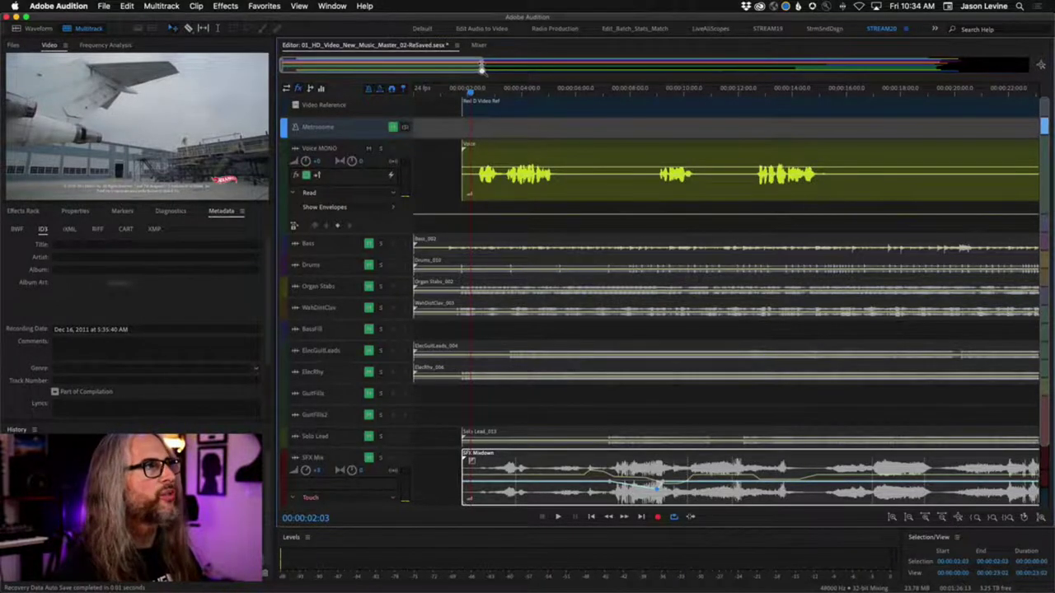
# Remove the Hard Limiter effect from the first slot of the Master track in the mixer.
pyautogui.moveTo(482, 68); pyautogui.dragTo(961, 84)
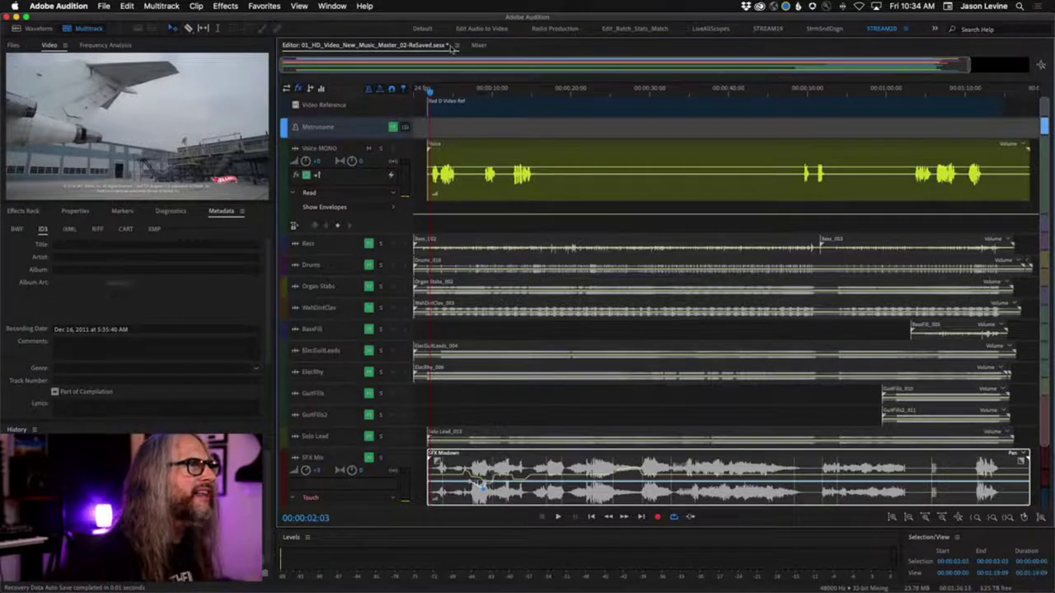
pyautogui.click(478, 45)
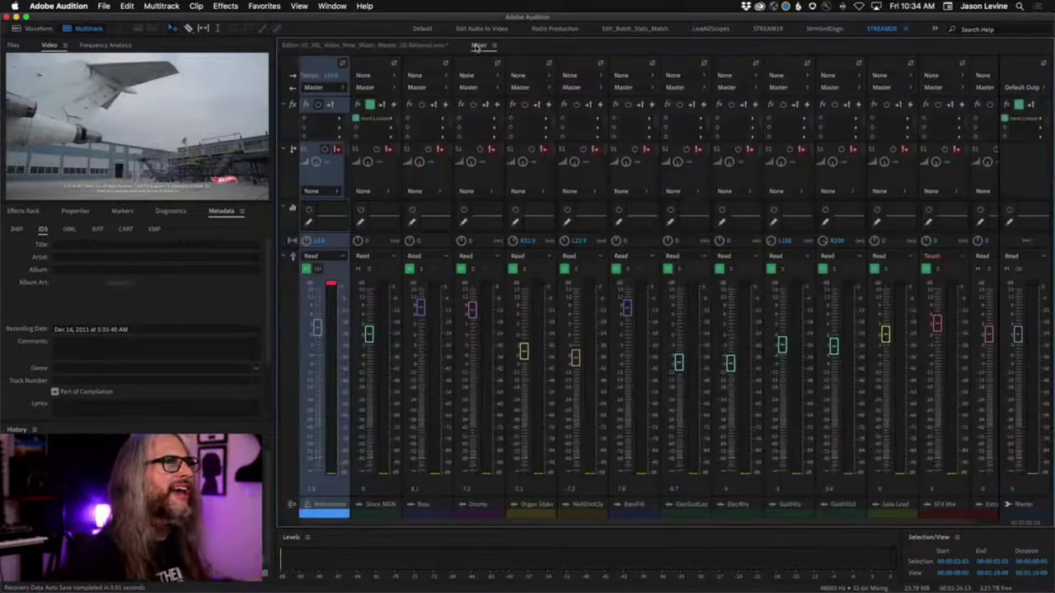
pyautogui.doubleClick(1020, 119)
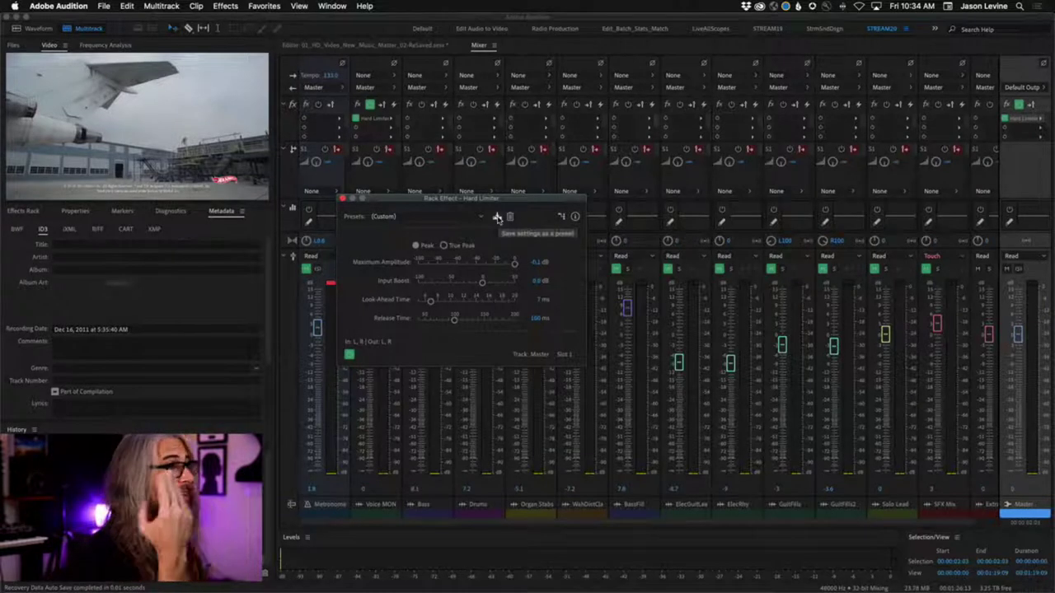
pyautogui.click(343, 199)
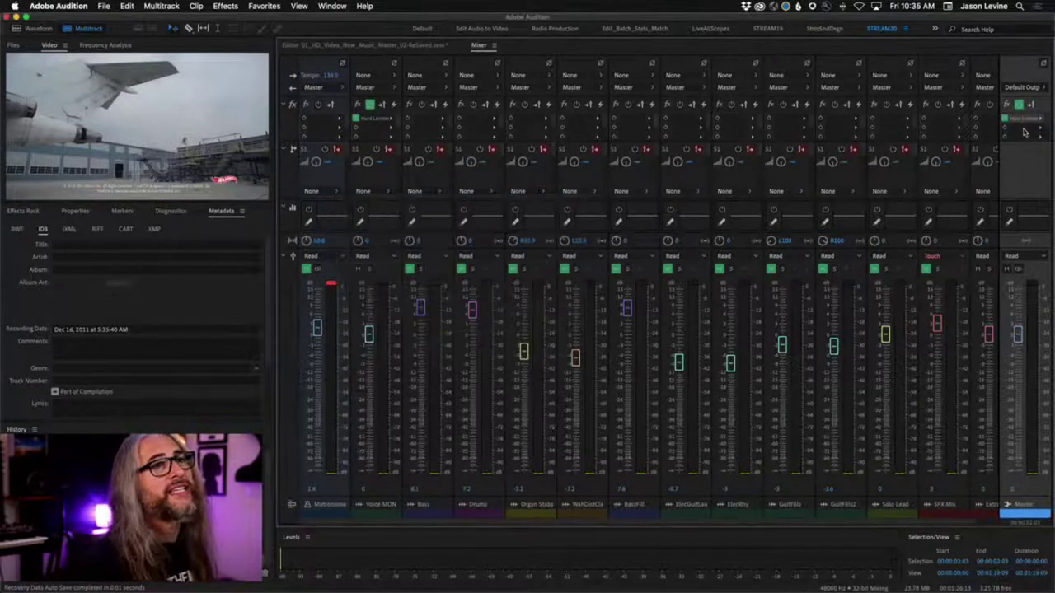
pyautogui.rightClick(1039, 122)
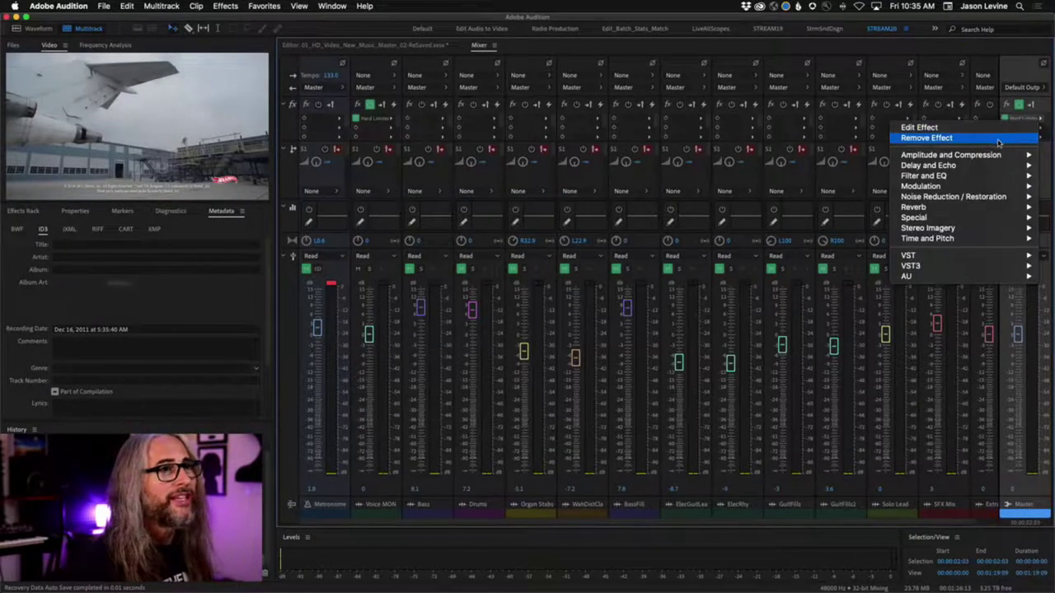
pyautogui.click(998, 139)
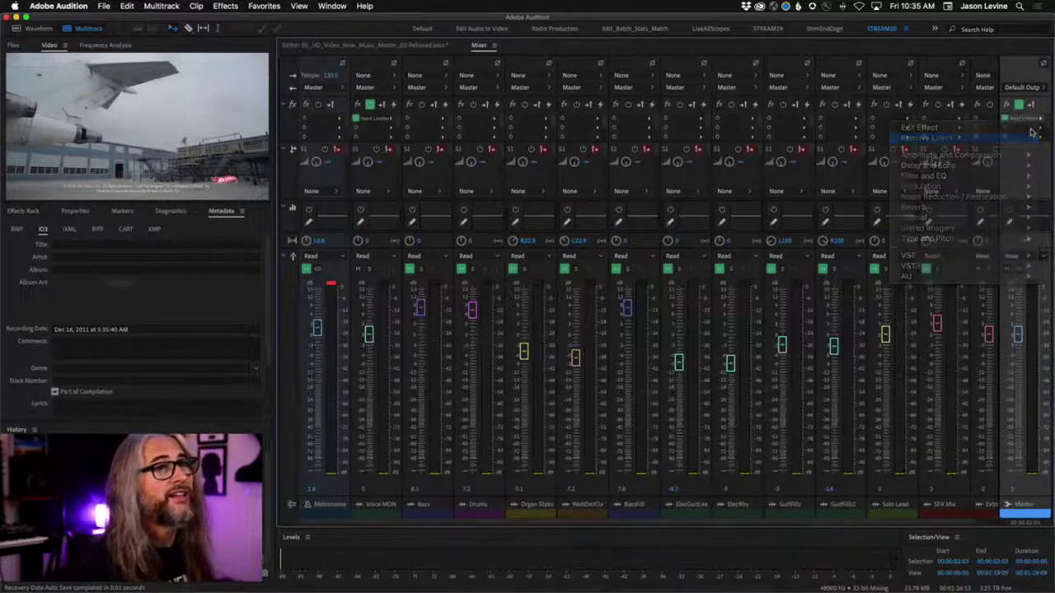
# Add the Waves L3-LL Ultra (s) Audio Unit to the Master track's first effect slot and slightly lower its output ceiling.
pyautogui.rightClick(1041, 122)
pyautogui.moveTo(931, 278)
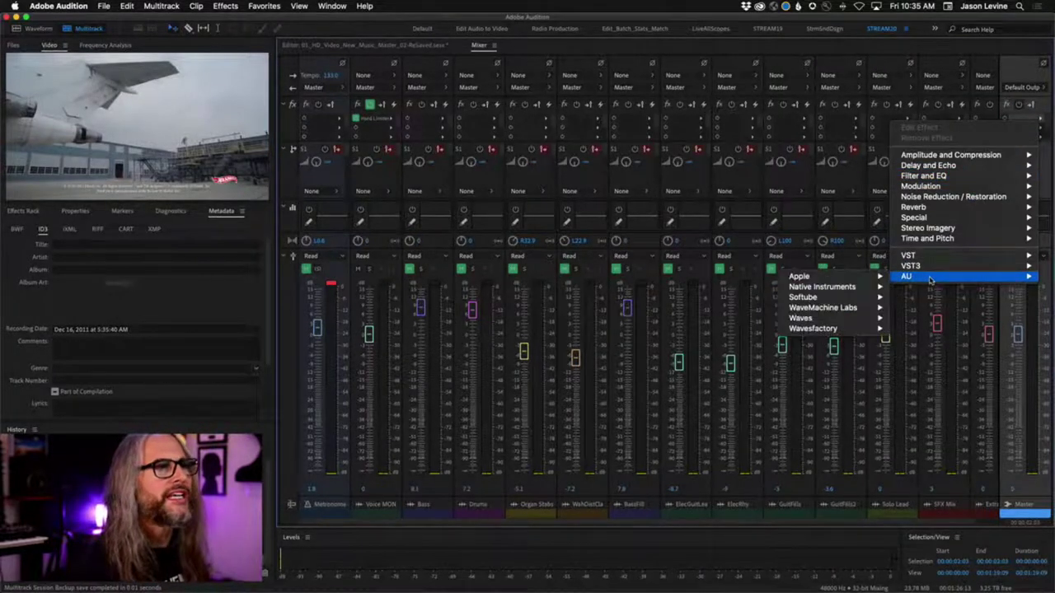
pyautogui.moveTo(832, 318)
pyautogui.scroll(-5, 713, 375)
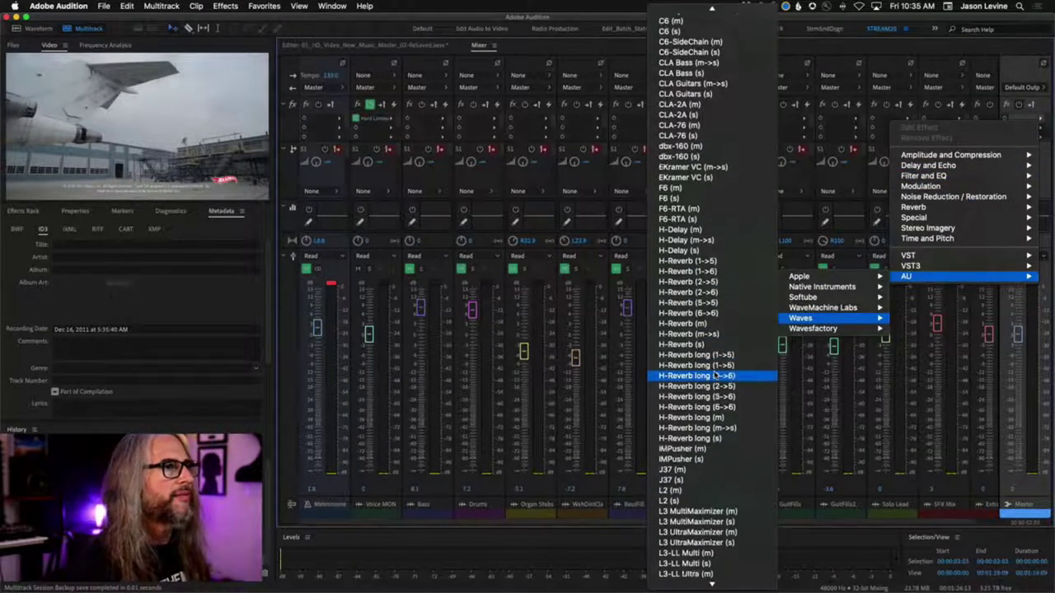
pyautogui.click(697, 398)
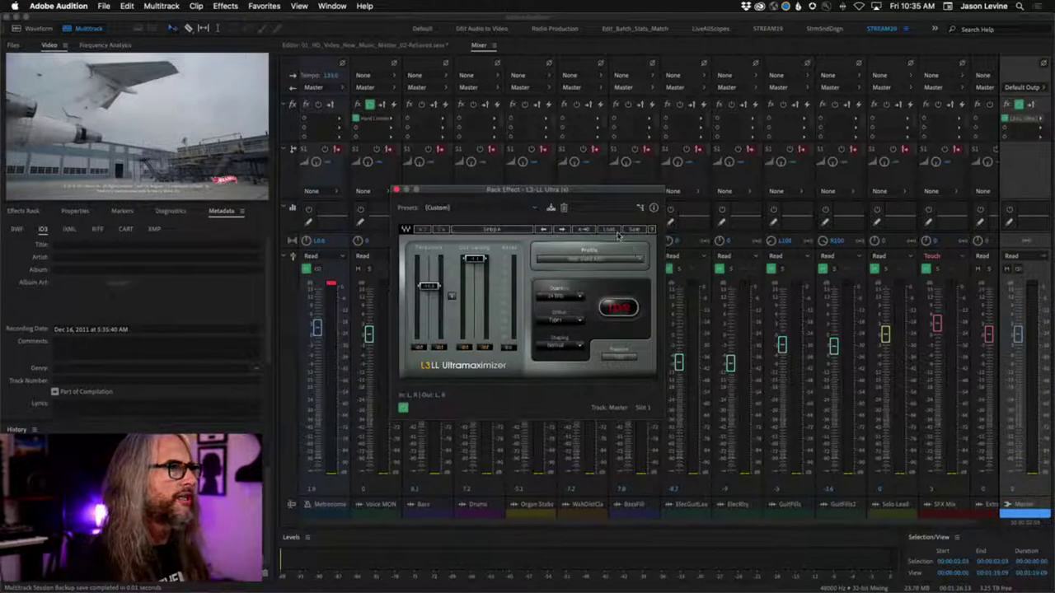
pyautogui.moveTo(473, 260); pyautogui.dragTo(473, 262)
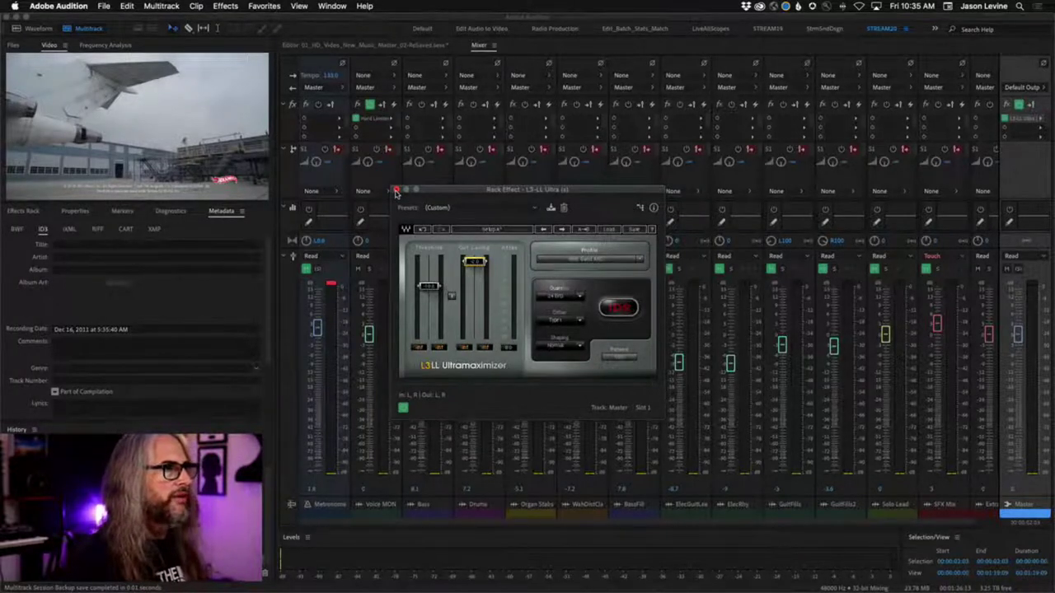
pyautogui.click(396, 191)
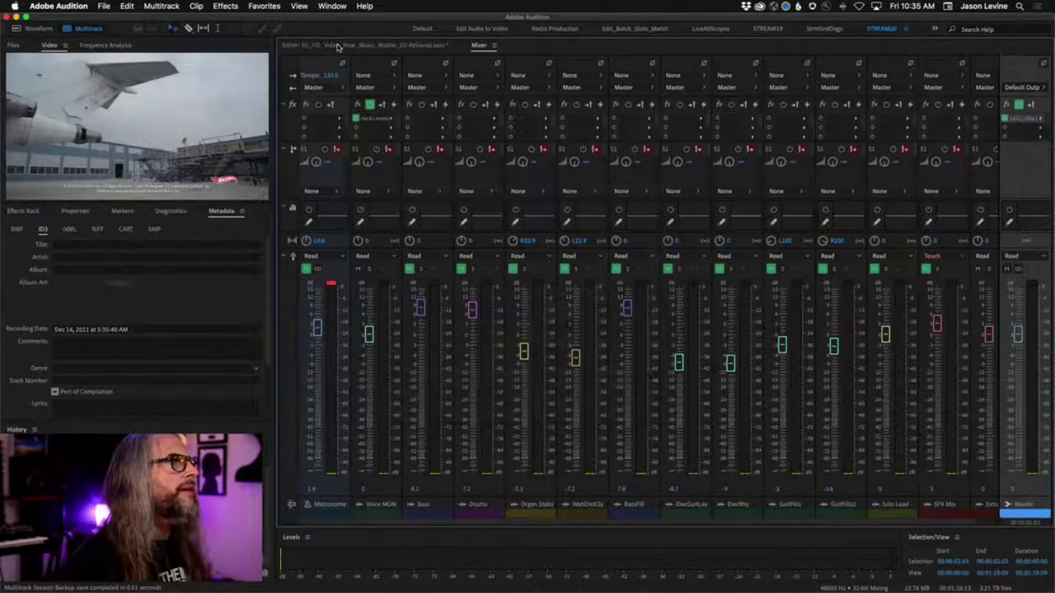
# Play the multitrack session from 00:00:02:03 to about 45 seconds, temporarily enlarging the video to watch it full frame.
pyautogui.click(337, 47)
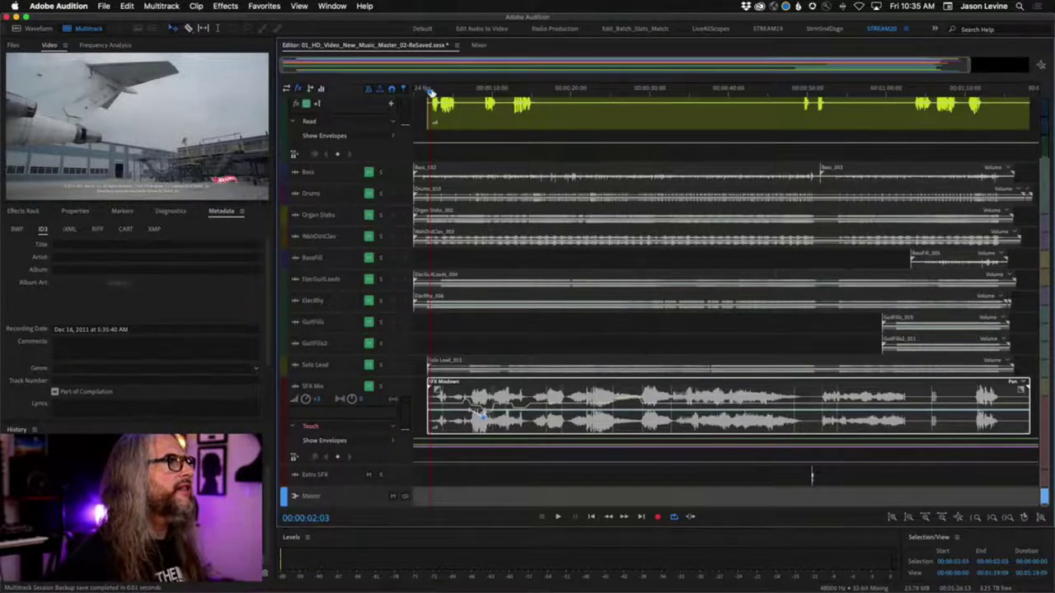
pyautogui.press('space')
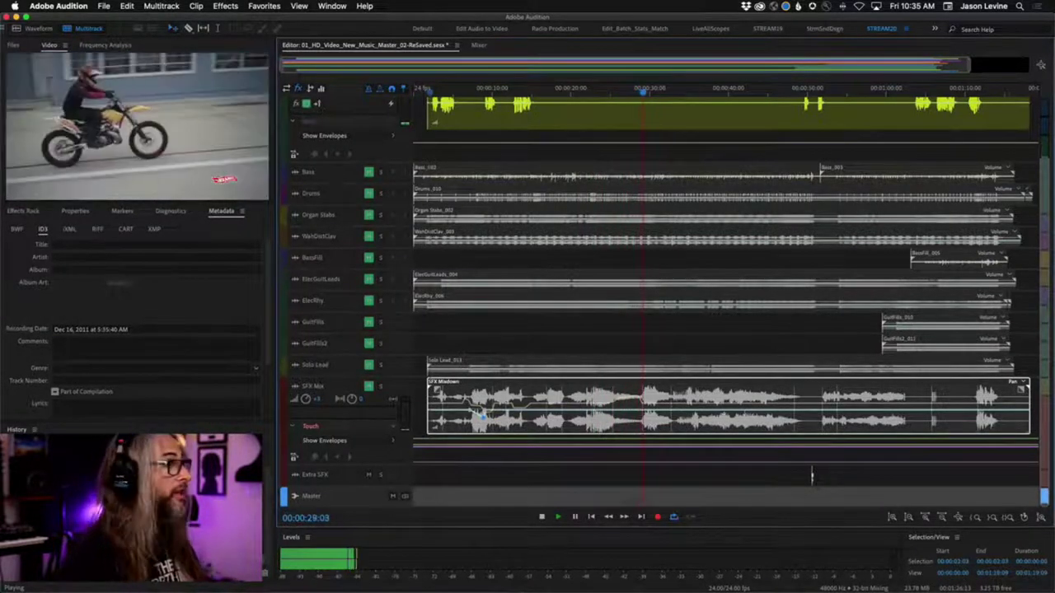
pyautogui.press('`')
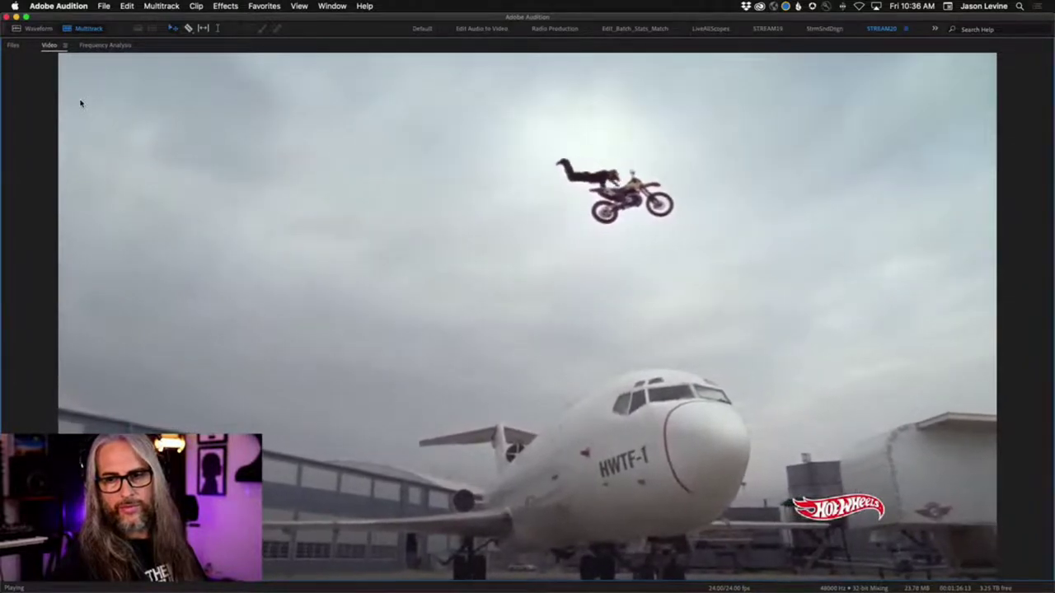
pyautogui.press('`')
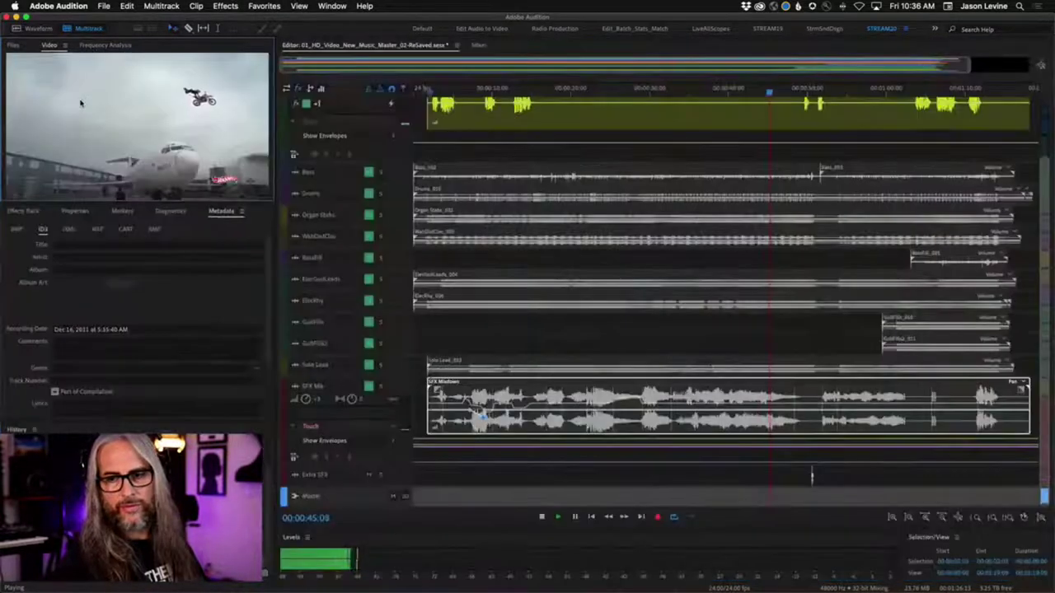
pyautogui.press('space')
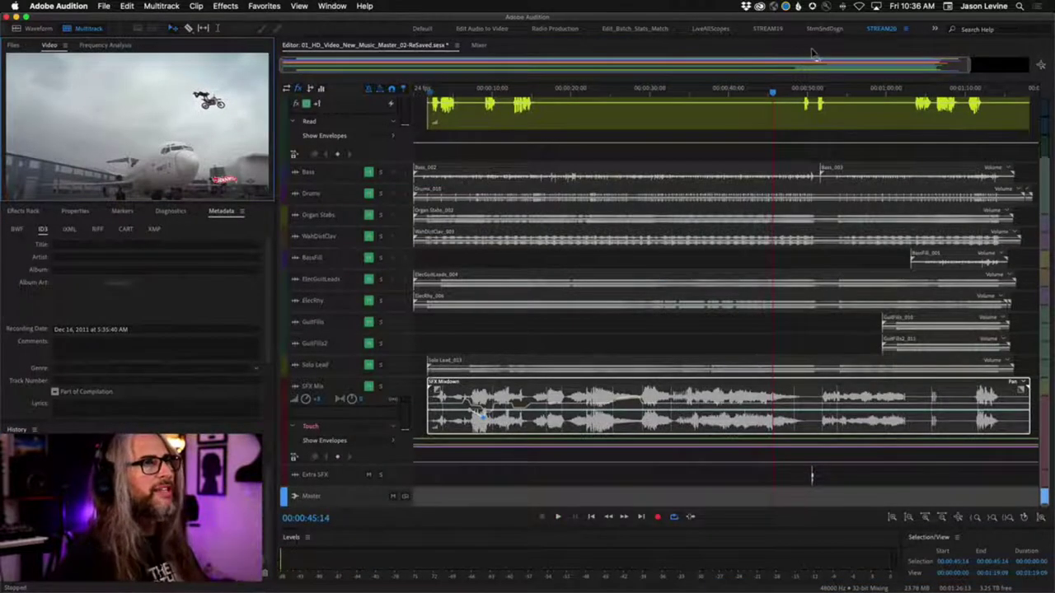
# Unmute the SFX Mix track and play the session from 00:00:14:12 to the end logo with the video enlarged.
pyautogui.moveTo(770, 95); pyautogui.dragTo(528, 90)
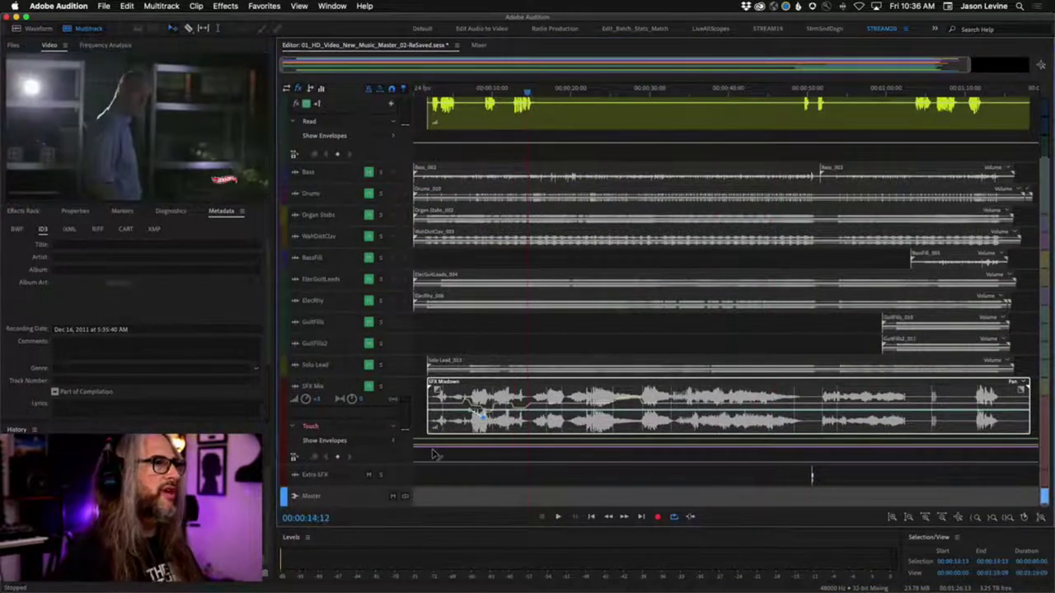
pyautogui.click(370, 389)
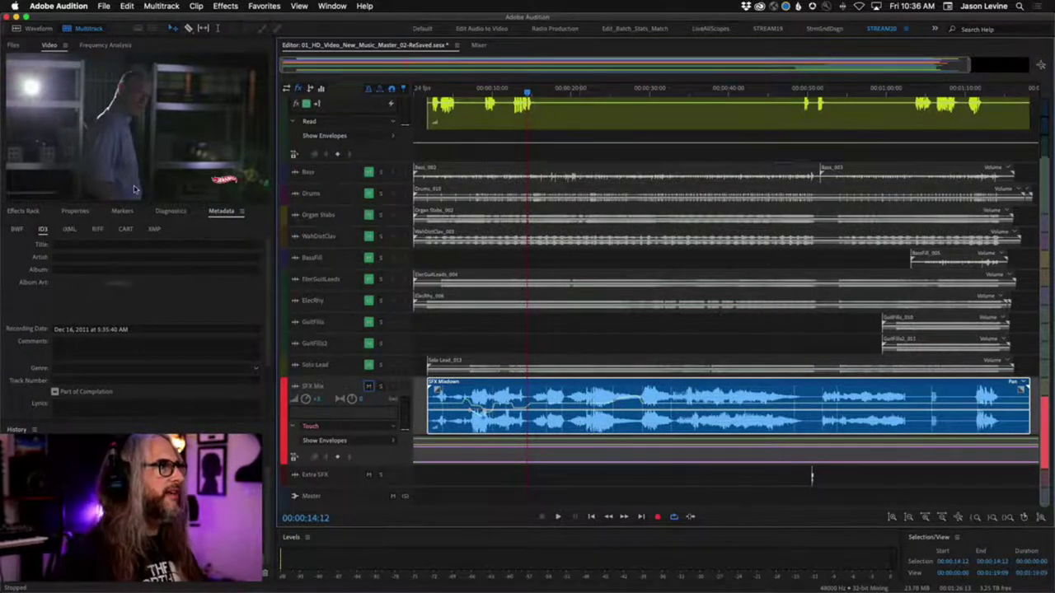
pyautogui.press('space')
pyautogui.press('`')
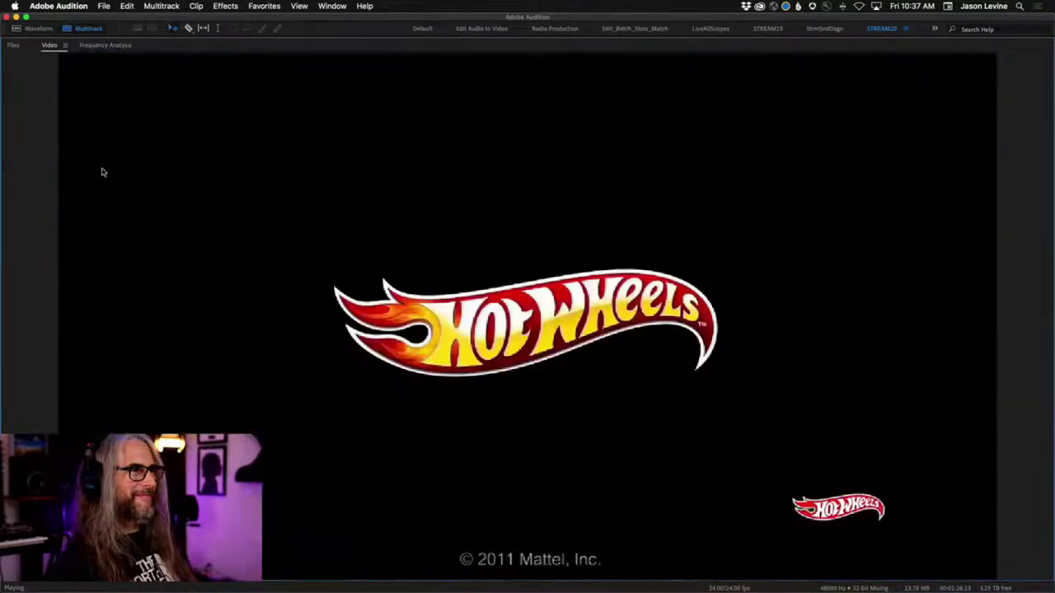
pyautogui.press('`')
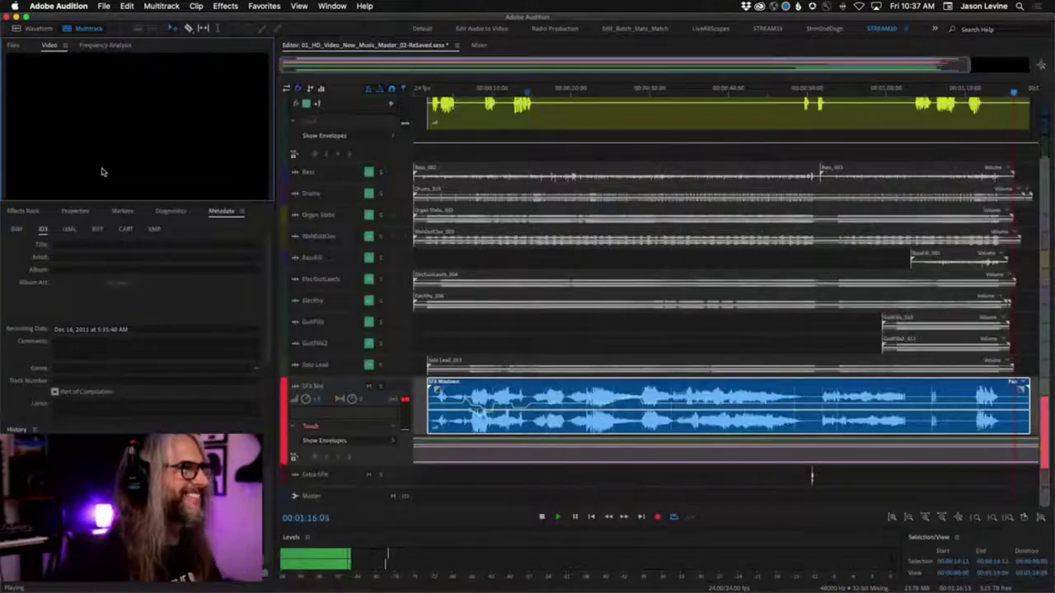
pyautogui.press('space')
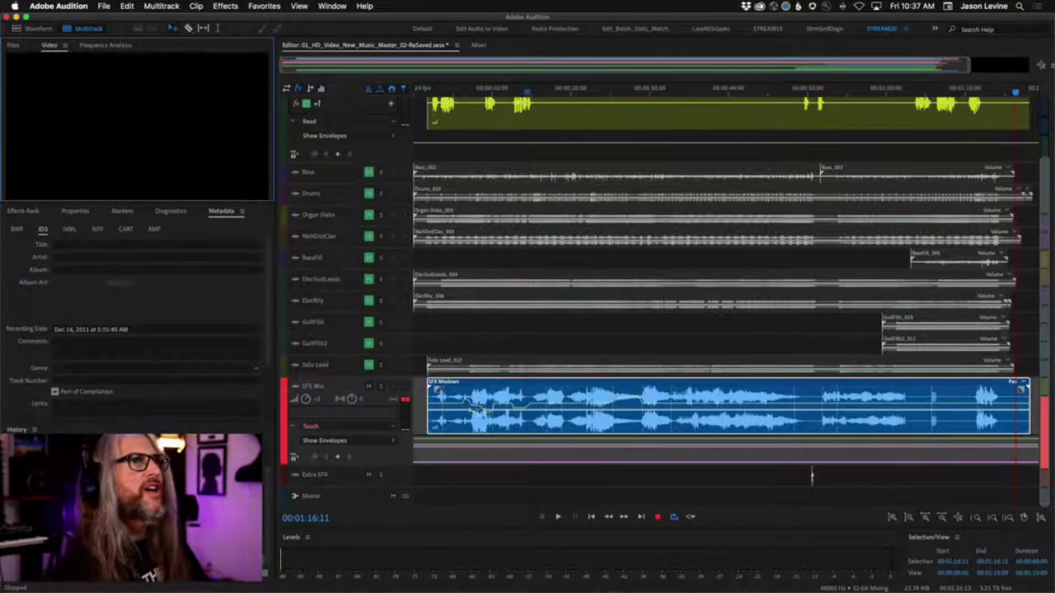
# Replay the motorcycle jump section from 00:00:32:03 to about 42 seconds.
pyautogui.moveTo(1016, 94); pyautogui.dragTo(716, 95)
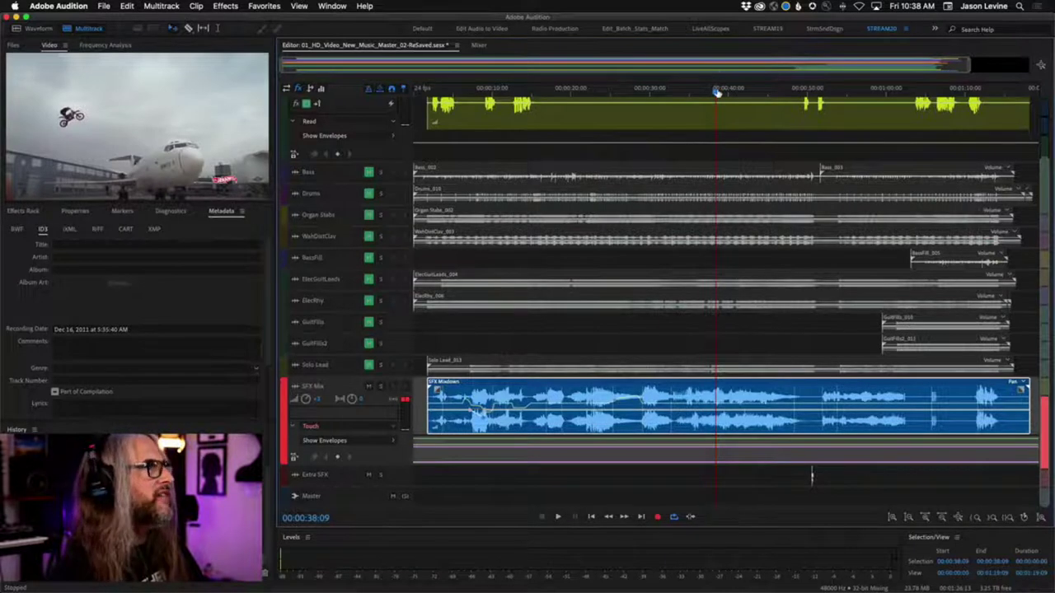
pyautogui.moveTo(716, 92); pyautogui.dragTo(669, 90)
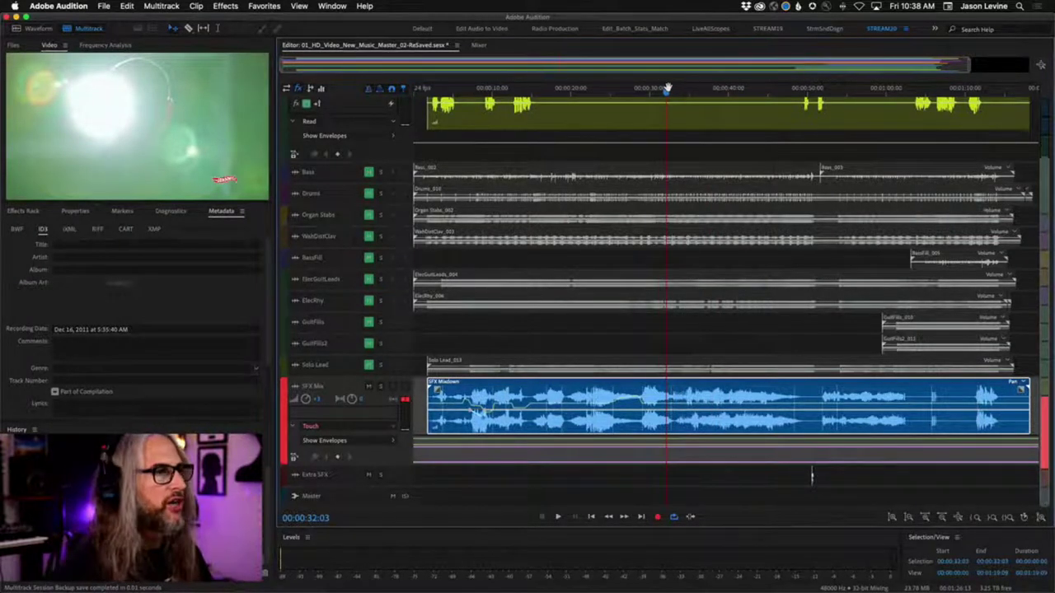
pyautogui.press('space')
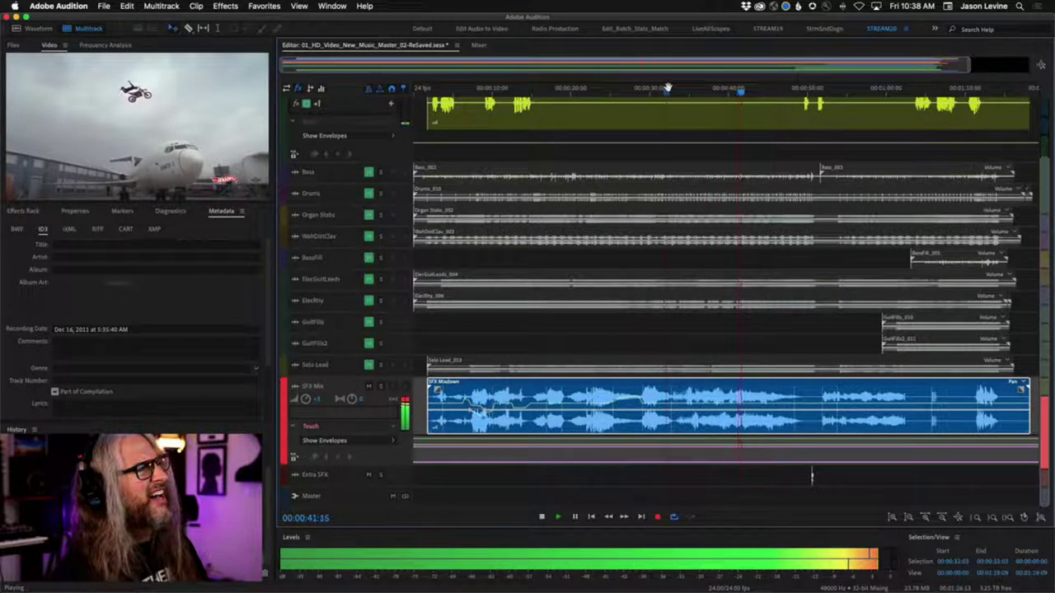
pyautogui.press('space')
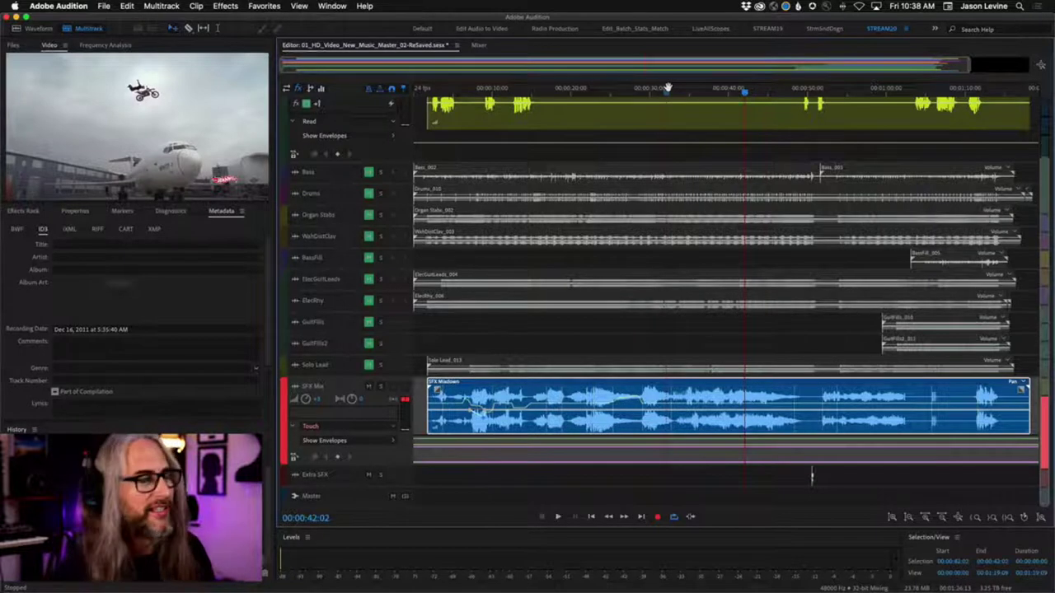
# Examine the video frame at 00:01:07:13 in the enlarged video view.
pyautogui.moveTo(745, 96); pyautogui.dragTo(948, 92)
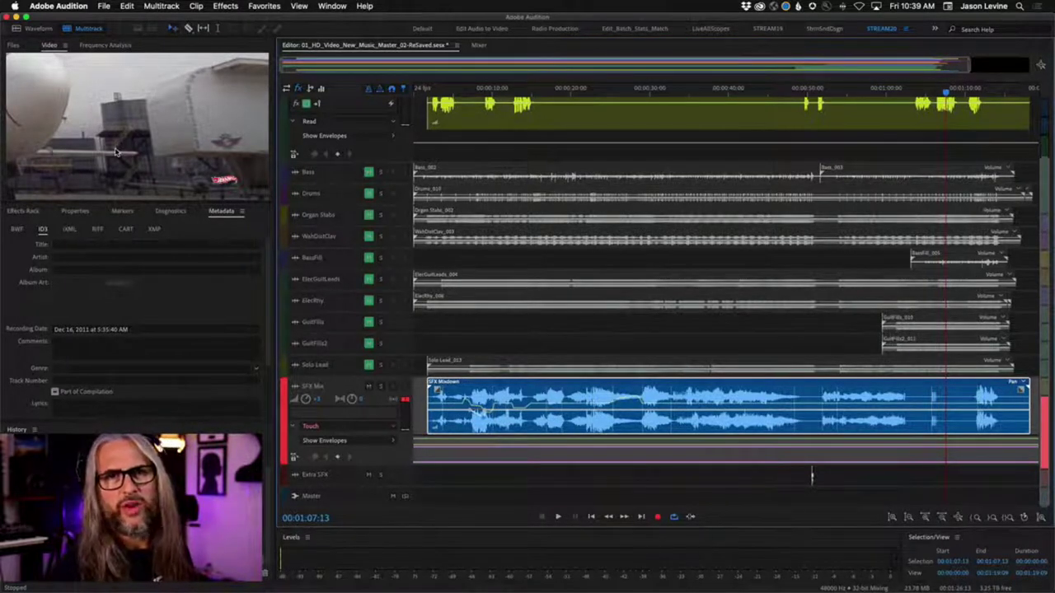
pyautogui.press('`')
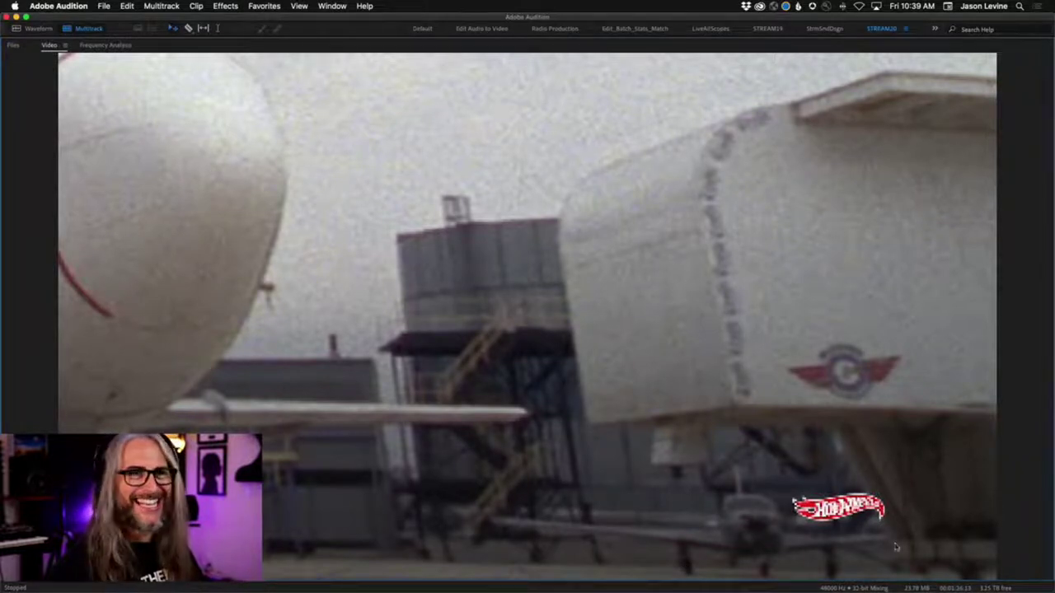
pyautogui.press('`')
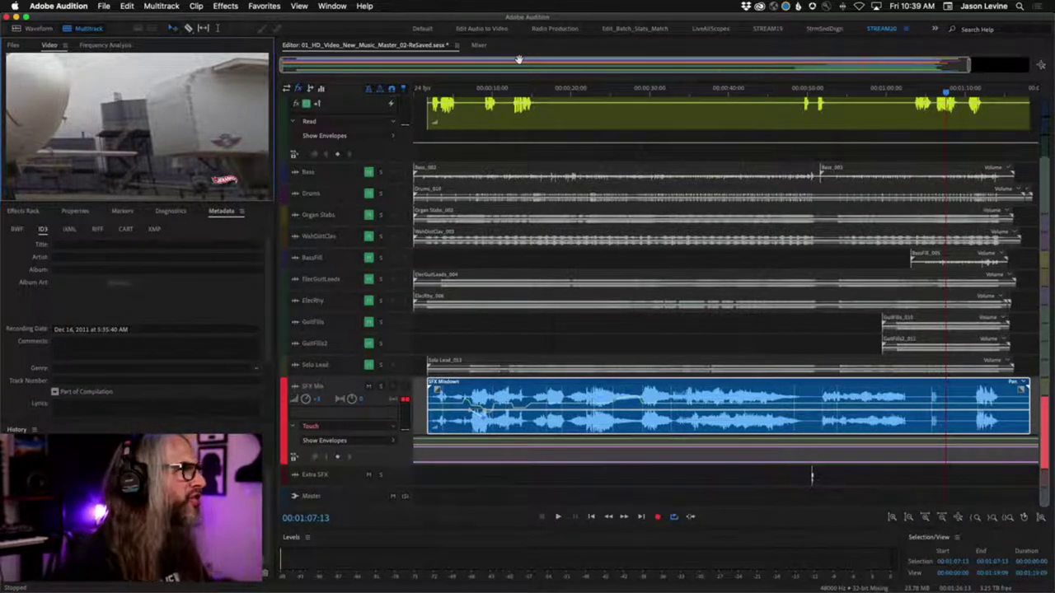
# Place the playhead at 00:00:01:19 and expand the Bass track's height to show its waveform and effect slots.
pyautogui.click(593, 92)
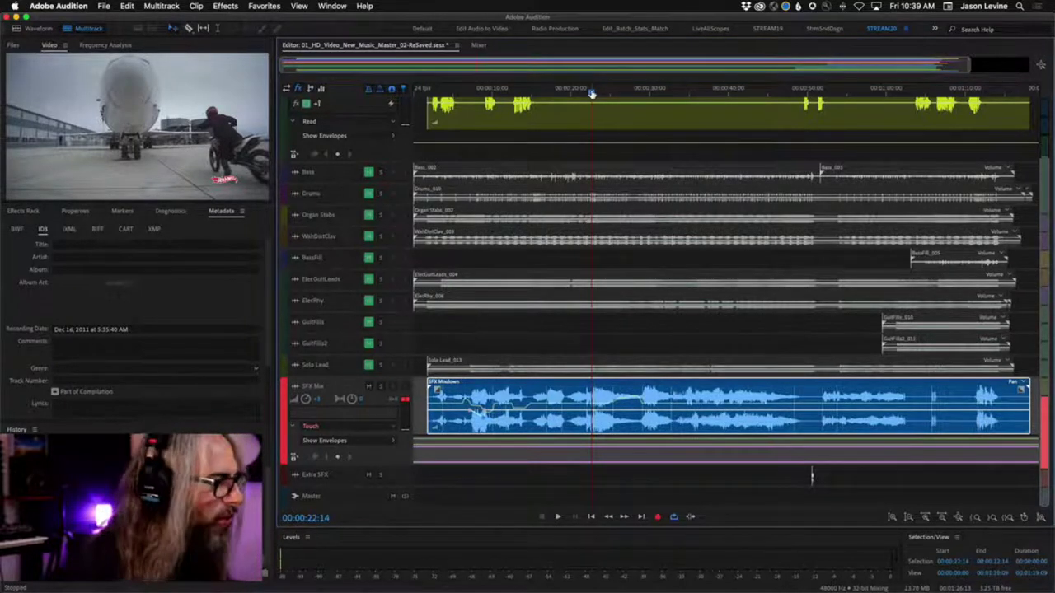
pyautogui.moveTo(590, 94); pyautogui.dragTo(383, 80)
pyautogui.scroll(3, 1044, 183)
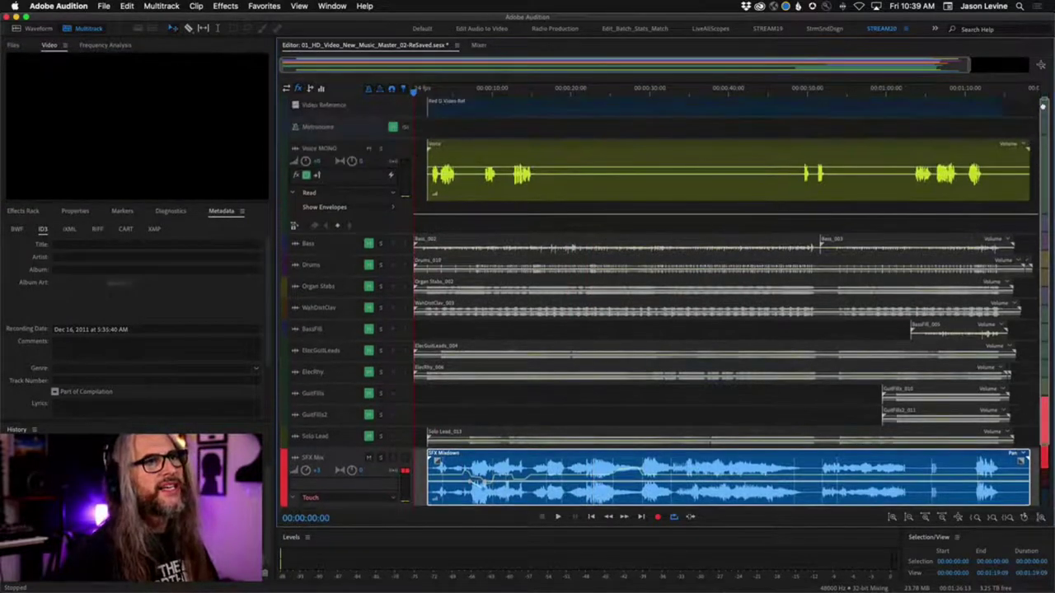
pyautogui.moveTo(413, 93); pyautogui.dragTo(427, 92)
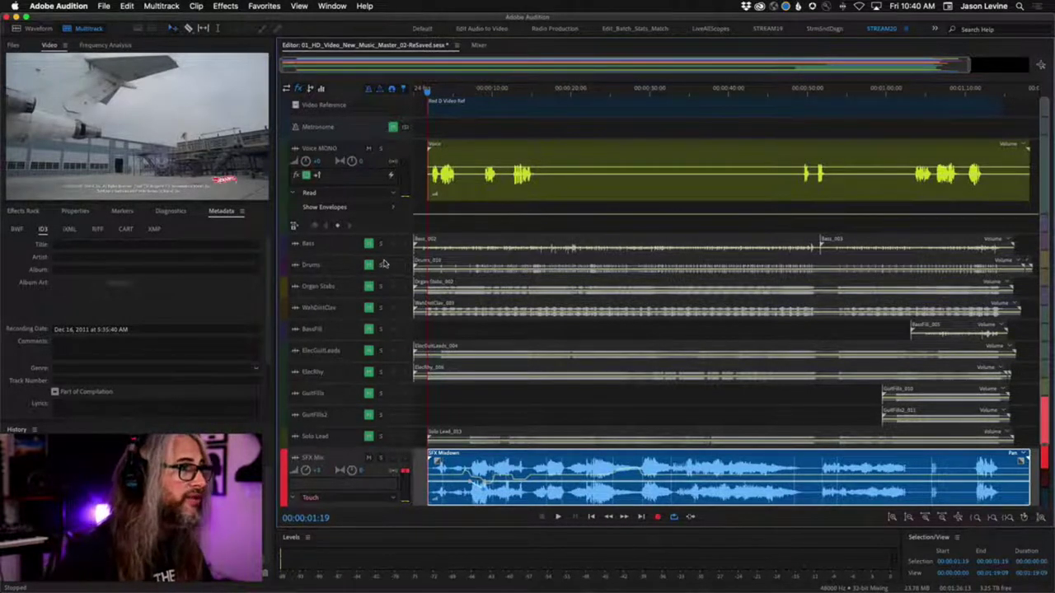
pyautogui.moveTo(385, 257); pyautogui.dragTo(385, 361)
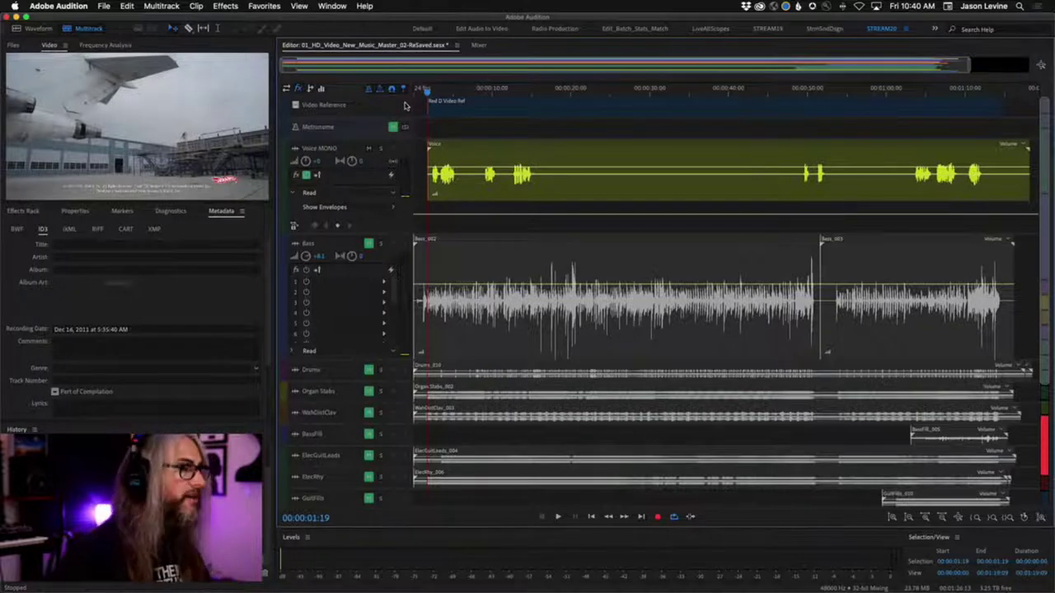
# Play from 00:00:01:19, add a marker at about 6 seconds during playback, and open the marker list.
pyautogui.press('space')
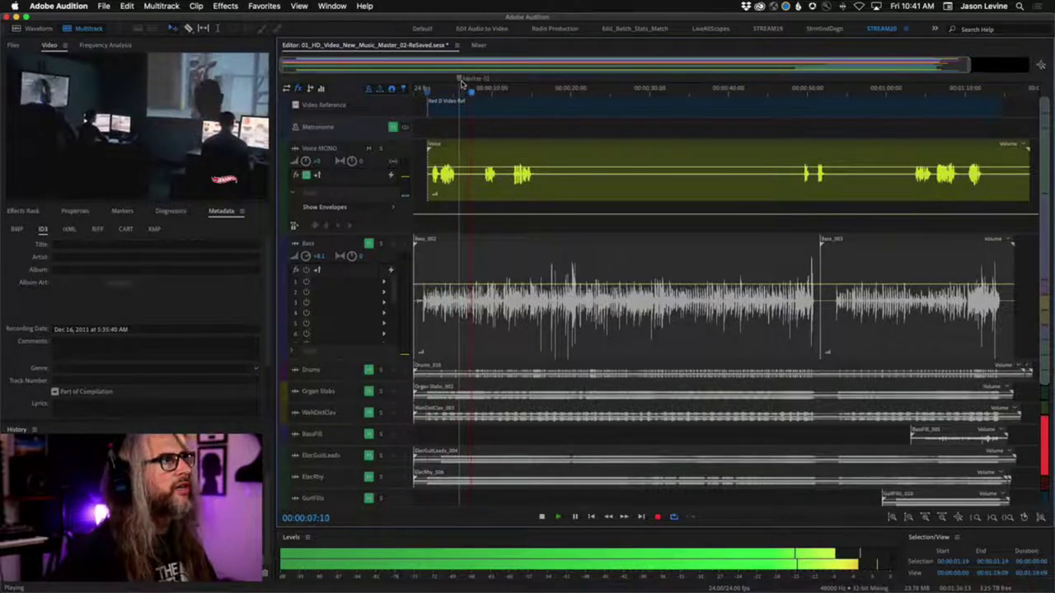
pyautogui.press('space')
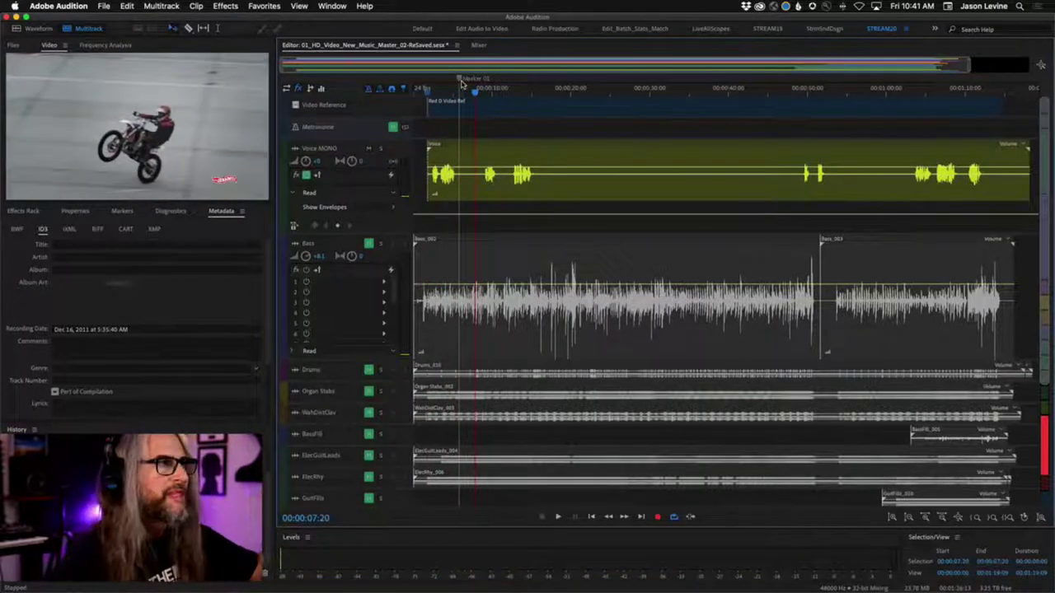
pyautogui.click(122, 211)
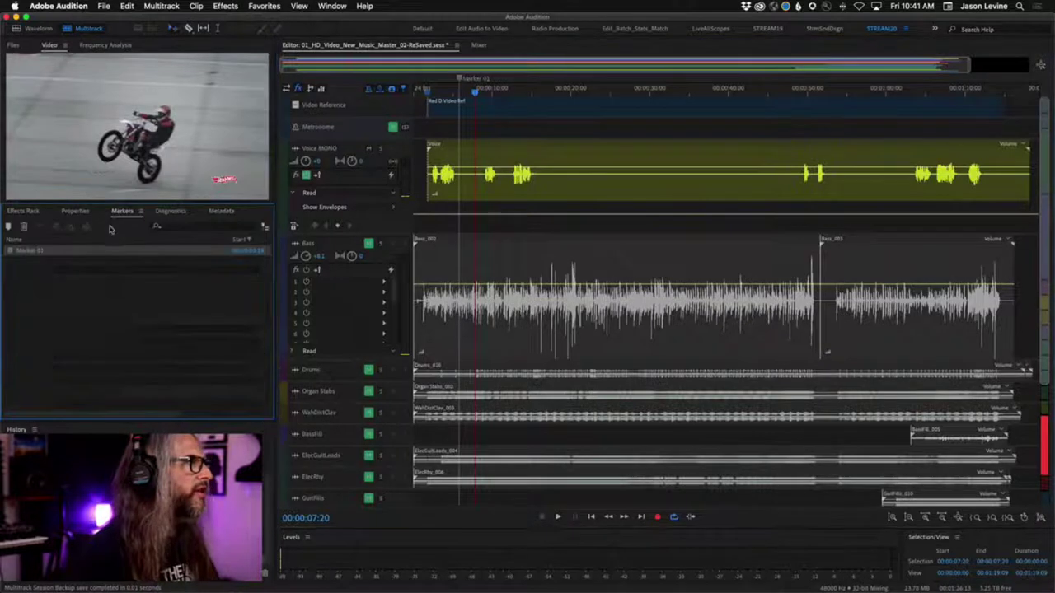
# Rename the first marker in the marker list to "instrument buildup / intro".
pyautogui.doubleClick(34, 251)
pyautogui.press('BackSpace')
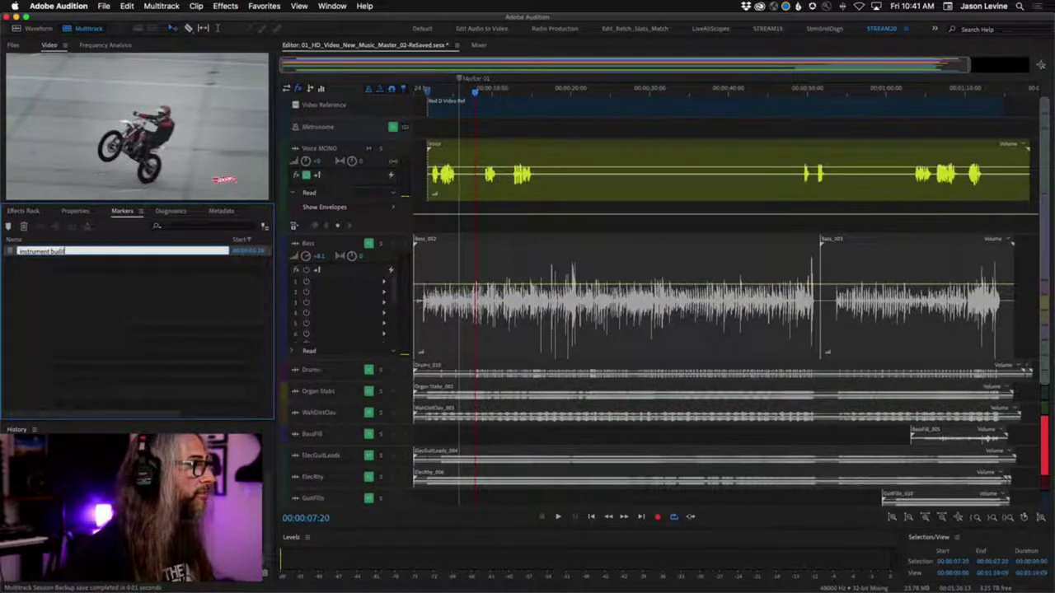
pyautogui.write('instrument buildup')
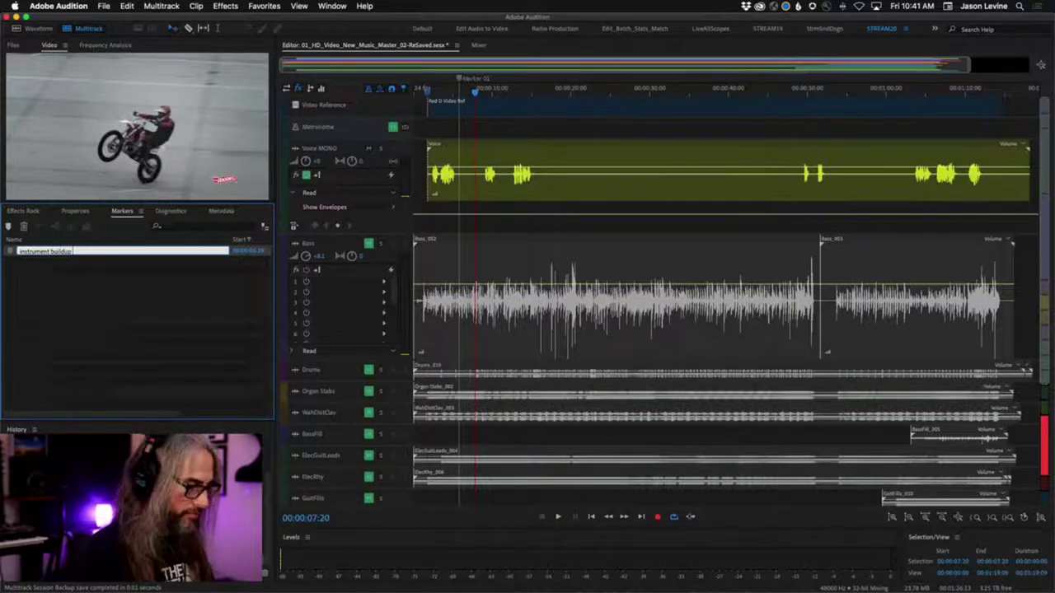
pyautogui.write(' / intro')
pyautogui.press('Return')
# Resume playback from 00:00:07:20, add a marker at 00:00:15:09 on the fly, and stop just after it.
pyautogui.press('space')
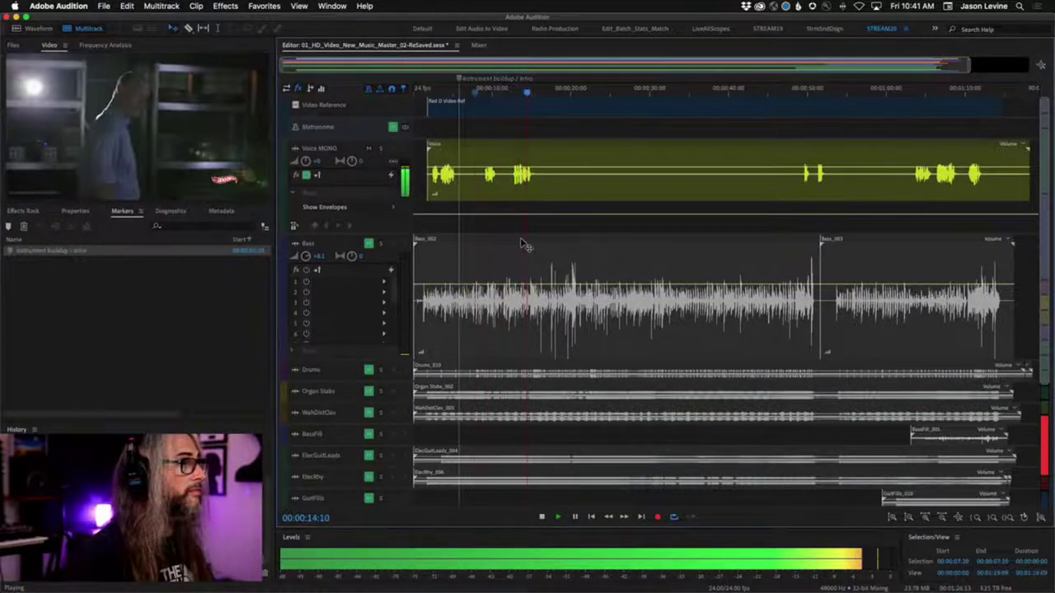
pyautogui.press('m')
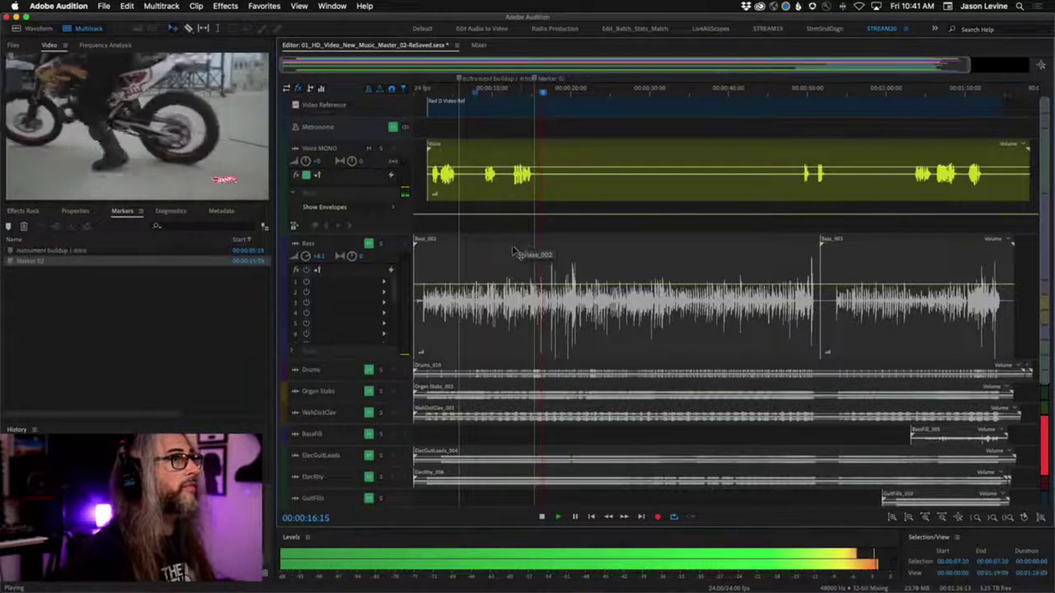
pyautogui.press('space')
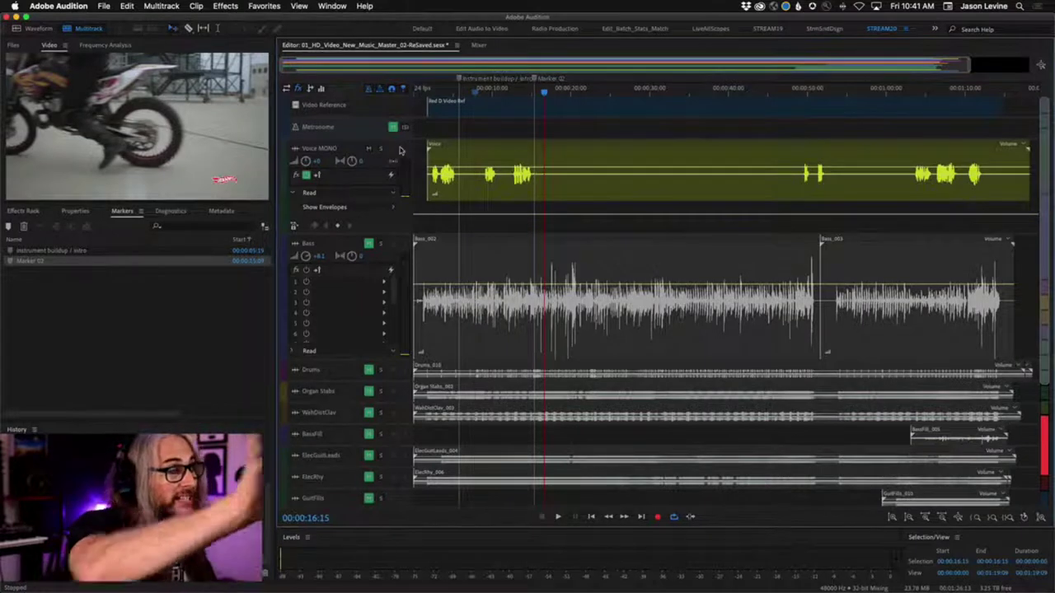
# Continue playback from 00:00:16:15 and add a marker at 00:00:30:03 during playback, stopping as the ramp shot appears.
pyautogui.press('space')
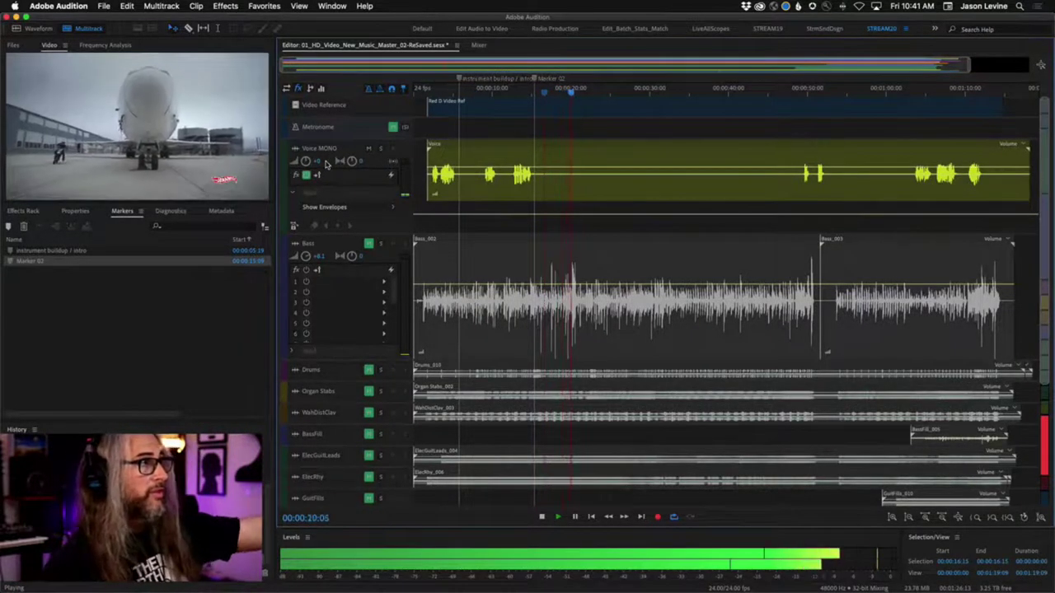
pyautogui.press('space')
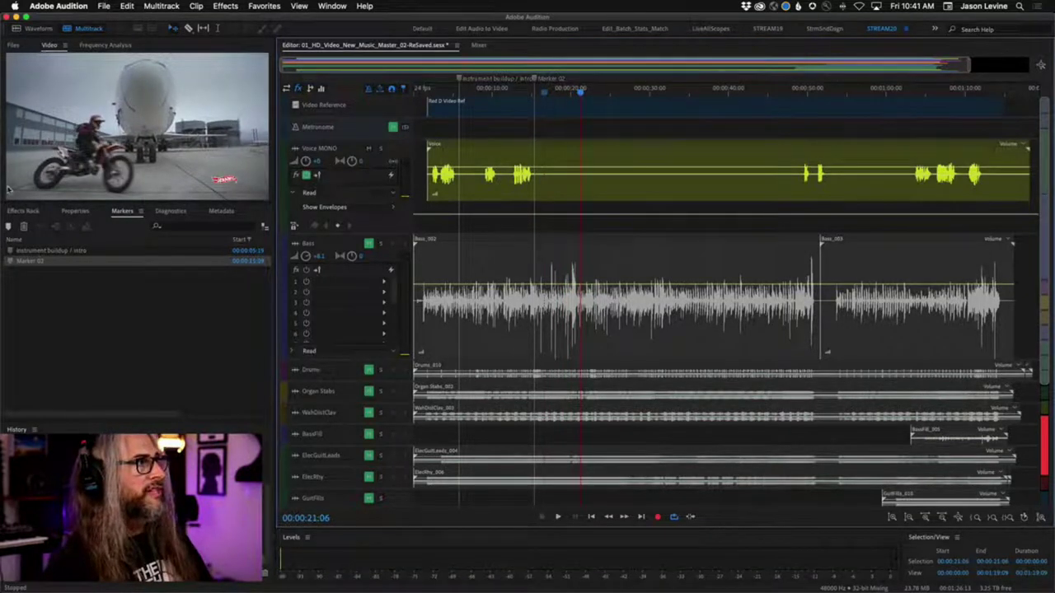
pyautogui.press('space')
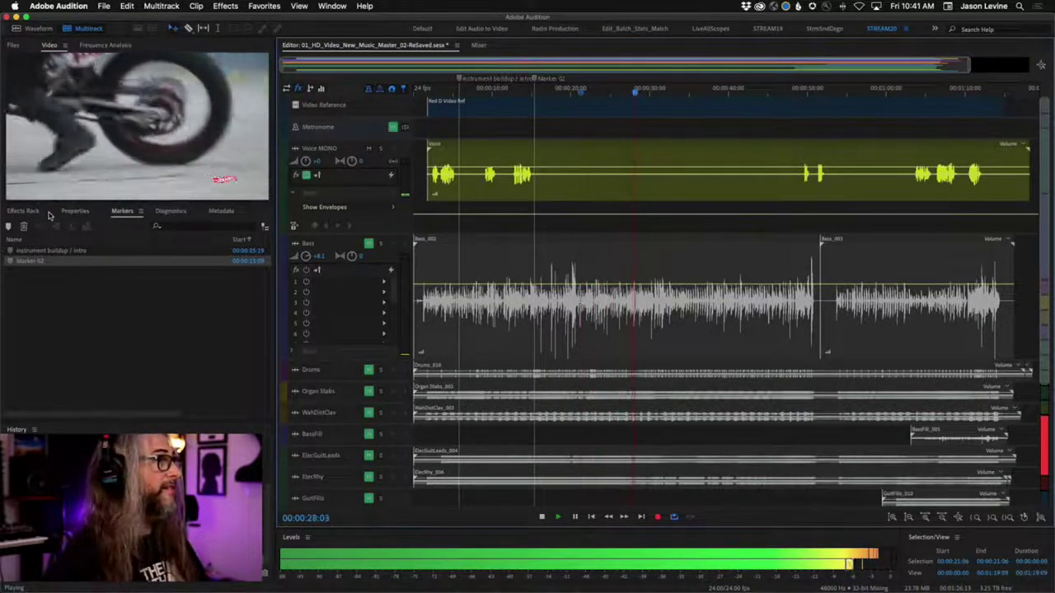
pyautogui.press('m')
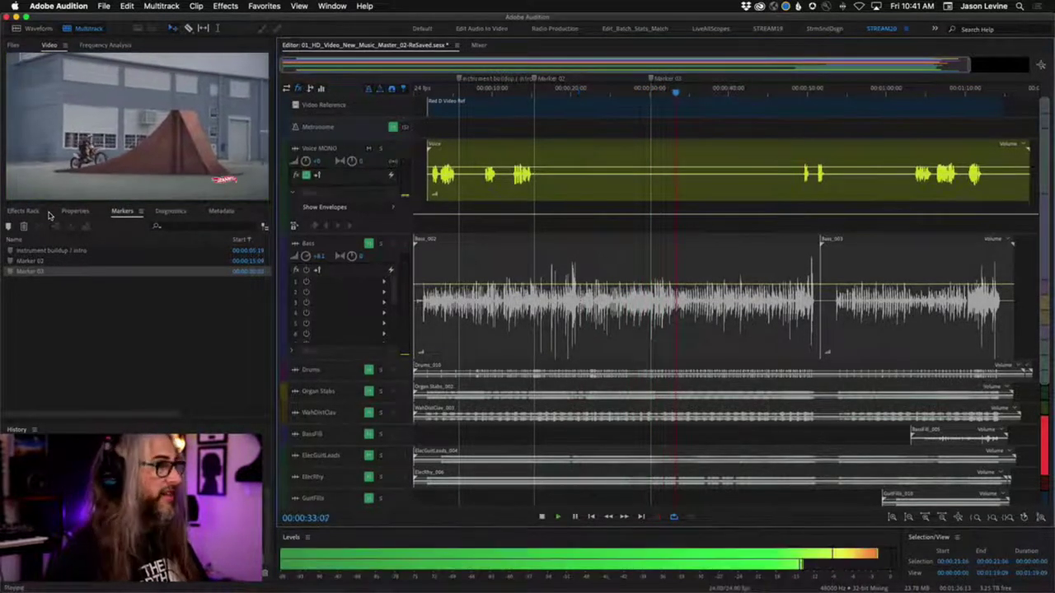
pyautogui.press('space')
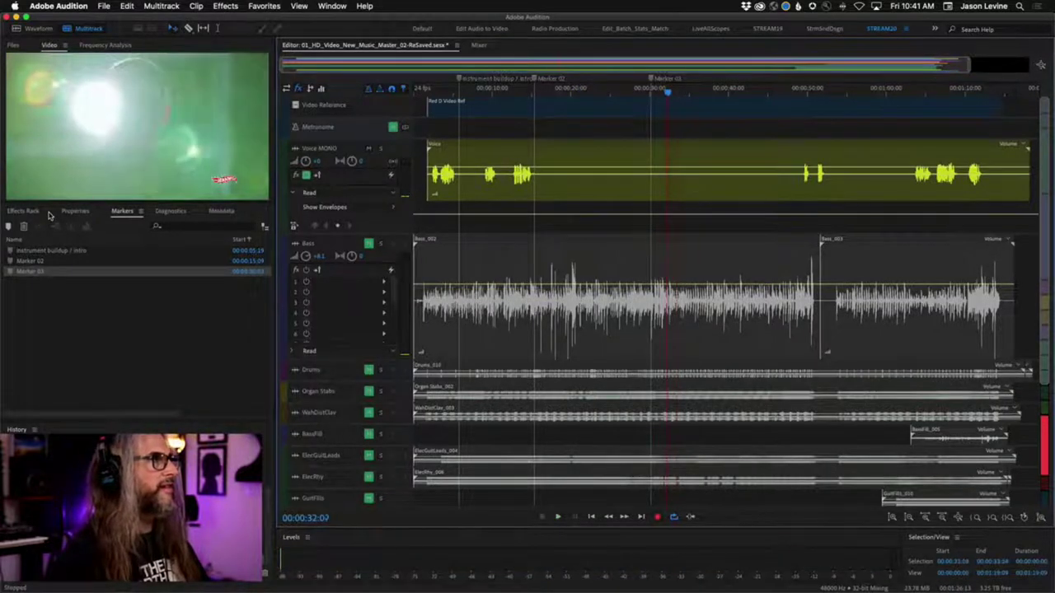
# Add a marker at 00:00:32:12, where the ramp shot starts, and name it "Slow mo begins".
pyautogui.press('m')
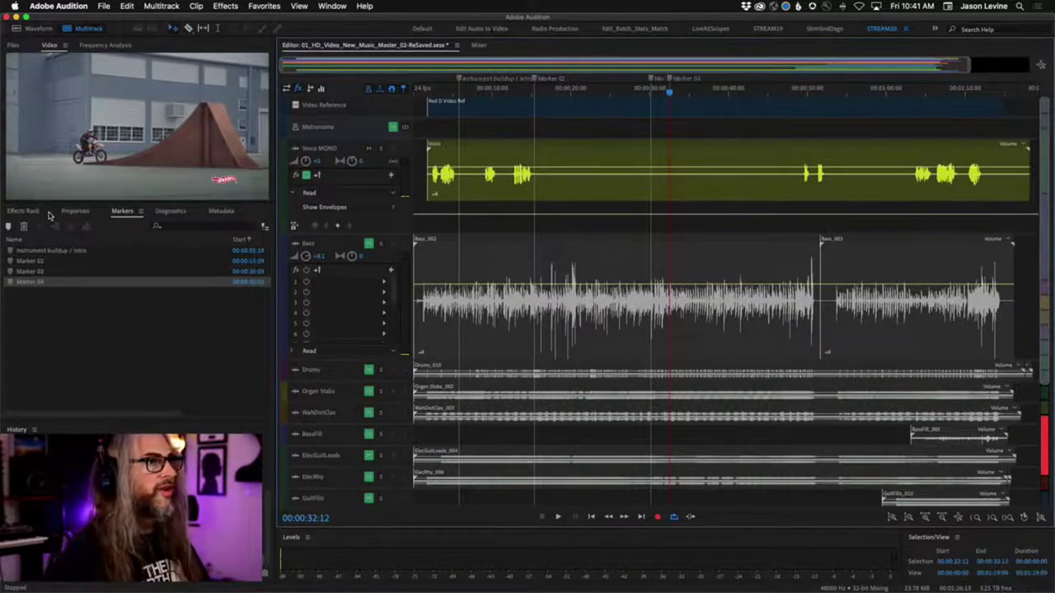
pyautogui.click(28, 282)
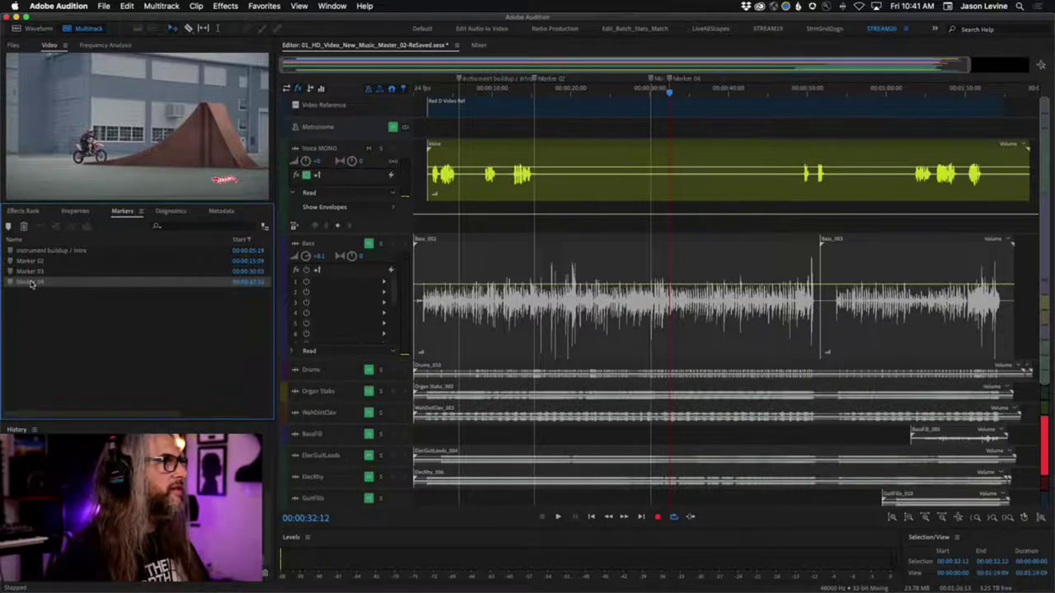
pyautogui.doubleClick(31, 283)
pyautogui.write('Slow')
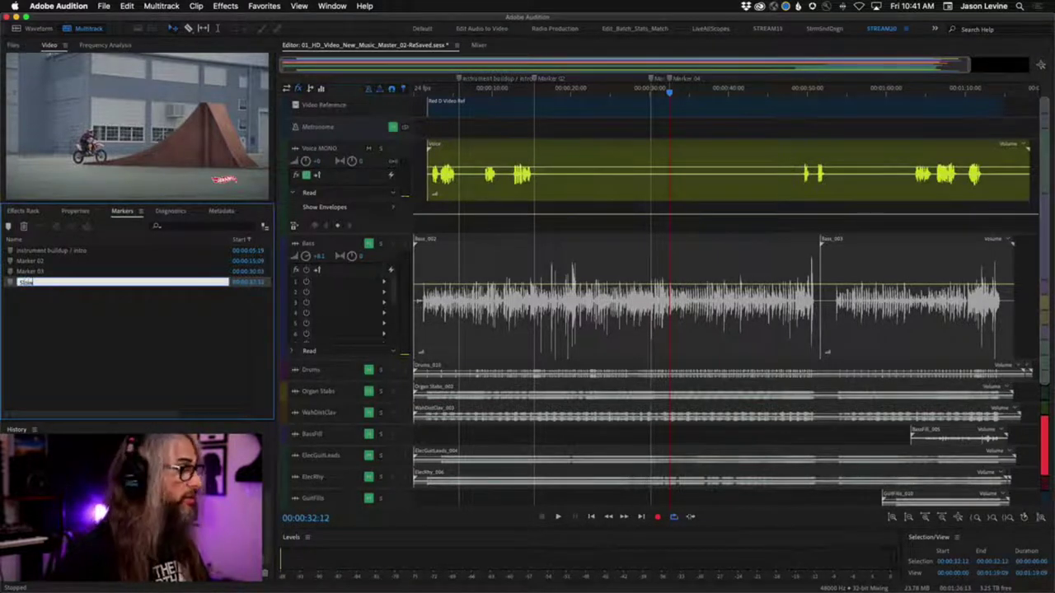
pyautogui.write(' into tepmo')
pyautogui.press('BackSpace')
pyautogui.press('BackSpace')
pyautogui.press('BackSpace')
pyautogui.press('BackSpace')
pyautogui.press('BackSpace')
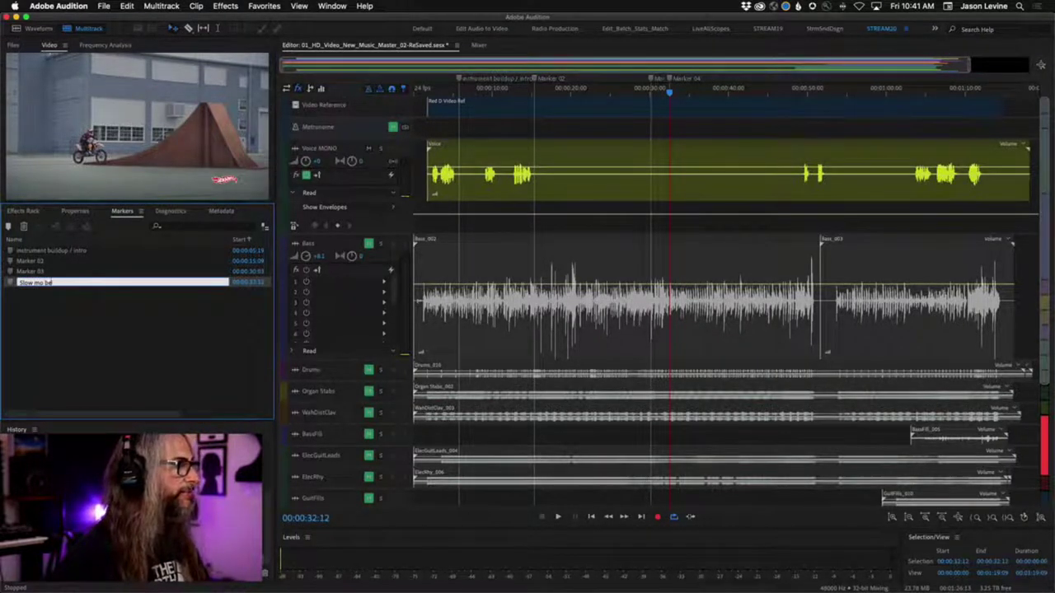
pyautogui.write('tempo')
pyautogui.press('Return')
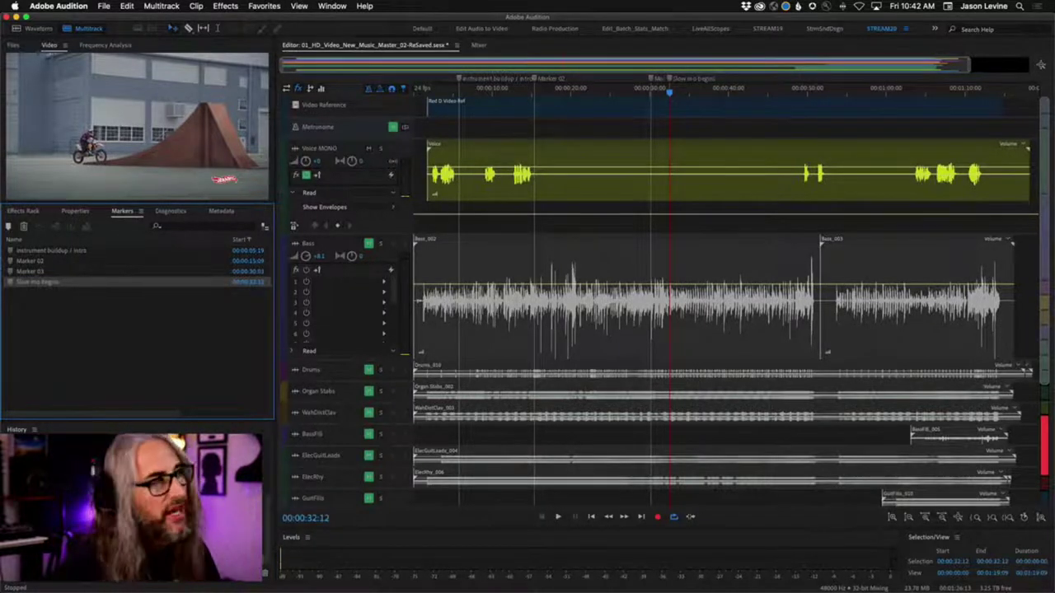
# Rename the marker at 00:00:15:09 to "crescendo / more".
pyautogui.click(33, 261)
pyautogui.click(32, 261)
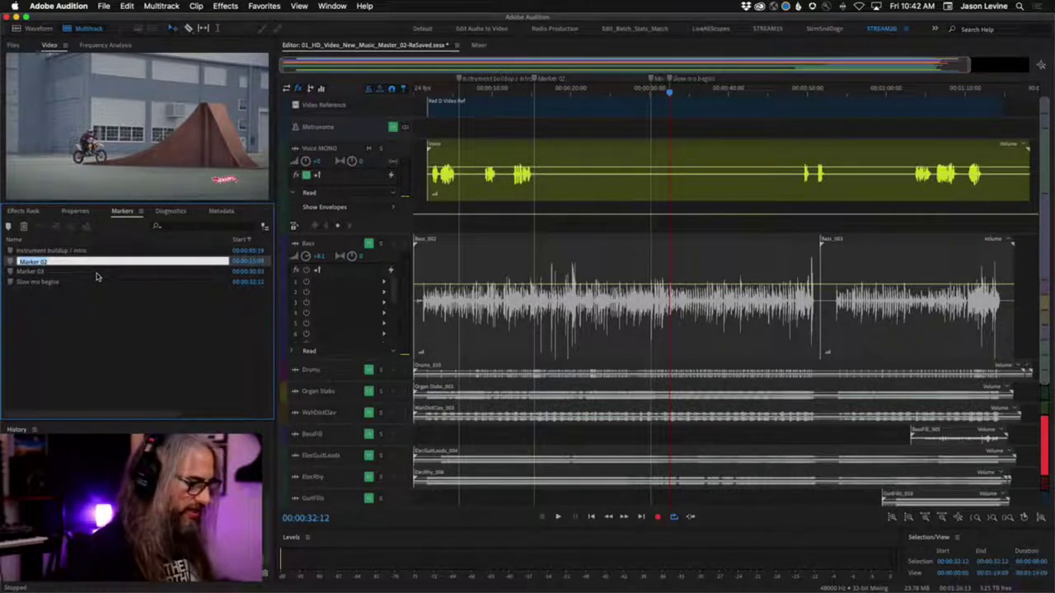
pyautogui.write('ment')
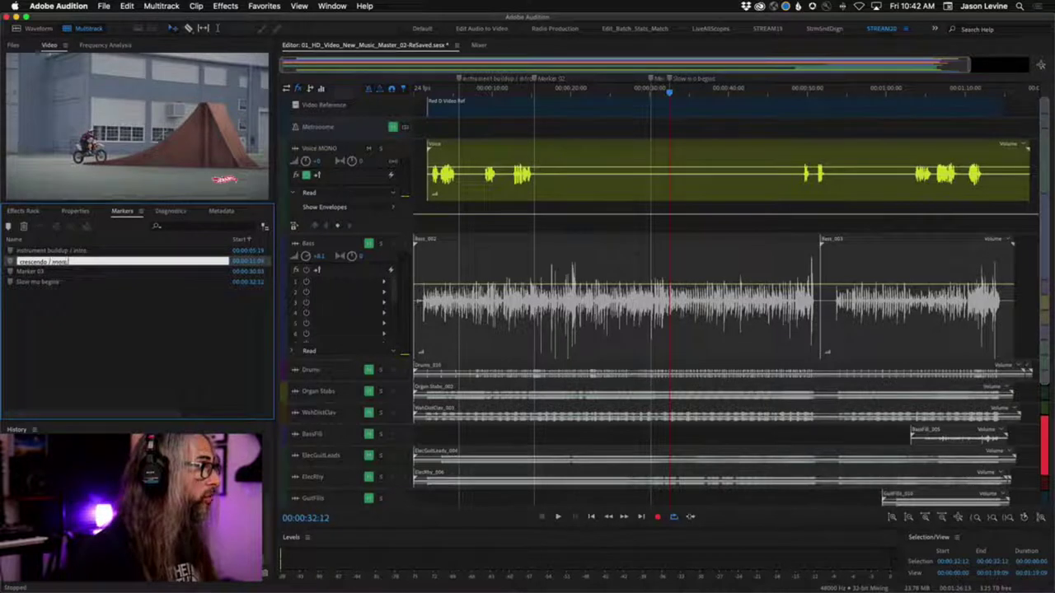
# Rename the marker at 00:00:30:03 to "interesting solo bits".
pyautogui.click(39, 272)
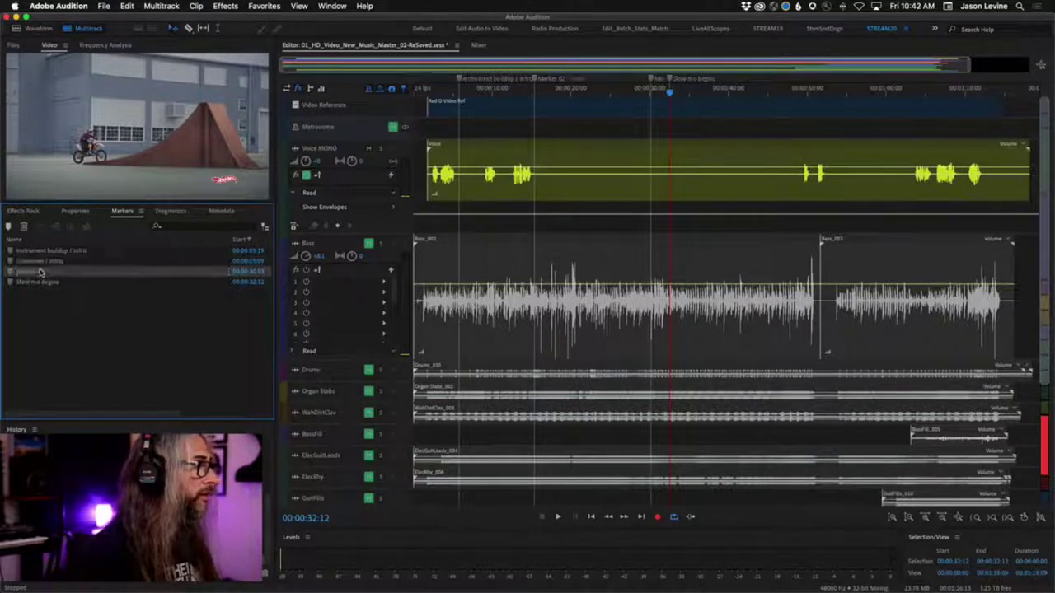
pyautogui.click(33, 272)
pyautogui.write('pi')
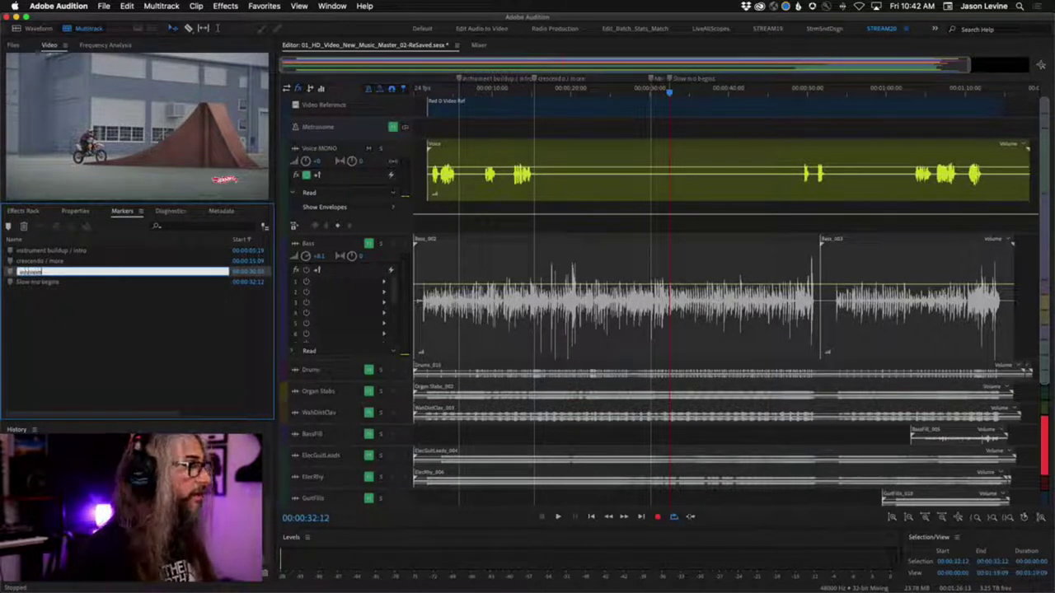
pyautogui.write('teresting solo bits')
pyautogui.press('Return')
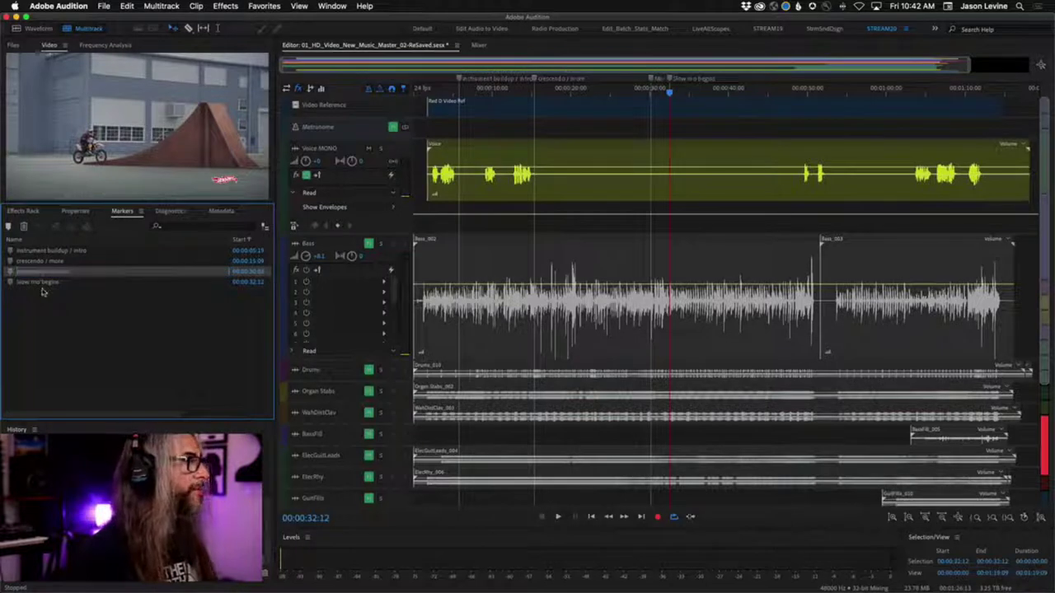
# Scrub the playhead to the end of the first voice phrase near 50 seconds and add a marker at 00:00:50:04.
pyautogui.click(43, 284)
pyautogui.moveTo(670, 94); pyautogui.dragTo(806, 86)
pyautogui.scroll(5, 803, 87)
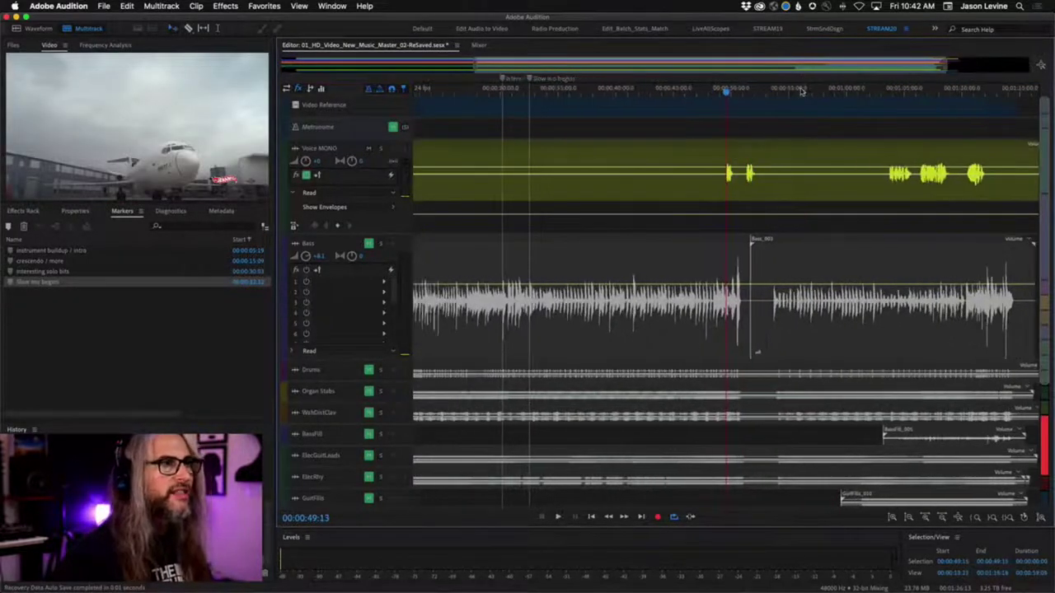
pyautogui.scroll(5, 796, 86)
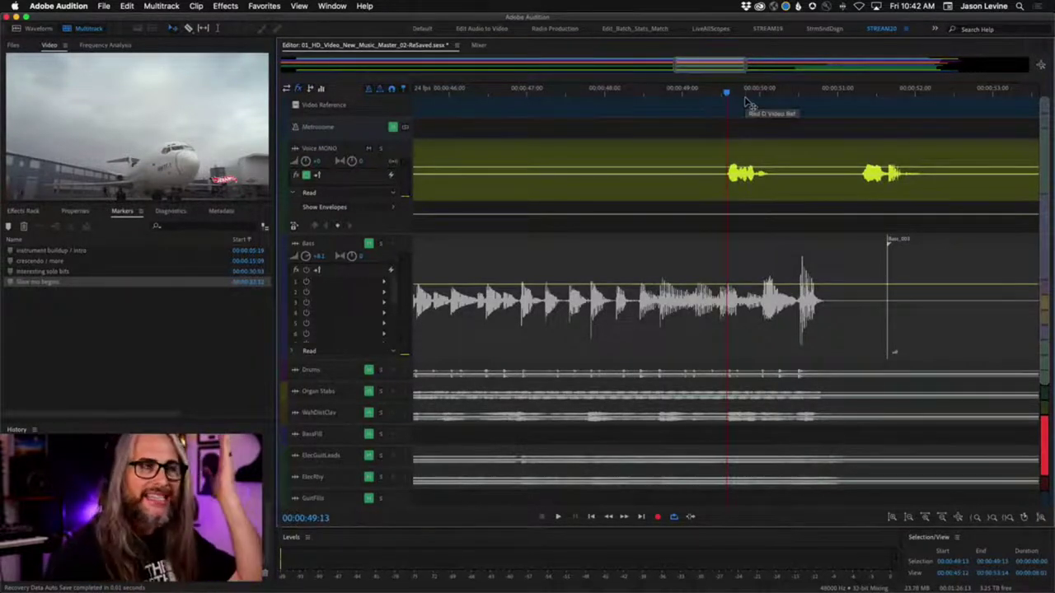
pyautogui.moveTo(733, 101); pyautogui.dragTo(798, 108)
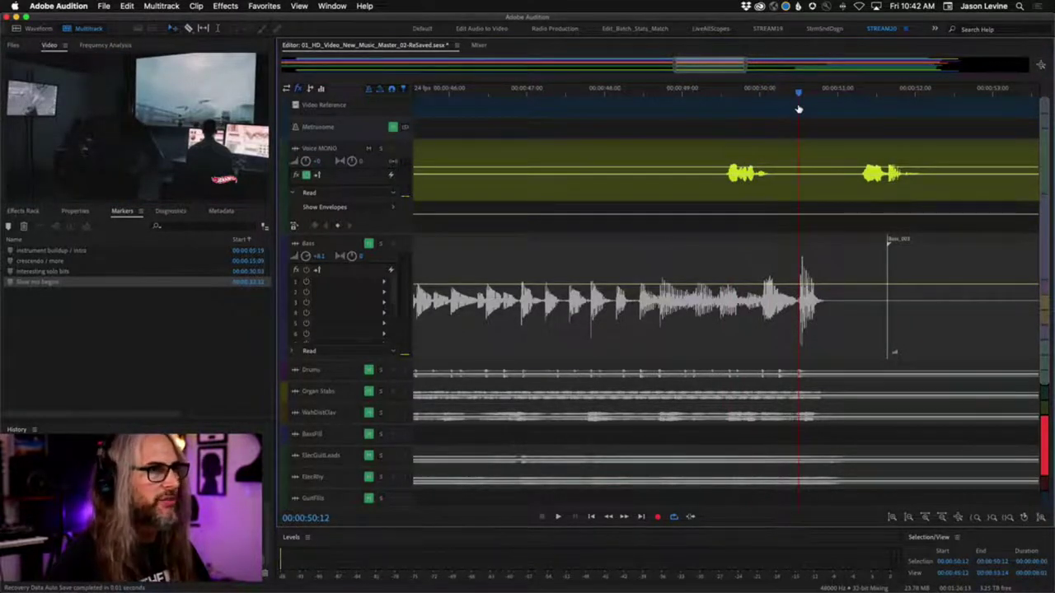
pyautogui.moveTo(798, 108); pyautogui.dragTo(771, 94)
pyautogui.press('m')
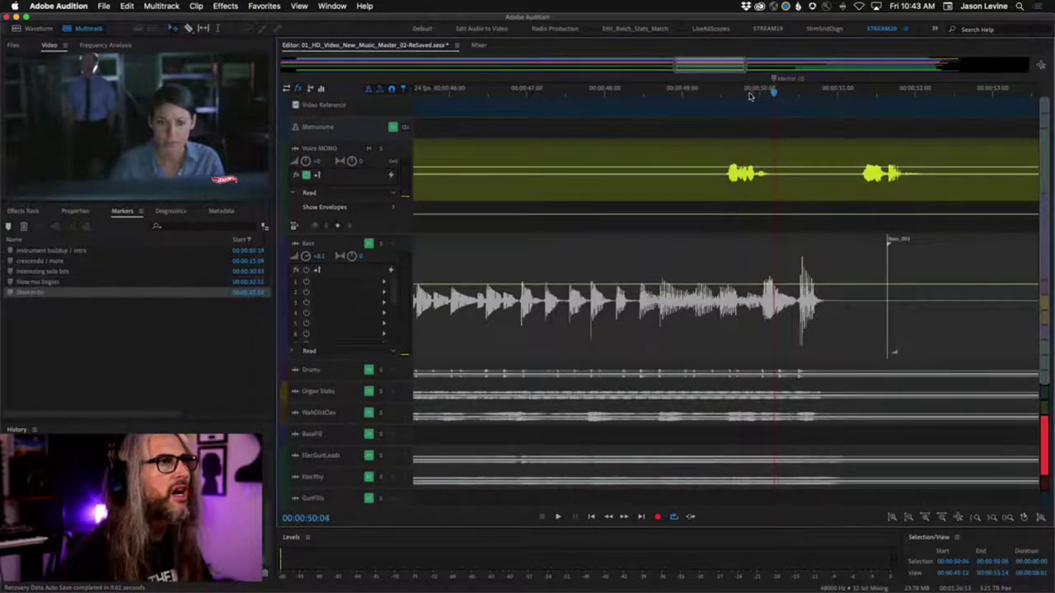
# Rename the marker at 00:00:50:04 to "STOP".
pyautogui.click(35, 292)
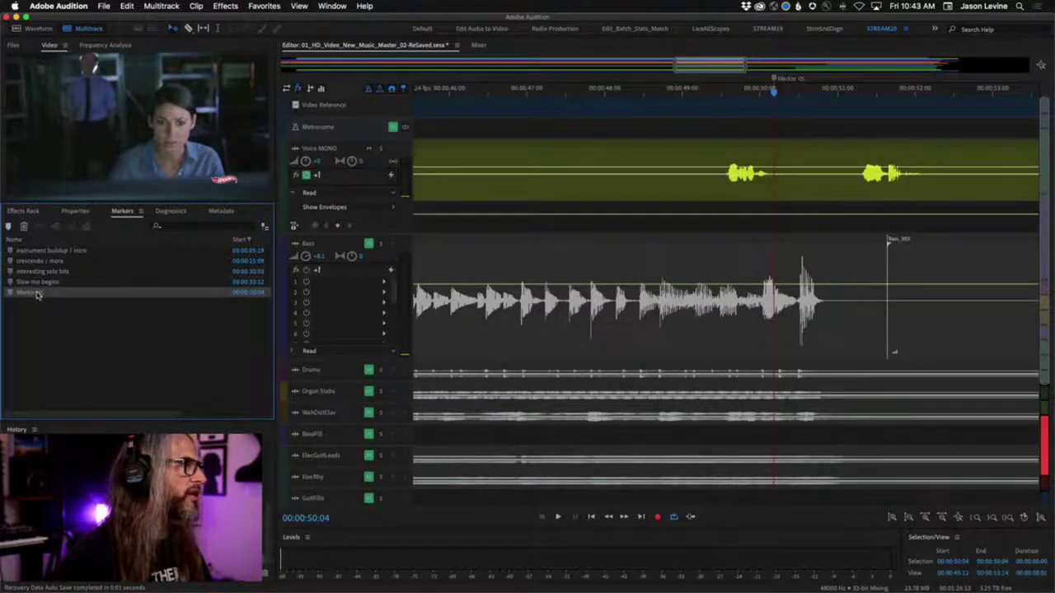
pyautogui.doubleClick(35, 293)
pyautogui.write('ECM')
pyautogui.press('Return')
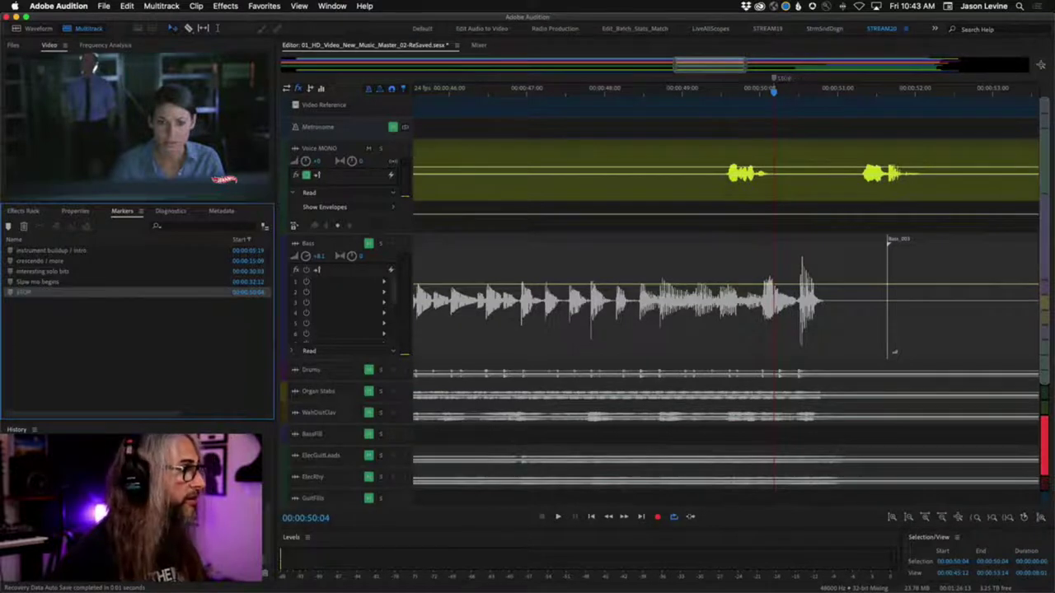
# Scrub and play the pause between the STOP marker and 00:00:51:19, checking which tracks carry sound there.
pyautogui.press('space')
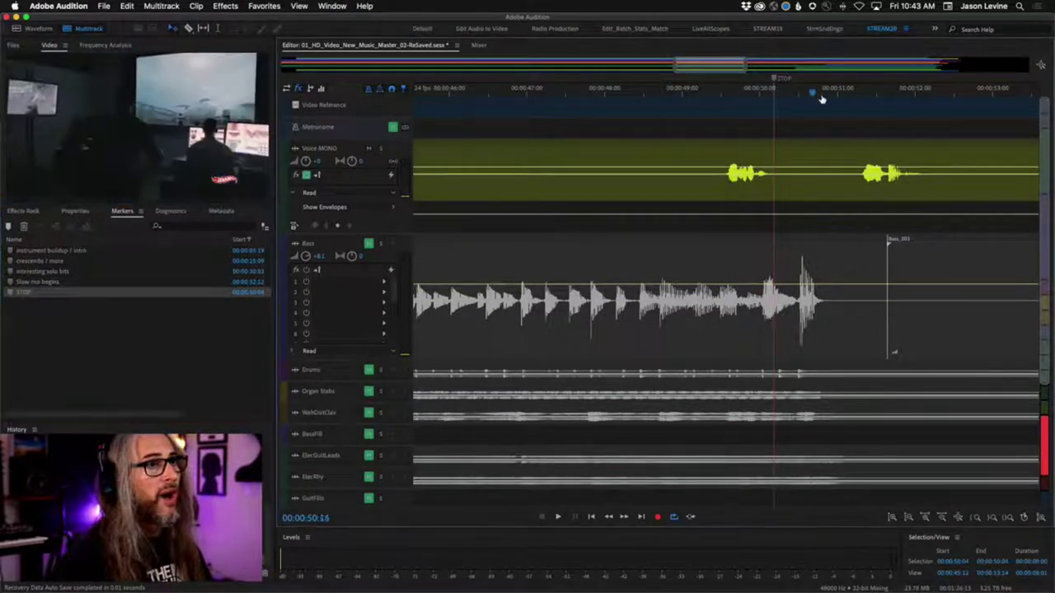
pyautogui.scroll(-5, 1040, 252)
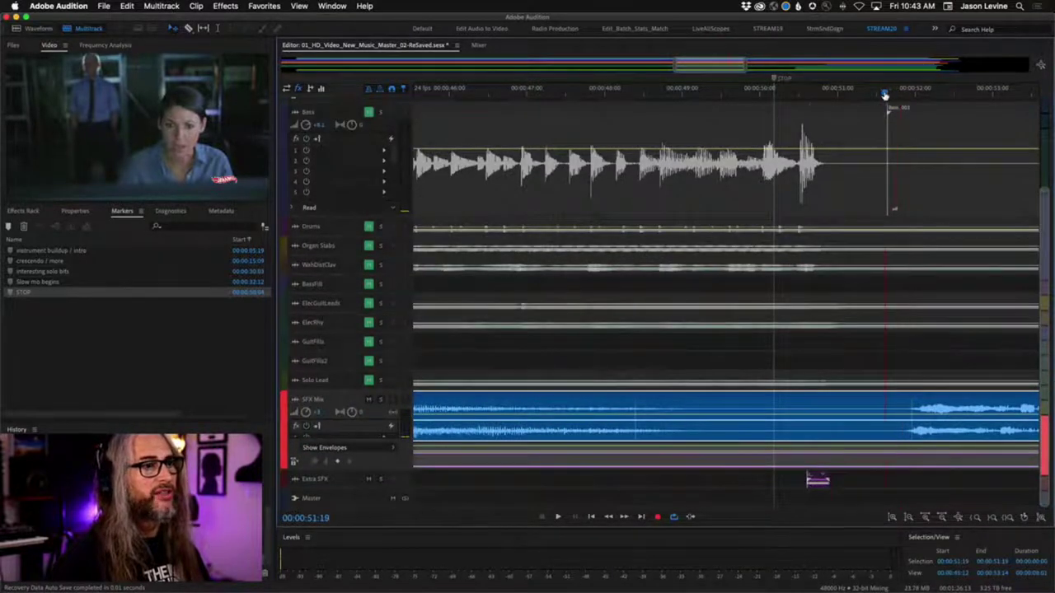
pyautogui.click(835, 93)
pyautogui.press('space')
pyautogui.press('space')
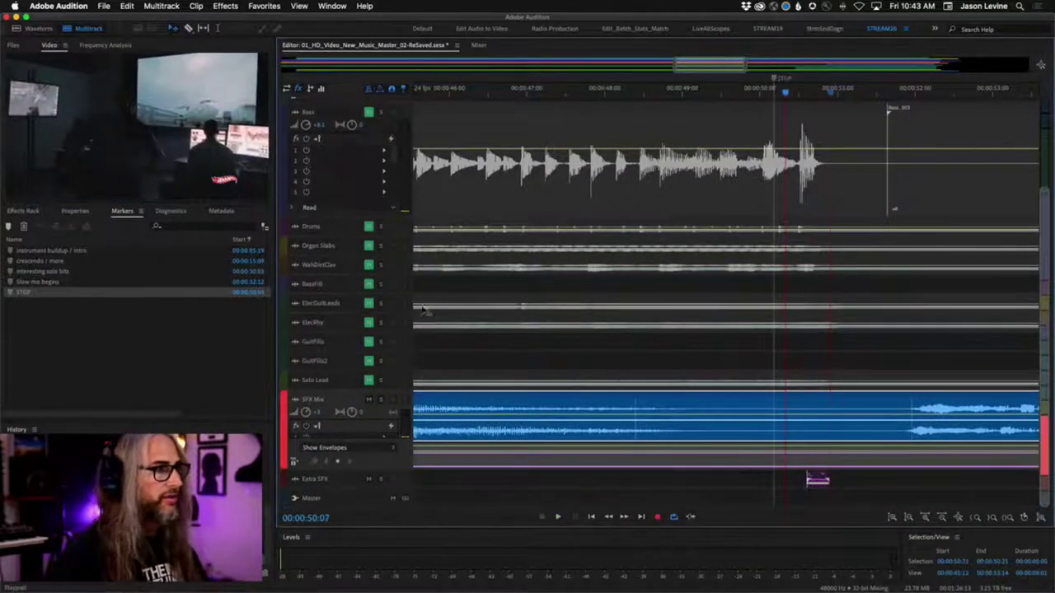
# Solo the Extra SFX track and play its short clip just after the STOP marker.
pyautogui.click(380, 479)
pyautogui.press('space')
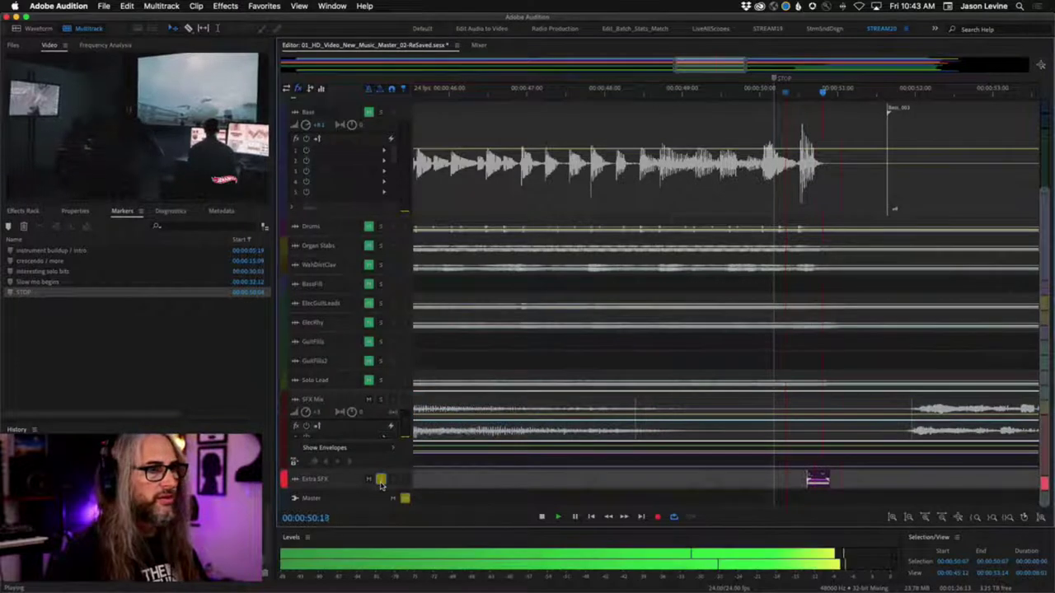
pyautogui.press('space')
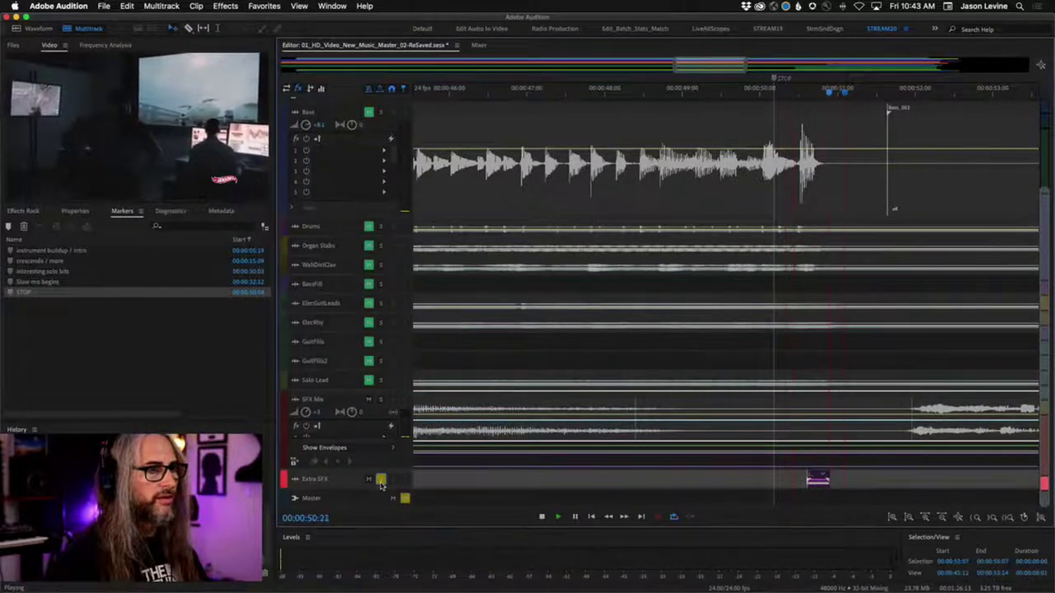
pyautogui.hotkey('shift', 'space')
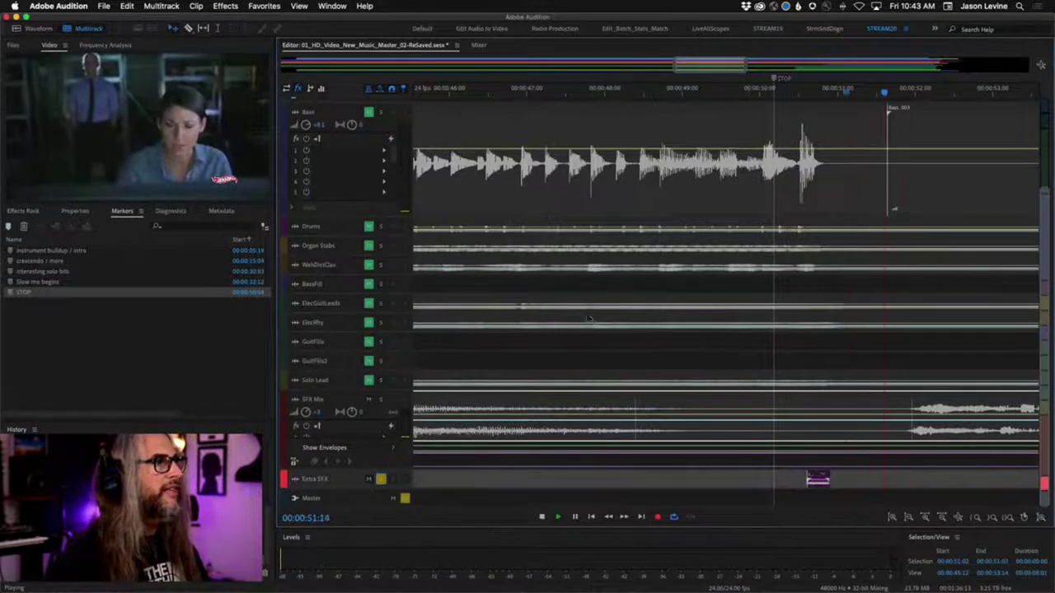
# Turn off the Extra SFX solo, play through to 00:00:53:14, and review where the Bass track comes back in.
pyautogui.click(382, 479)
pyautogui.press('space')
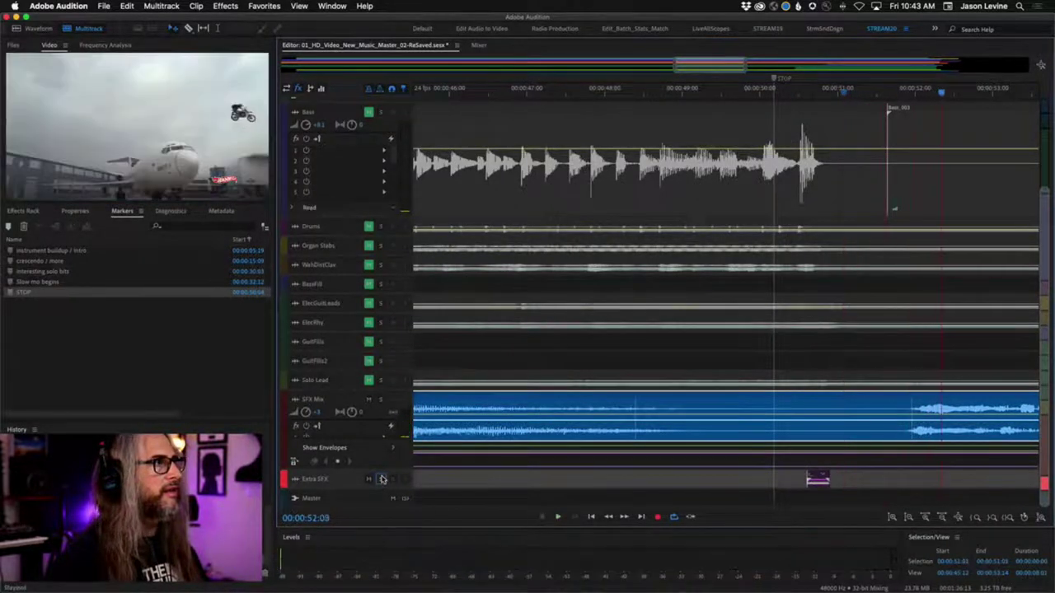
pyautogui.press('space')
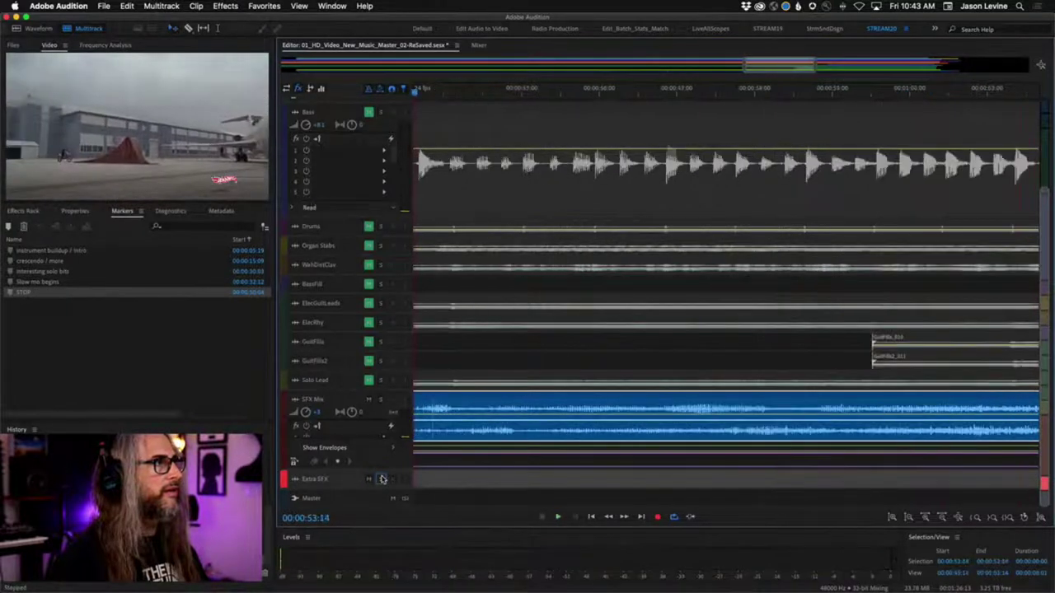
pyautogui.moveTo(1040, 260); pyautogui.dragTo(1037, 111)
pyautogui.scroll(5, 885, 259)
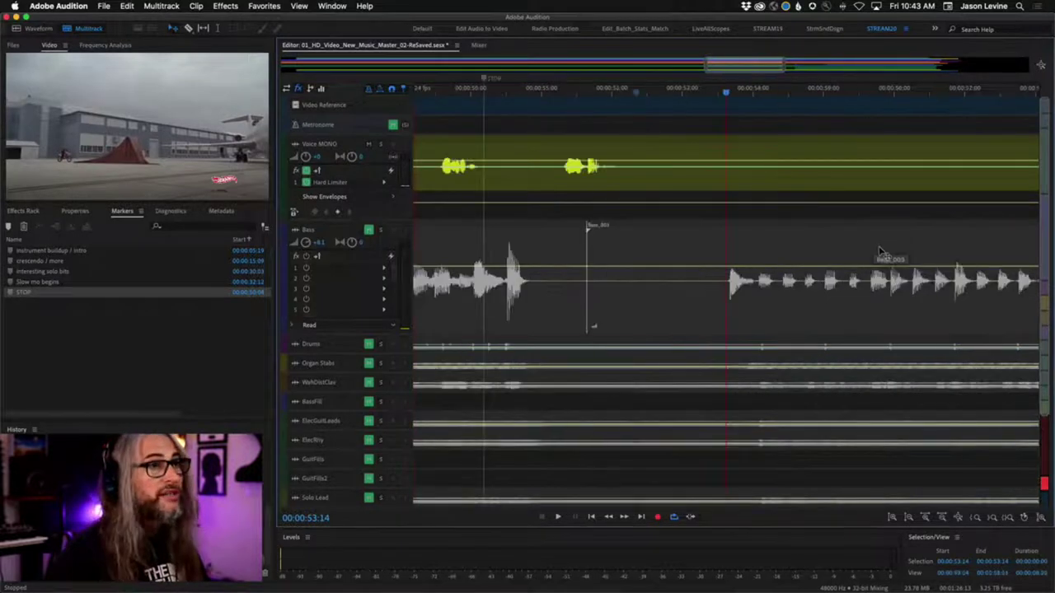
# Add a marker at 00:00:53:15, where the Bass track comes back in, and name it "Music Resumes".
pyautogui.scroll(-5, 829, 245)
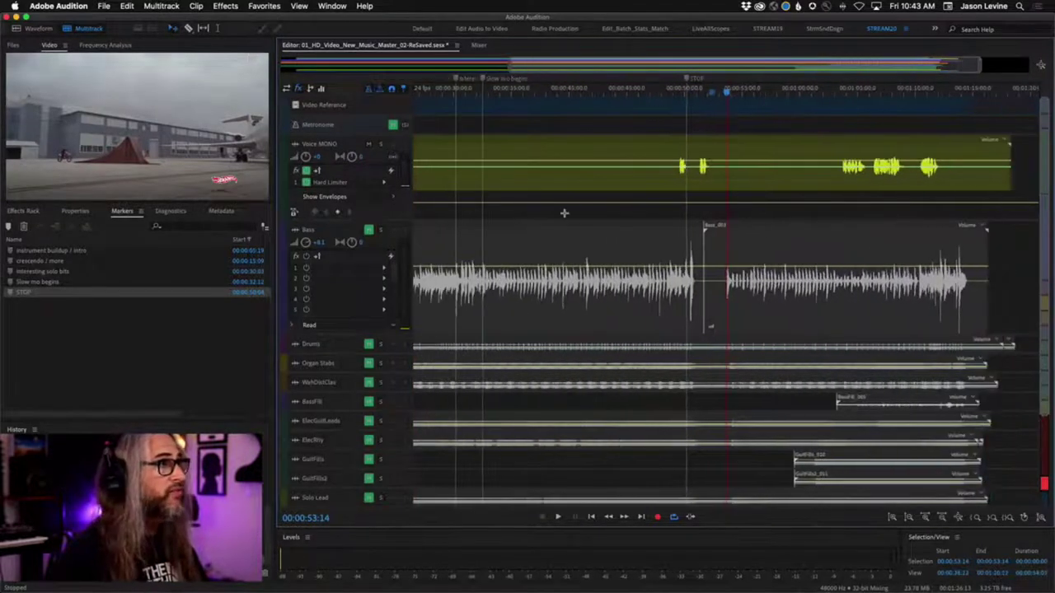
pyautogui.moveTo(726, 92); pyautogui.dragTo(726, 93)
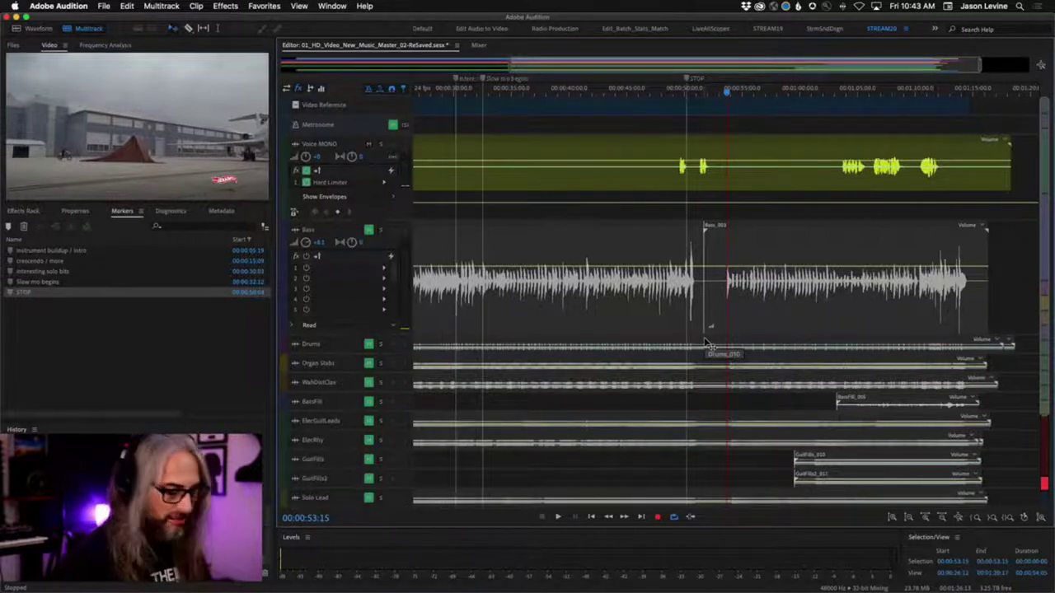
pyautogui.press('m')
pyautogui.click(43, 304)
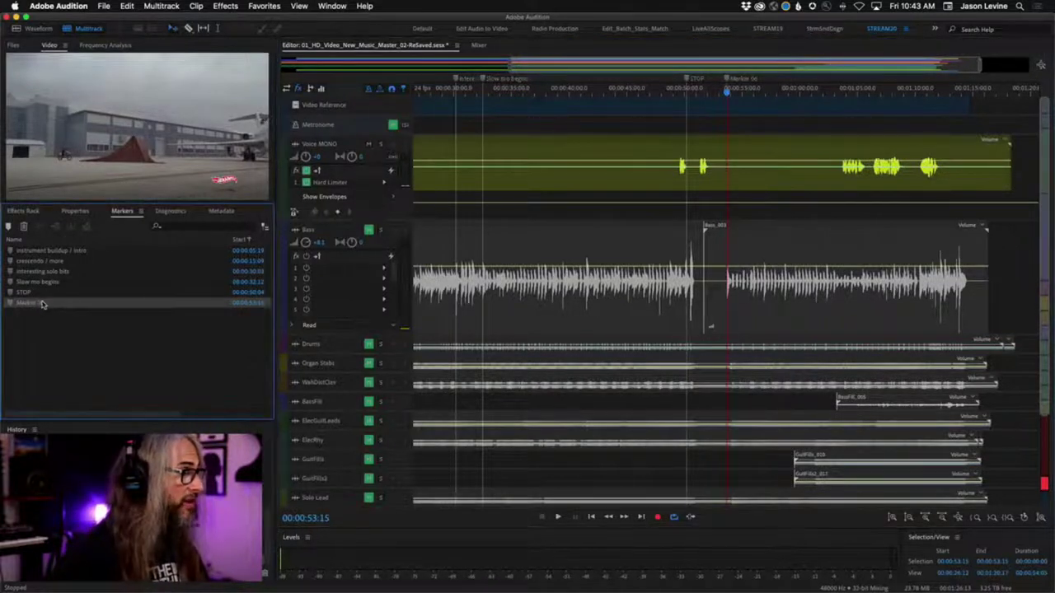
pyautogui.doubleClick(33, 305)
pyautogui.write('Music')
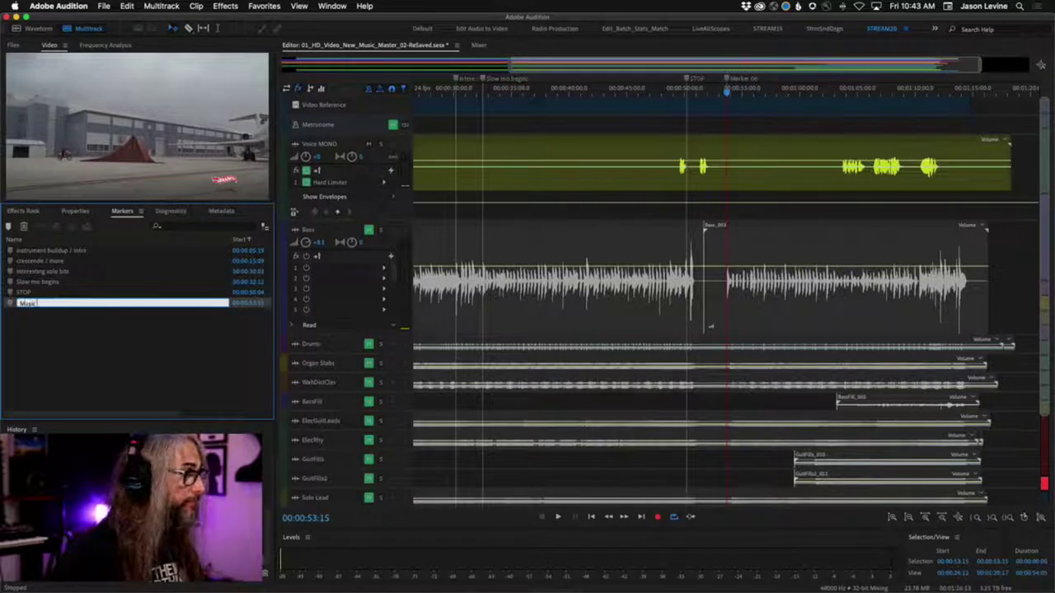
pyautogui.write(' Resumes')
pyautogui.press('Return')
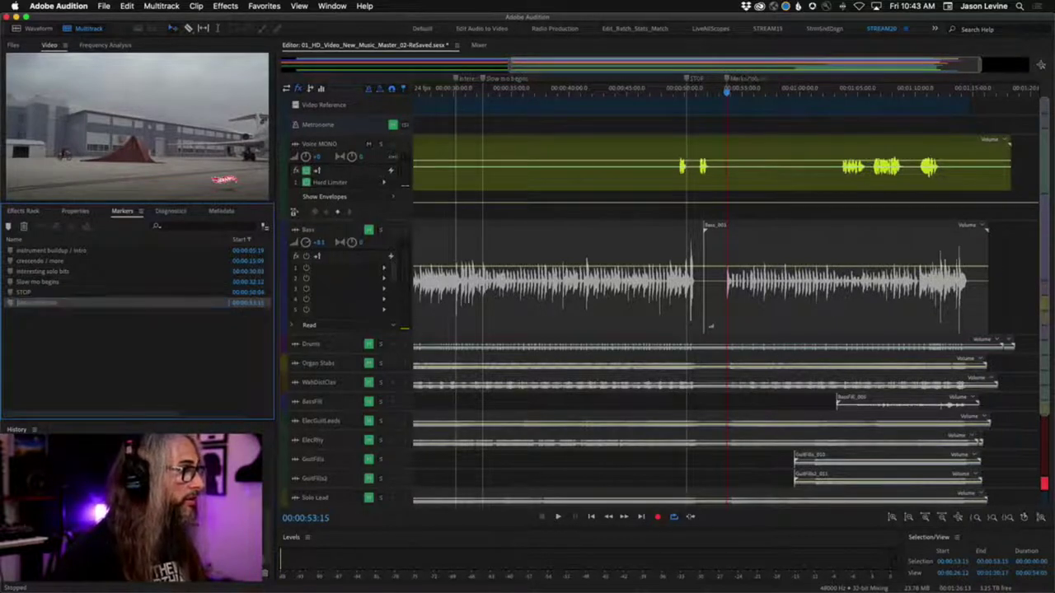
pyautogui.doubleClick(44, 306)
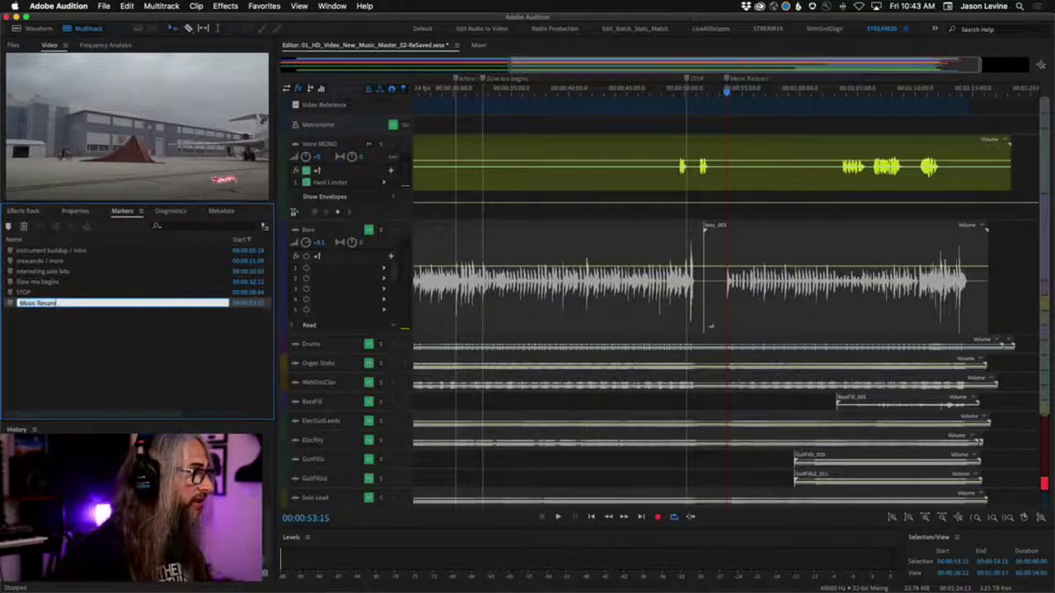
pyautogui.press('Return')
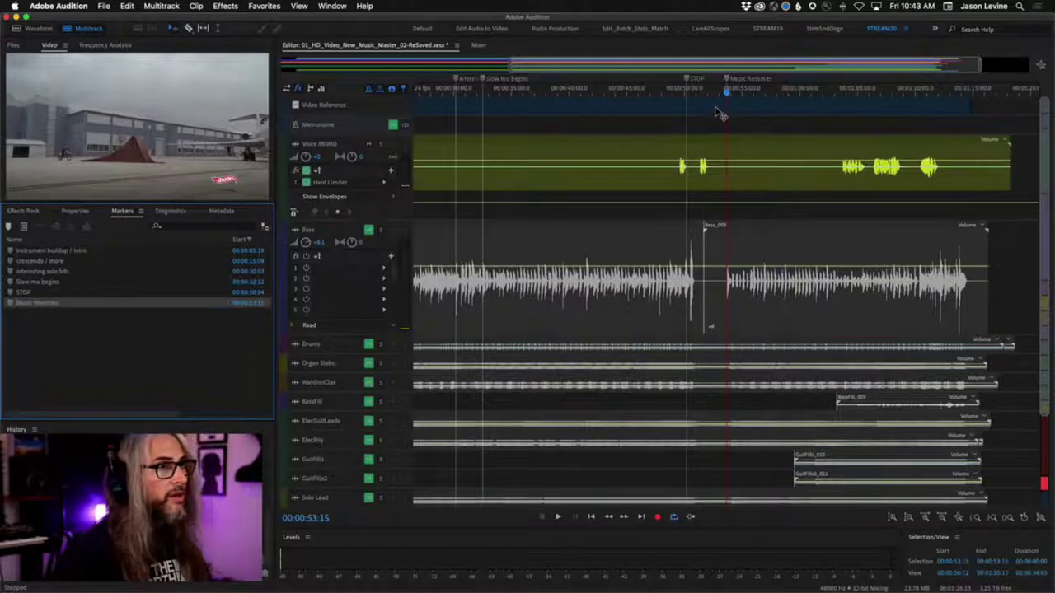
# Play the build-up from about 00:01:03:12 to 00:01:12:00, and return the playhead to 00:01:10:06.
pyautogui.moveTo(726, 90); pyautogui.dragTo(849, 110)
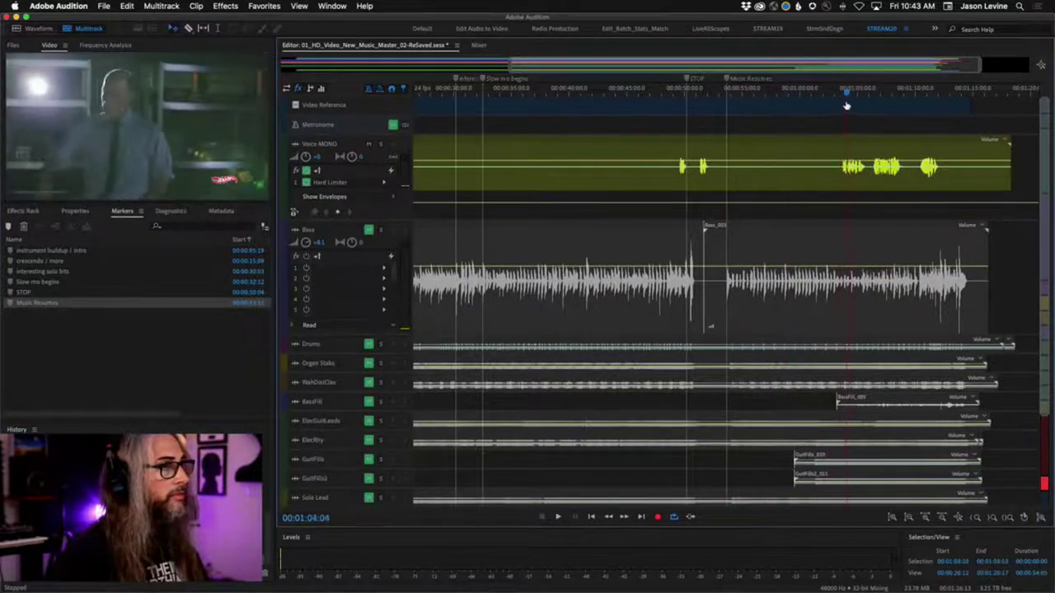
pyautogui.press('space')
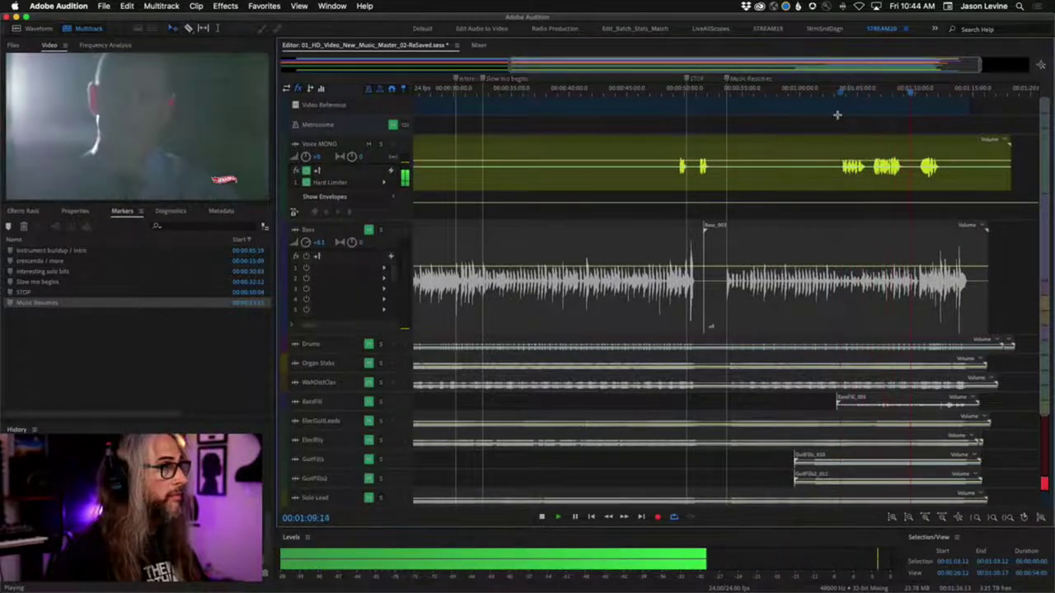
pyautogui.press('space')
pyautogui.press('space')
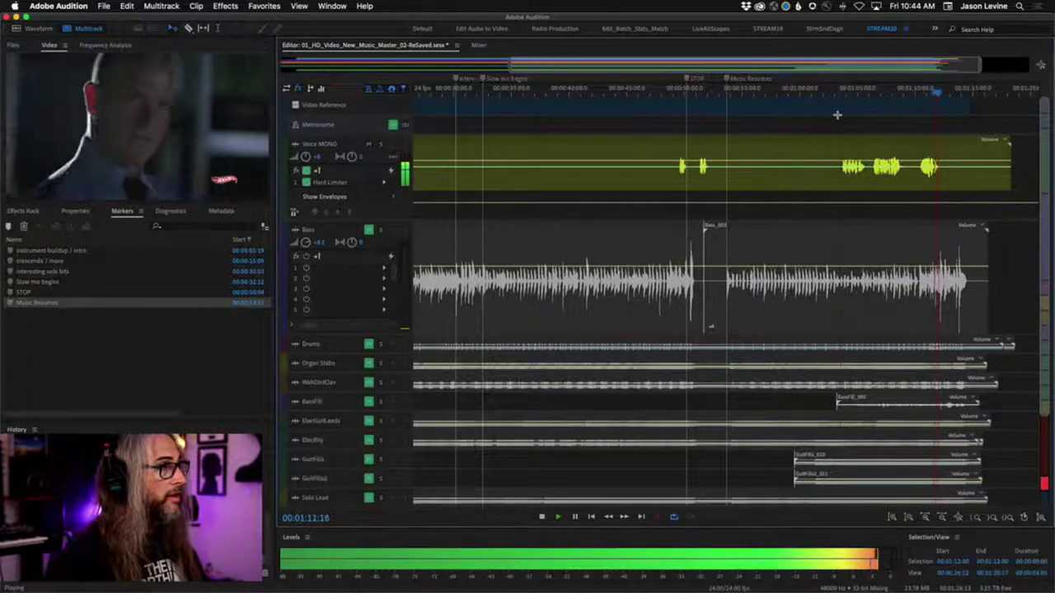
pyautogui.press('space')
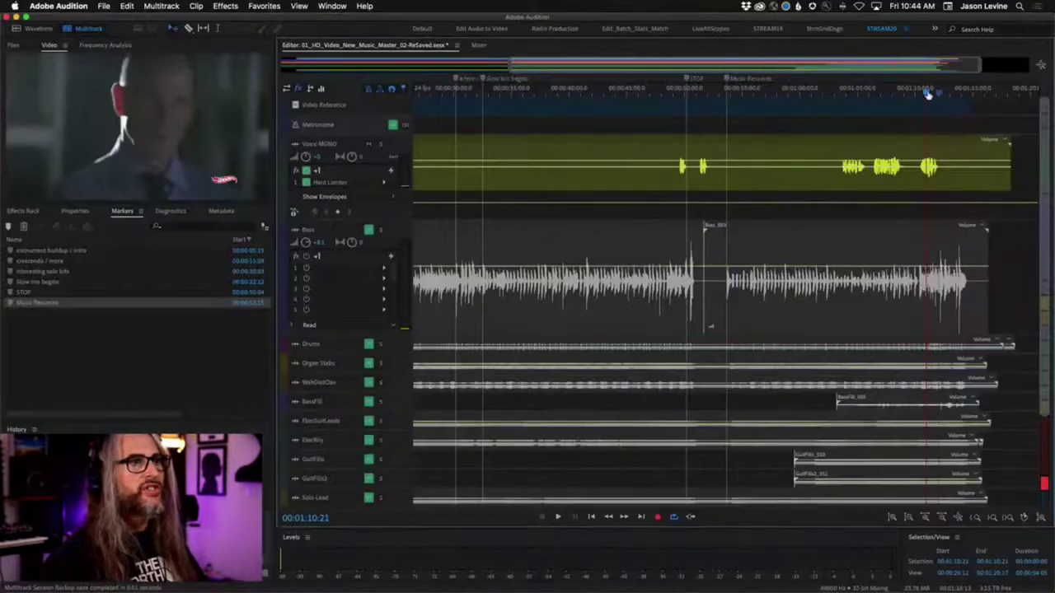
pyautogui.click(919, 91)
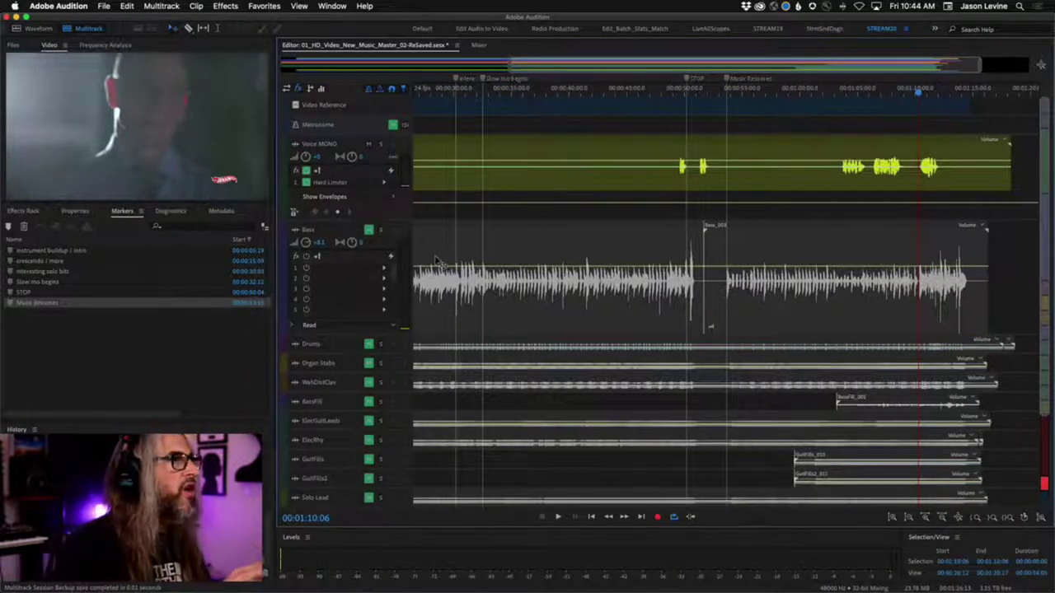
# Rename the "Music Resumes" marker to "Music Resumes / Slow build up".
pyautogui.doubleClick(58, 303)
pyautogui.click(71, 303)
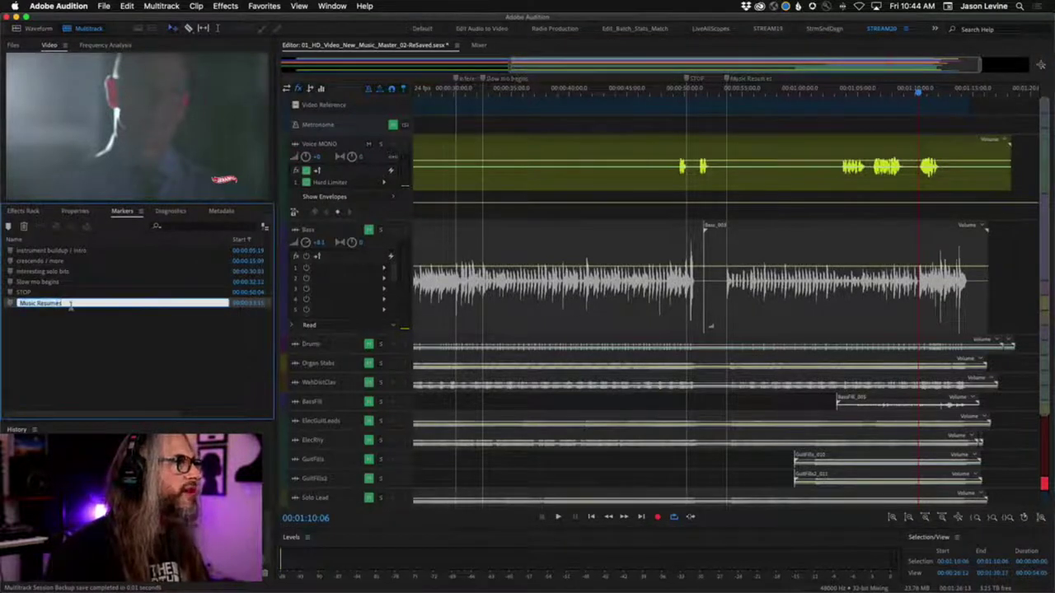
pyautogui.write('/ S')
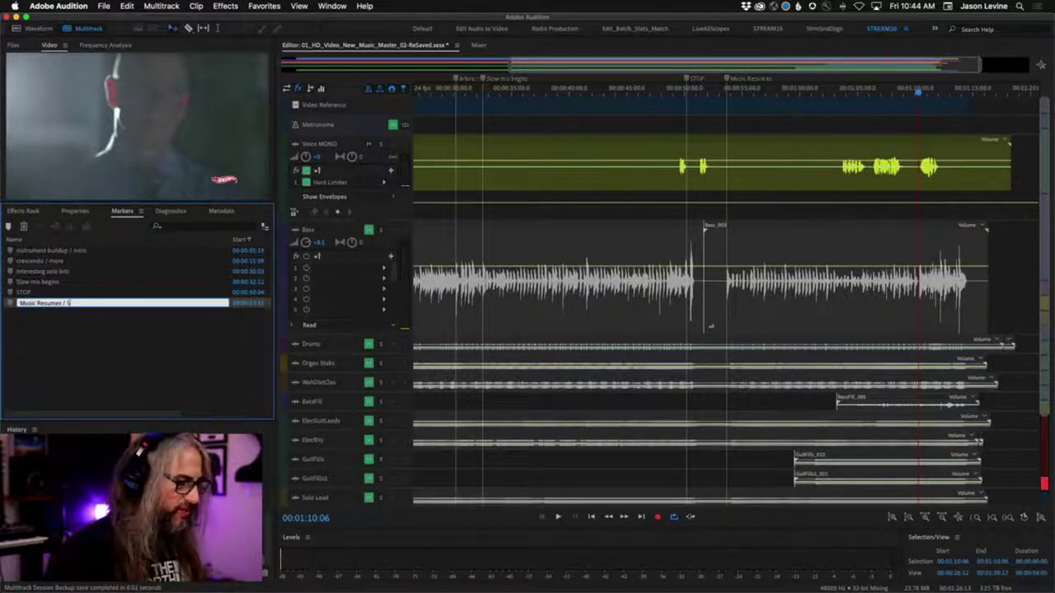
pyautogui.write('low bi')
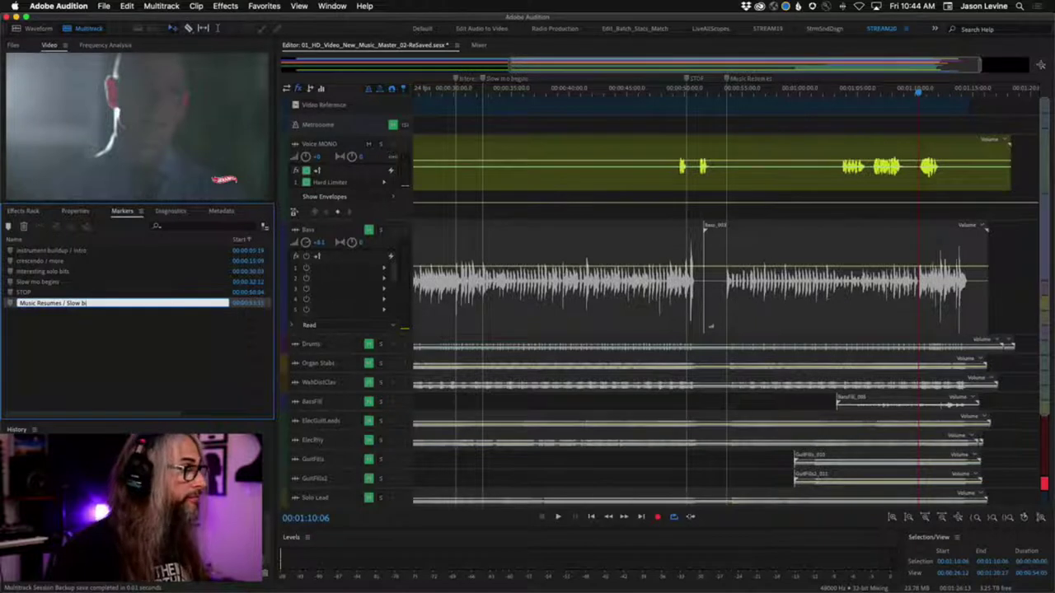
pyautogui.press('BackSpace')
pyautogui.write('uild up')
pyautogui.press('Return')
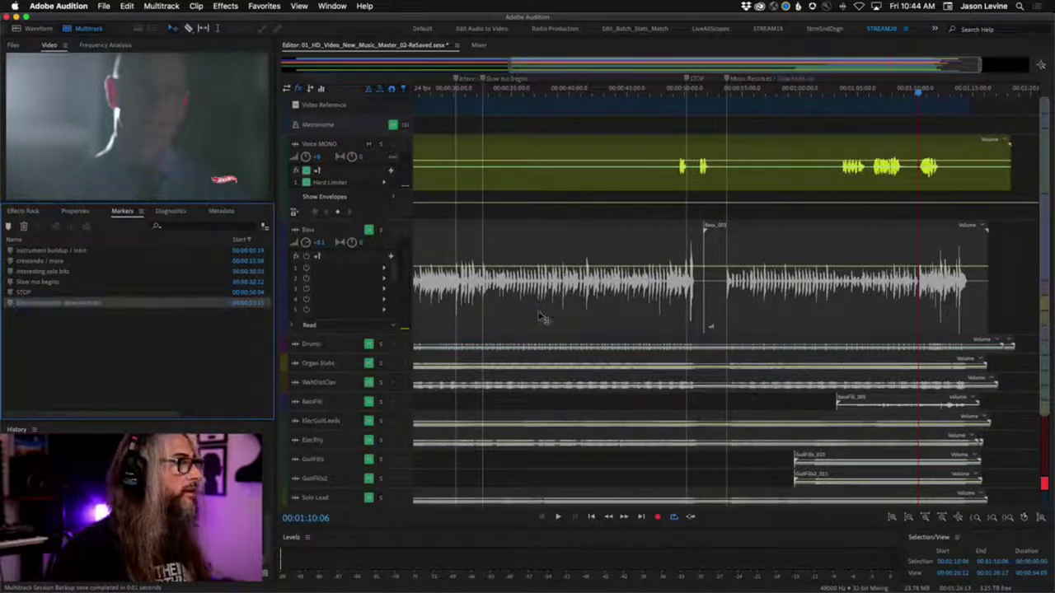
# Add a marker at 00:01:11:23 on the motorcycle wheelie shot, and shift it to 00:01:11:17.
pyautogui.moveTo(921, 92); pyautogui.dragTo(937, 93)
pyautogui.press('m')
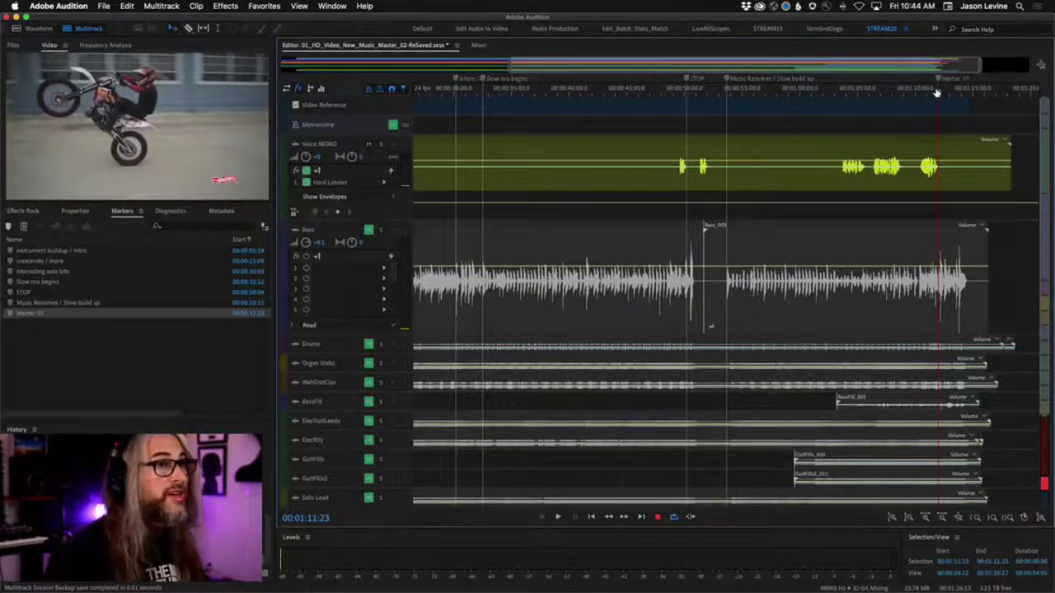
pyautogui.click(29, 316)
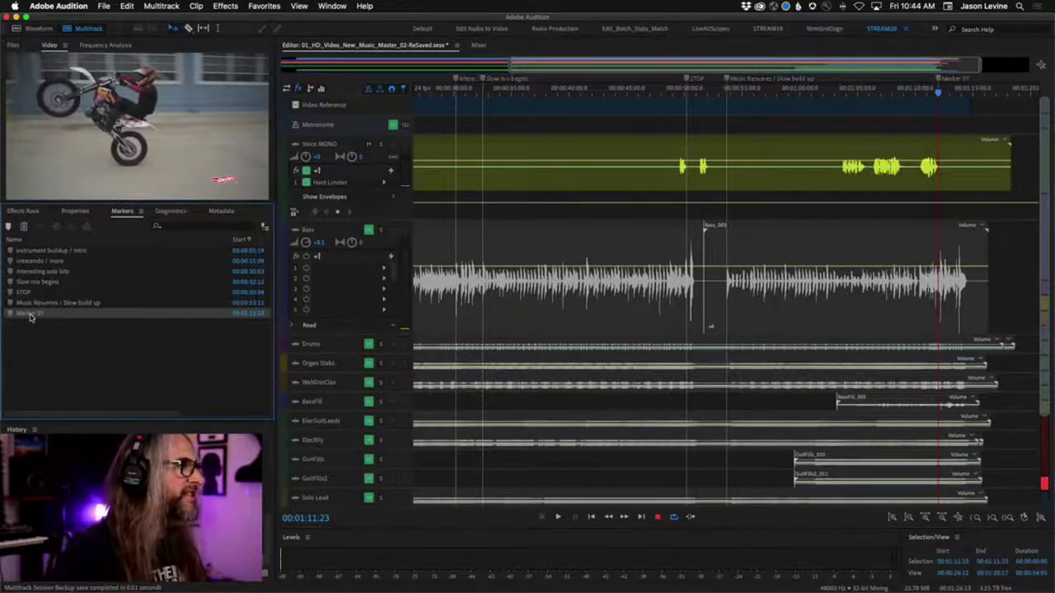
pyautogui.doubleClick(29, 315)
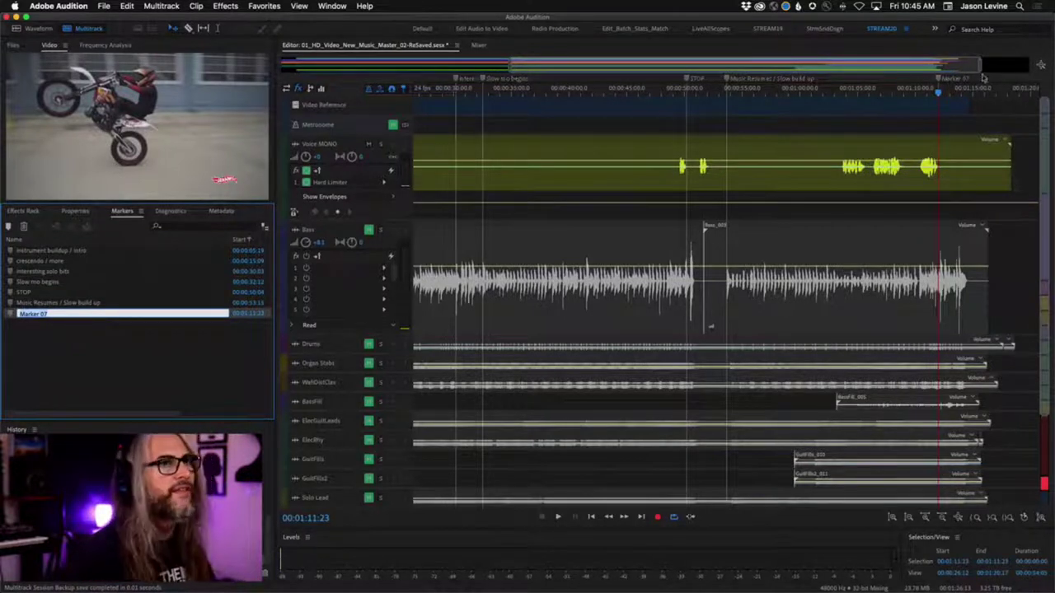
pyautogui.click(937, 95)
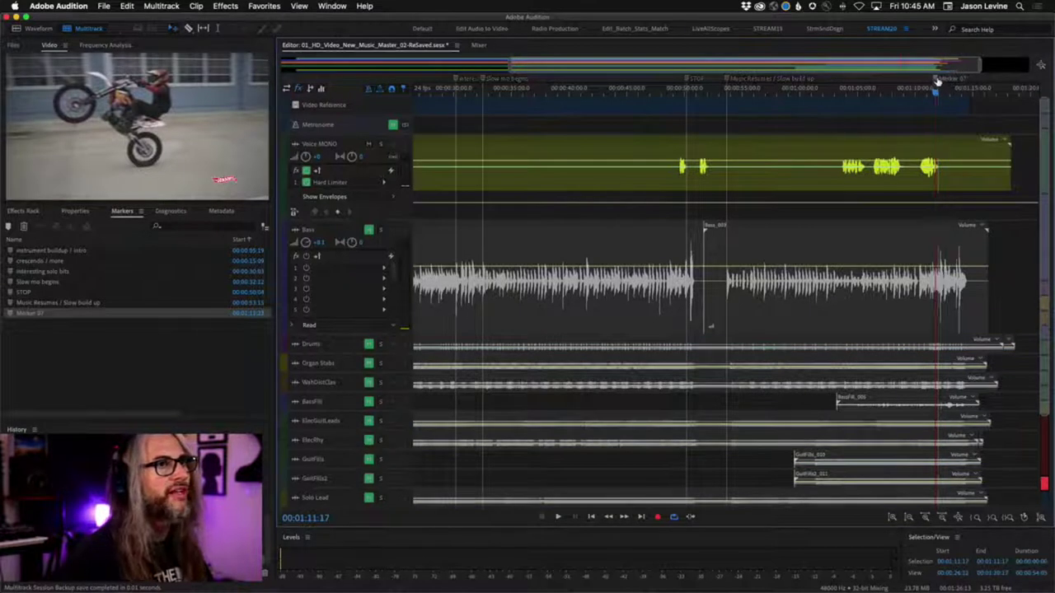
# Rename the marker at 00:01:11:17 to "BIG CRESCENDO".
pyautogui.click(30, 314)
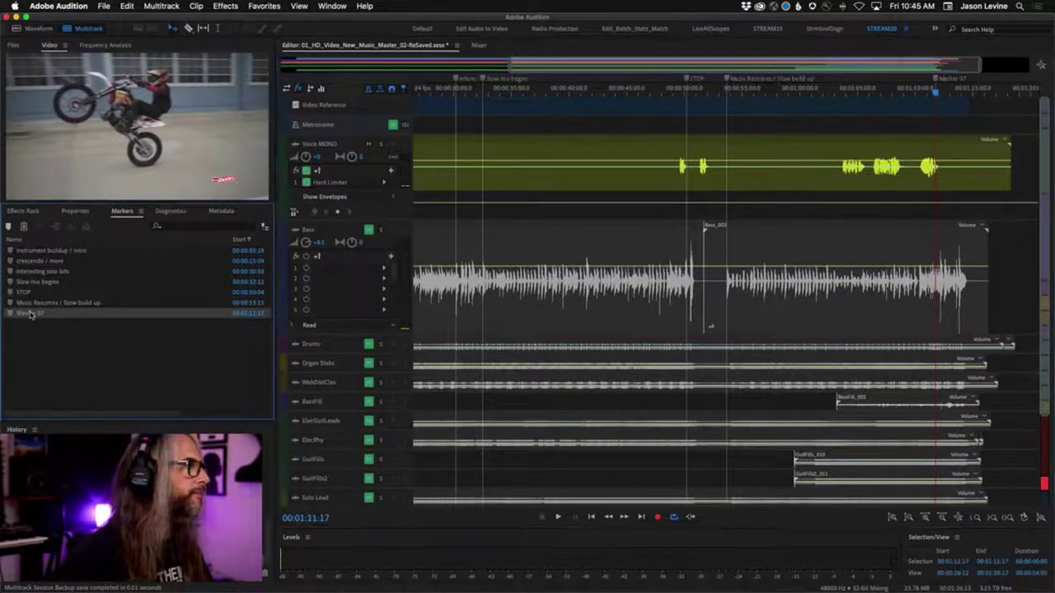
pyautogui.doubleClick(45, 315)
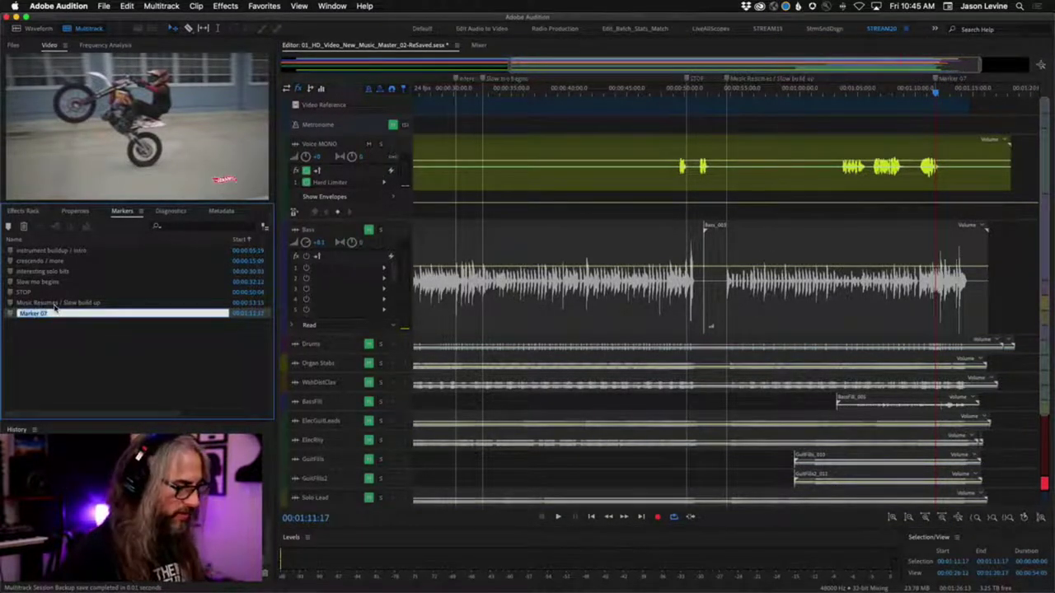
pyautogui.write('Ri')
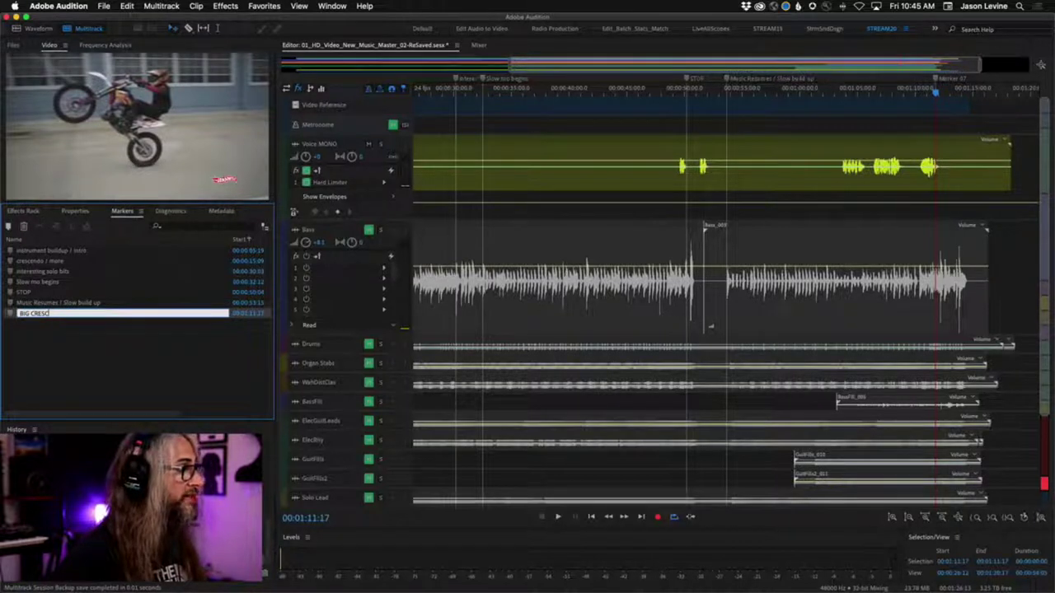
pyautogui.write('G CRESCENDO')
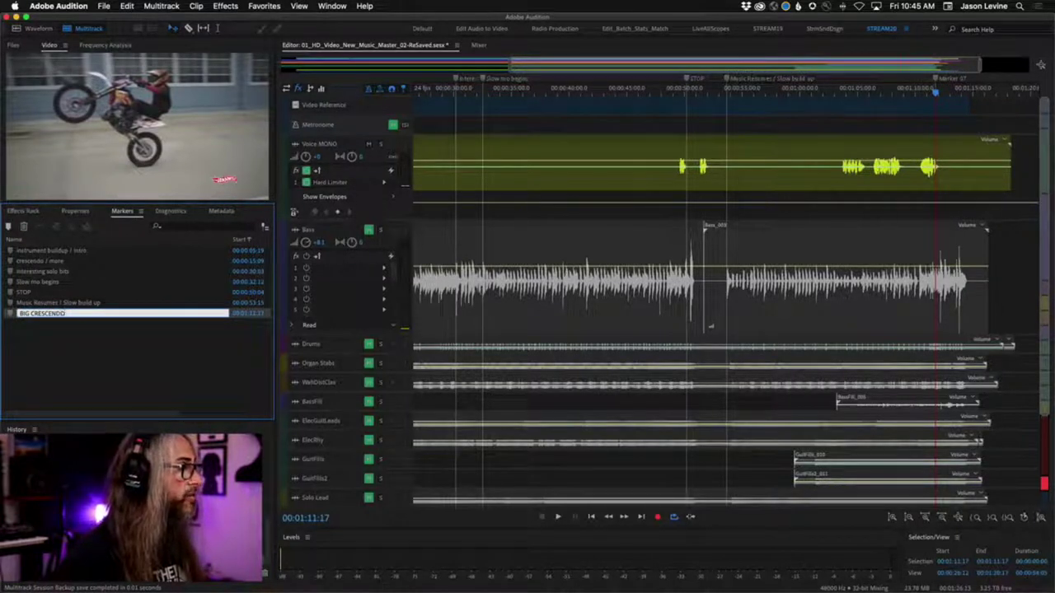
pyautogui.press('Return')
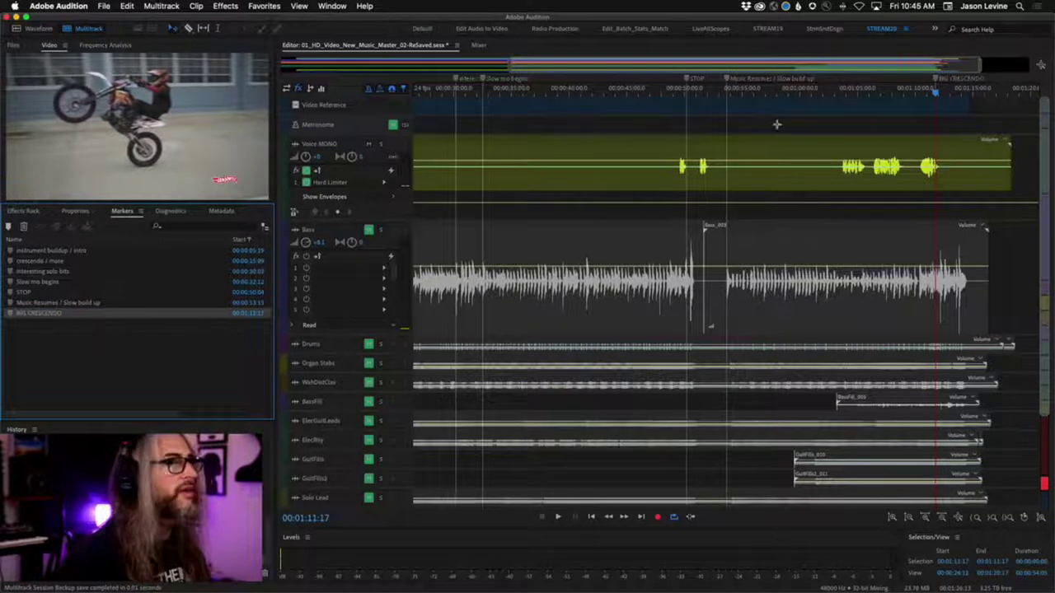
# Add a marker at 00:01:14:07, where the music ends, and name it "END / OUT".
pyautogui.moveTo(937, 93); pyautogui.dragTo(964, 96)
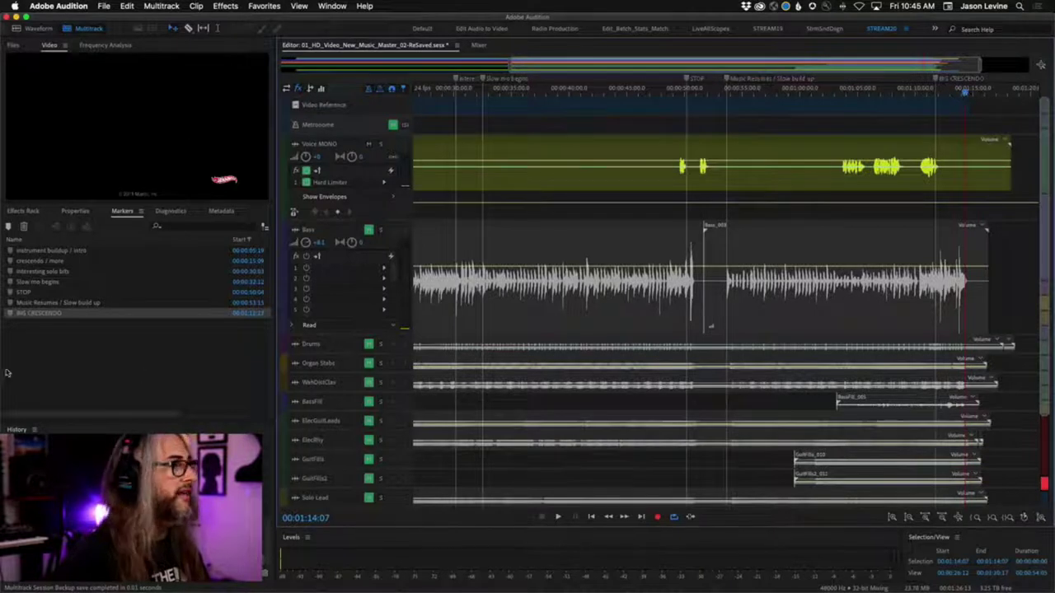
pyautogui.press('m')
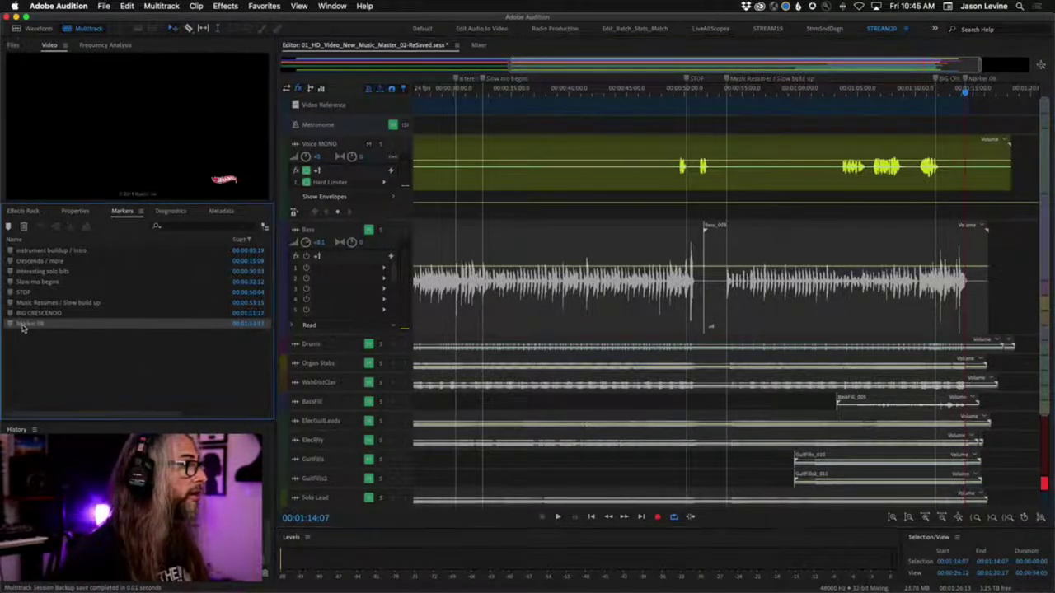
pyautogui.doubleClick(29, 325)
pyautogui.write('END / OUT')
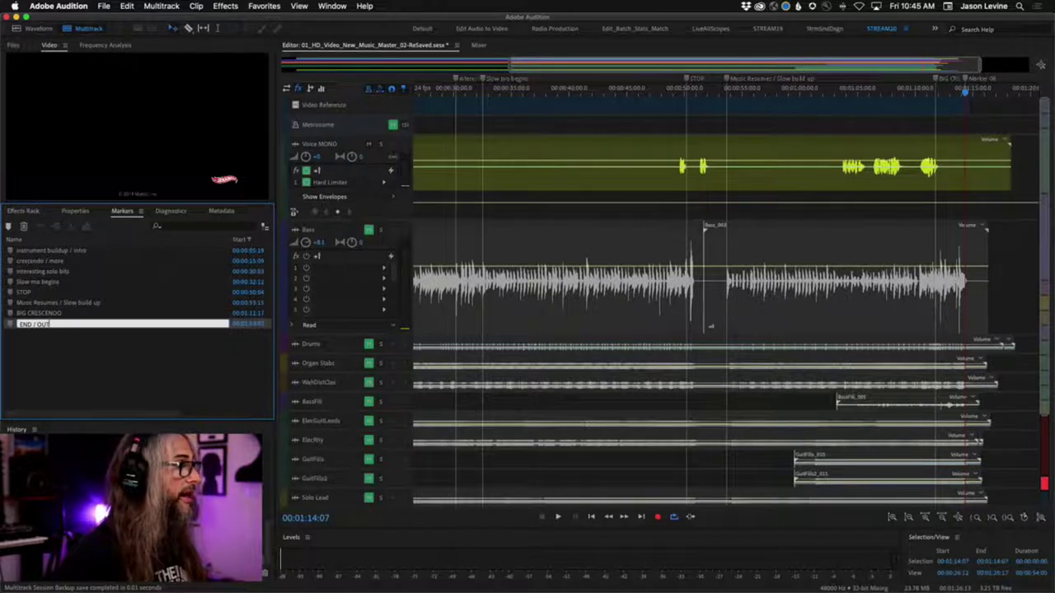
pyautogui.press('Return')
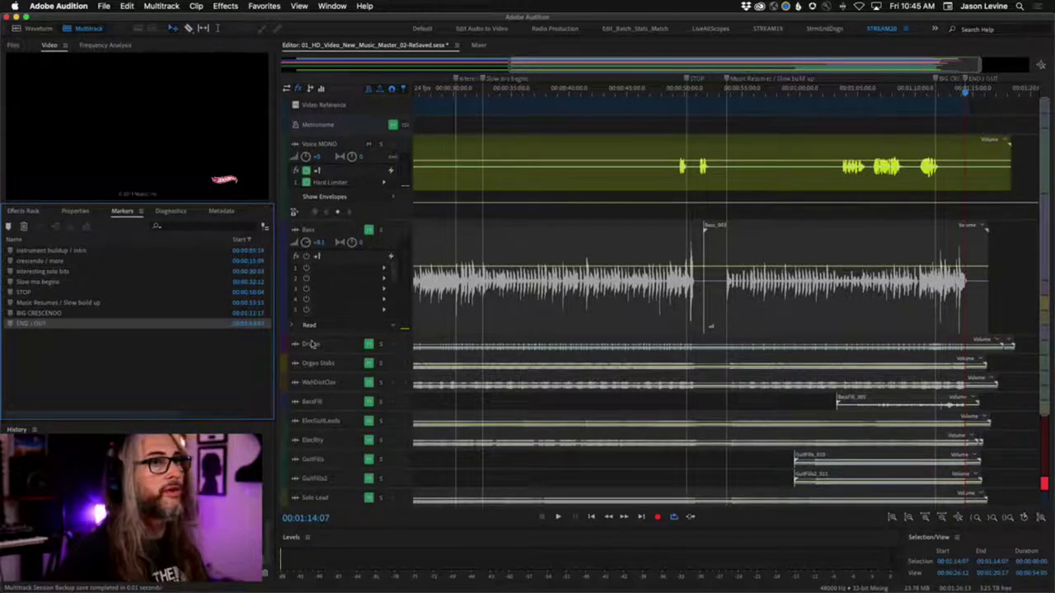
# Play the ending twice from about 00:01:13:16 to check it against the END / OUT marker, and show the whole session.
pyautogui.scroll(5, 952, 96)
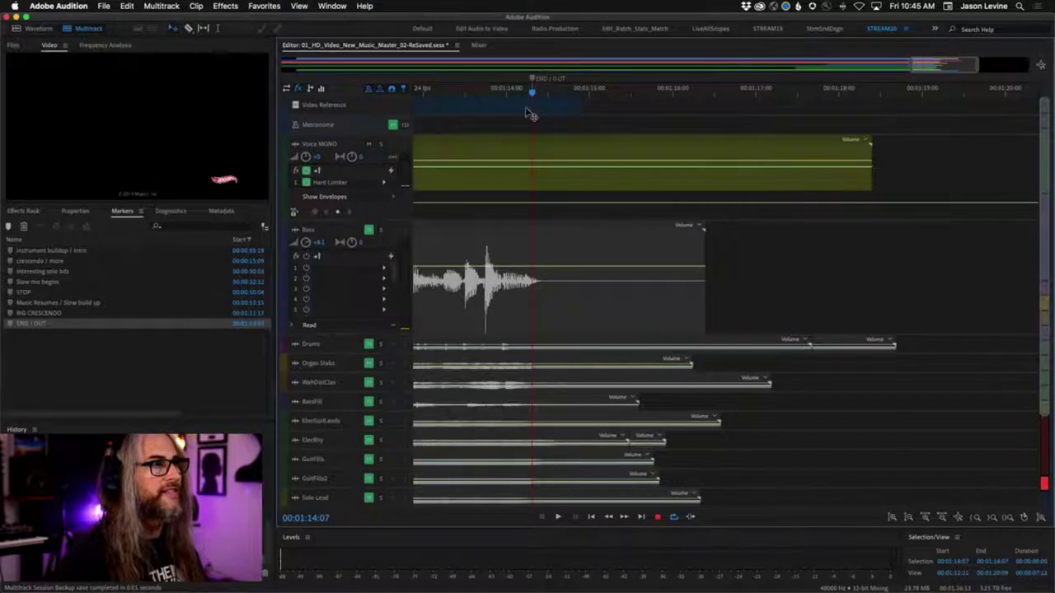
pyautogui.scroll(-1, 528, 109)
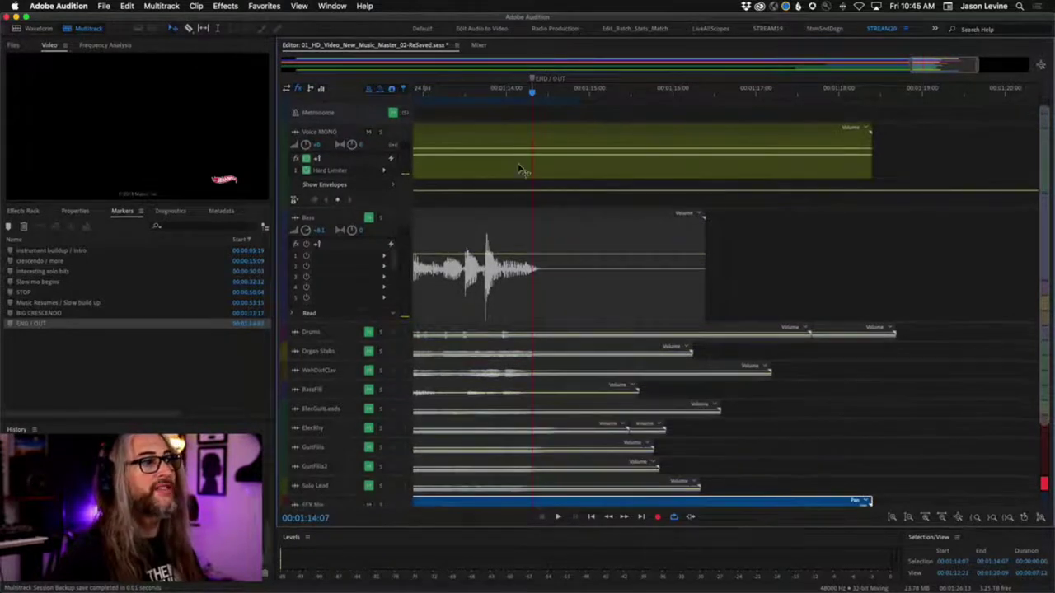
pyautogui.moveTo(528, 96); pyautogui.dragTo(481, 99)
pyautogui.press('space')
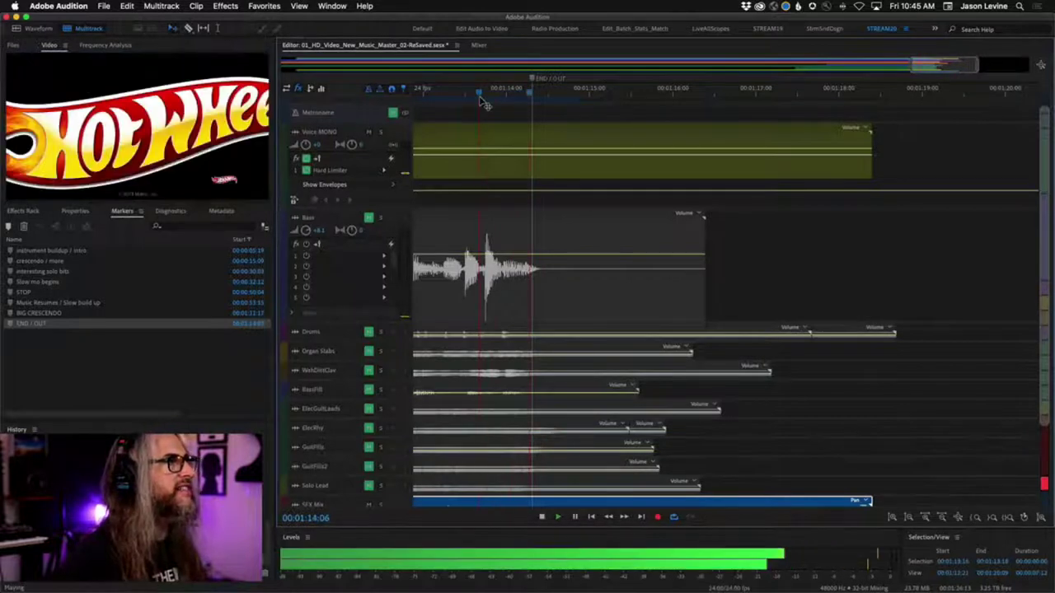
pyautogui.press('space')
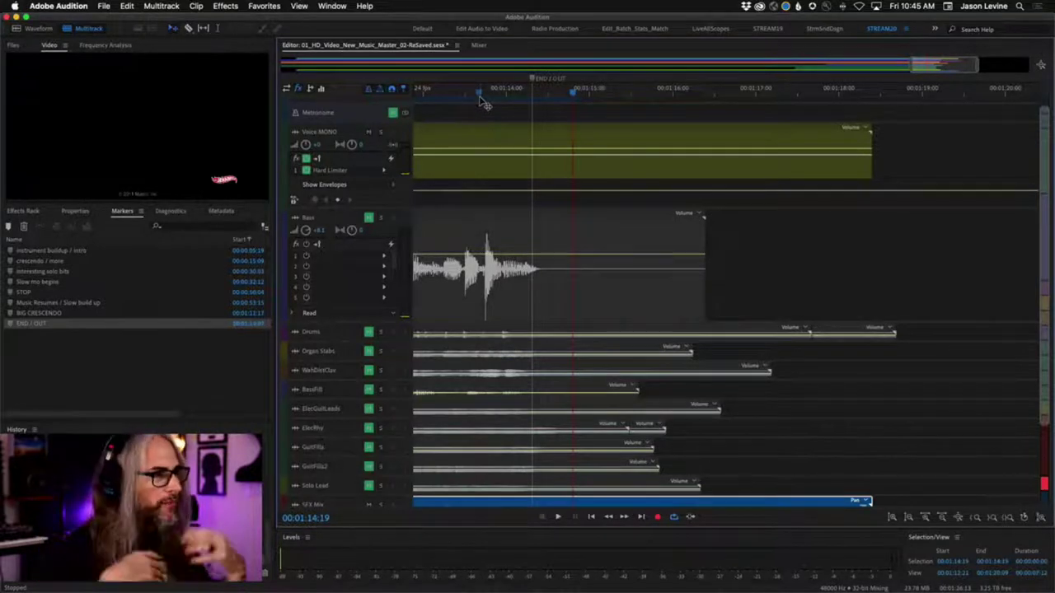
pyautogui.click(481, 94)
pyautogui.press('space')
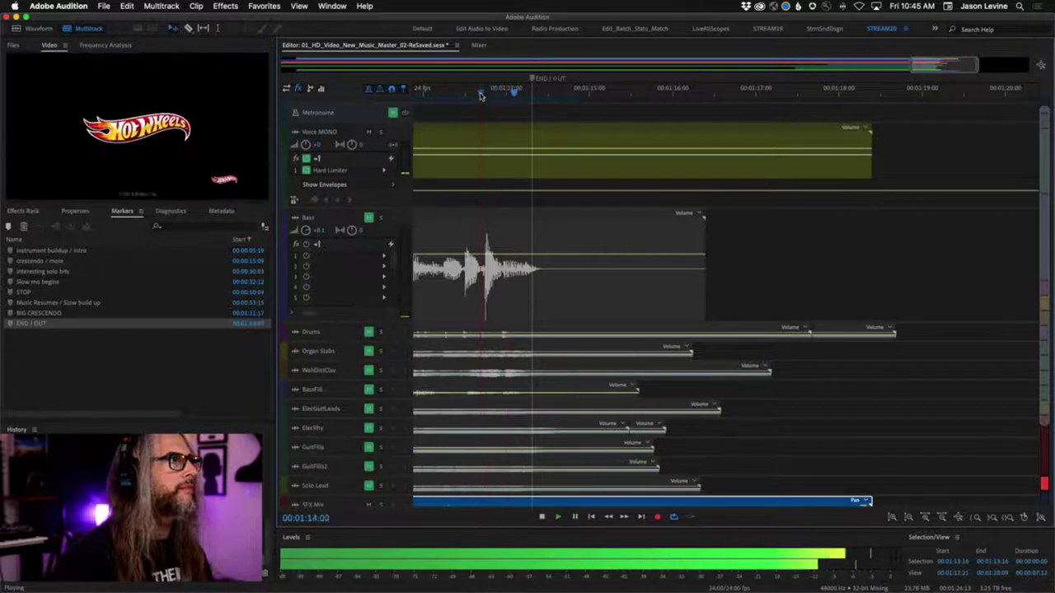
pyautogui.press('space')
pyautogui.press('\\')
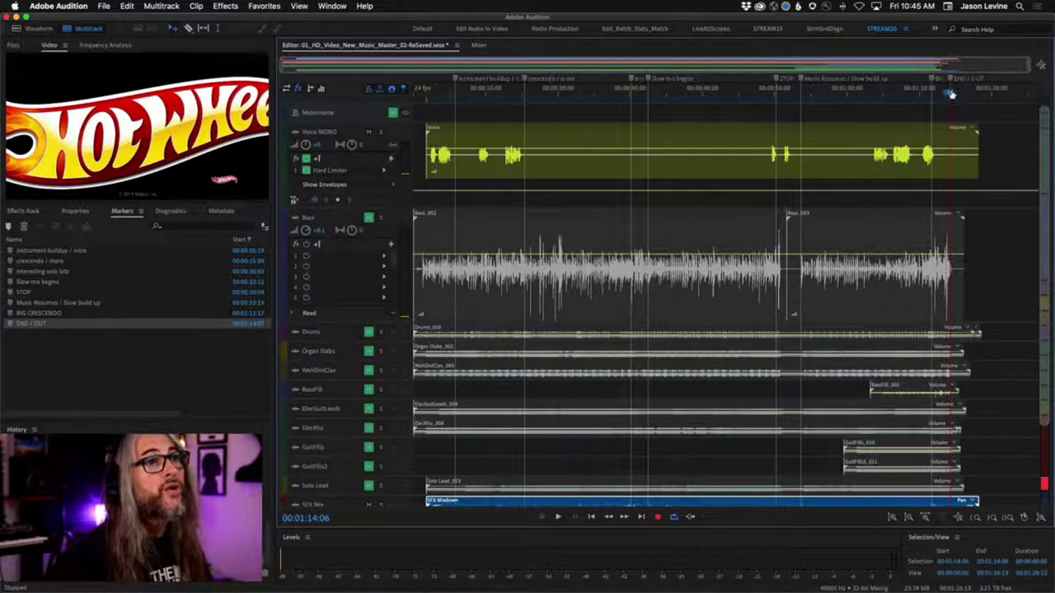
# Return to the session start, expand and unmute the Metronome track, and unmute the Bass track.
pyautogui.press('Home')
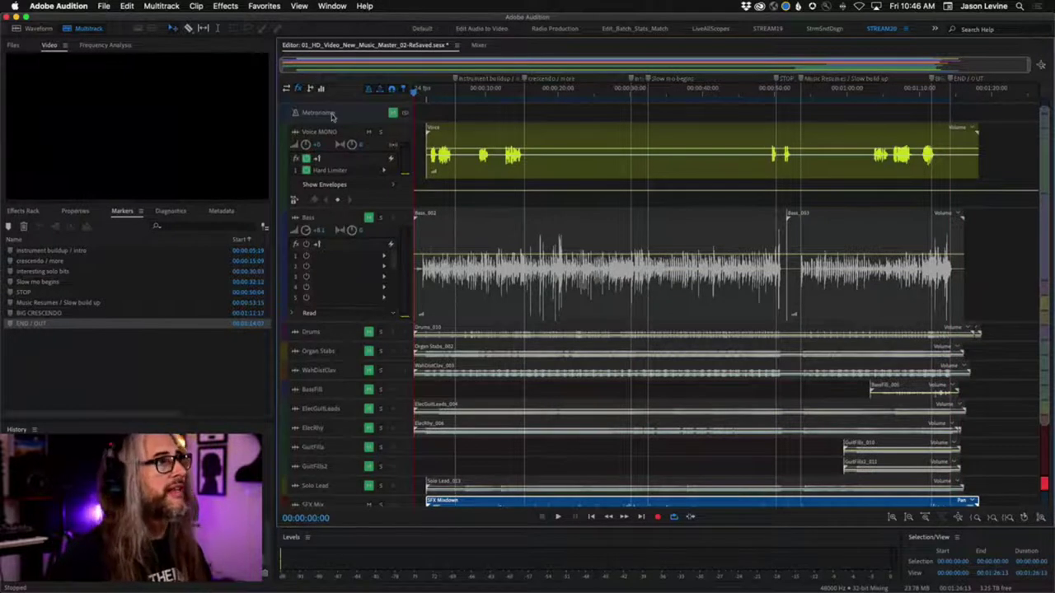
pyautogui.moveTo(361, 122); pyautogui.dragTo(362, 171)
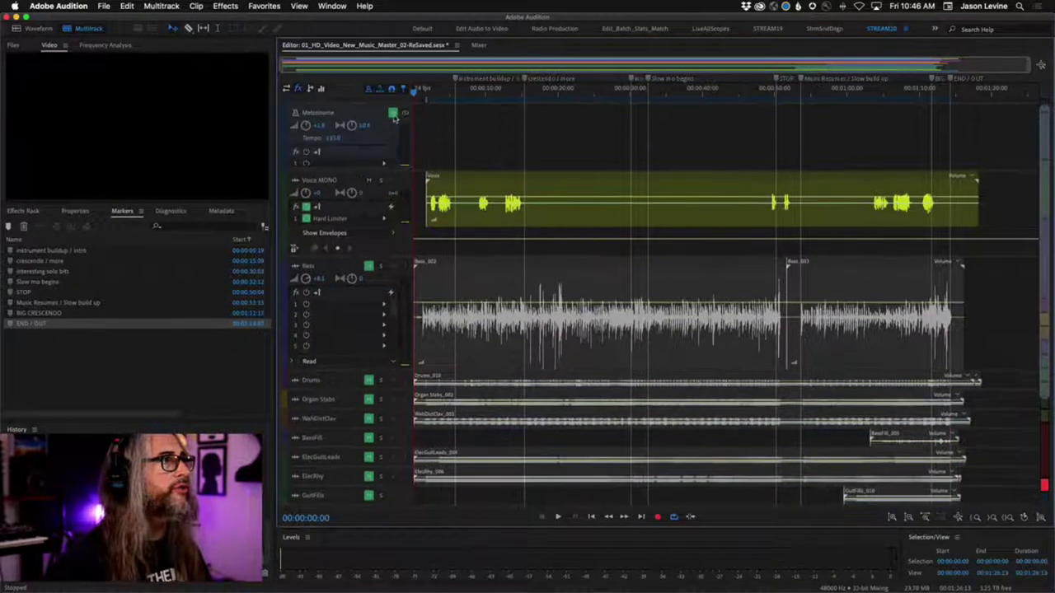
pyautogui.click(392, 113)
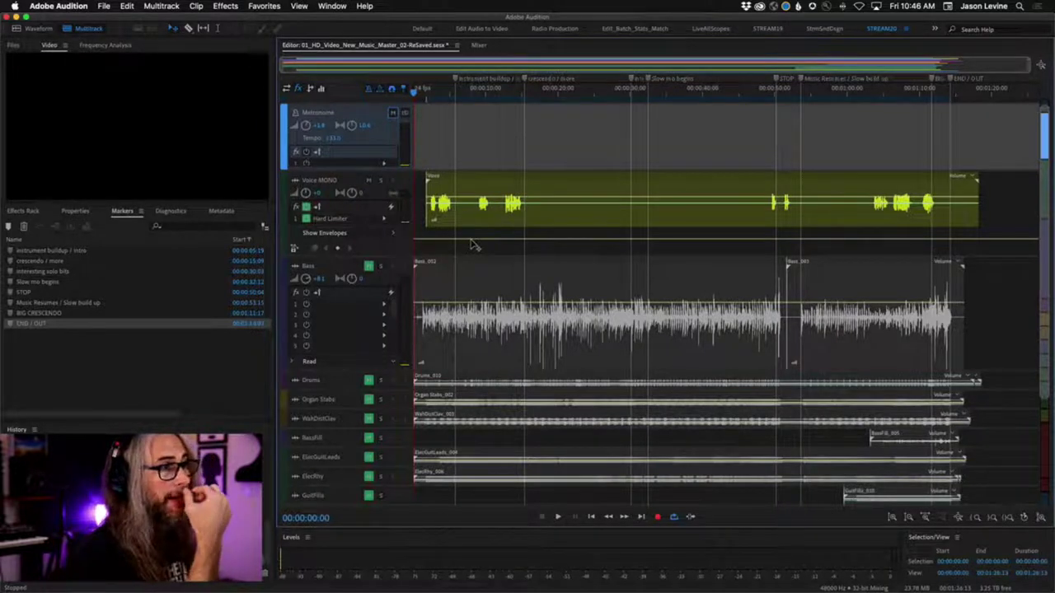
pyautogui.click(430, 323)
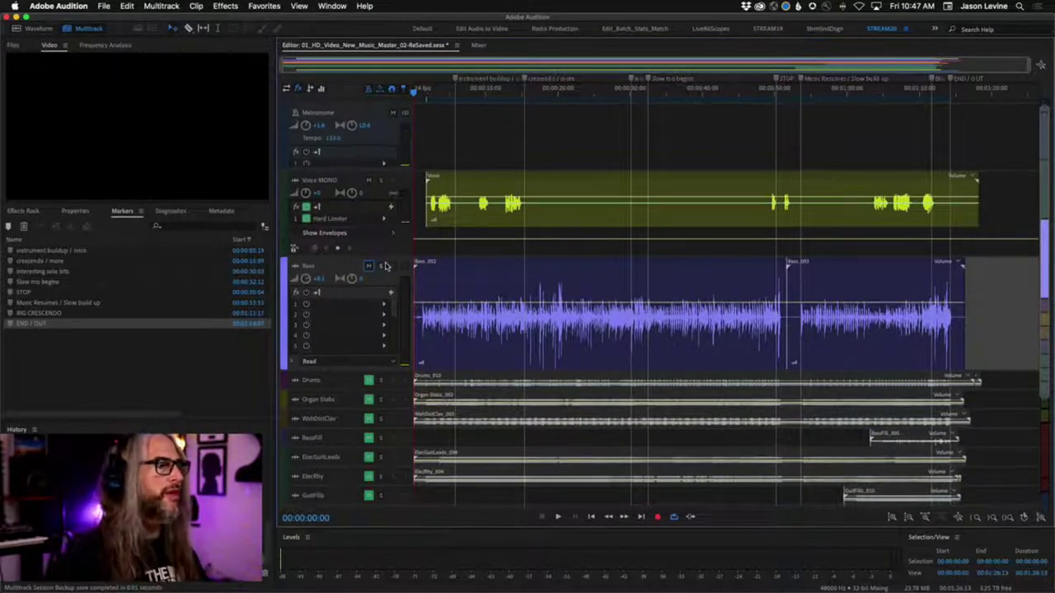
# Play the metronome and bass from the session start to about 00:00:17:18, briefly muting the Voice MONO track.
pyautogui.press('space')
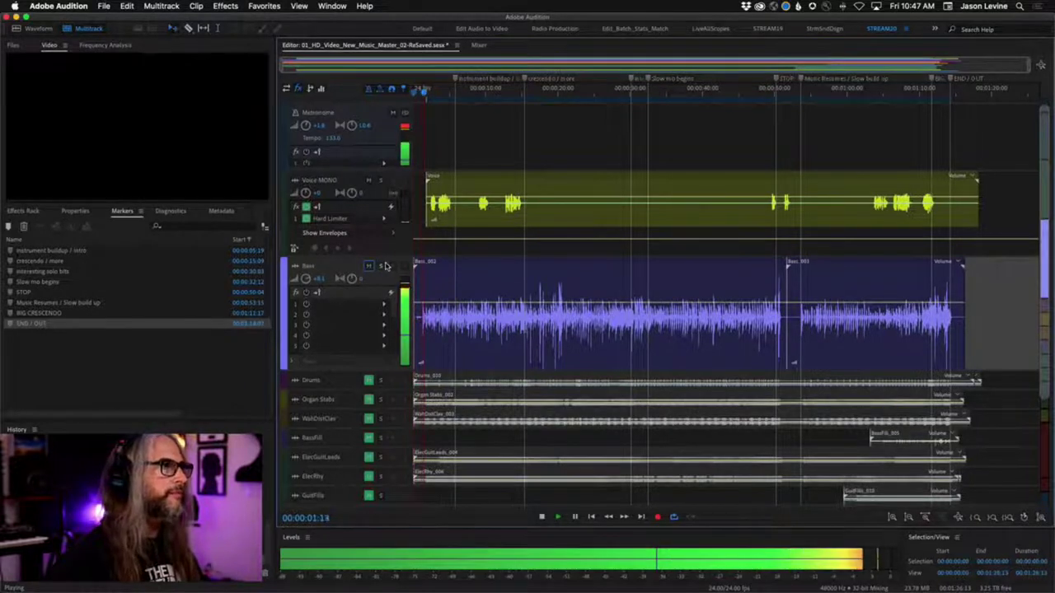
pyautogui.click(368, 181)
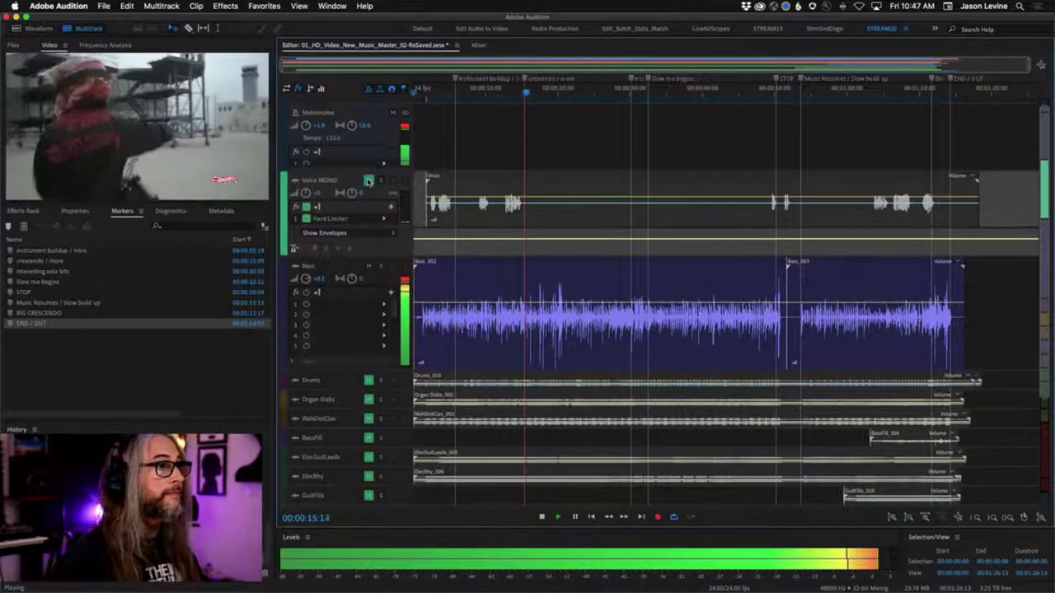
pyautogui.click(368, 180)
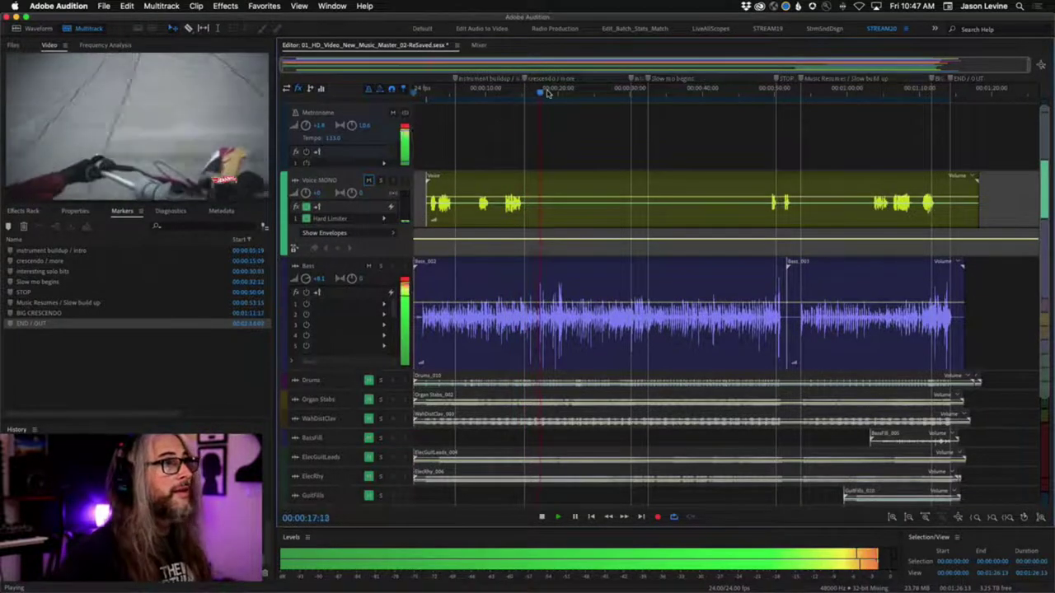
pyautogui.press('space')
# Mute the SFX Mix track near the end of the track list.
pyautogui.scroll(-5, 1044, 461)
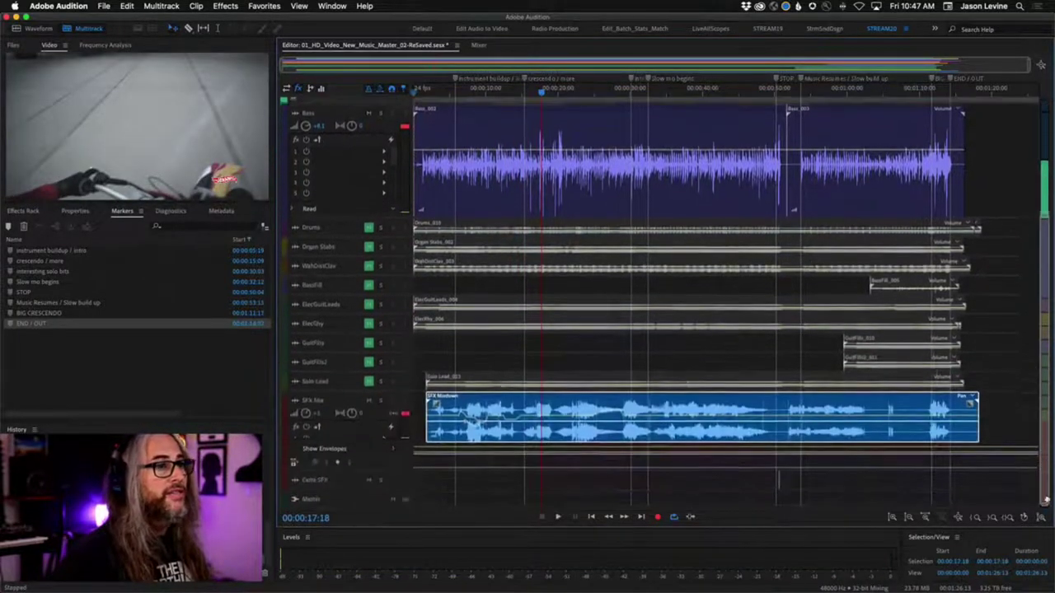
pyautogui.click(368, 402)
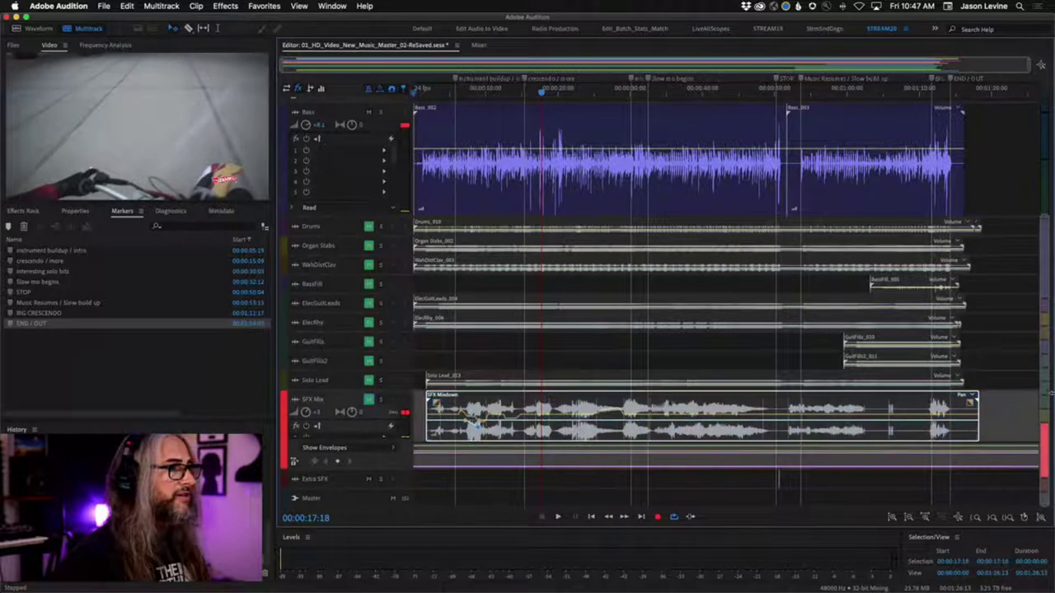
pyautogui.scroll(5, 737, 165)
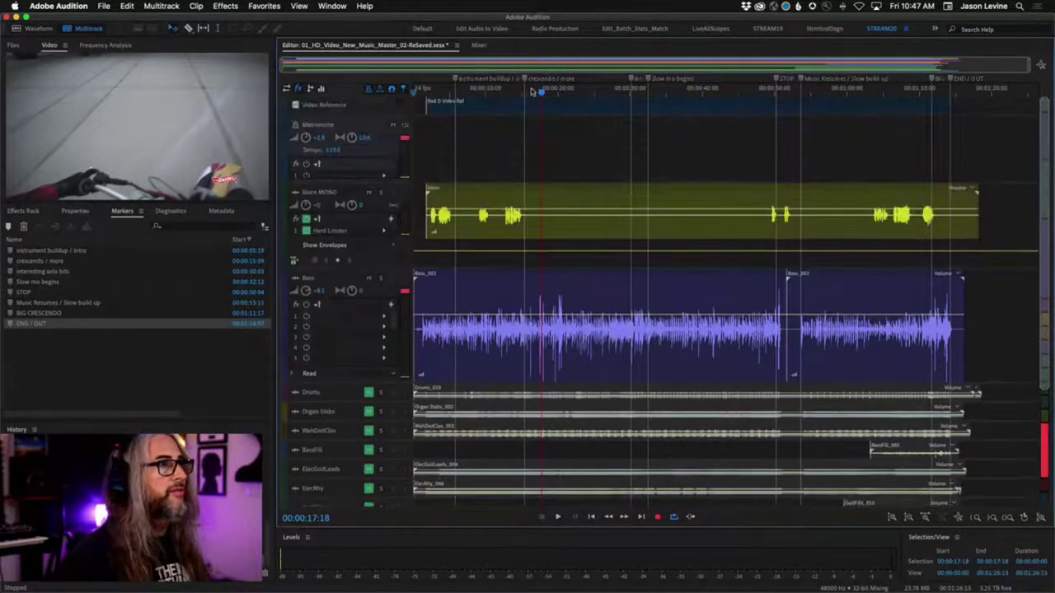
# Move the playhead back to 00:00:05:16 and play the bass from the instrument buildup past the "crescendo / more" marker.
pyautogui.moveTo(541, 93); pyautogui.dragTo(520, 96)
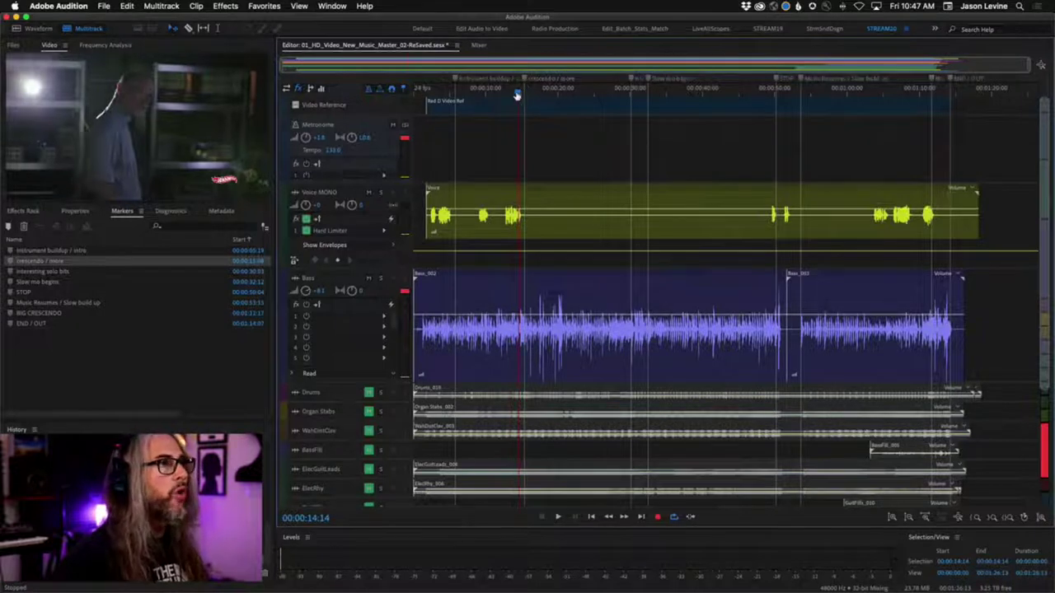
pyautogui.moveTo(517, 96); pyautogui.dragTo(500, 93)
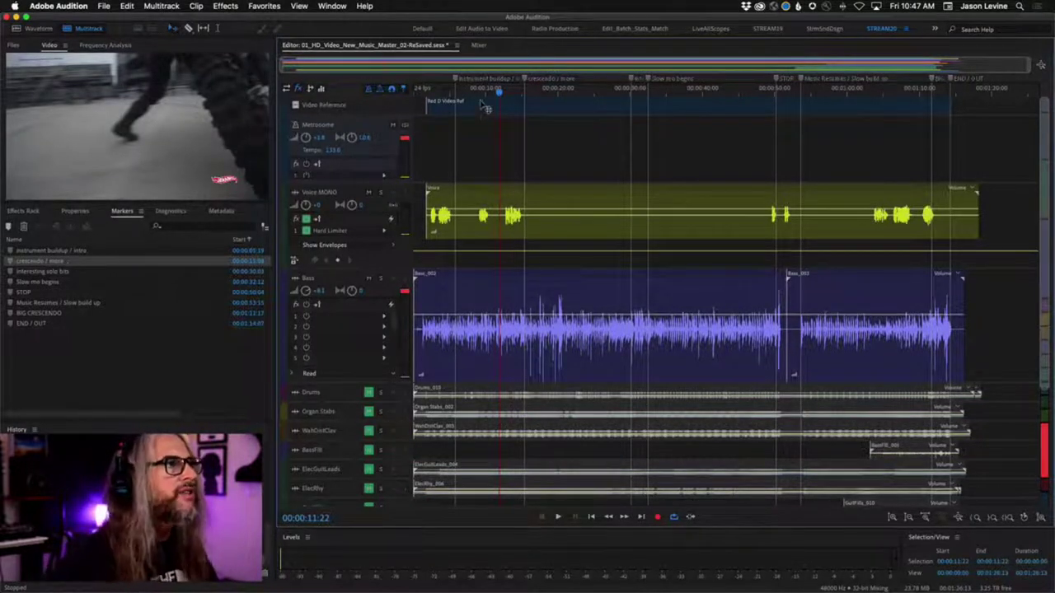
pyautogui.moveTo(499, 90); pyautogui.dragTo(456, 101)
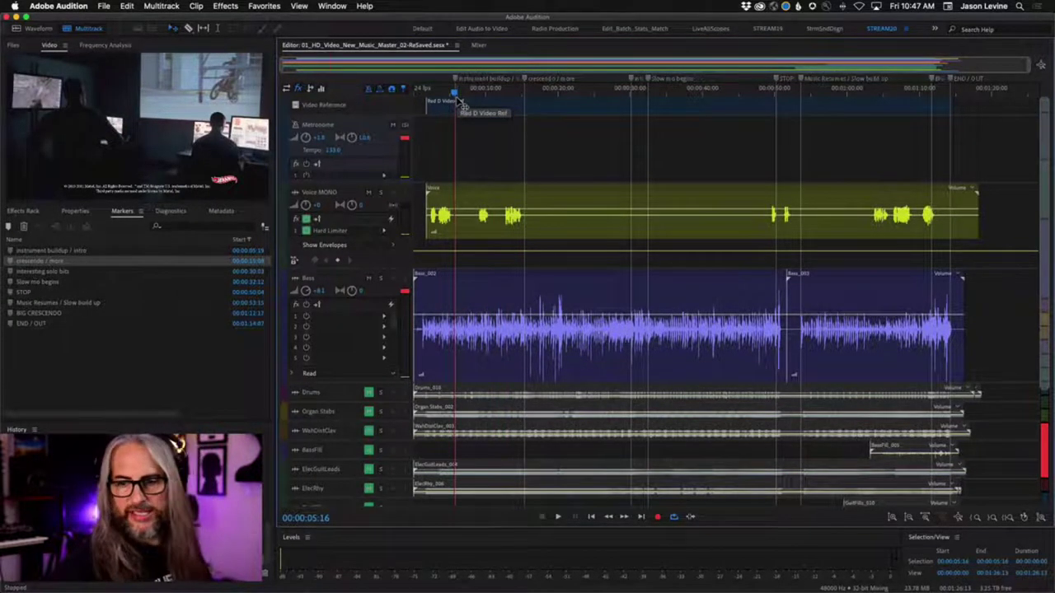
pyautogui.press('space')
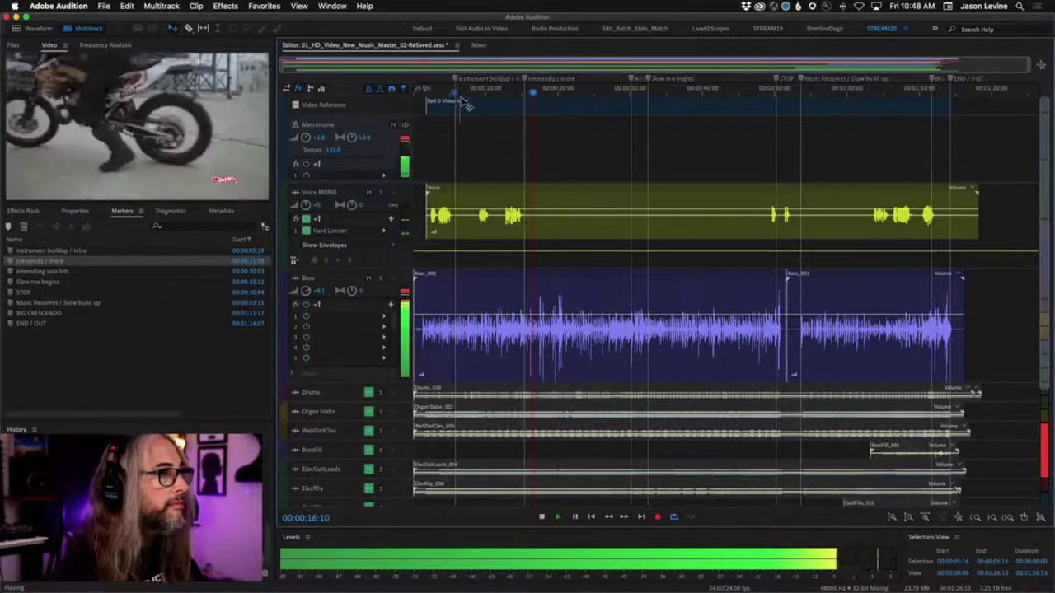
pyautogui.press('space')
# Replay the bass going into the "crescendo / more" marker, and continue playing from 00:00:15:20.
pyautogui.click(521, 93)
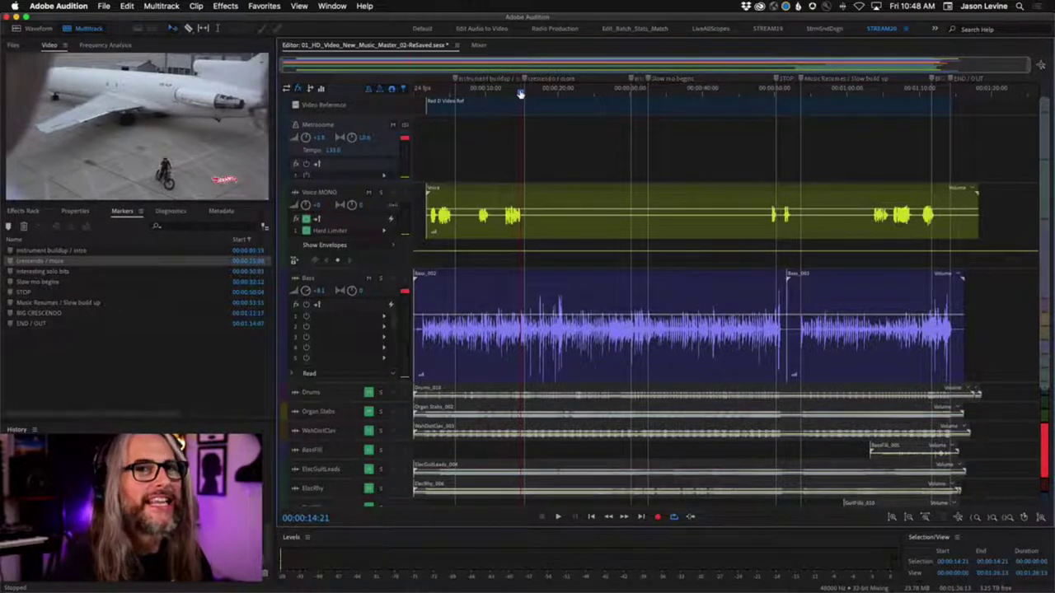
pyautogui.press('space')
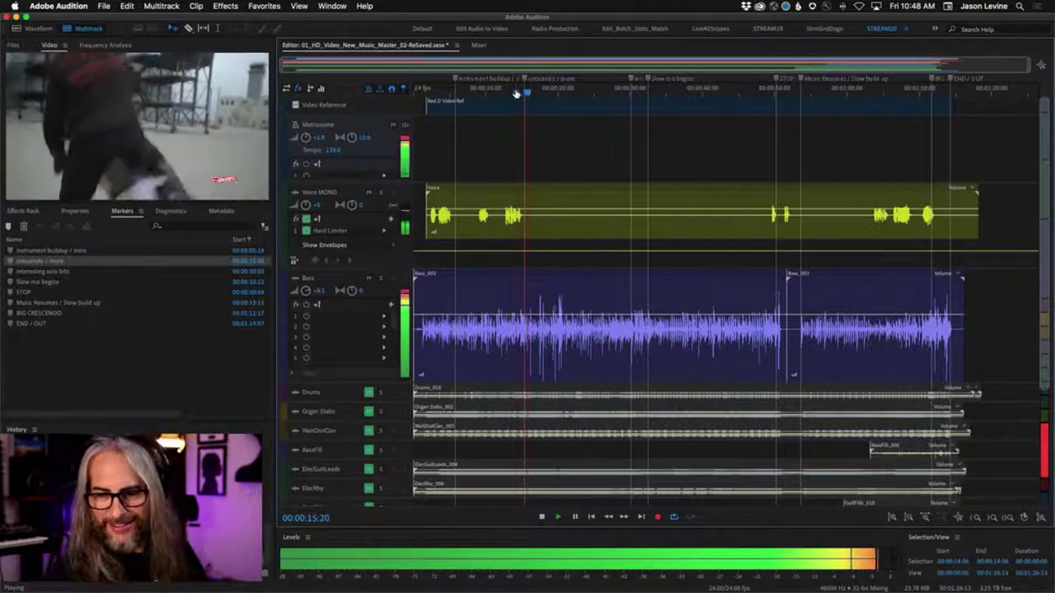
pyautogui.press('space')
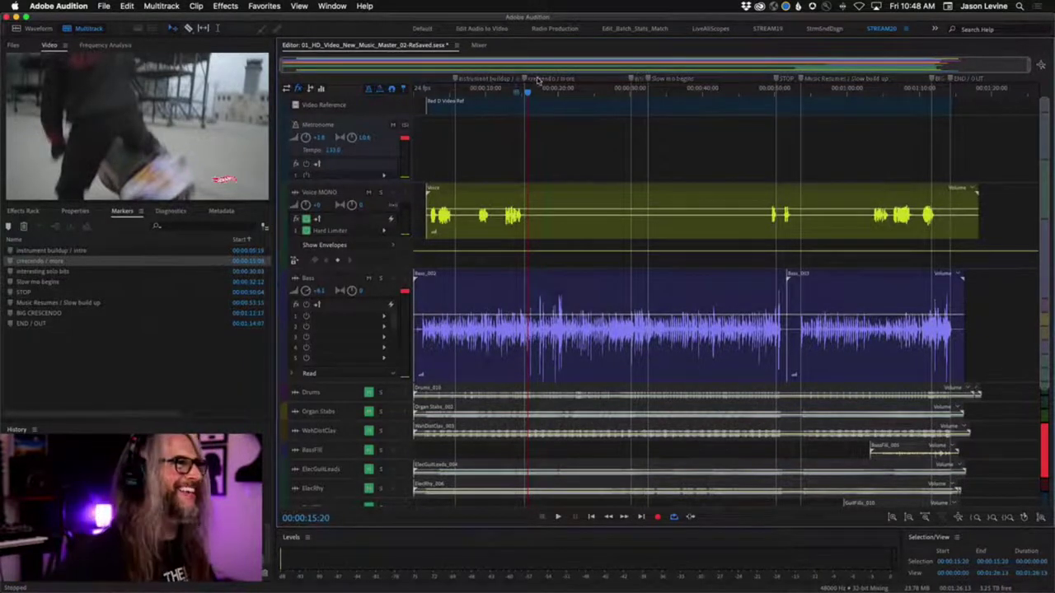
pyautogui.press('space')
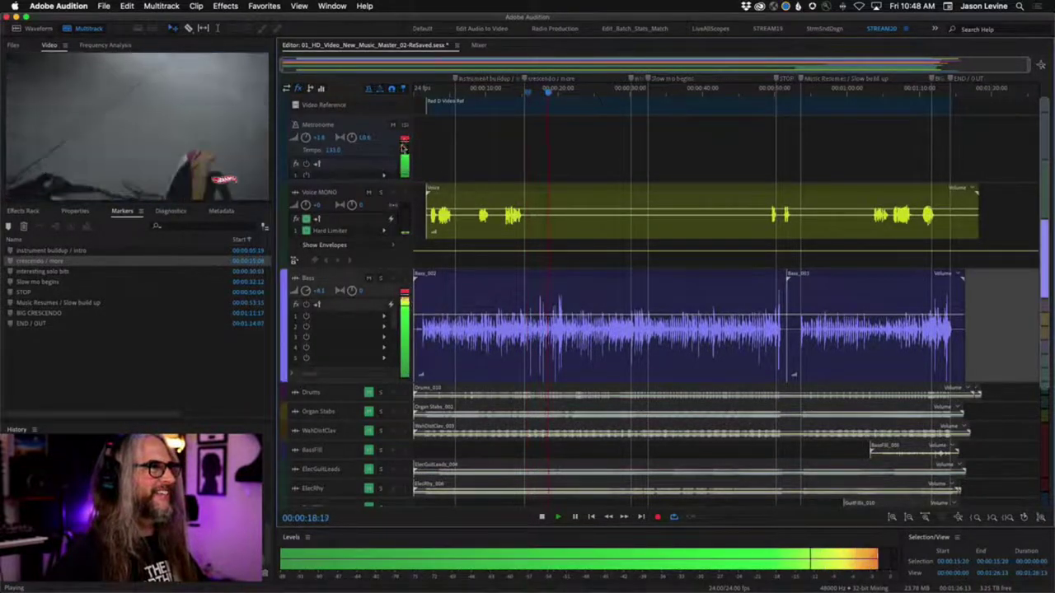
pyautogui.click(404, 276)
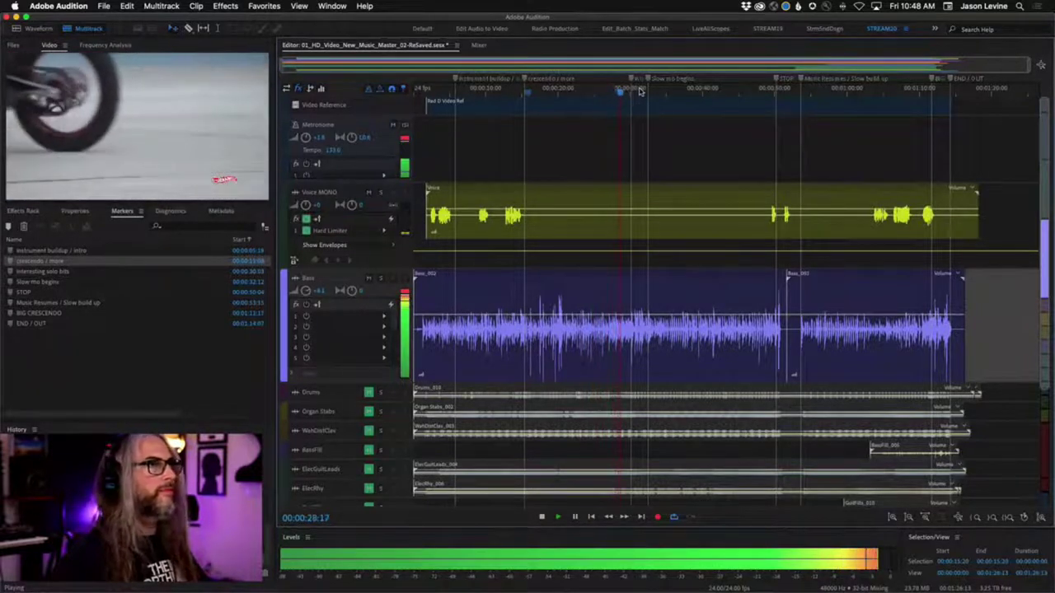
# Play the bass from the "interesting solo bits" marker at 00:00:30:03 through the slow-motion section to just past the STOP marker.
pyautogui.scroll(5, 637, 91)
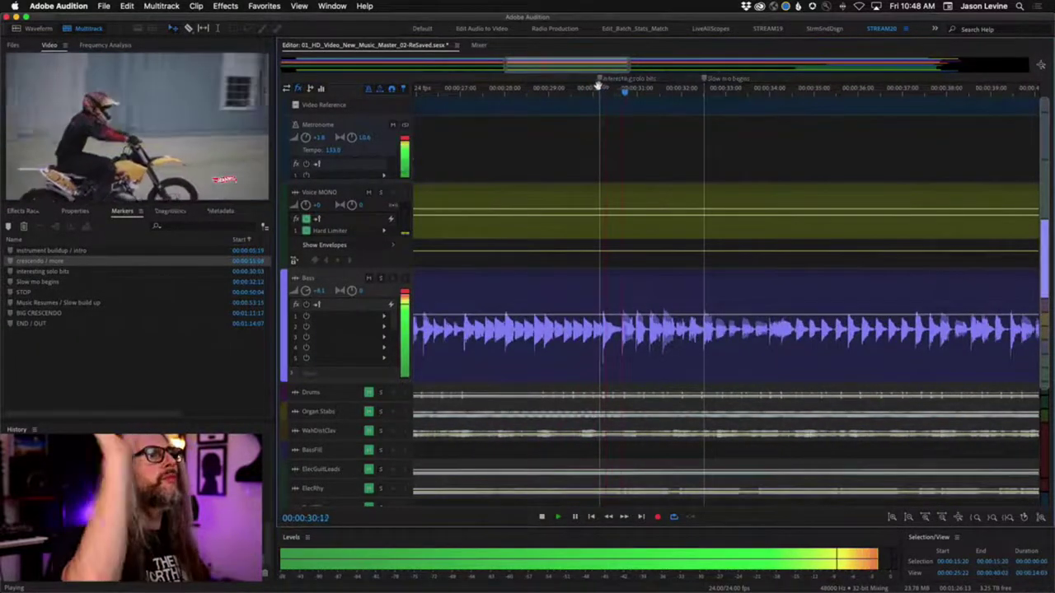
pyautogui.press('space')
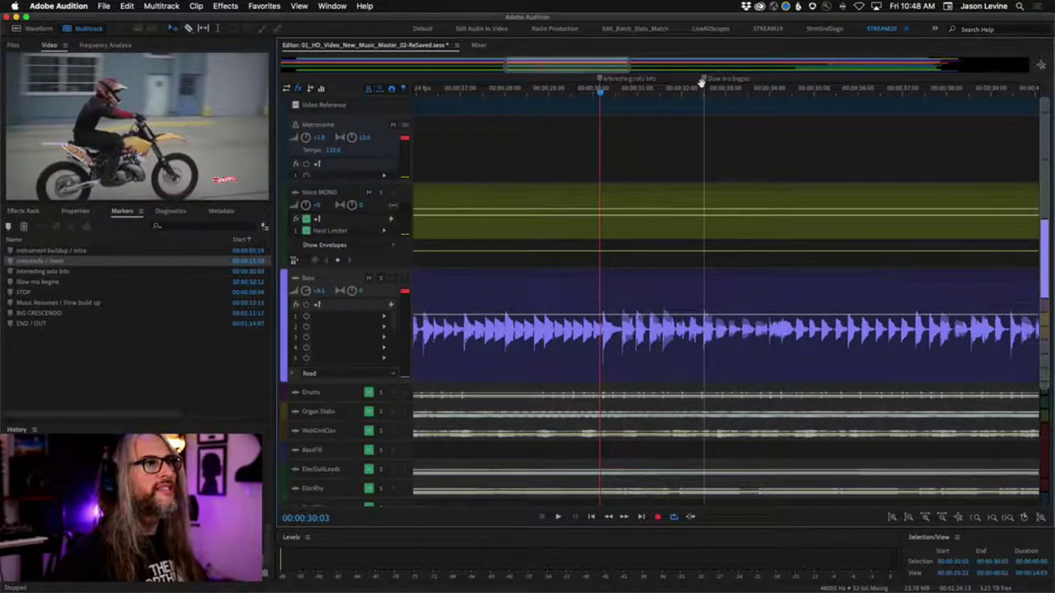
pyautogui.press('space')
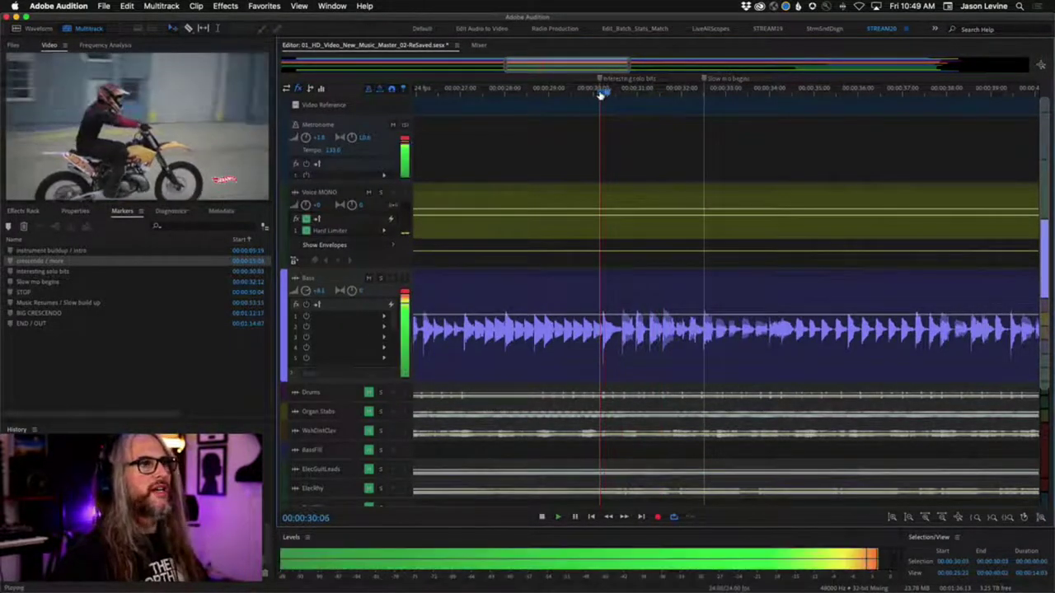
pyautogui.scroll(3, 579, 93)
pyautogui.scroll(-4, 578, 92)
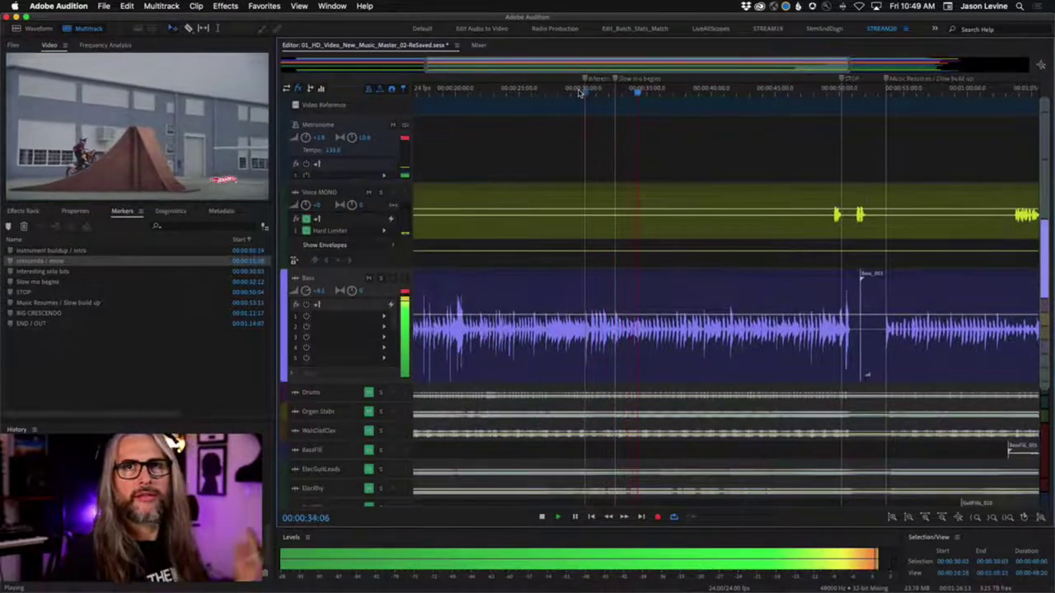
pyautogui.press('space')
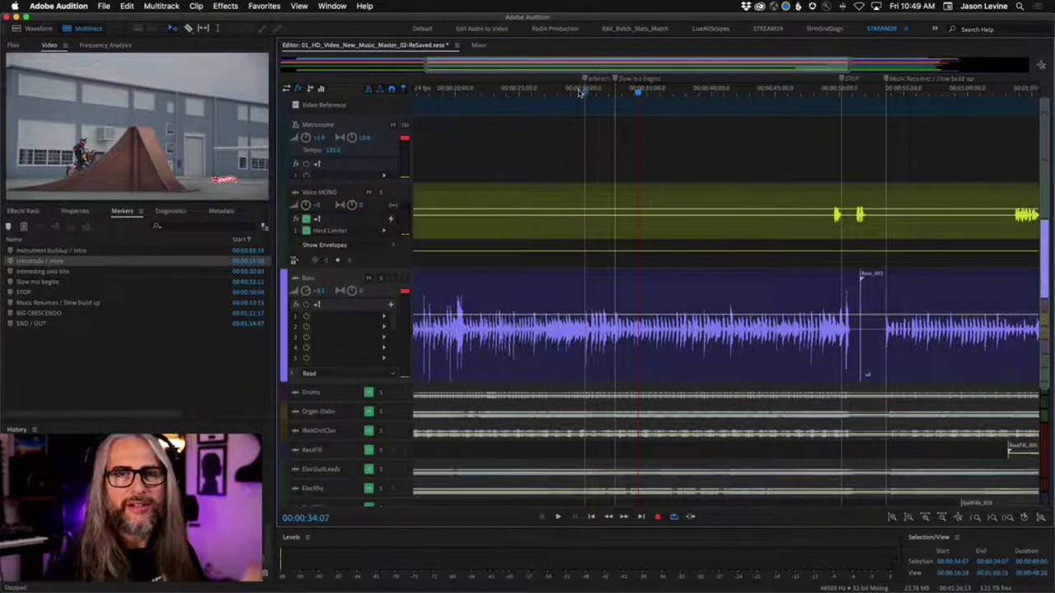
pyautogui.press('space')
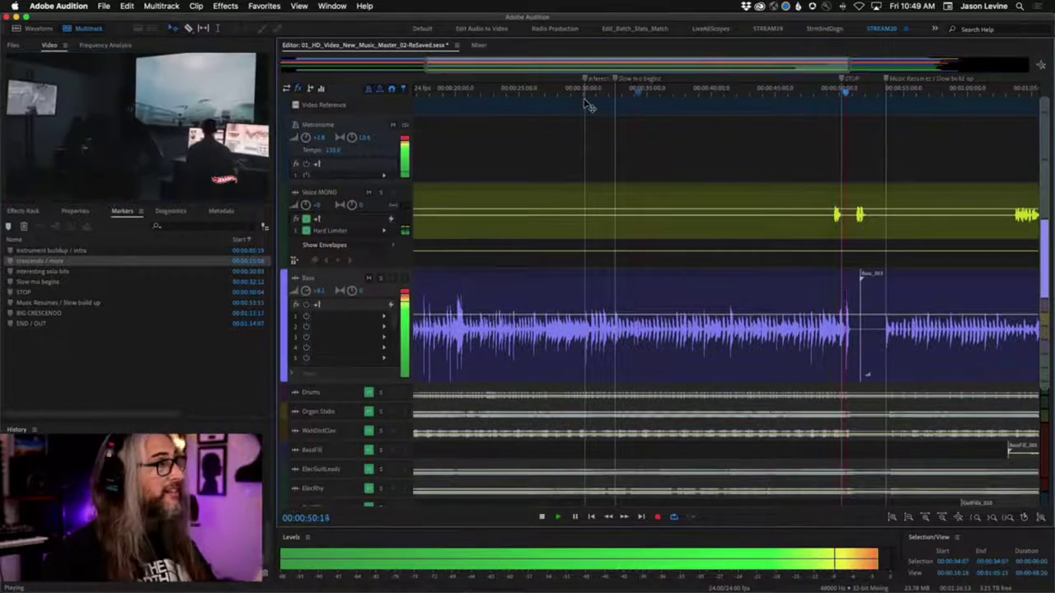
pyautogui.press('space')
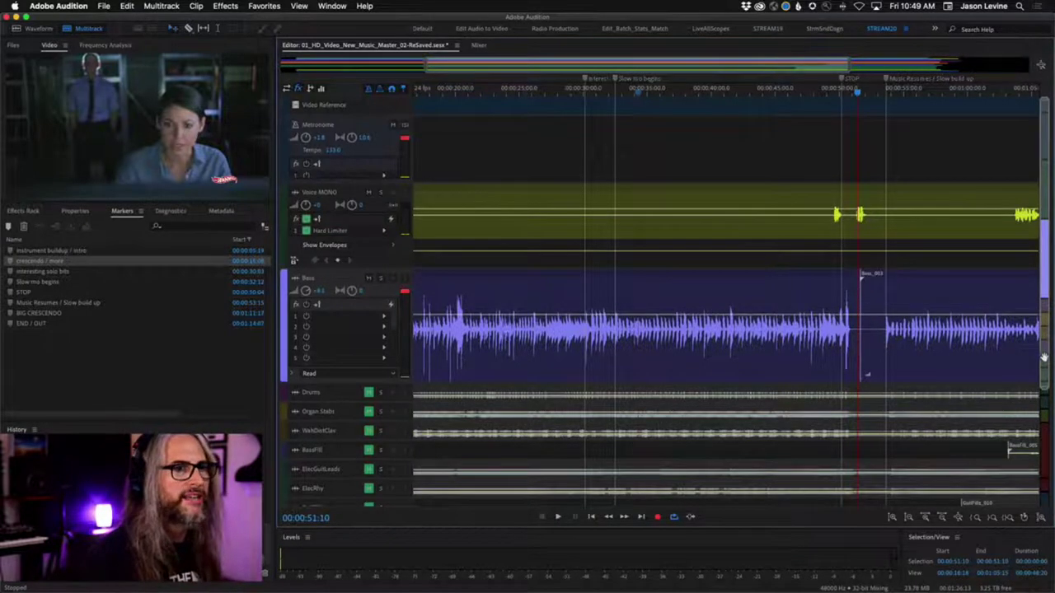
# Unmute the Solo Lead track and enlarge it to show its waveform and controls.
pyautogui.scroll(-5, 847, 481)
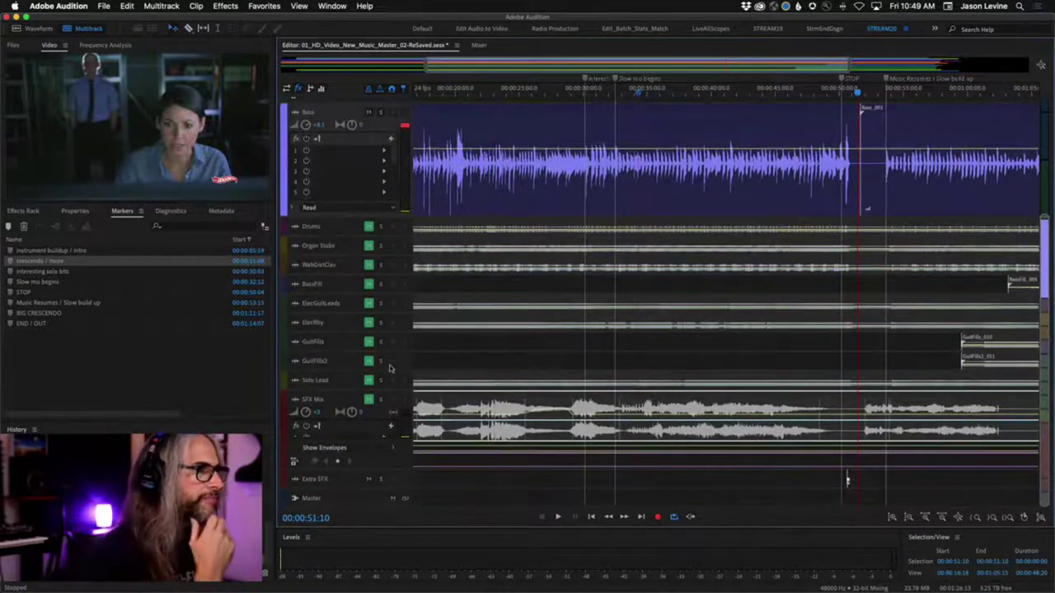
pyautogui.scroll(-2, 847, 481)
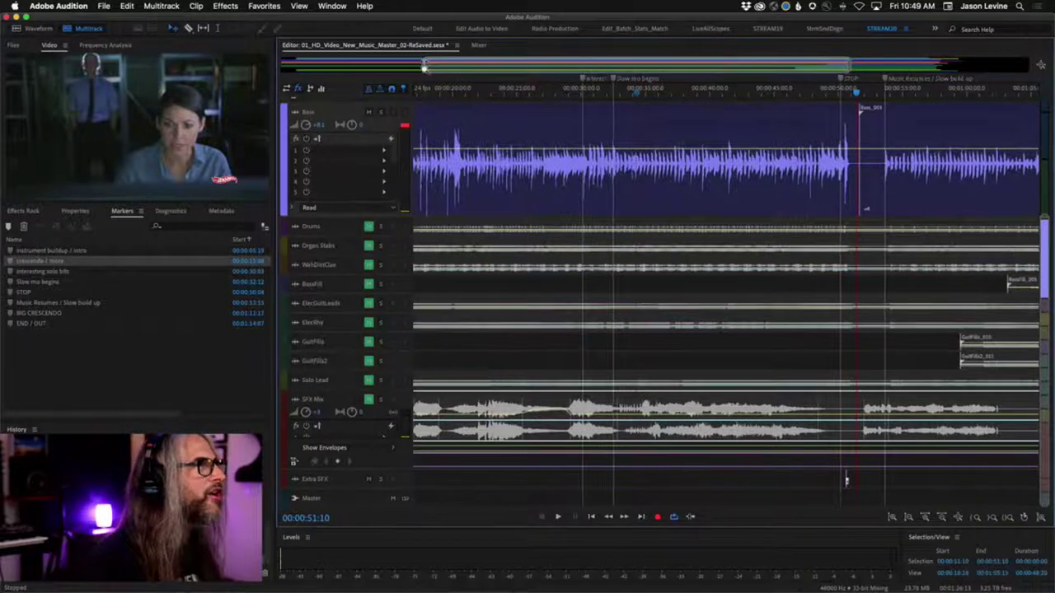
pyautogui.click(368, 383)
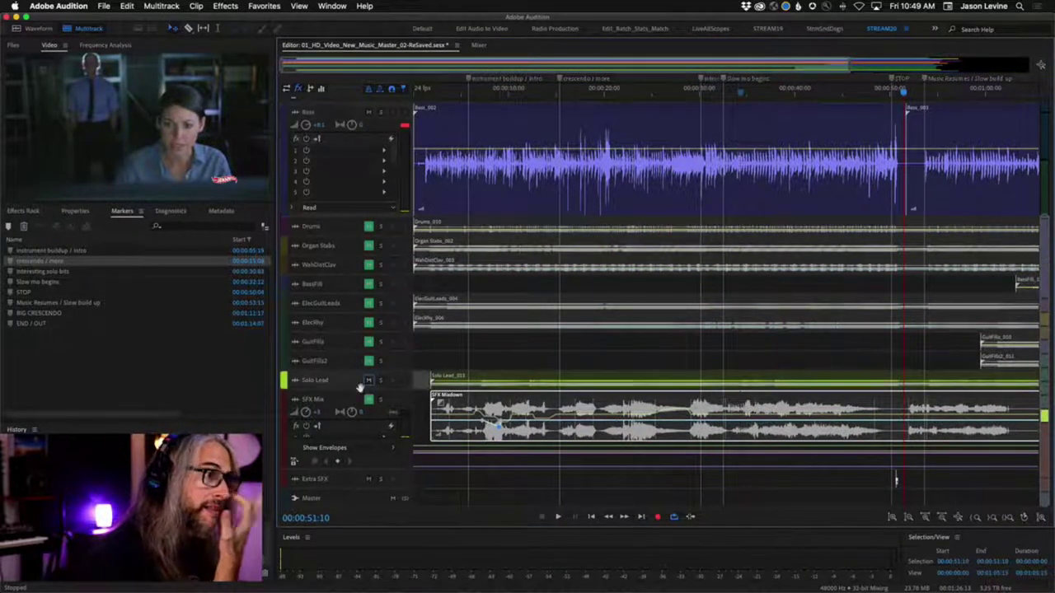
pyautogui.scroll(5, 346, 390)
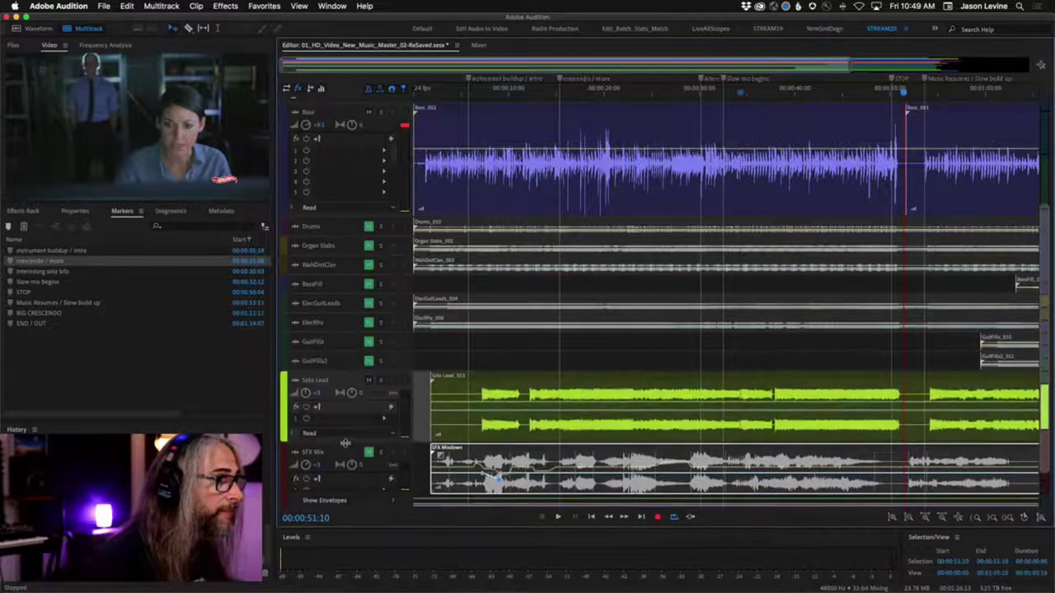
# While playing from 00:00:05:22, unmute GuitFills, GuitFills2, ElecRhy and ElecGuitLeads, and enlarge the ElecRhy and ElecGuitLeads tracks.
pyautogui.click(468, 92)
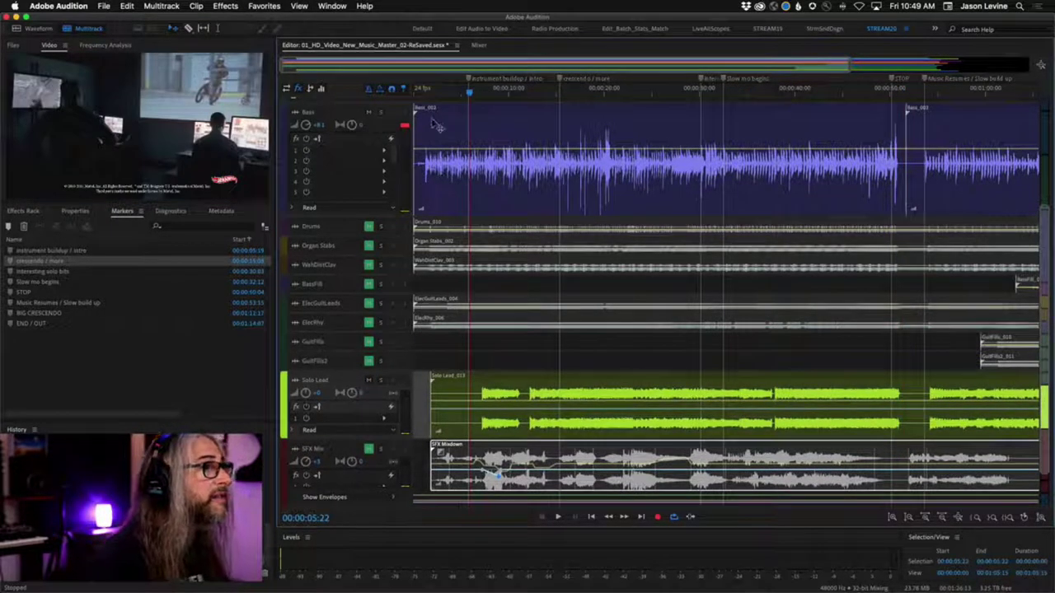
pyautogui.press('space')
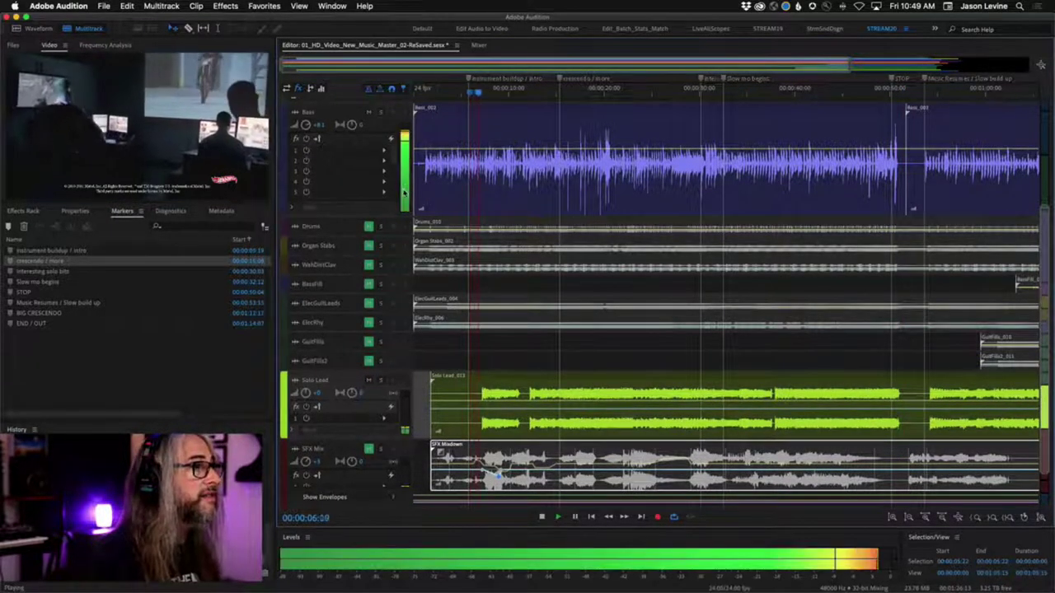
pyautogui.click(370, 341)
pyautogui.click(368, 322)
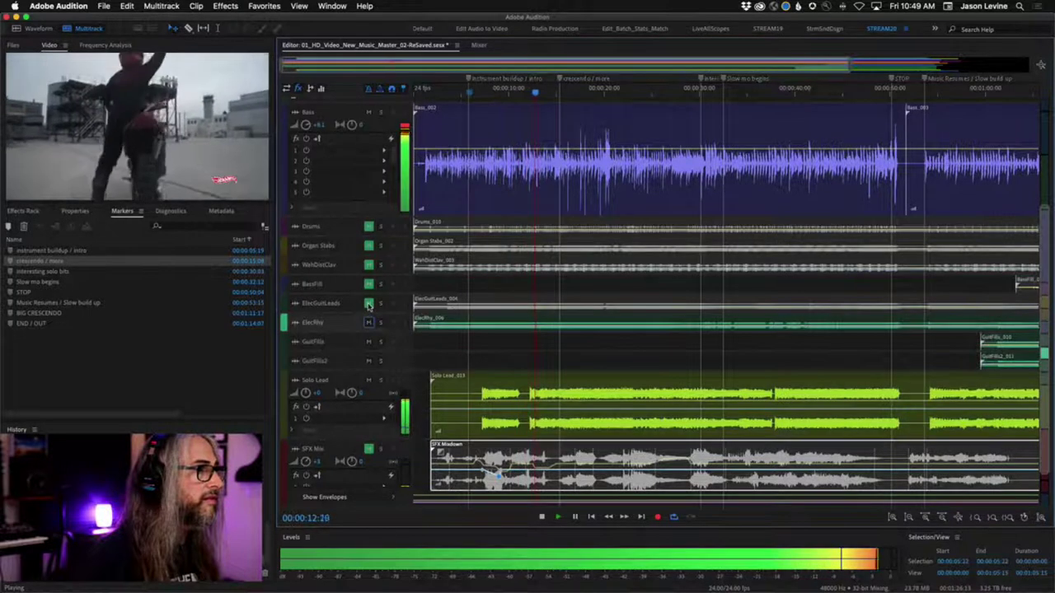
pyautogui.click(368, 303)
pyautogui.moveTo(356, 332); pyautogui.dragTo(361, 371)
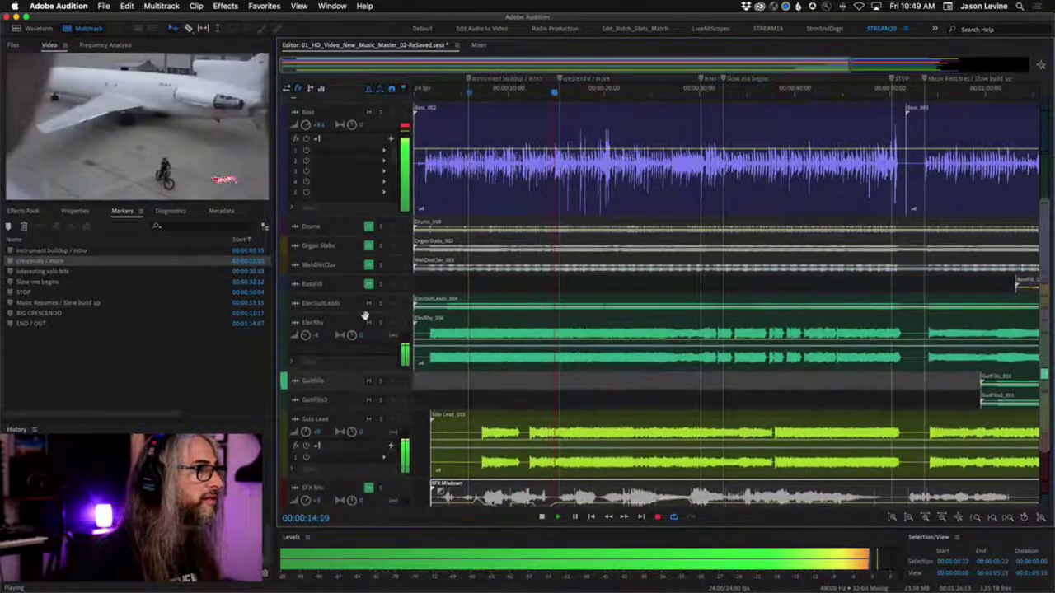
pyautogui.moveTo(365, 314); pyautogui.dragTo(367, 352)
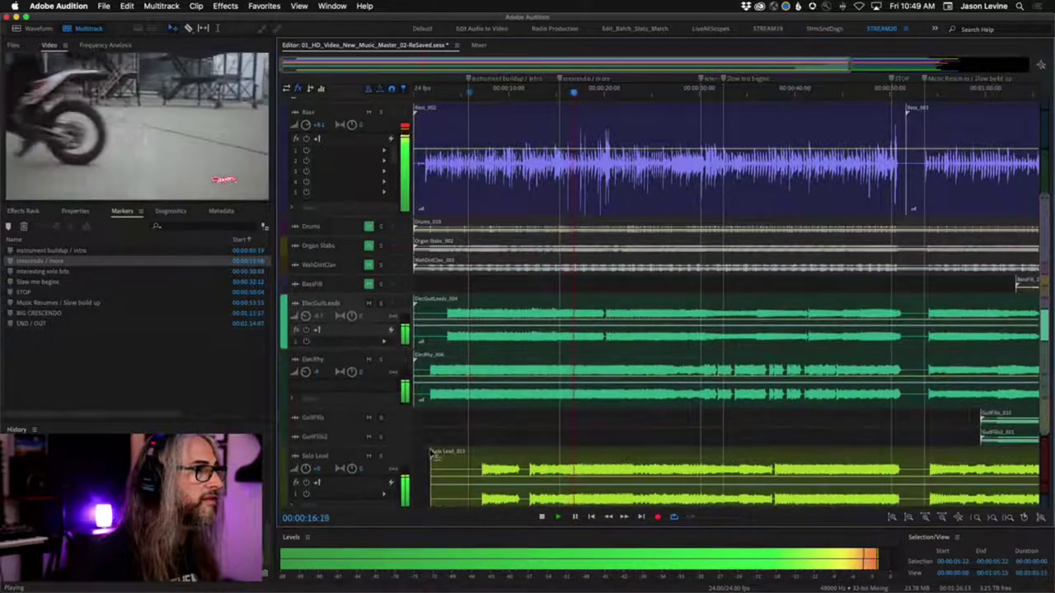
# Mute the Solo Lead track and replay the bass and electric guitars from 00:00:02:16.
pyautogui.press('space')
pyautogui.click(368, 455)
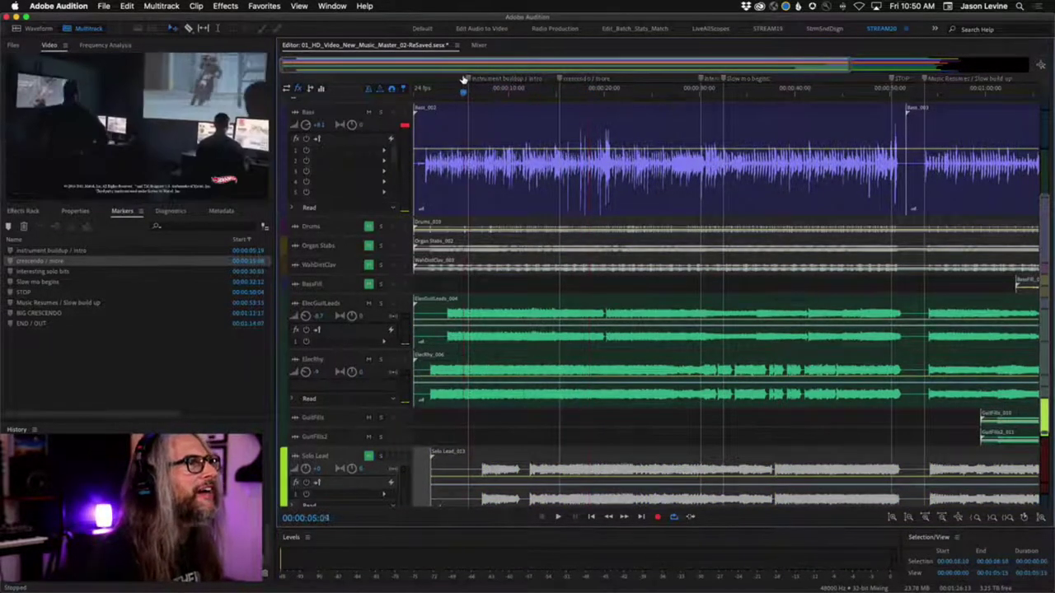
pyautogui.press('space')
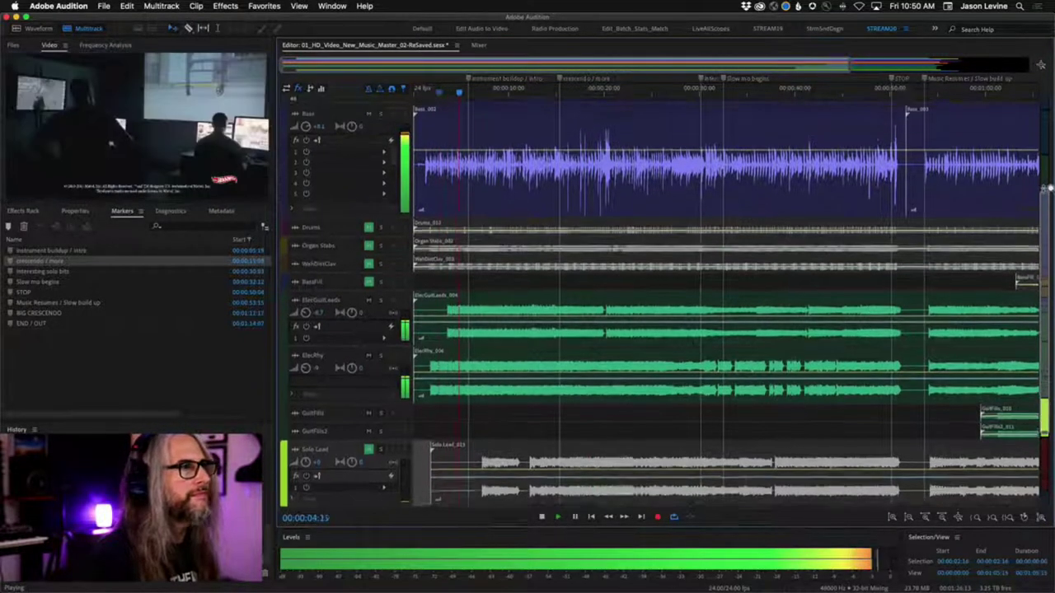
pyautogui.scroll(3, 520, 204)
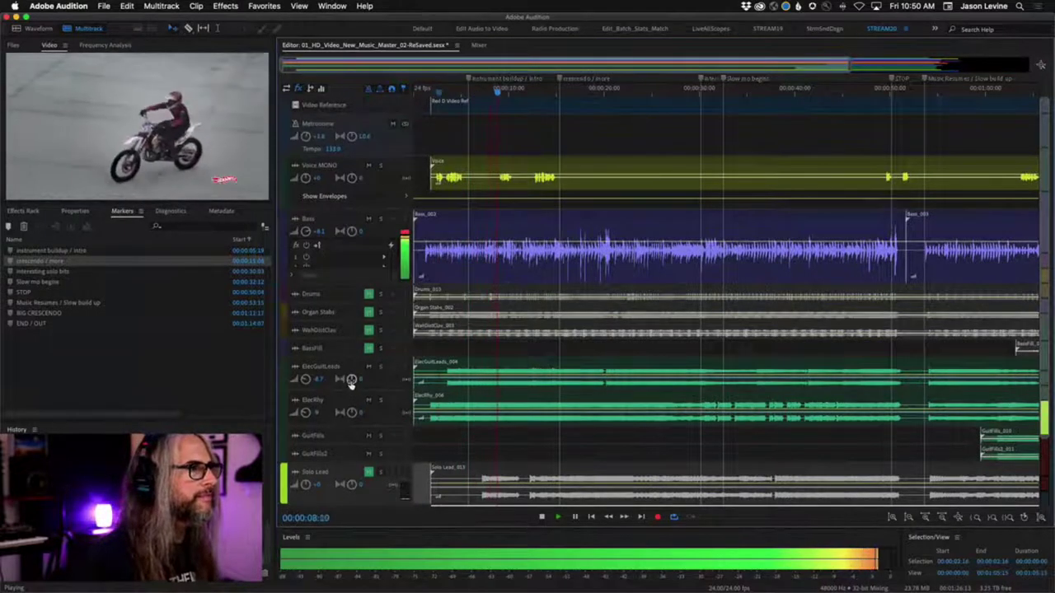
# Unmute Solo Lead during playback, and view the video full-size through to the STOP marker before restoring the layout.
pyautogui.click(369, 472)
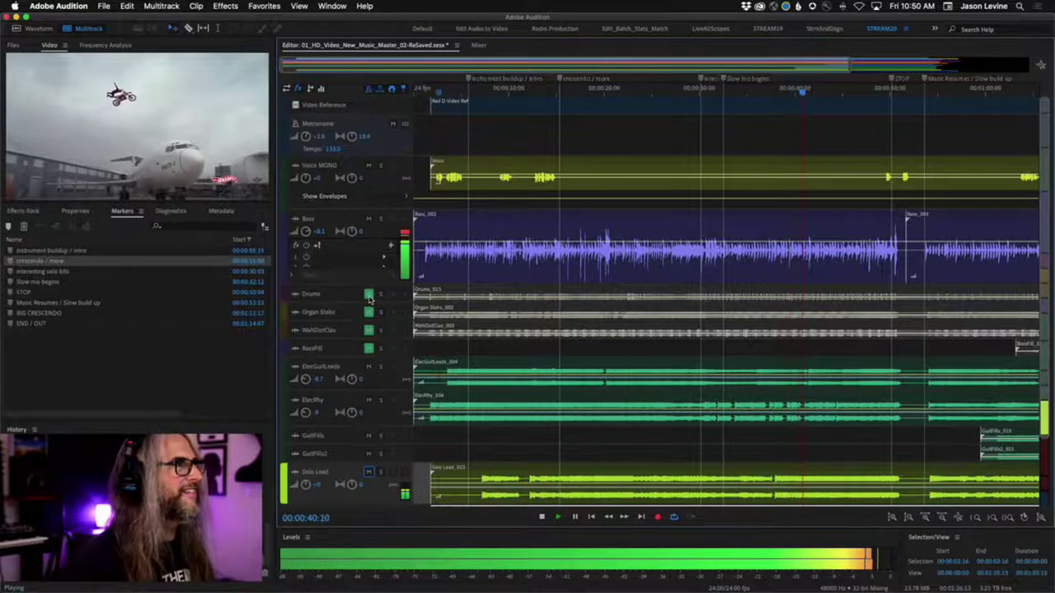
pyautogui.press('`')
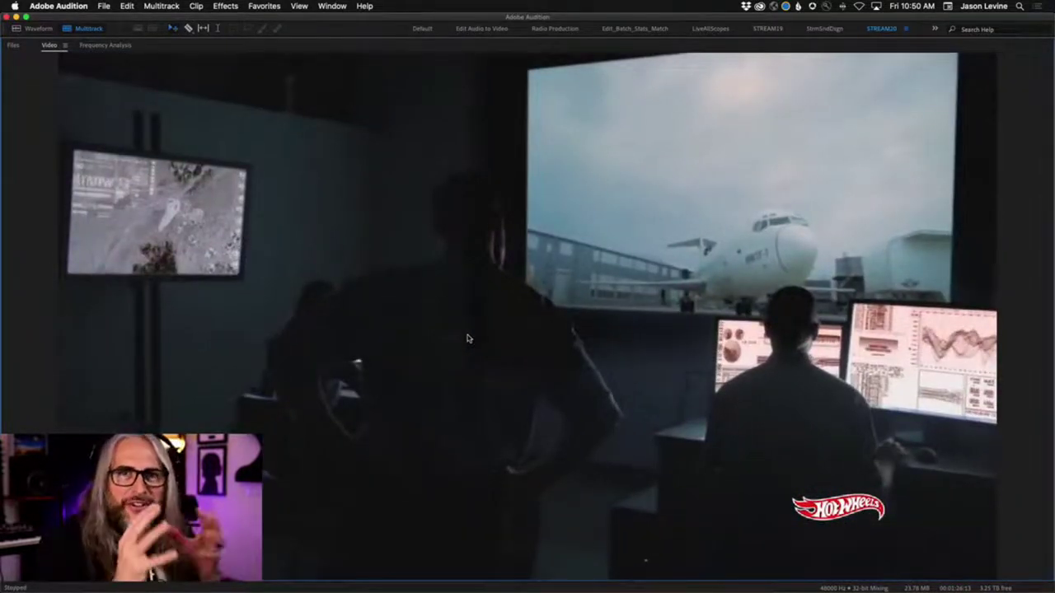
pyautogui.press('`')
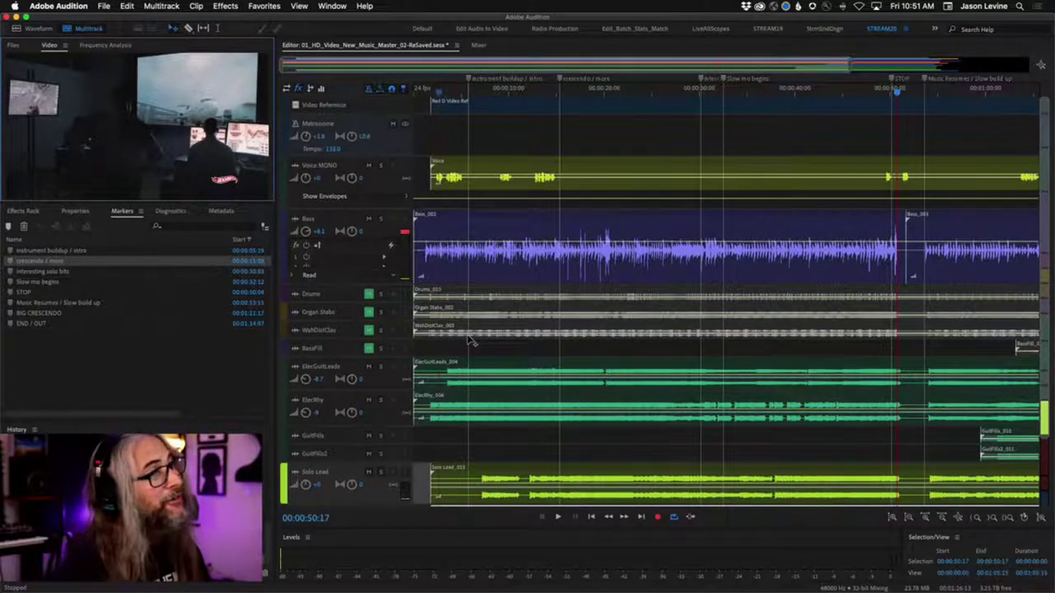
# Mute ElecGuitLeads and ElecRhy, leave Organ Stabs muted, and unmute and enlarge the WahDistClav track.
pyautogui.click(369, 368)
pyautogui.click(369, 400)
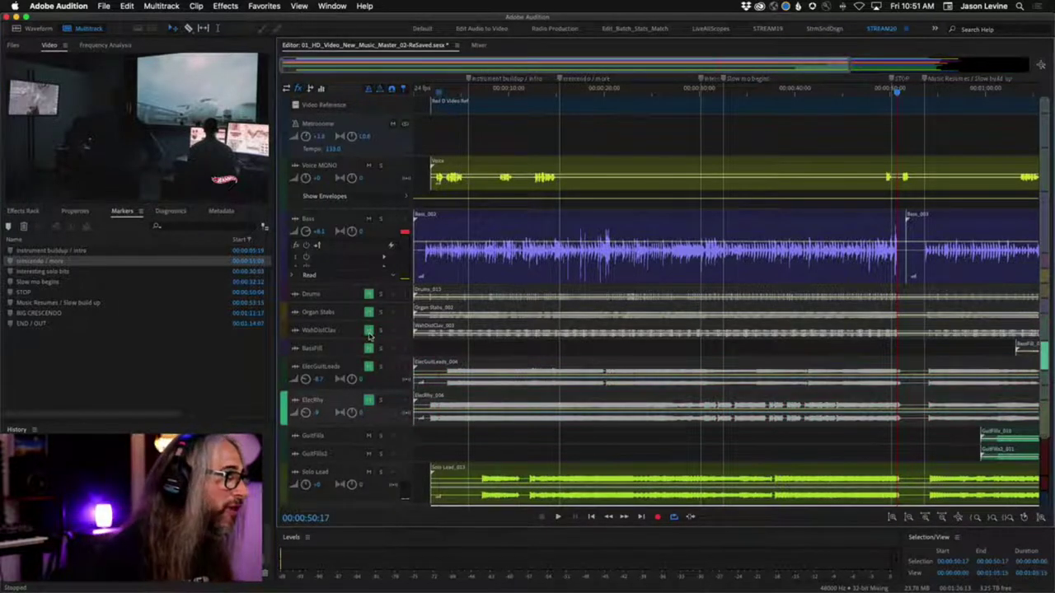
pyautogui.click(369, 331)
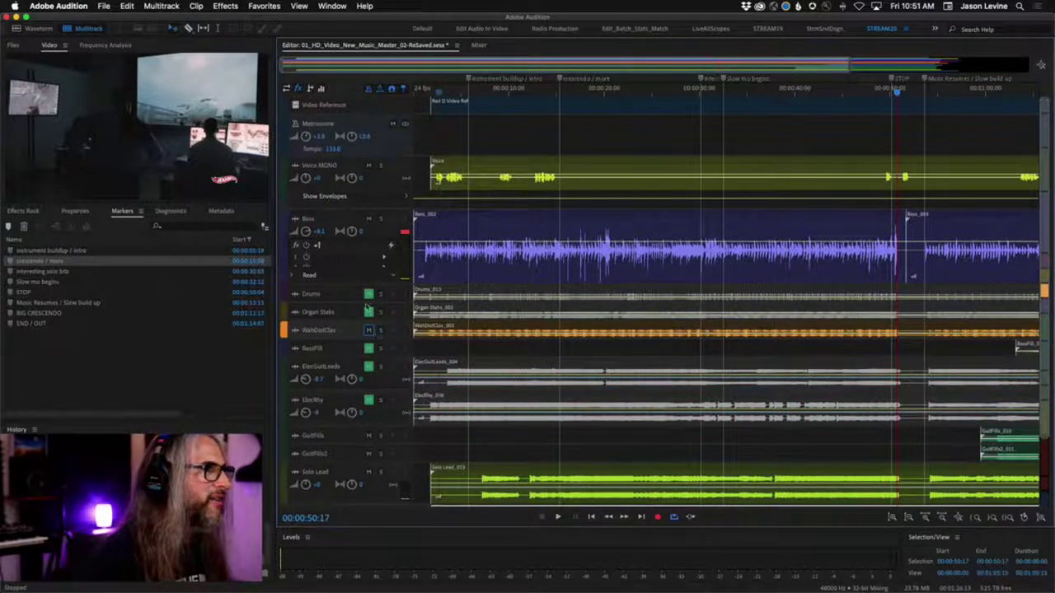
pyautogui.click(369, 314)
pyautogui.click(369, 314)
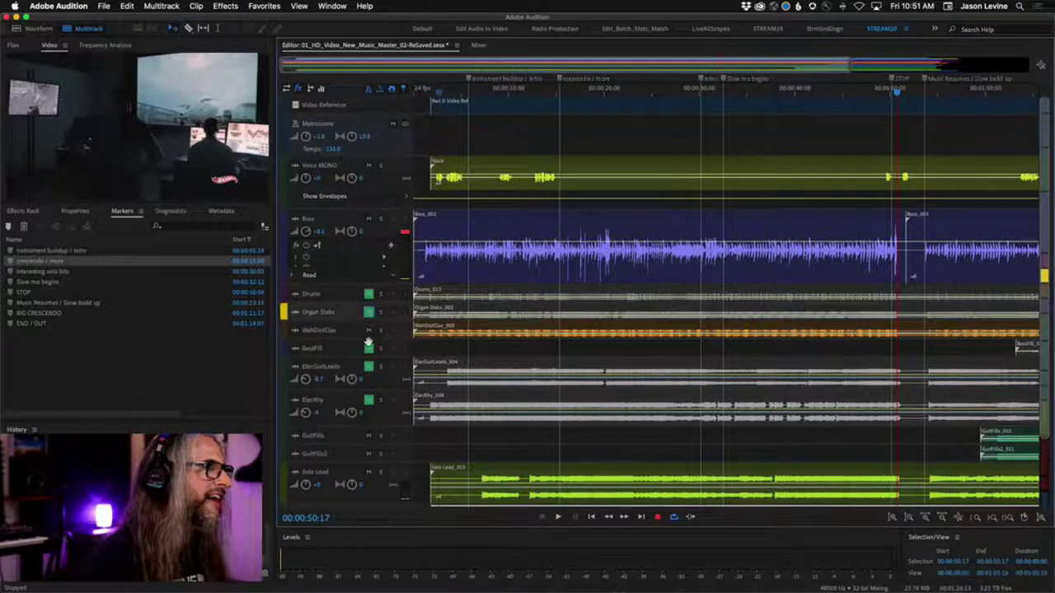
pyautogui.moveTo(373, 338); pyautogui.dragTo(373, 442)
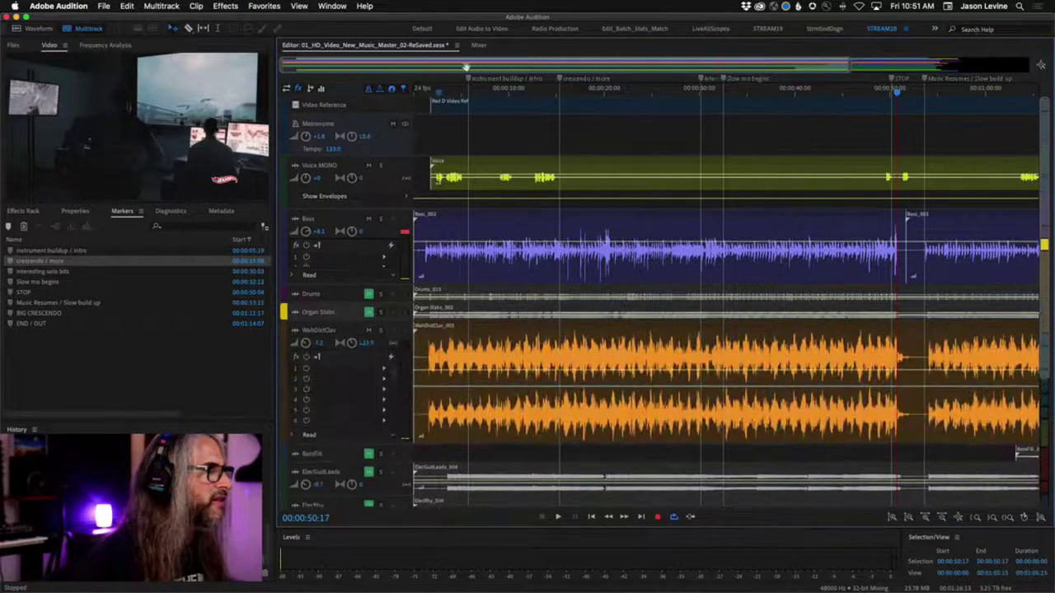
# Play from 00:00:01:10 with WahDistClav soloed and the metronome muted.
pyautogui.click(435, 91)
pyautogui.press('space')
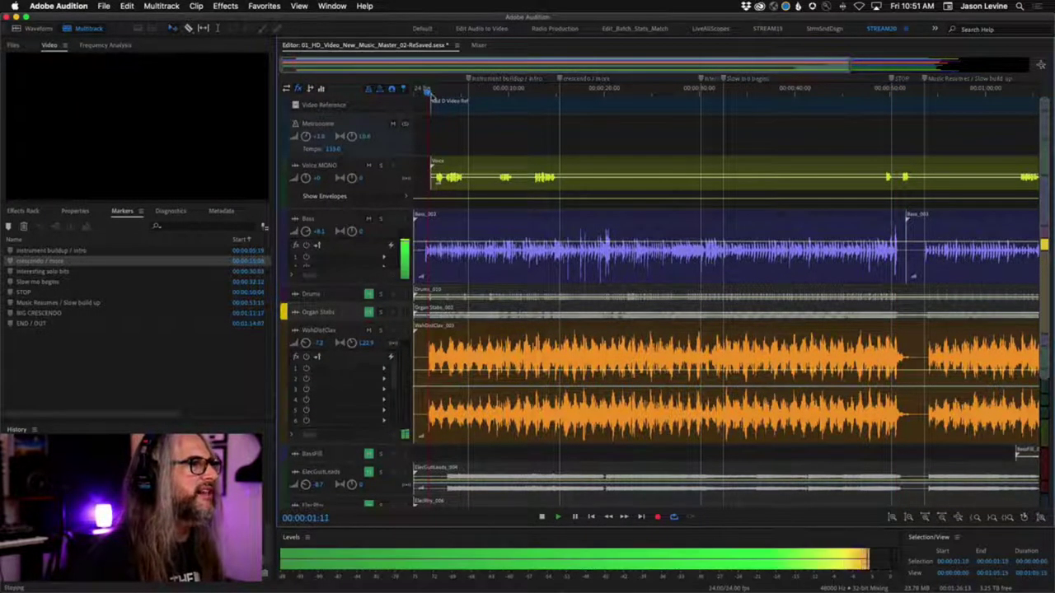
pyautogui.click(381, 329)
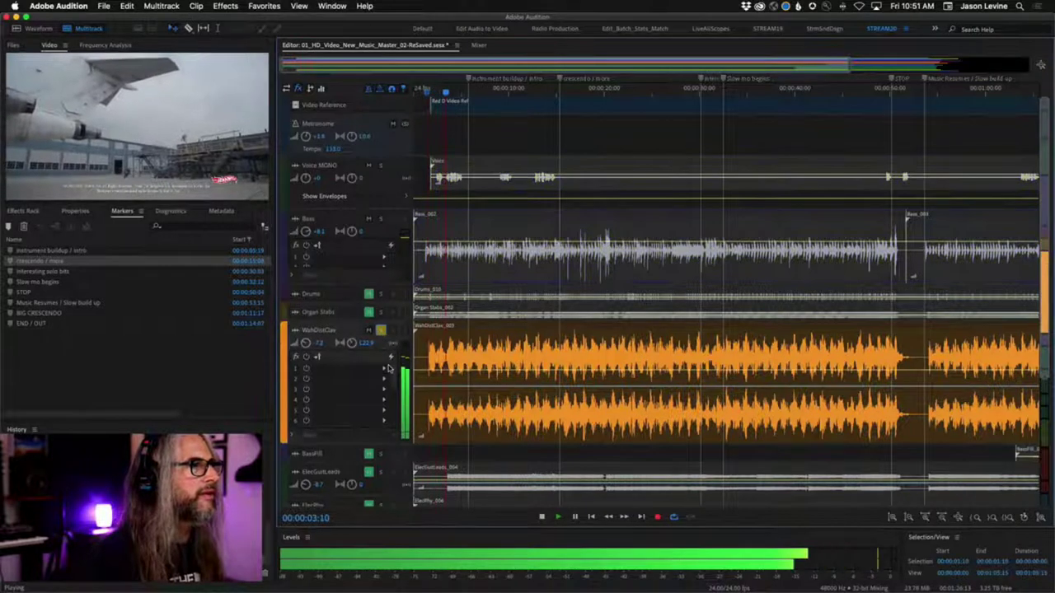
pyautogui.click(393, 123)
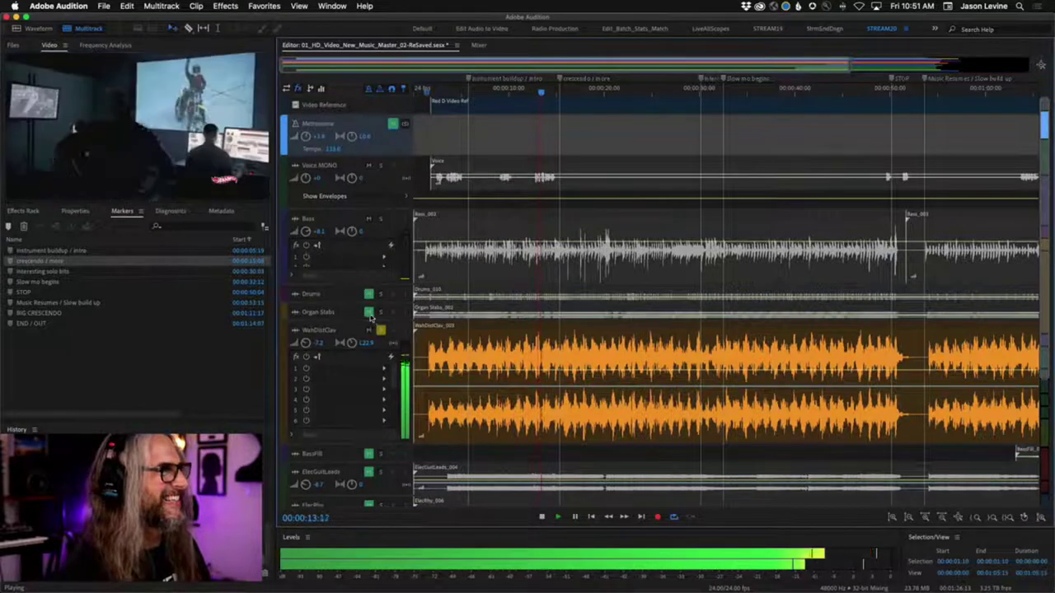
# Unmute, solo and enlarge Organ Stabs while playing it with WahDistClav just past the "interesting solo bits" marker.
pyautogui.click(368, 313)
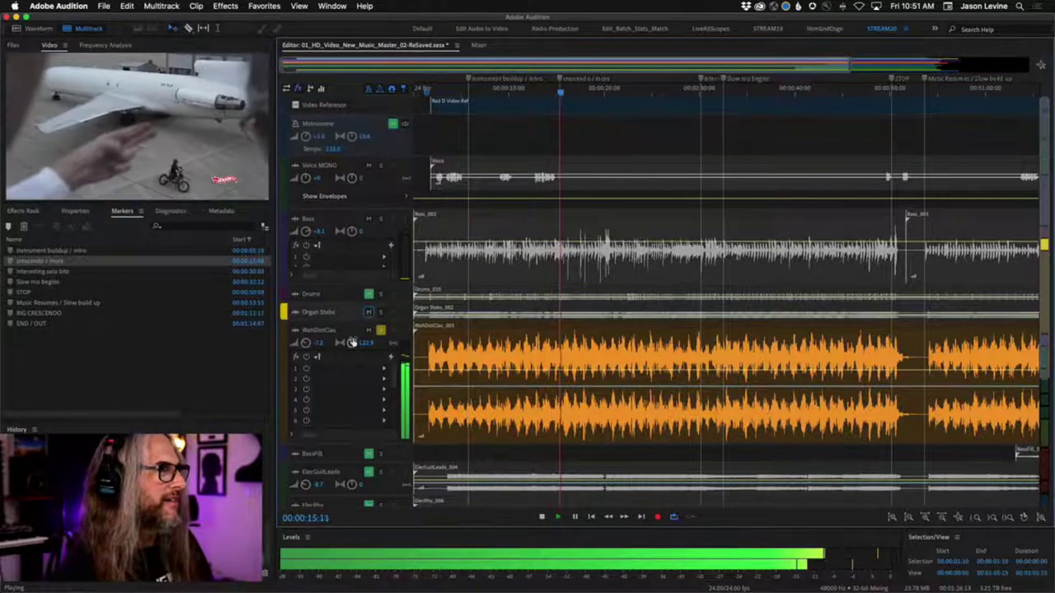
pyautogui.click(380, 312)
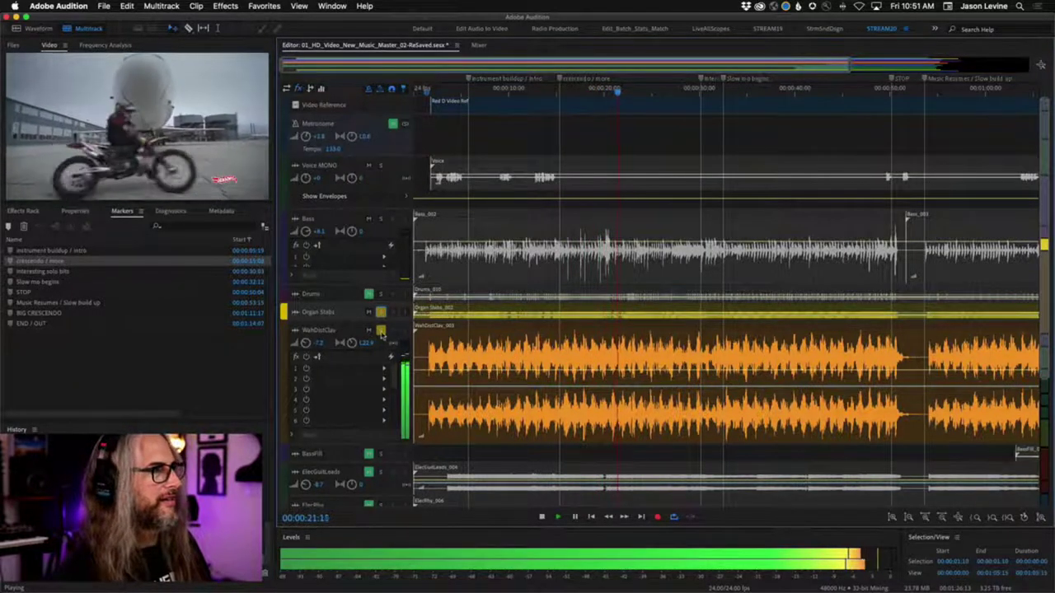
pyautogui.press('space')
pyautogui.press('space')
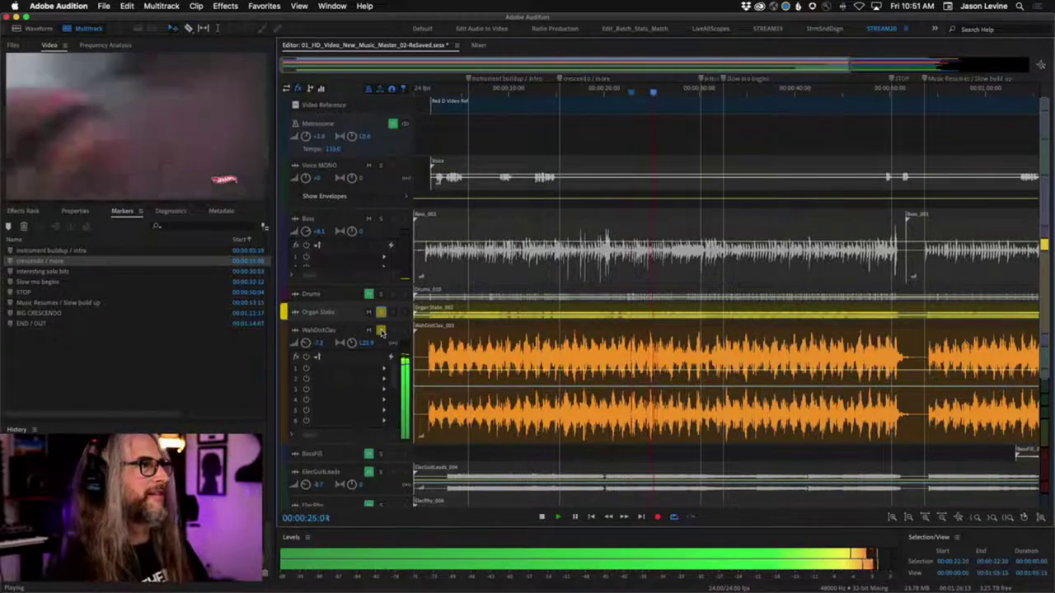
pyautogui.moveTo(368, 322); pyautogui.dragTo(367, 367)
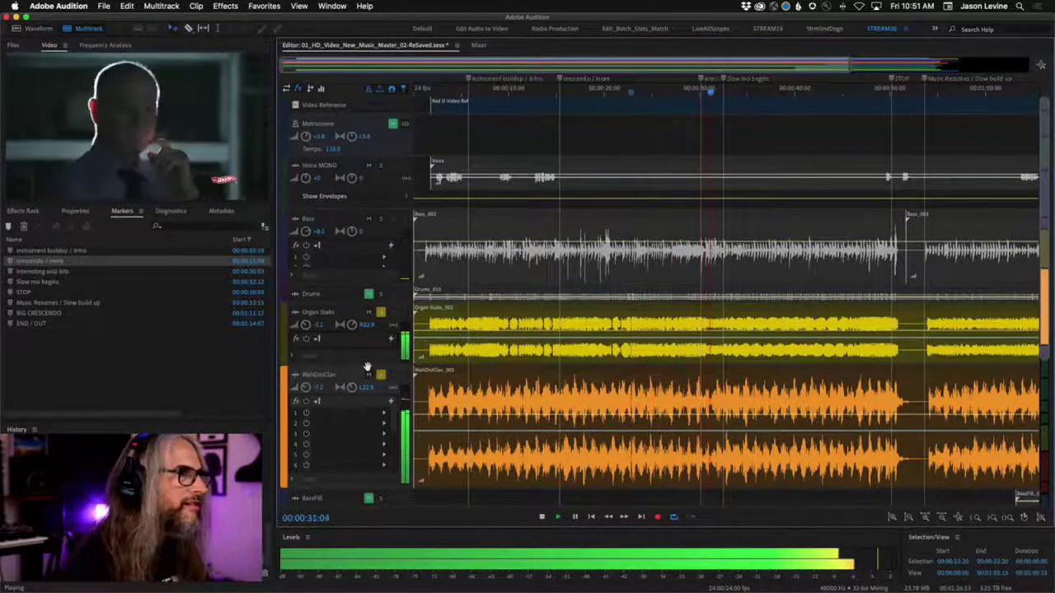
pyautogui.press('space')
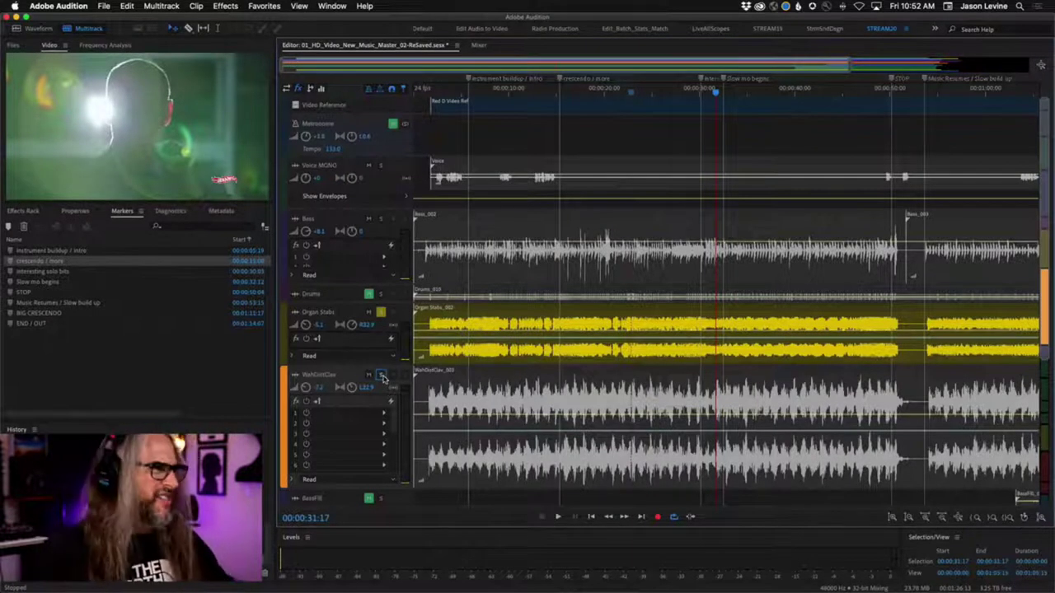
# Remove the solo from WahDistClav and play Organ Stabs alone from 00:00:33:00 to just past the STOP marker.
pyautogui.click(381, 376)
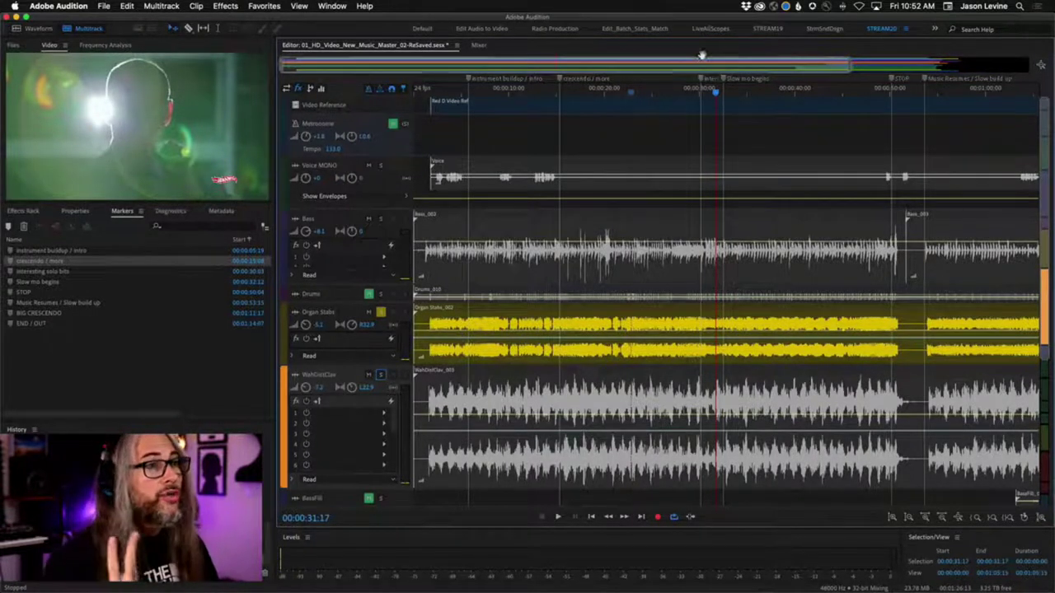
pyautogui.click(726, 92)
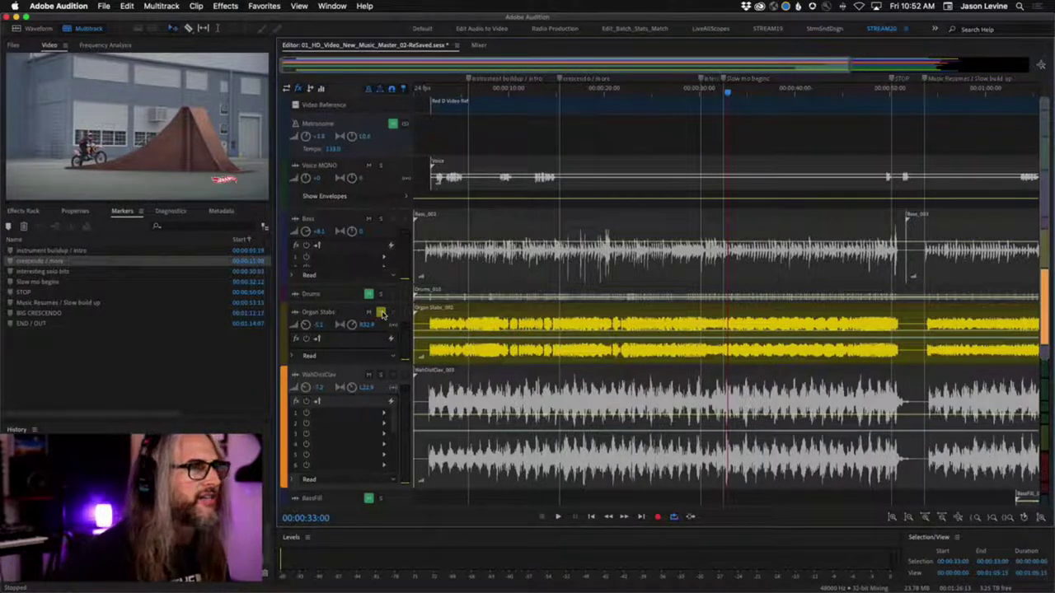
pyautogui.press('space')
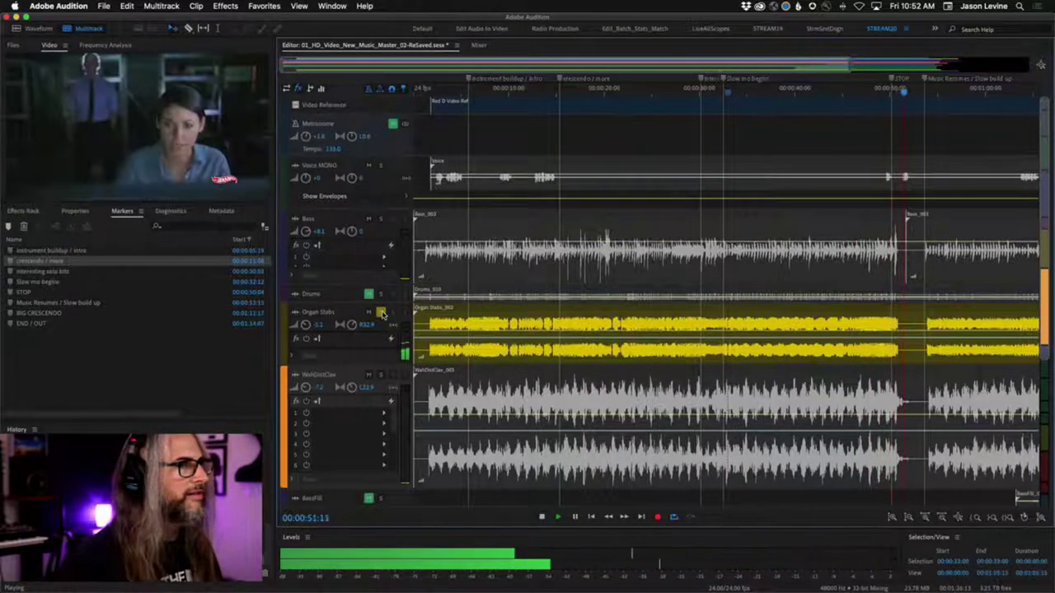
pyautogui.press('space')
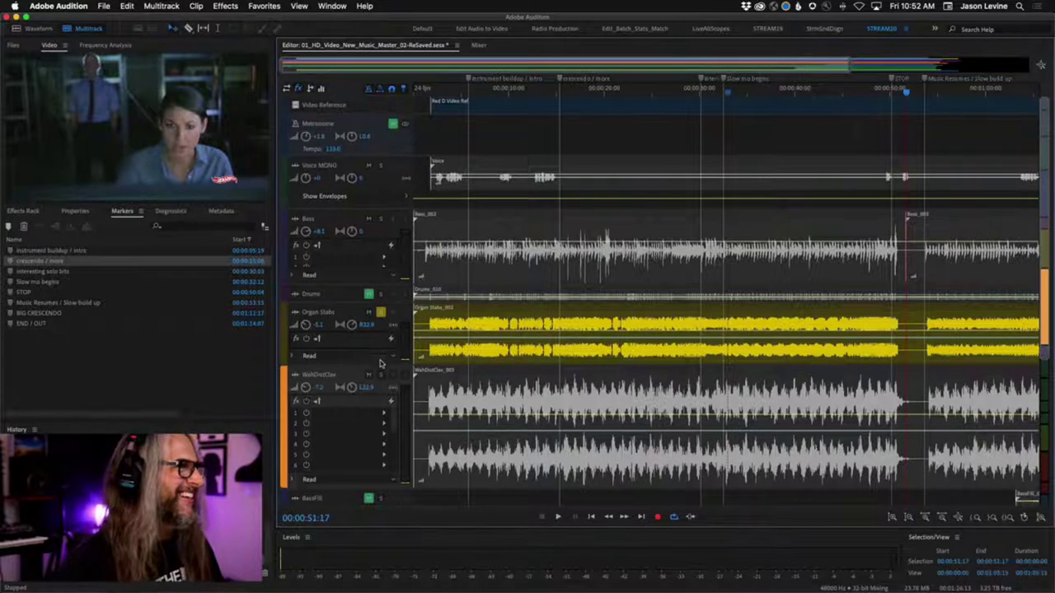
# Solo WahDistClav again with Organ Stabs and play both from about 00:00:43 to just past the STOP marker.
pyautogui.click(827, 93)
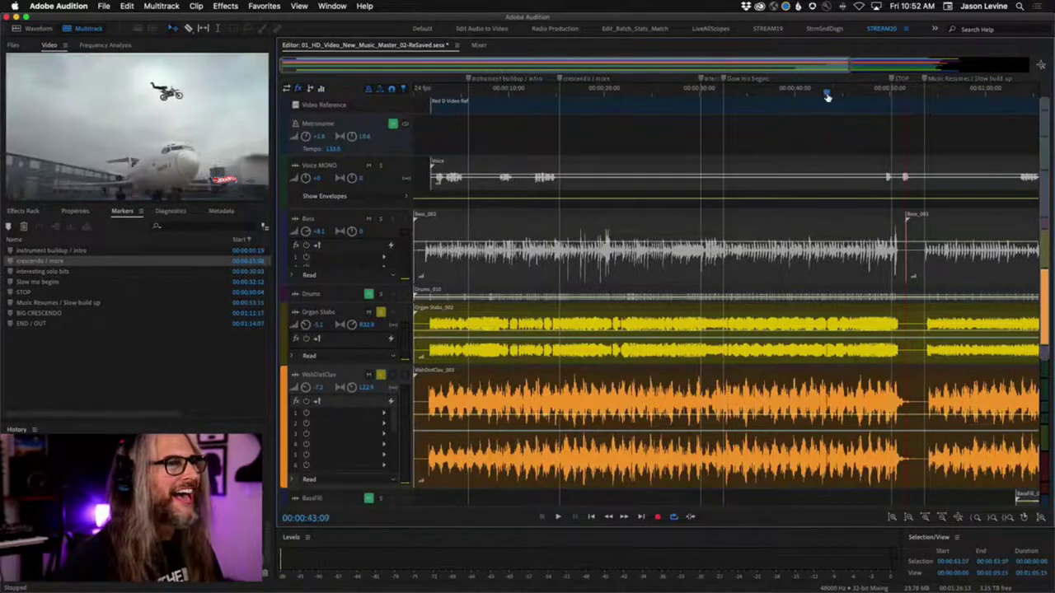
pyautogui.press('space')
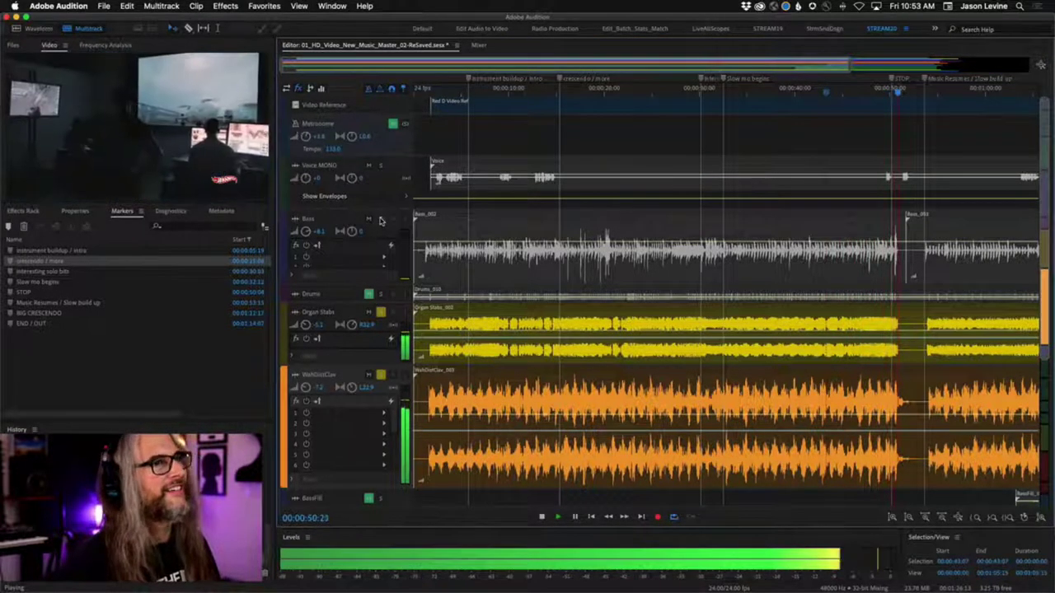
pyautogui.press('space')
# Solo the Bass with Organ Stabs and WahDistClav, and play from about 00:00:42 past the STOP marker with reduced track heights.
pyautogui.click(446, 231)
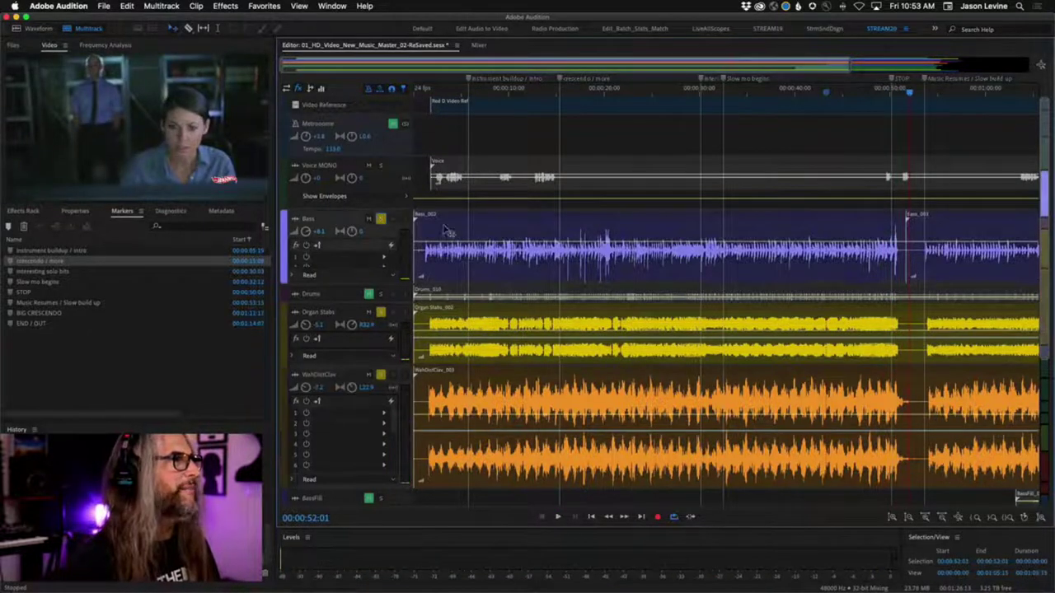
pyautogui.click(823, 97)
pyautogui.press('space')
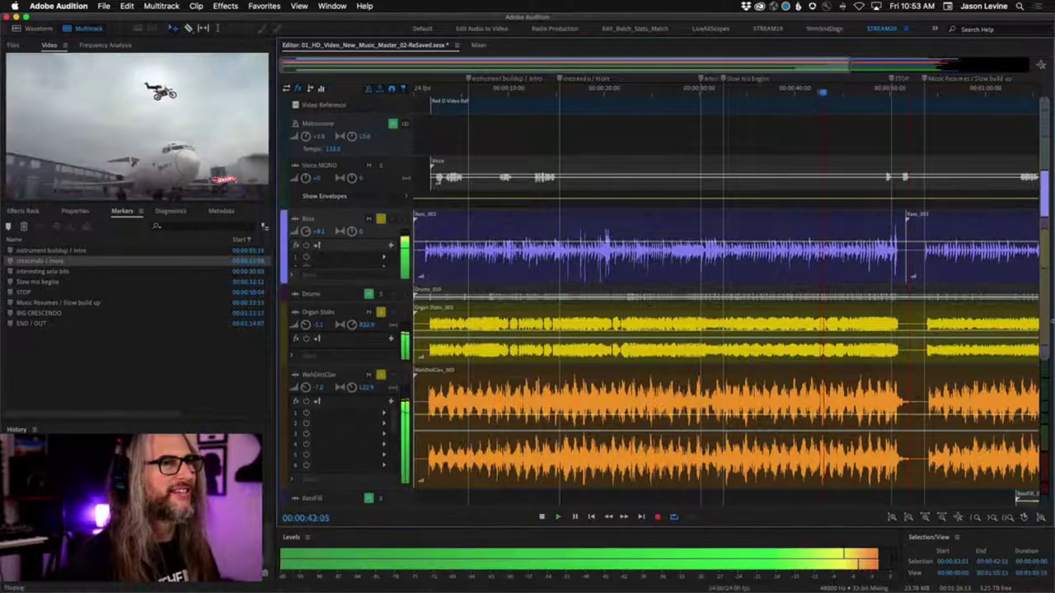
pyautogui.scroll(-3, 1044, 356)
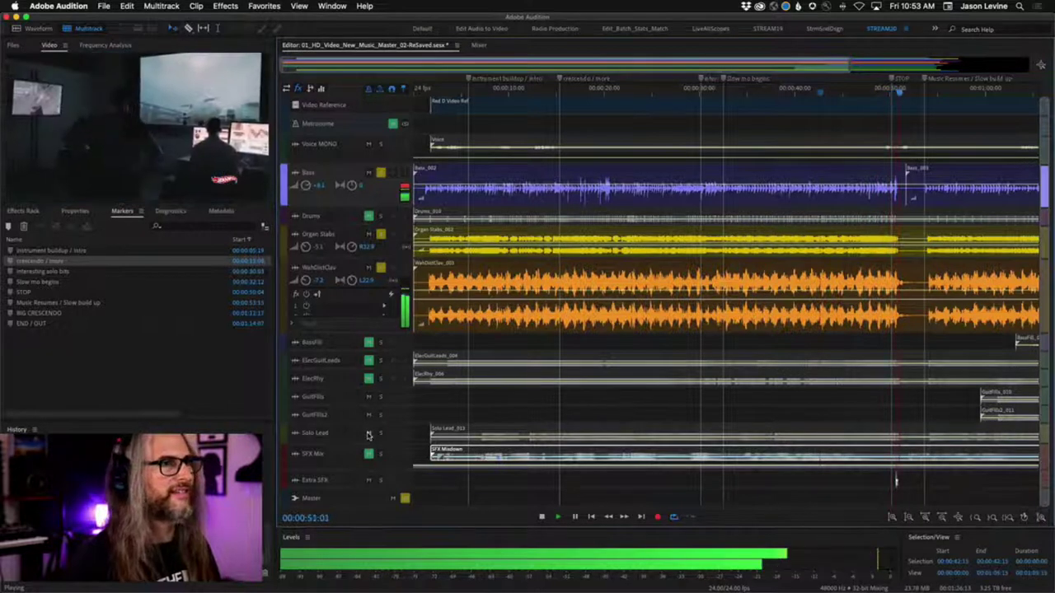
pyautogui.press('space')
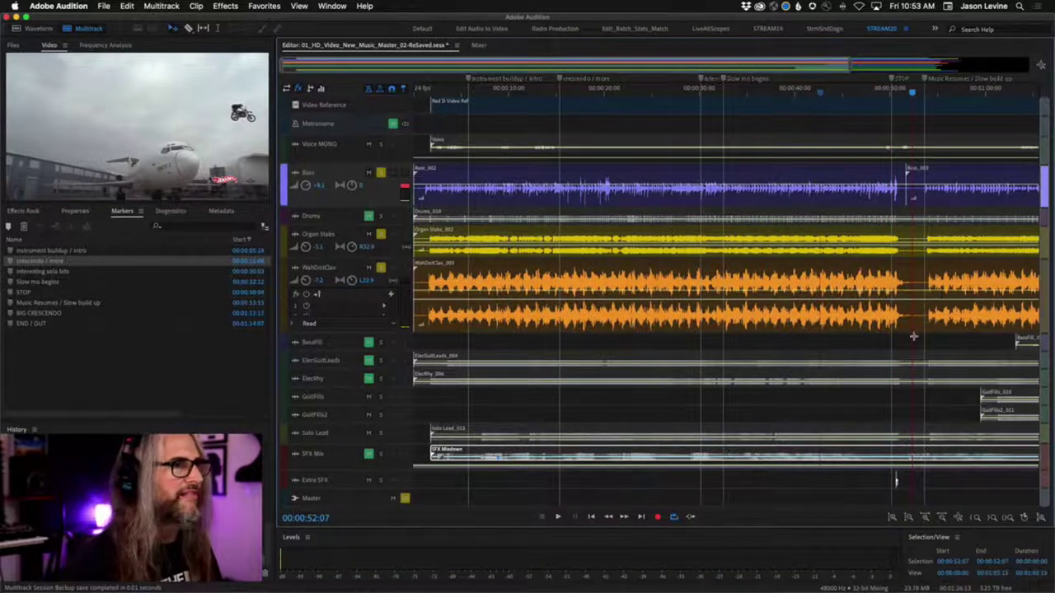
# Pull the WahDistClav clip's volume envelope down to silence between the STOP and "Music Resumes" markers, and check the stop from 00:00:49:20.
pyautogui.click(900, 294)
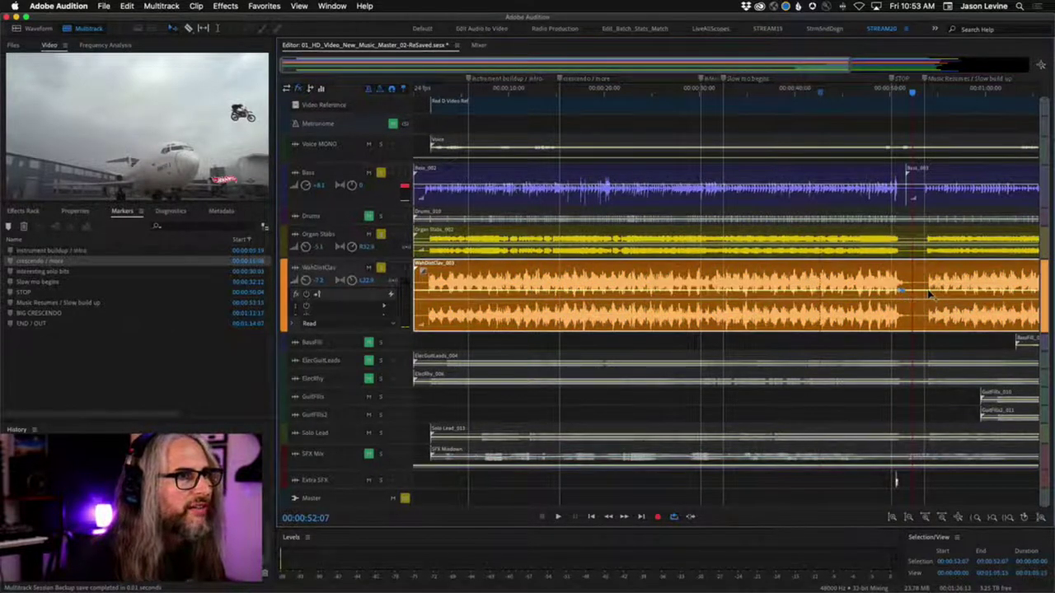
pyautogui.moveTo(919, 291); pyautogui.dragTo(903, 328)
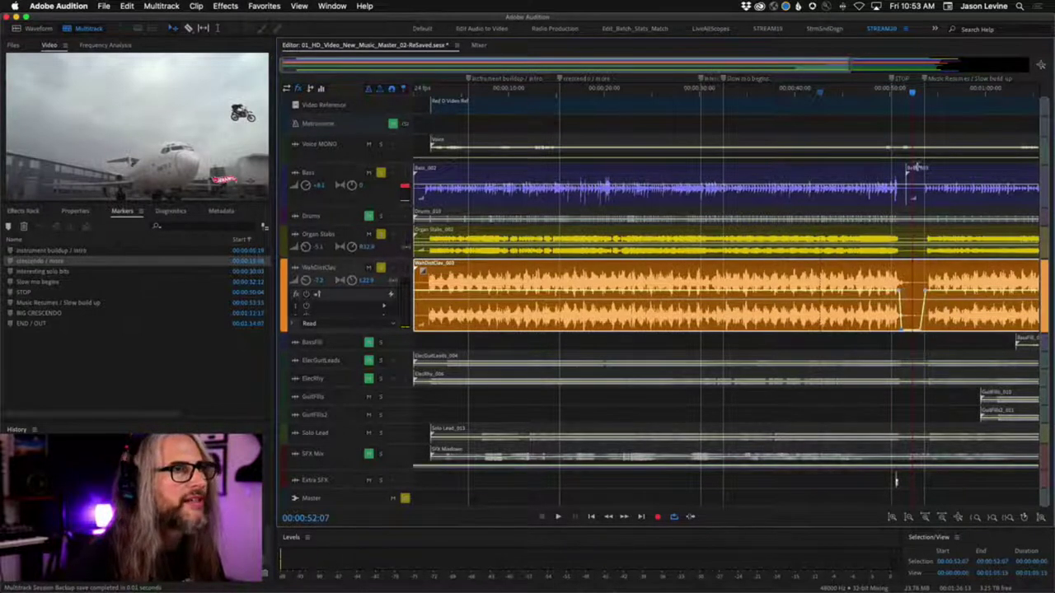
pyautogui.click(889, 94)
pyautogui.press('space')
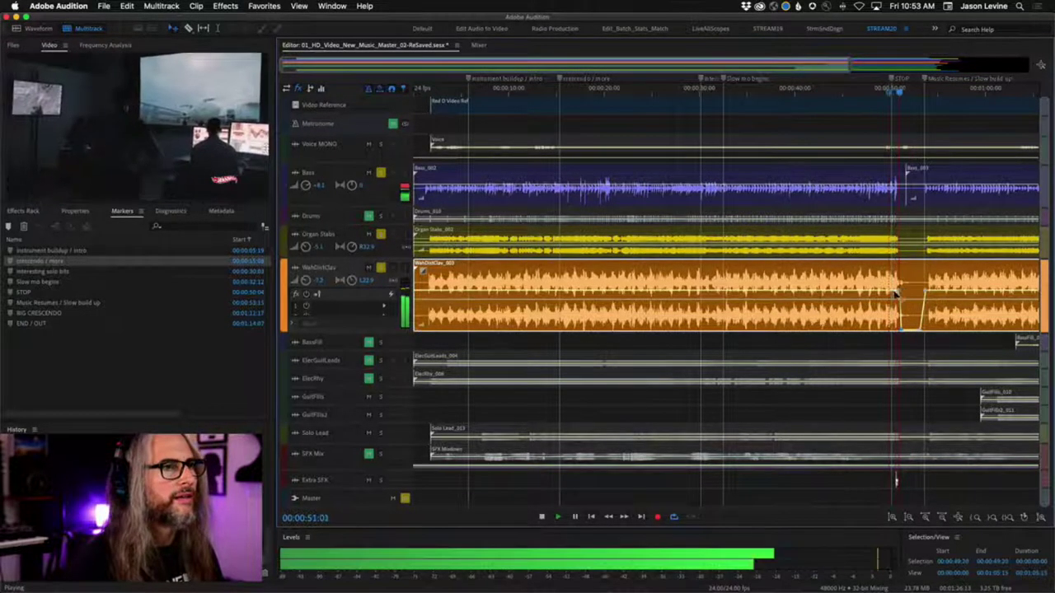
pyautogui.press('space')
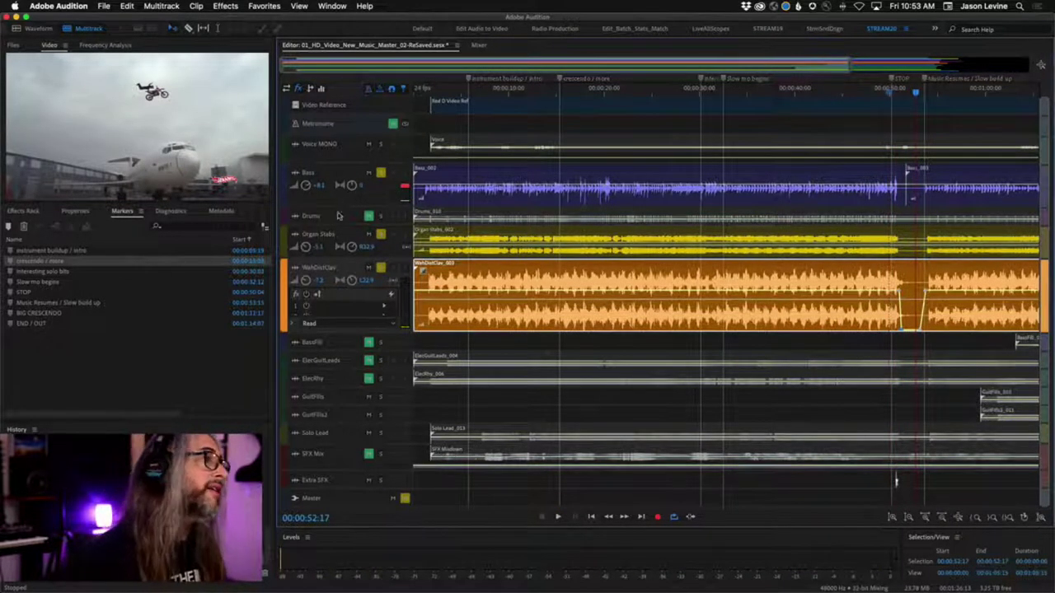
# Enlarge the Drums track, clear the solos on Bass, Organ Stabs and WahDistClav, and return the playhead to 00:00:01:17.
pyautogui.moveTo(358, 224); pyautogui.dragTo(358, 271)
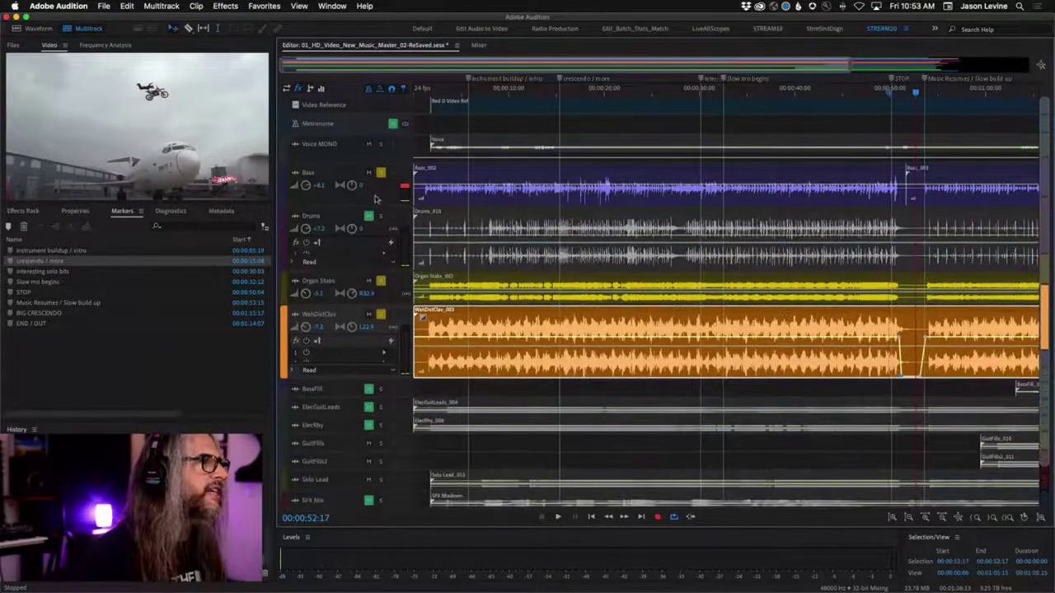
pyautogui.click(379, 174)
pyautogui.click(380, 281)
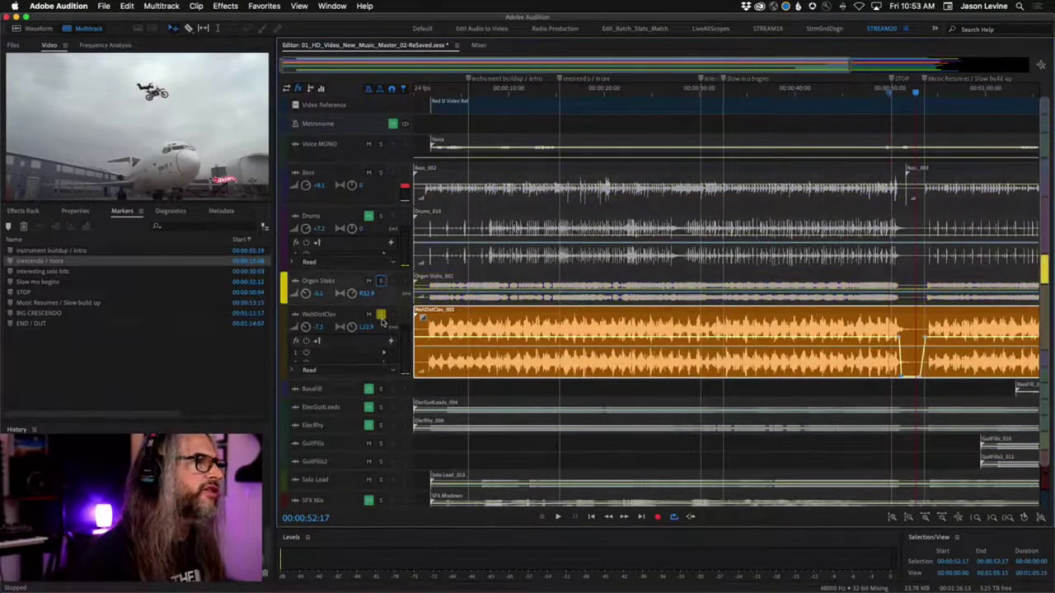
pyautogui.click(428, 90)
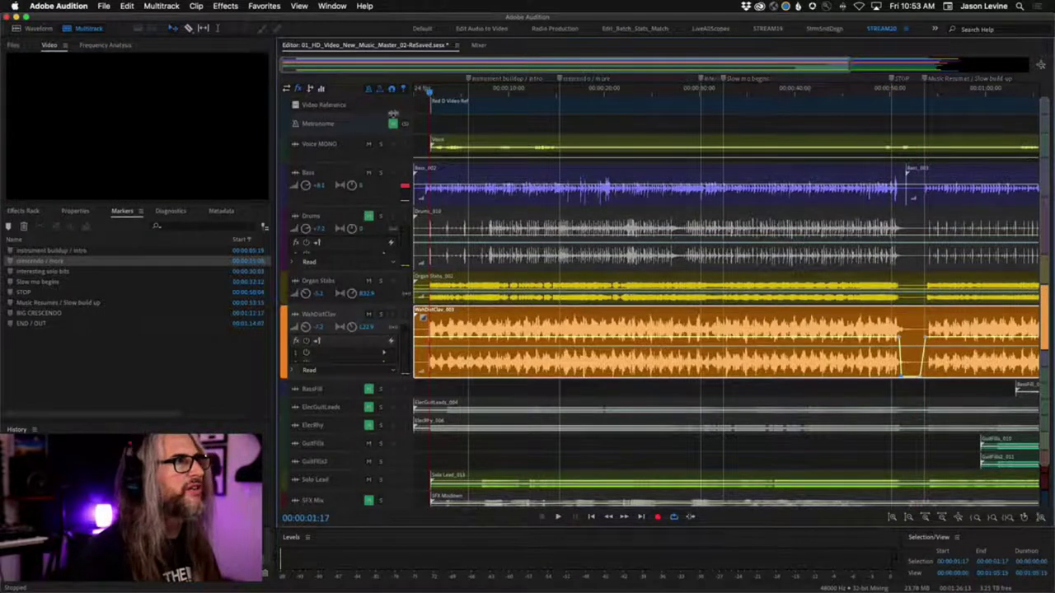
# Move the playhead back to 00:00:01:02, unmute the Drums track and play a brief moment of the opening.
pyautogui.click(423, 90)
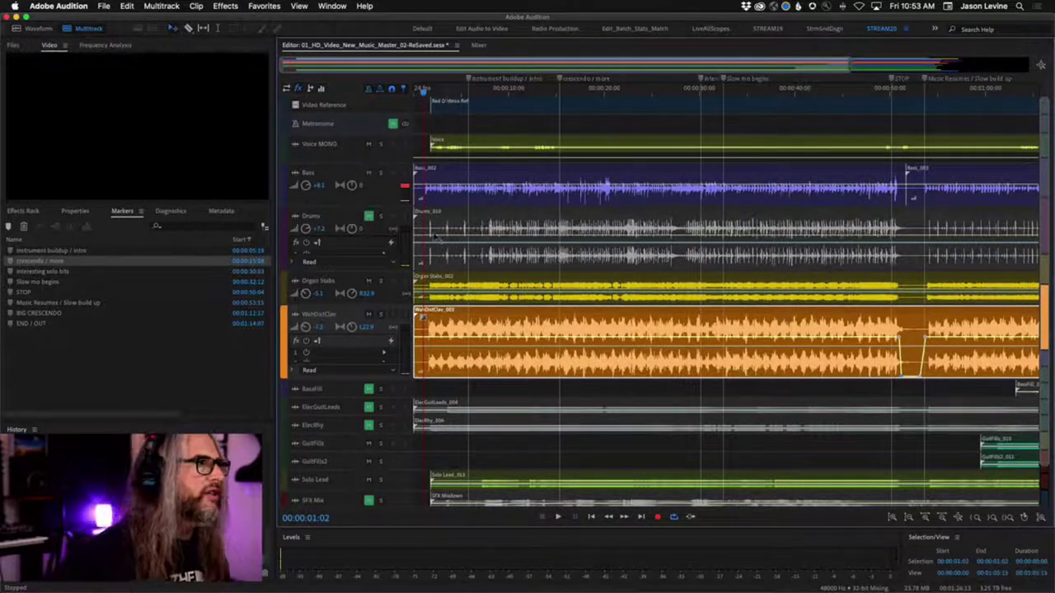
pyautogui.click(382, 239)
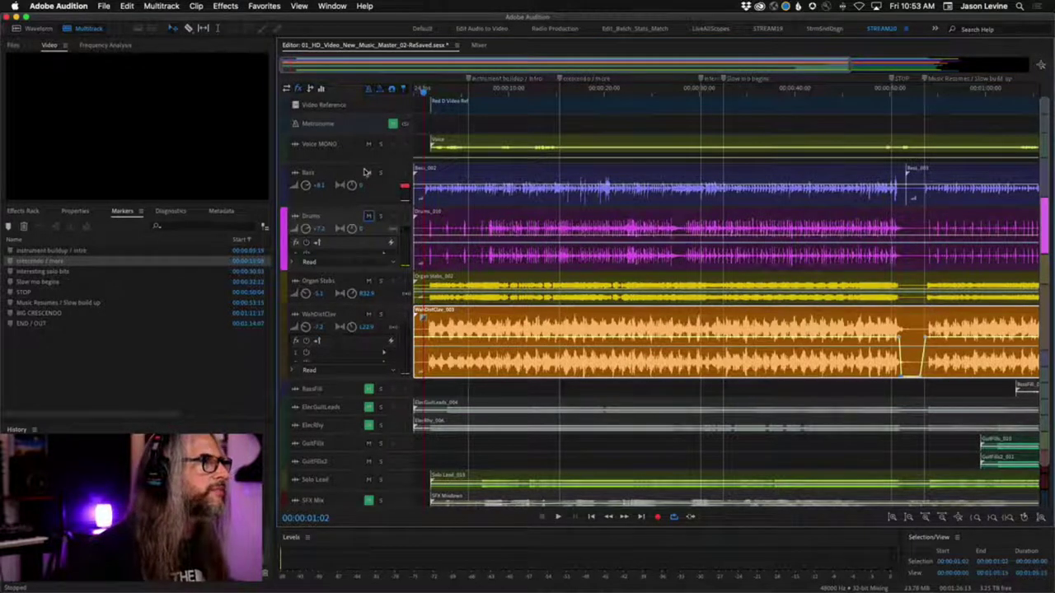
pyautogui.press('space')
pyautogui.press('space')
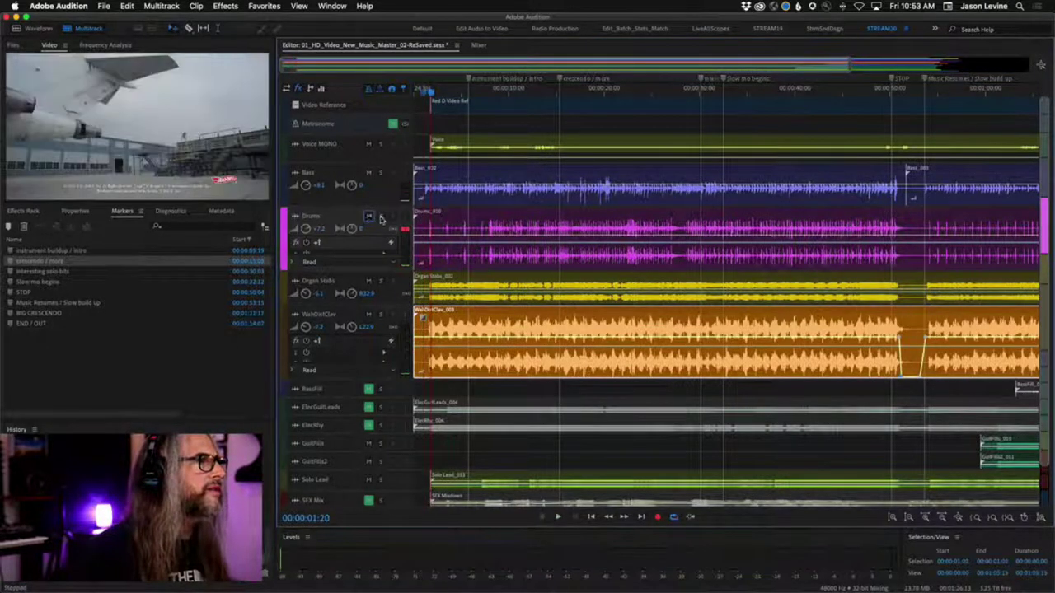
# Solo the Drums, Bass, Voice MONO and SFX Mix tracks.
pyautogui.click(380, 217)
pyautogui.click(381, 172)
pyautogui.click(381, 145)
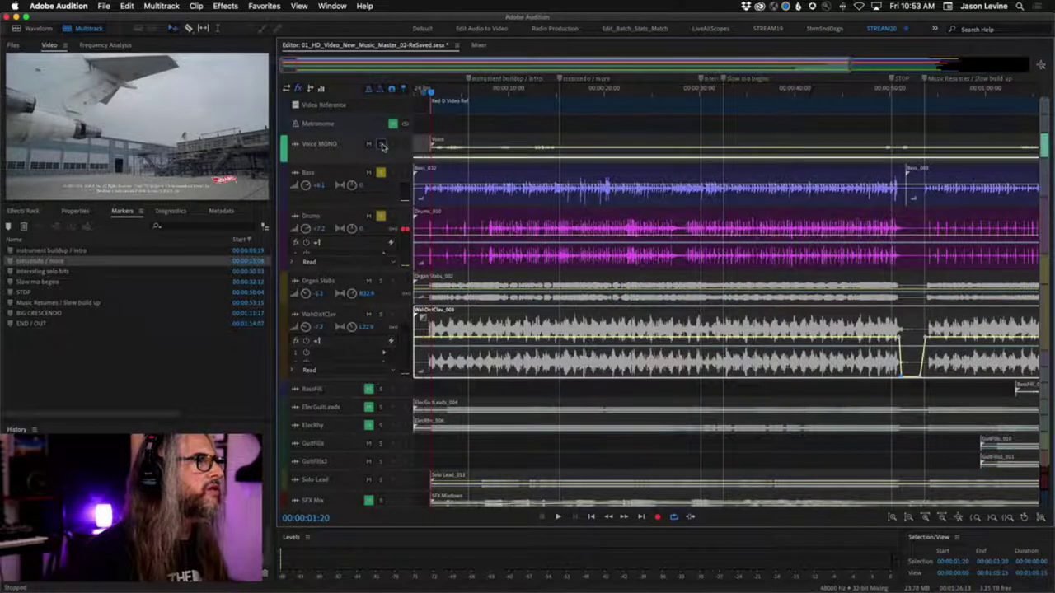
pyautogui.click(382, 145)
pyautogui.click(381, 500)
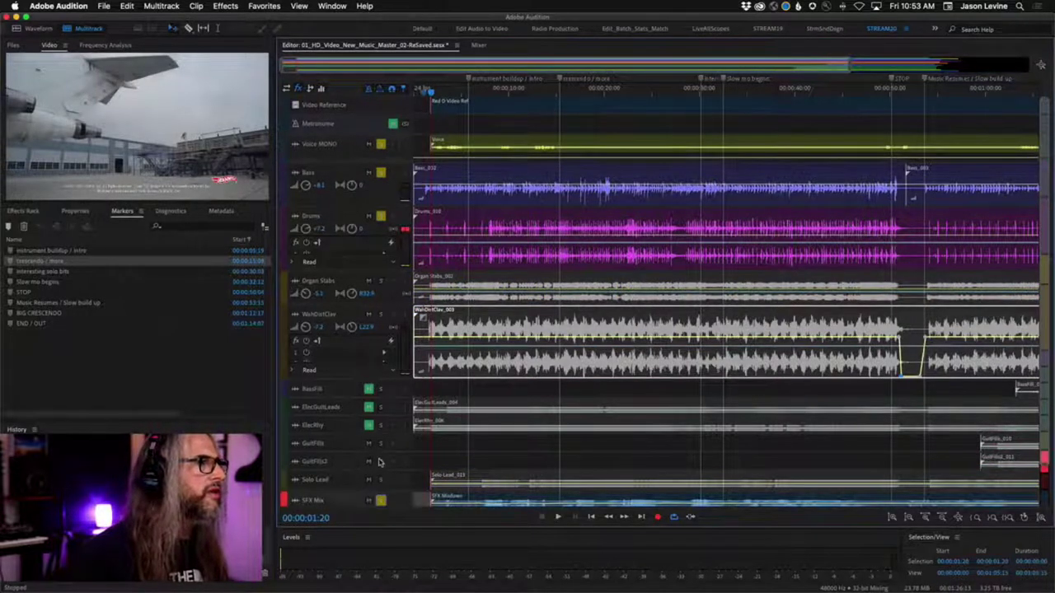
# Unmute the ElecRhy, ElecGuitLeads and BassFill tracks.
pyautogui.click(367, 425)
pyautogui.click(369, 407)
pyautogui.click(368, 389)
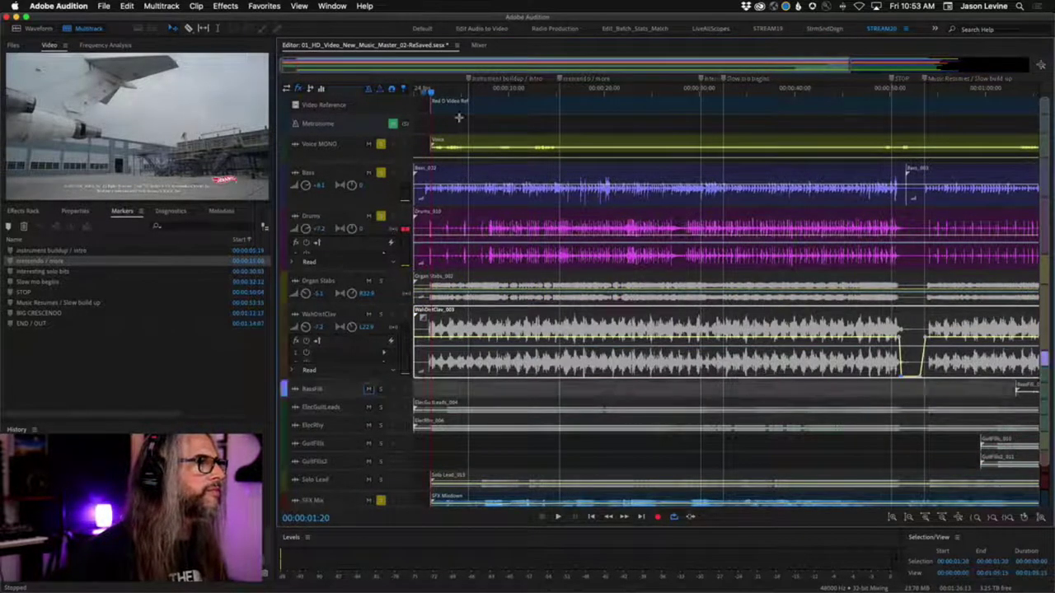
# Play the soloed tracks from 00:00:01:20 to just past the STOP marker, enlarging the Drums track and clearing the SFX Mix solo during playback.
pyautogui.press('space')
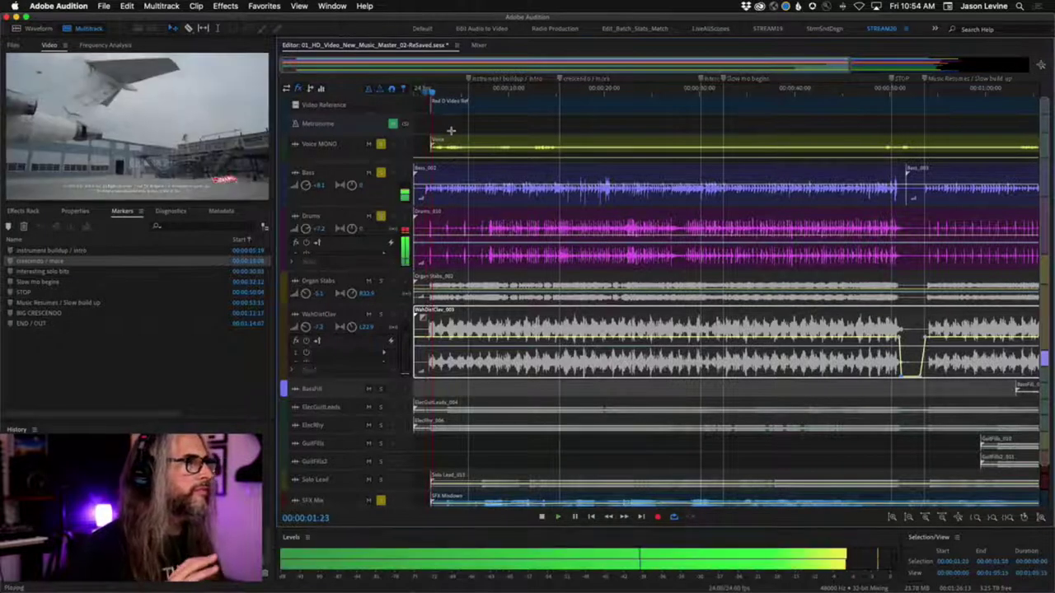
pyautogui.click(408, 216)
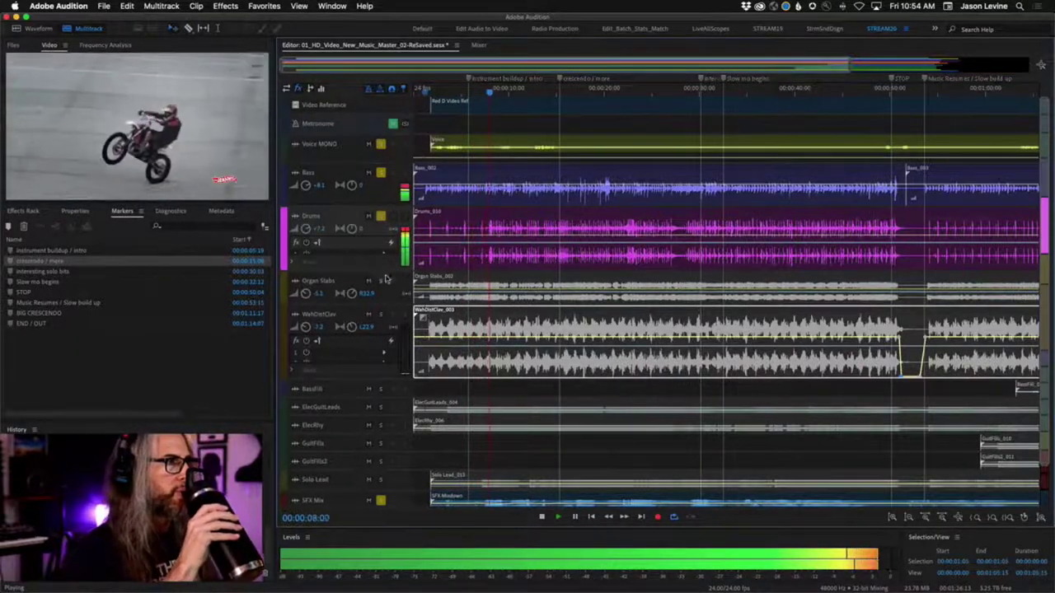
pyautogui.moveTo(383, 270); pyautogui.dragTo(386, 304)
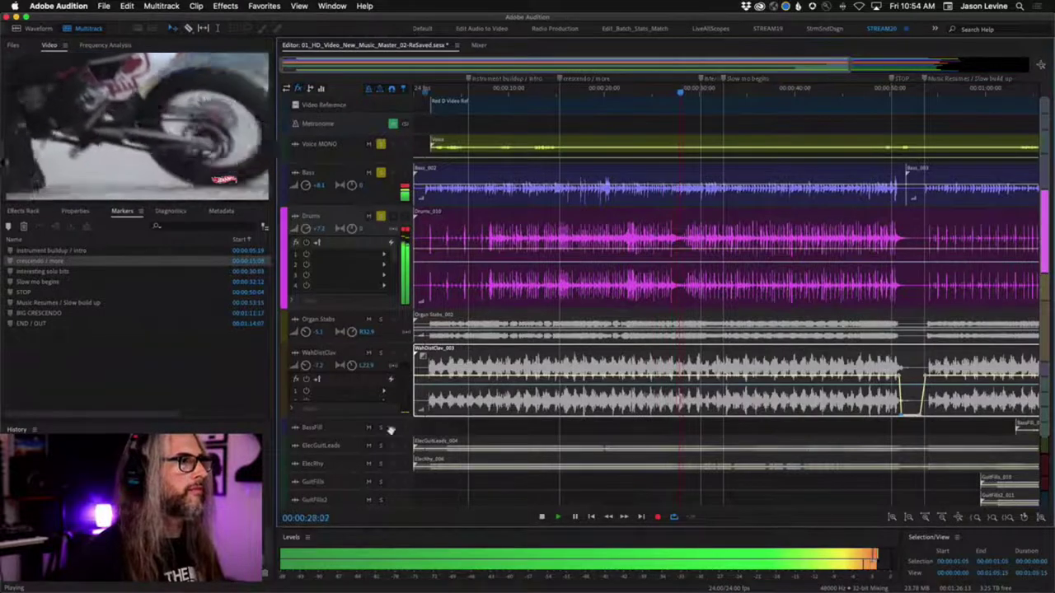
pyautogui.scroll(-5, 1044, 368)
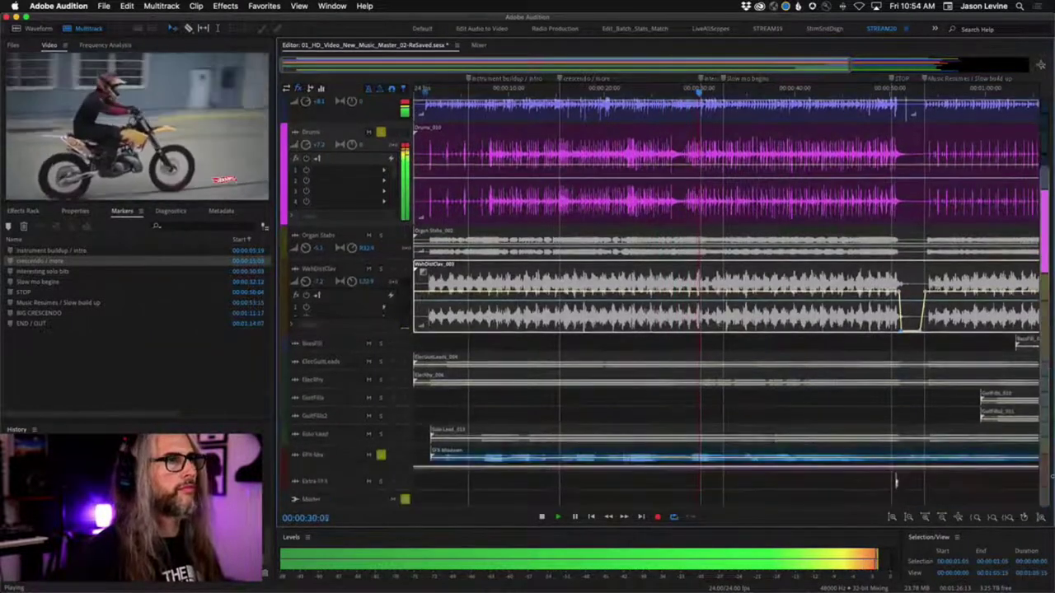
pyautogui.click(381, 455)
pyautogui.scroll(5, 387, 329)
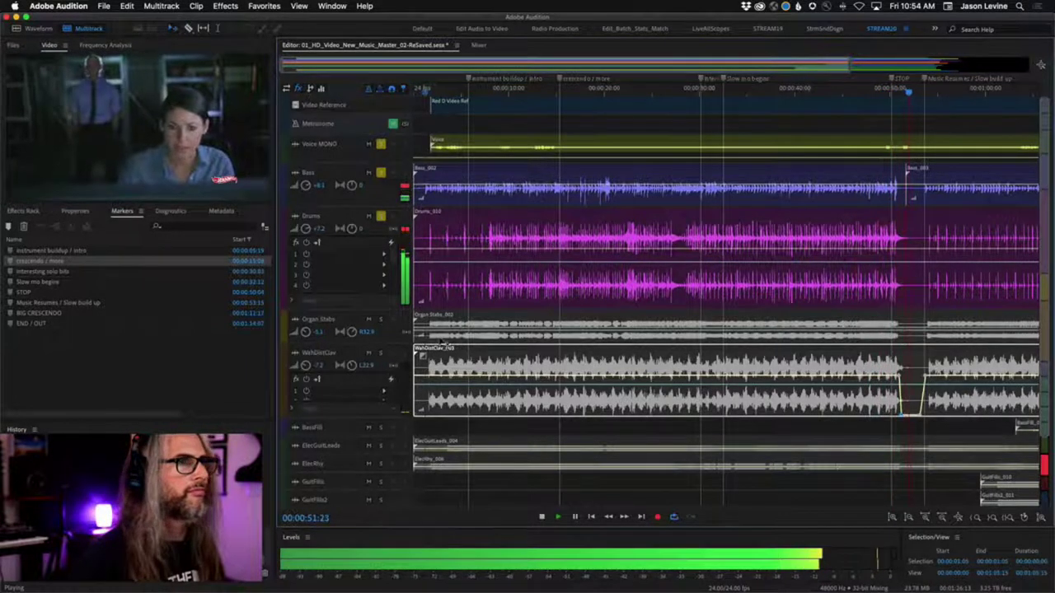
pyautogui.press('space')
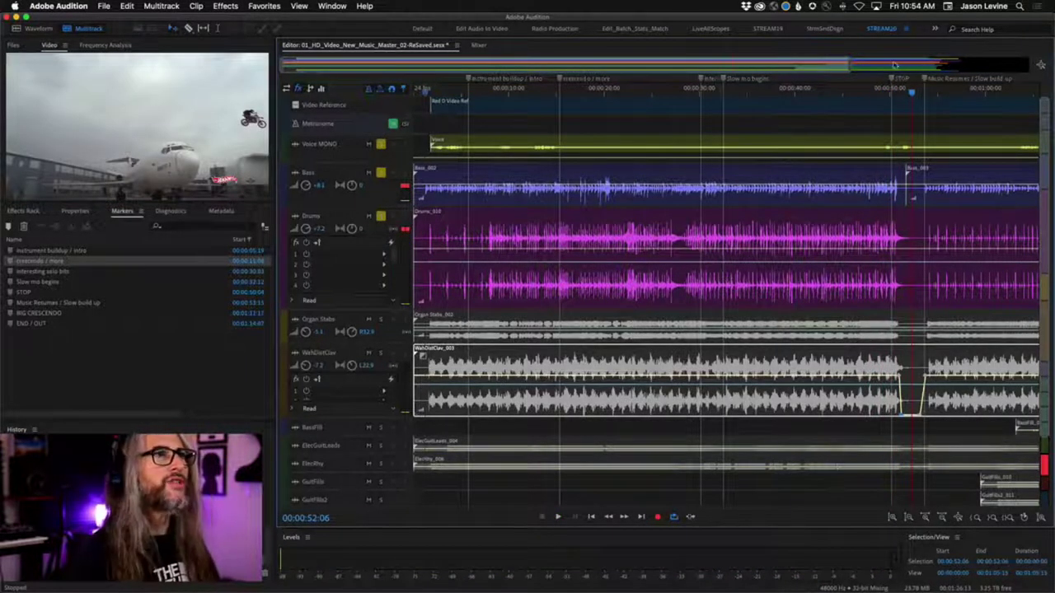
pyautogui.moveTo(894, 65); pyautogui.dragTo(608, 148)
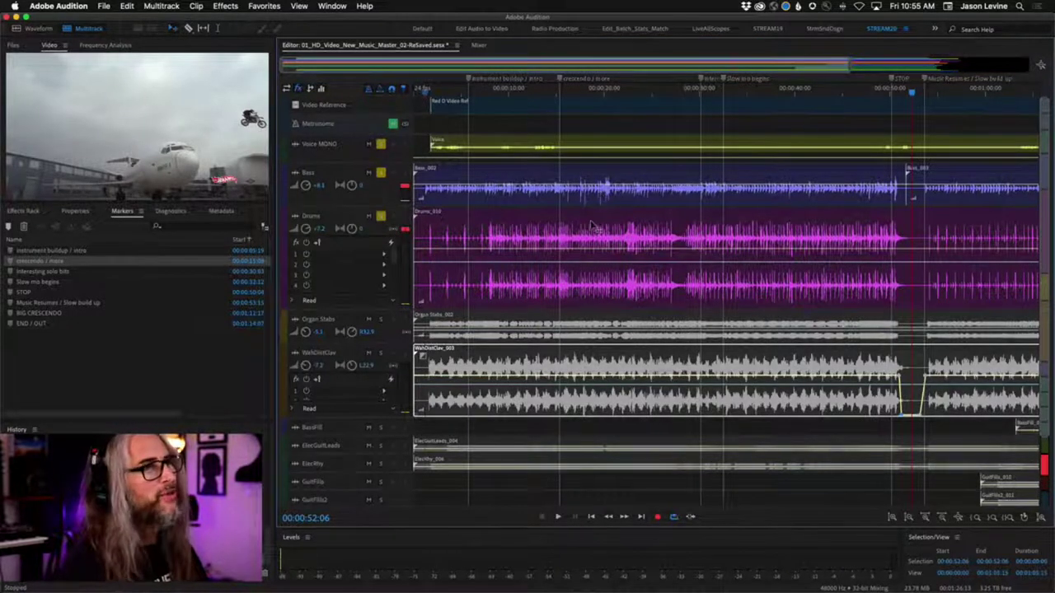
pyautogui.moveTo(910, 96)
pyautogui.mouseDown()
pyautogui.moveTo(848, 92)
pyautogui.moveTo(914, 103)
pyautogui.mouseUp()
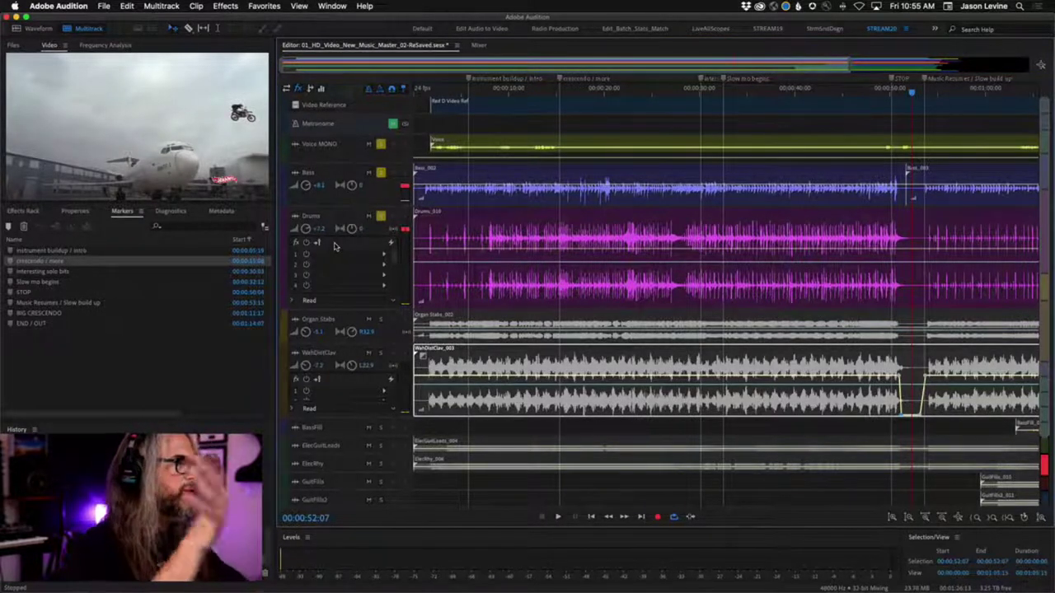
# Clear all solos through the Master track in the Mixer, and reset the clip indicators on Bass and Drums.
pyautogui.click(481, 47)
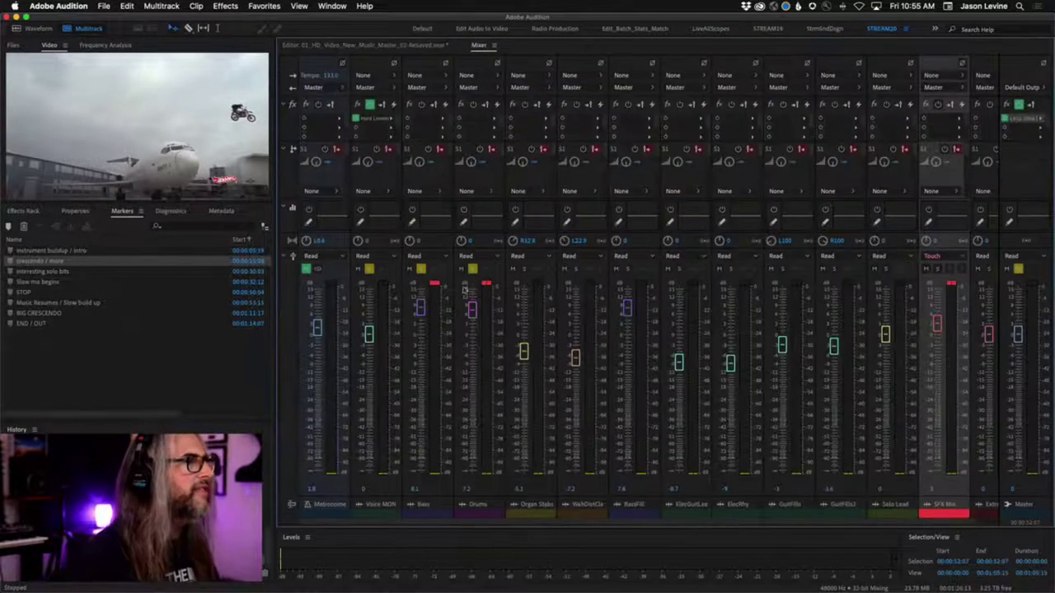
pyautogui.click(1017, 270)
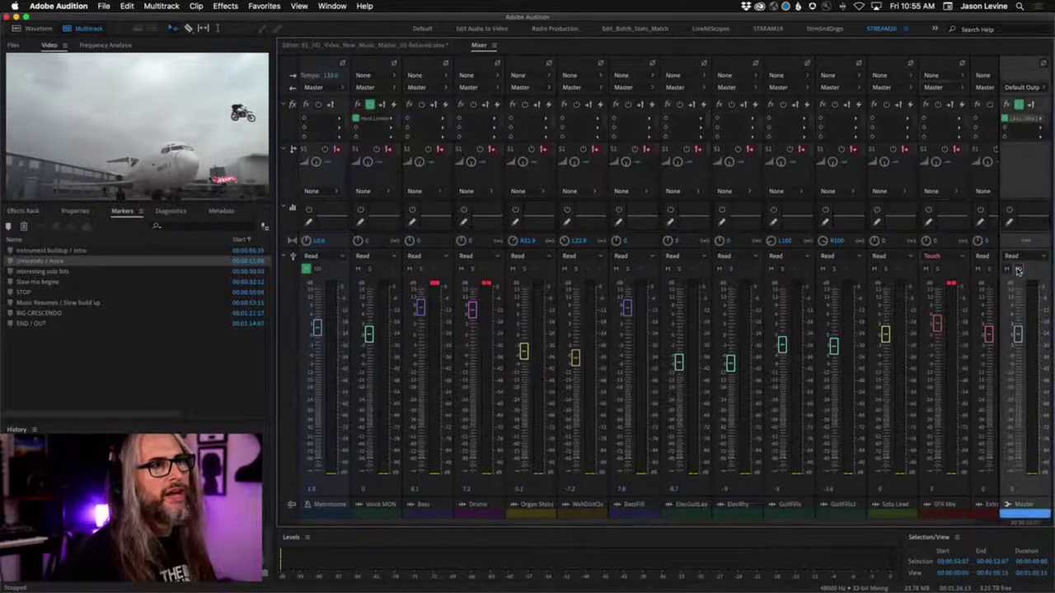
pyautogui.click(441, 284)
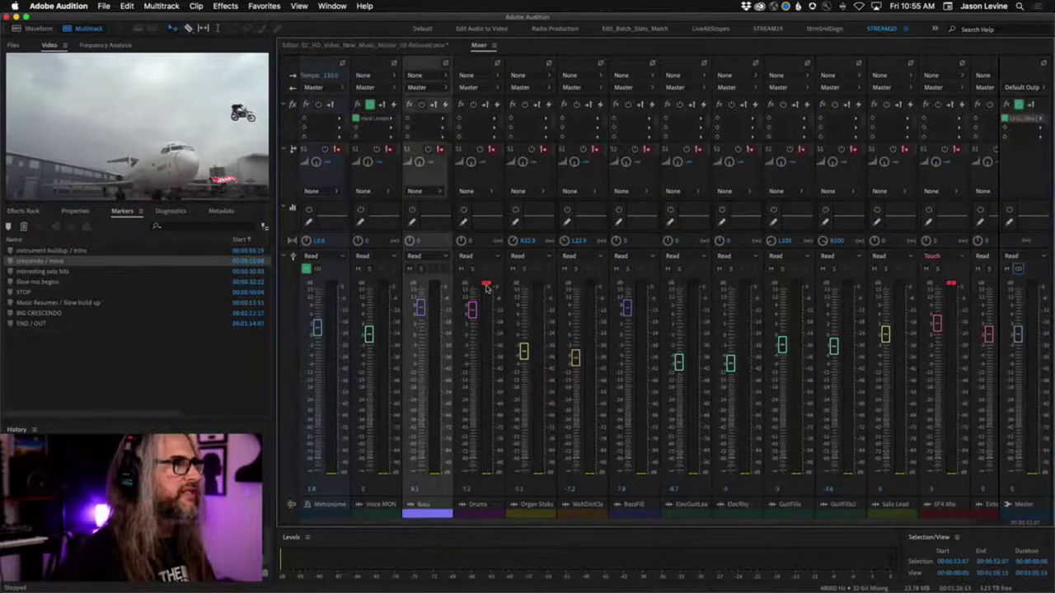
pyautogui.click(486, 288)
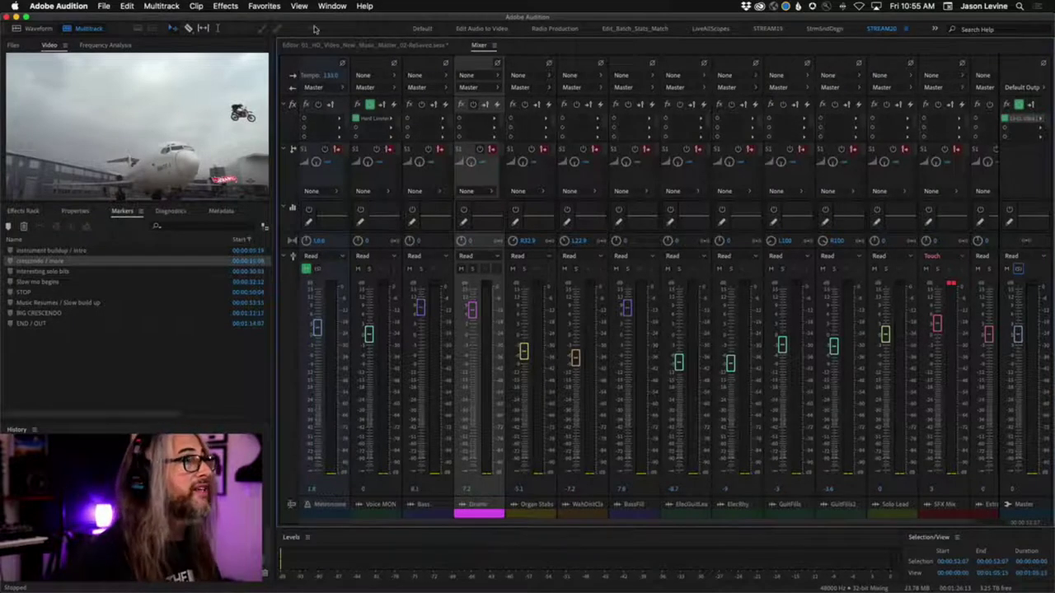
pyautogui.click(344, 46)
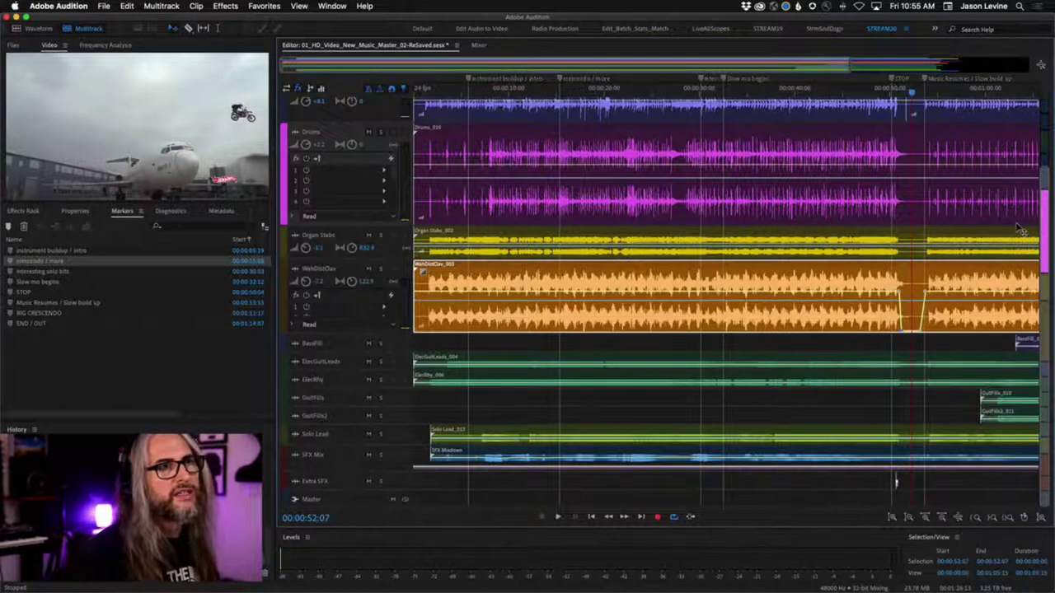
pyautogui.scroll(3, 1020, 230)
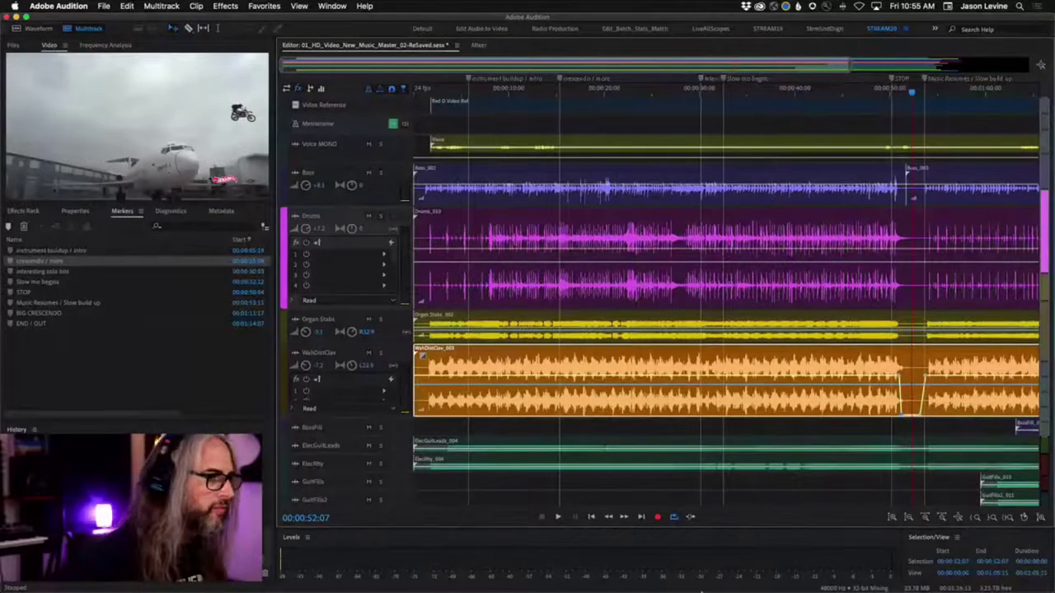
# Solo the ElecGuitLeads, ElecRhy, GuitFills and GuitFills2 tracks and increase the height of all tracks.
pyautogui.moveTo(485, 584)
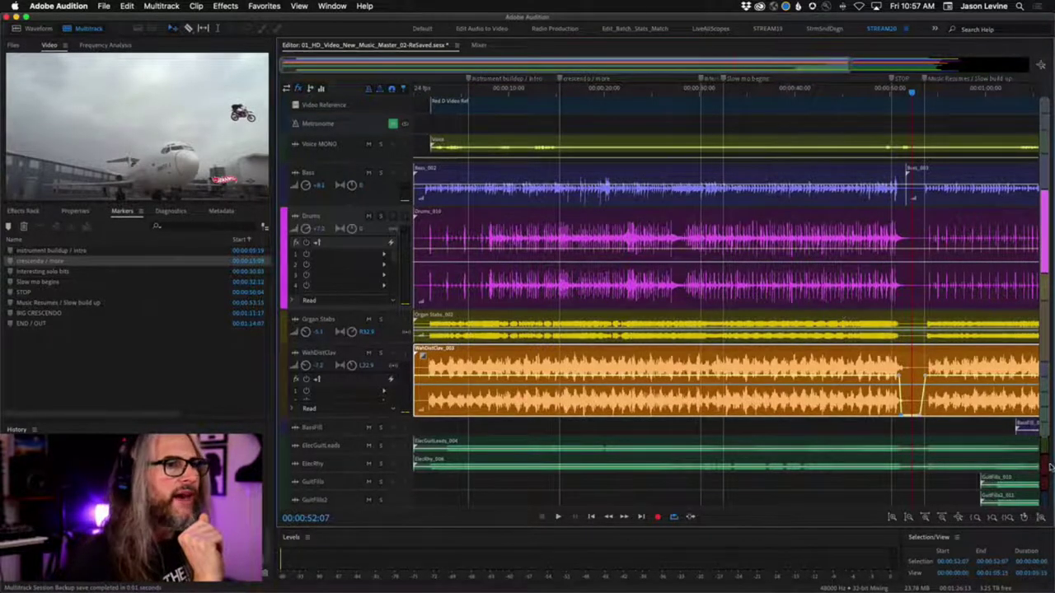
pyautogui.scroll(-3, 1018, 486)
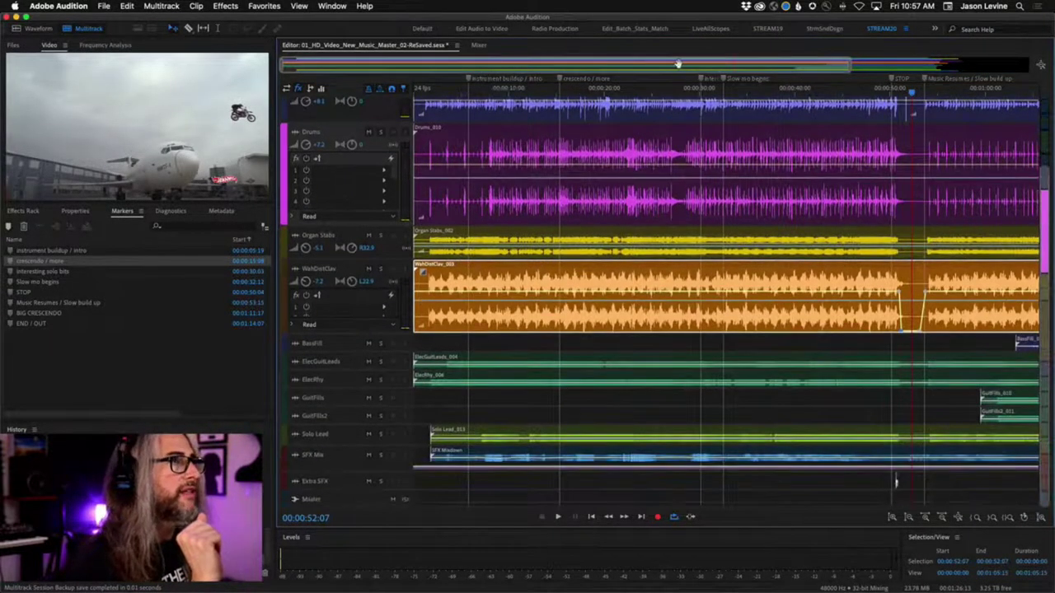
pyautogui.moveTo(677, 63); pyautogui.dragTo(964, 65)
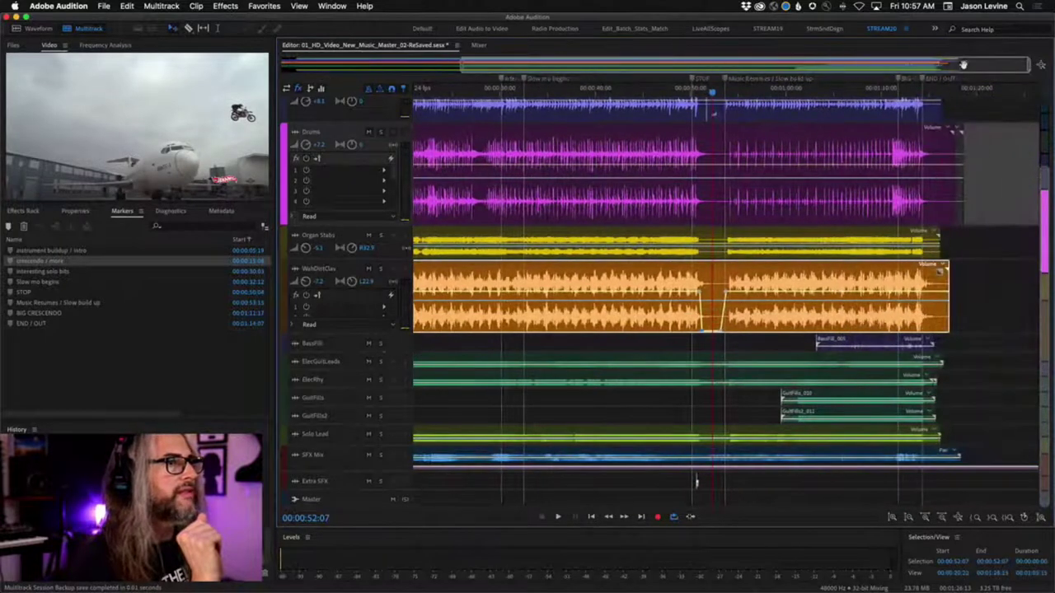
pyautogui.click(381, 361)
pyautogui.click(381, 379)
pyautogui.click(381, 397)
pyautogui.click(380, 415)
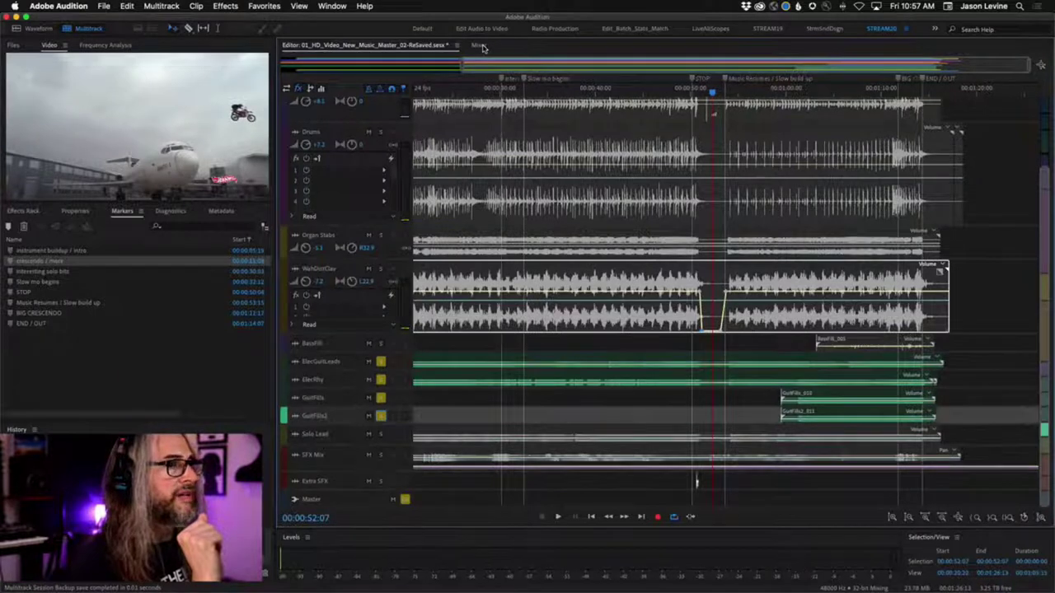
pyautogui.scroll(2, 357, 386)
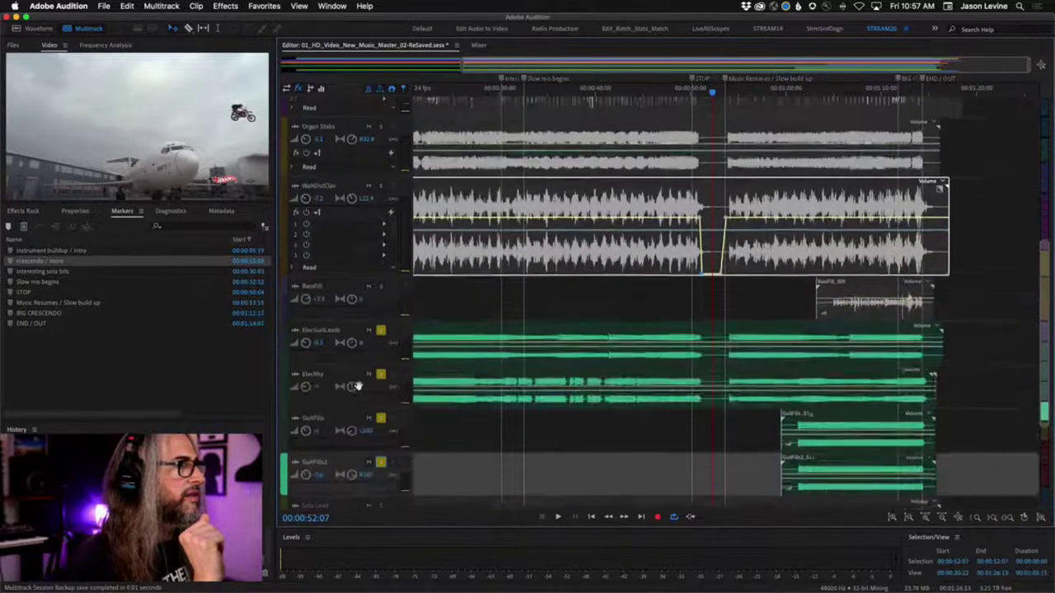
pyautogui.scroll(3, 358, 386)
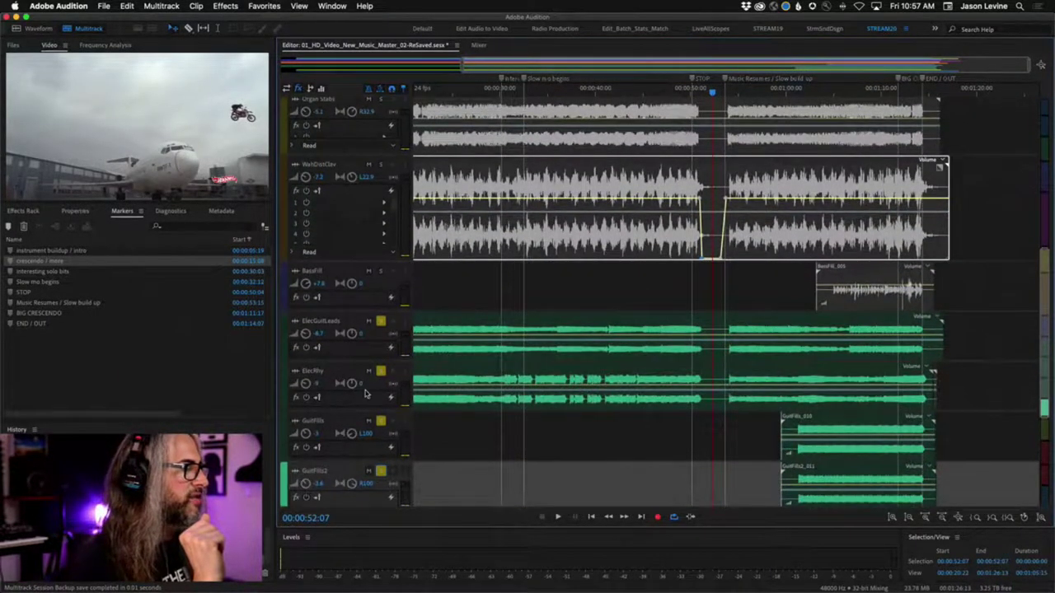
# Play the four soloed guitar tracks from 00:00:53:06, before the music resumes, to just past the END / OUT marker.
pyautogui.click(722, 89)
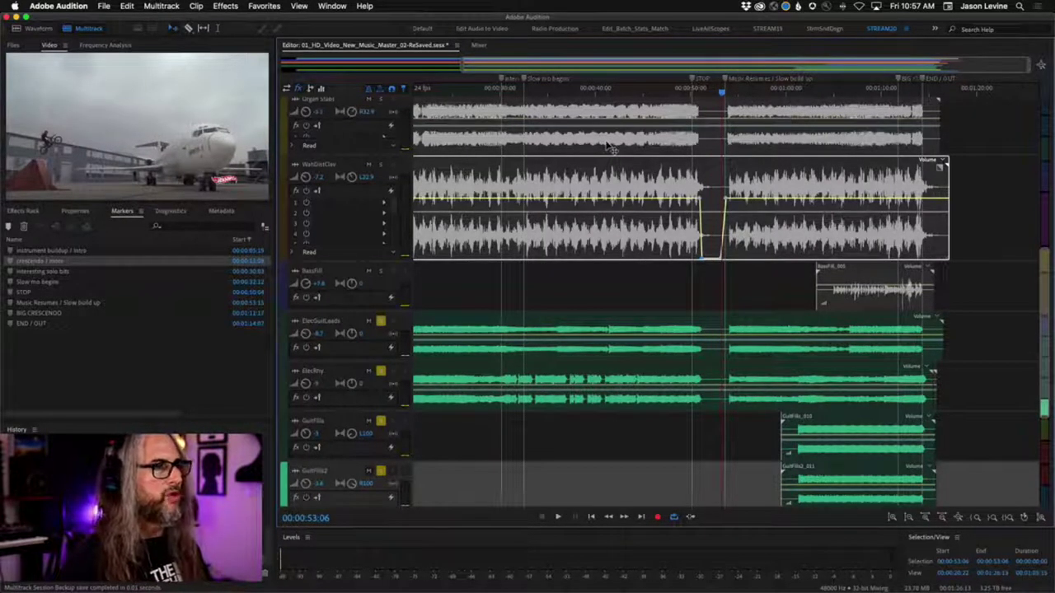
pyautogui.press('space')
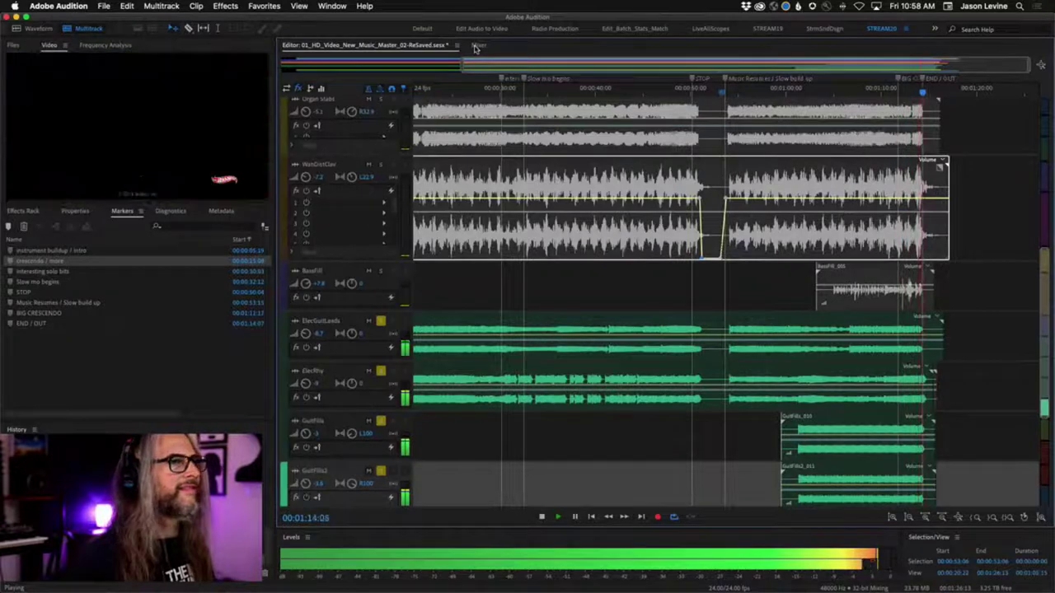
pyautogui.press('space')
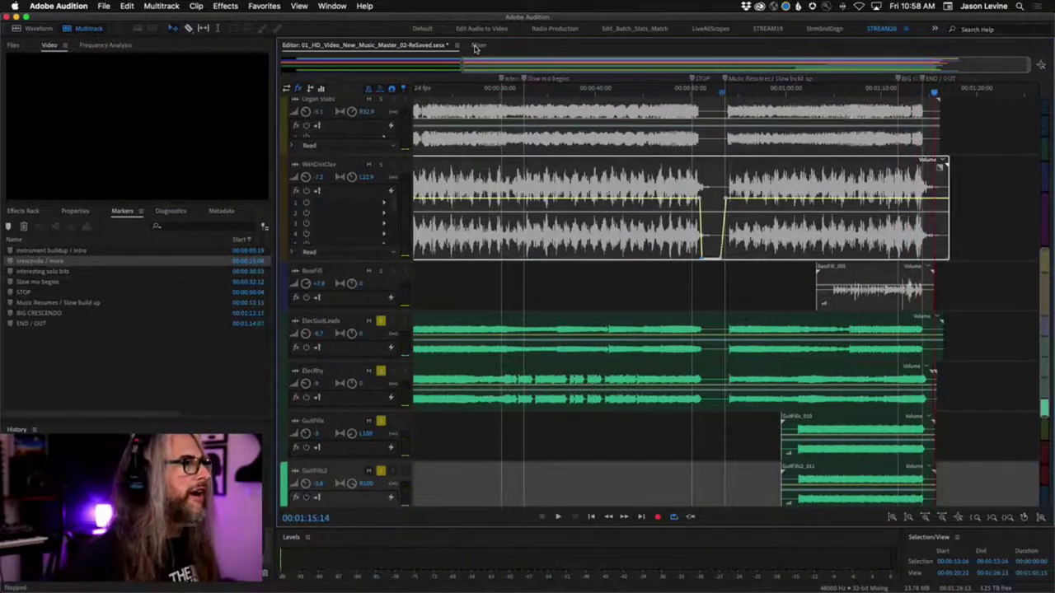
# Clear the solos on ElecGuitLeads and ElecRhy, and play only GuitFills and GuitFills2 from 00:01:05:19 to about 00:01:11:06.
pyautogui.click(379, 322)
pyautogui.click(380, 371)
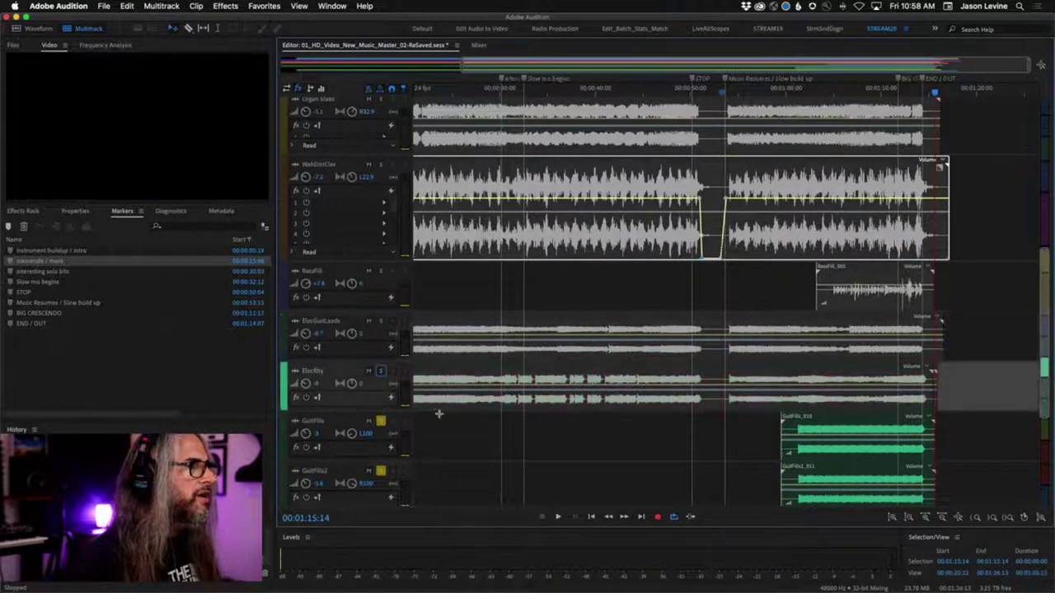
pyautogui.click(842, 87)
pyautogui.press('space')
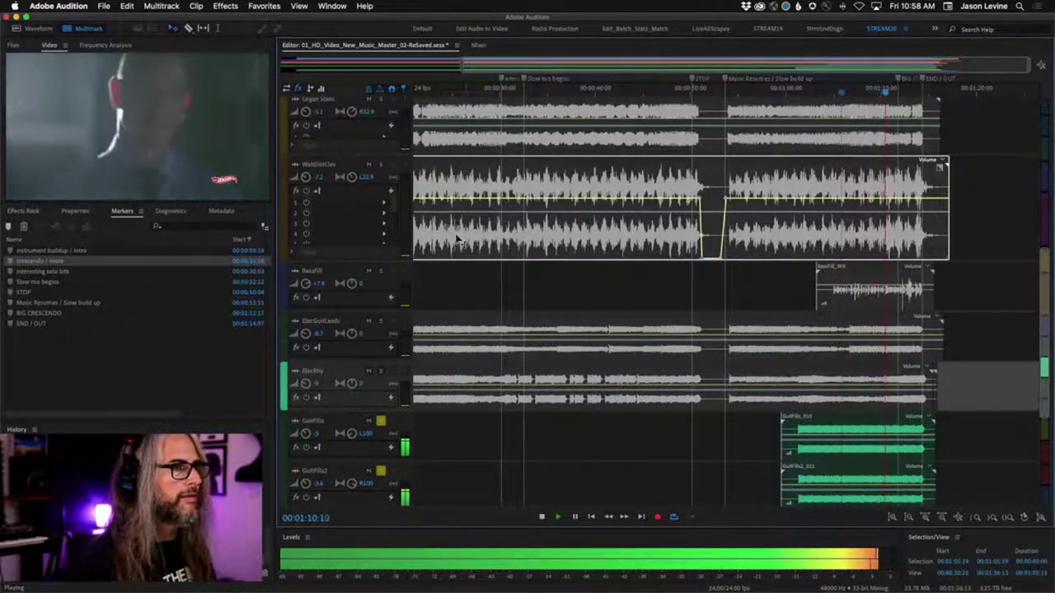
pyautogui.press('space')
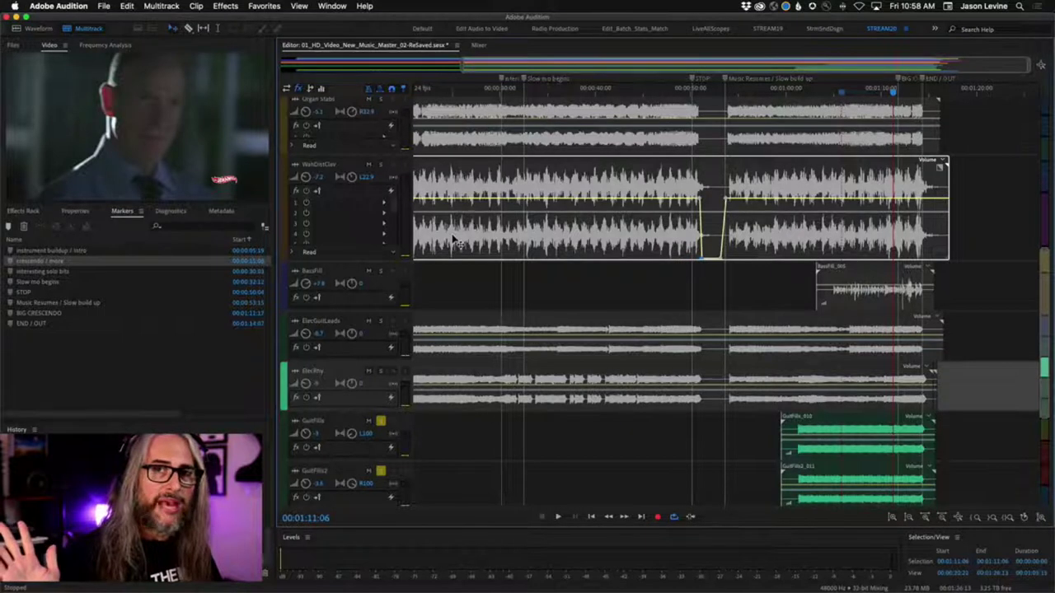
# Add a new stereo bus as the first send of the GuitFills track in the Mixer.
pyautogui.click(478, 46)
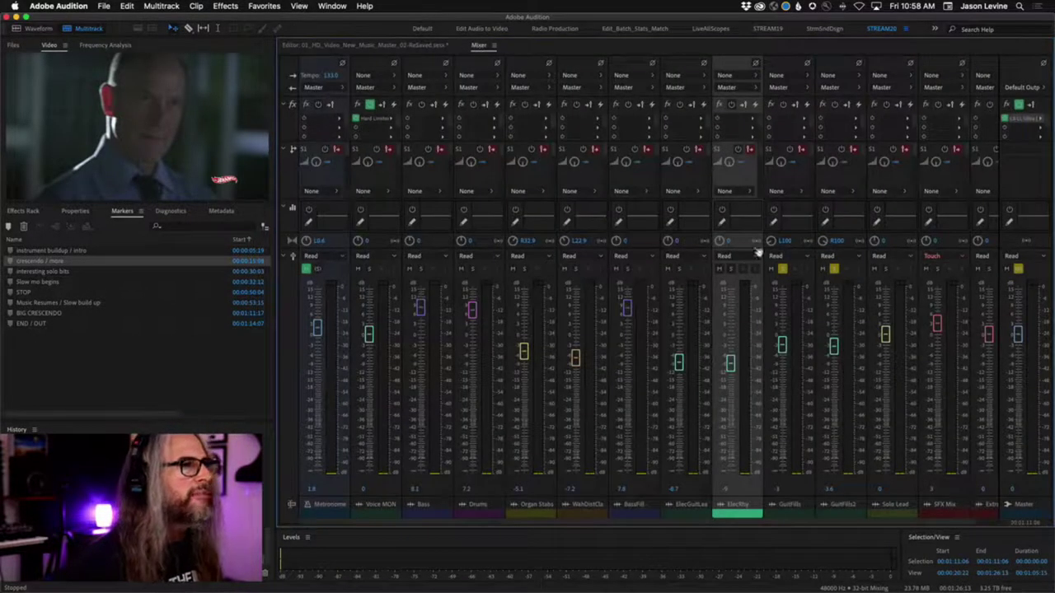
pyautogui.click(800, 193)
pyautogui.moveTo(841, 212)
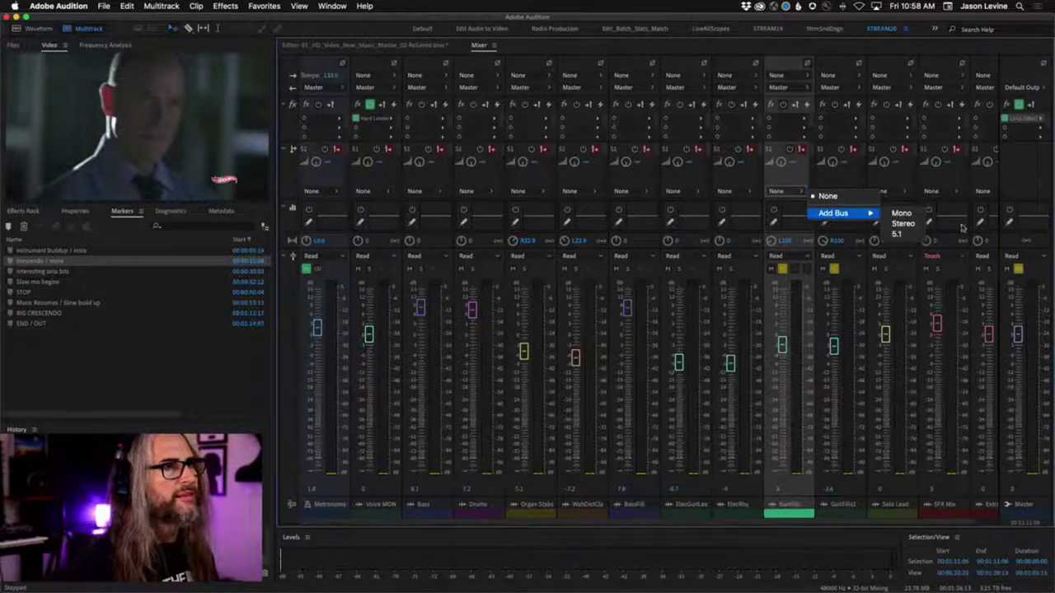
pyautogui.click(903, 224)
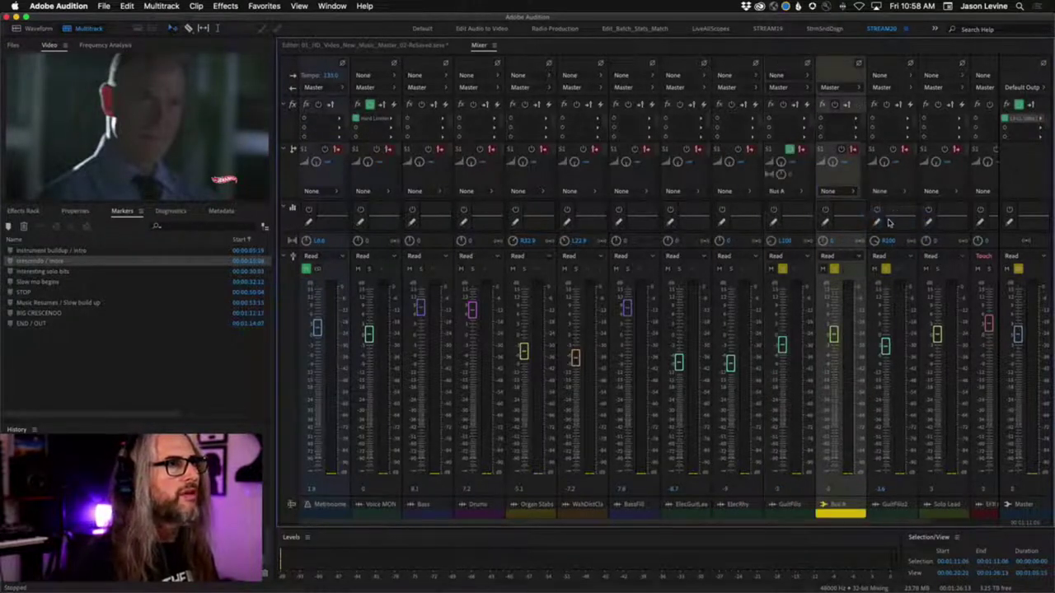
# Rename the new bus as GuitarFillEnd.
pyautogui.click(834, 504)
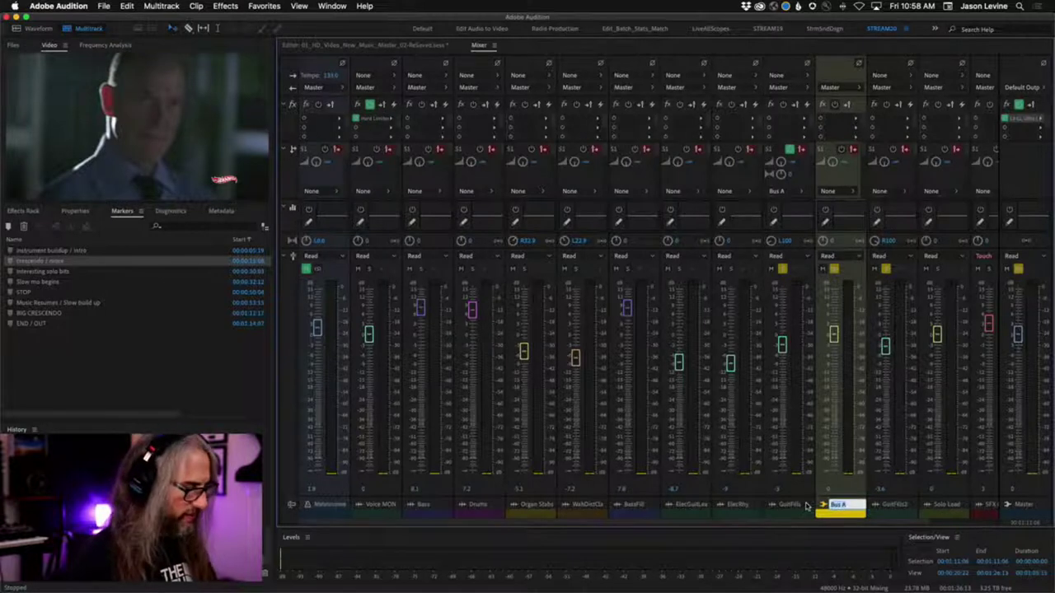
pyautogui.write('GuitarFil')
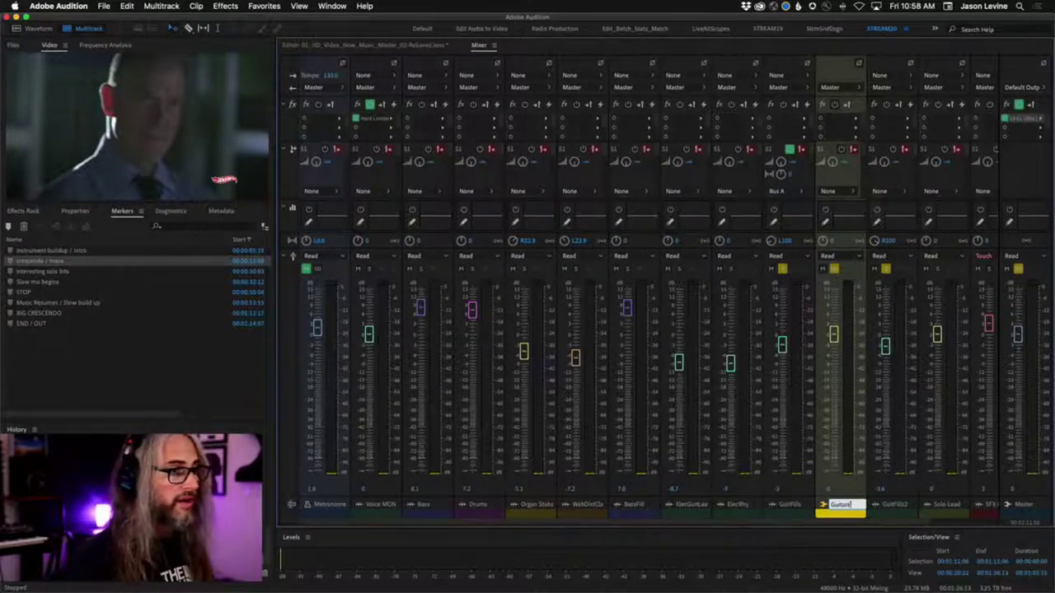
pyautogui.write('l')
pyautogui.press('Return')
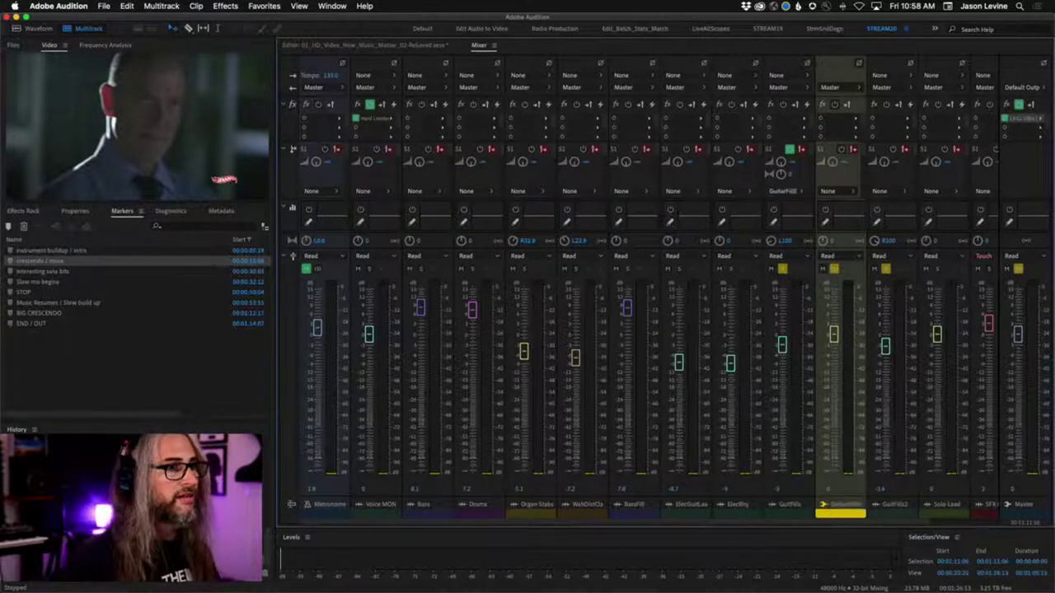
# Move the GuitFills2 track ahead of the GuitarFillEnd bus and assign its first send to that bus.
pyautogui.moveTo(885, 508); pyautogui.dragTo(817, 509)
pyautogui.click(853, 192)
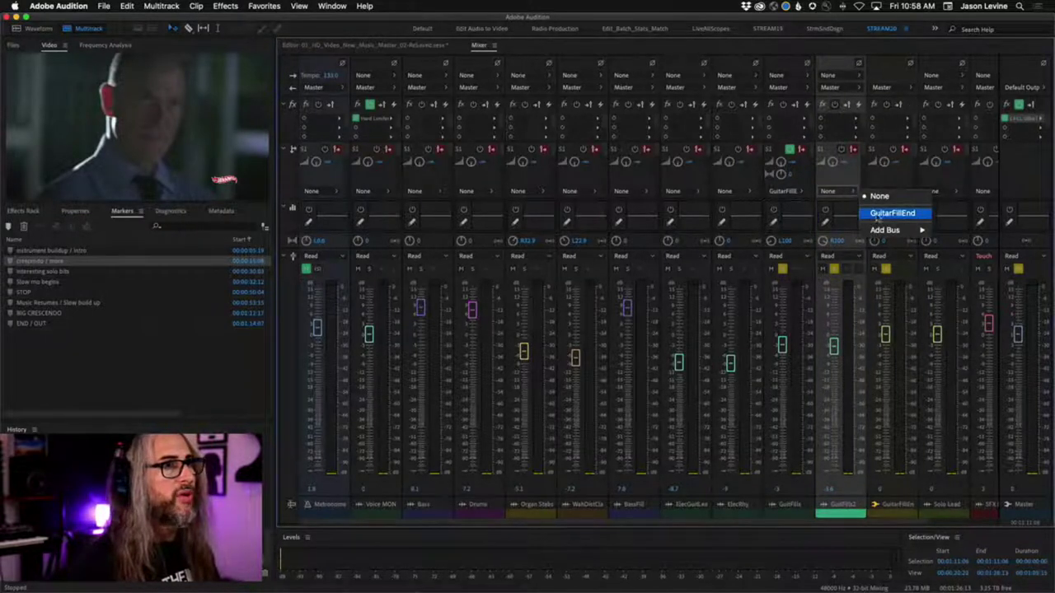
pyautogui.click(865, 214)
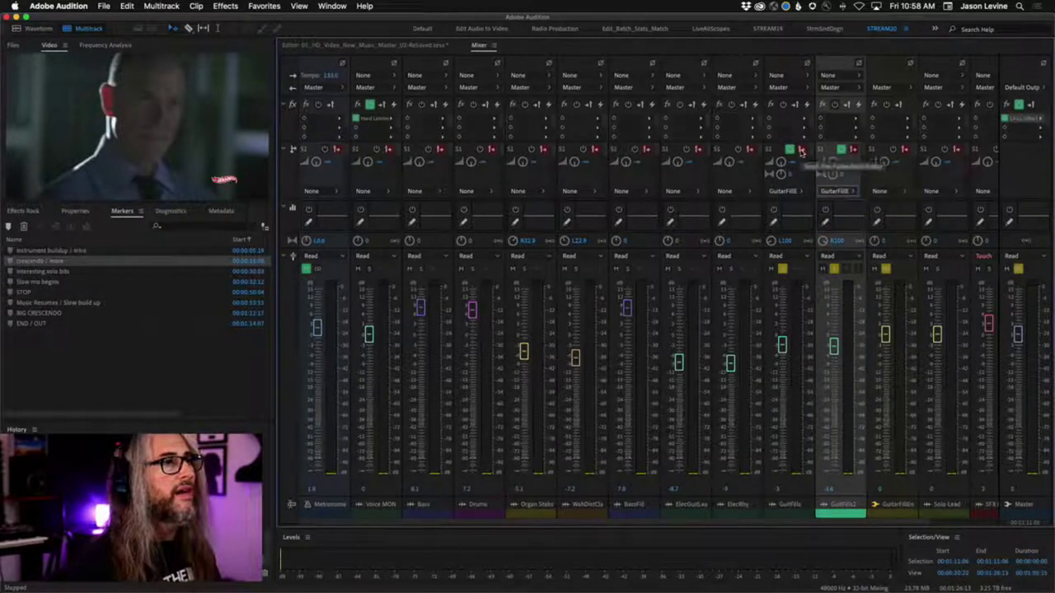
# Pan the first send of GuitFills to L100 and of GuitFills2 to about R99, and set both send levels to 0 dB.
pyautogui.click(801, 151)
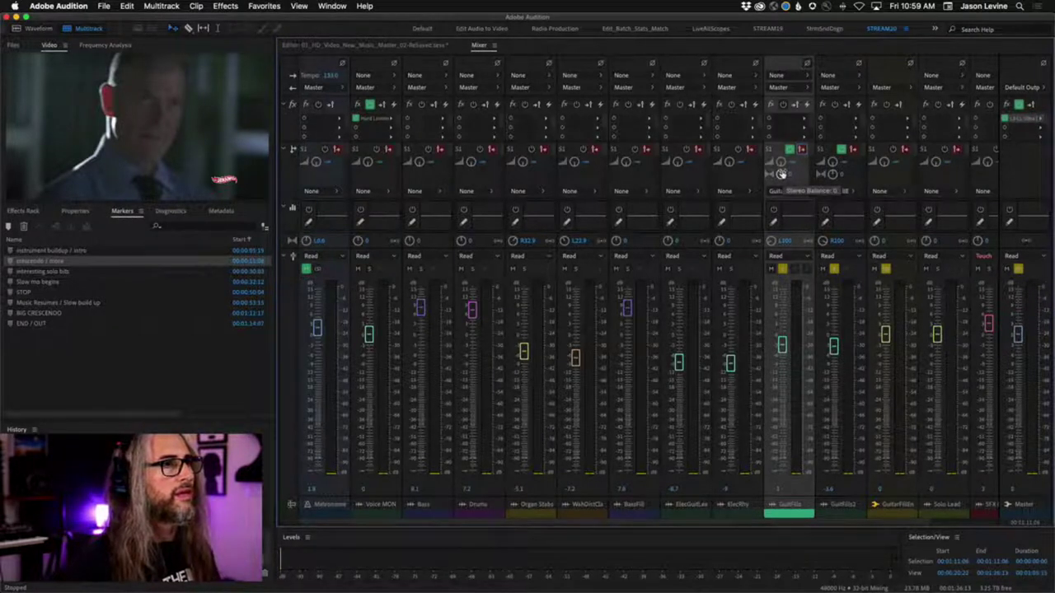
pyautogui.moveTo(780, 174); pyautogui.dragTo(765, 465)
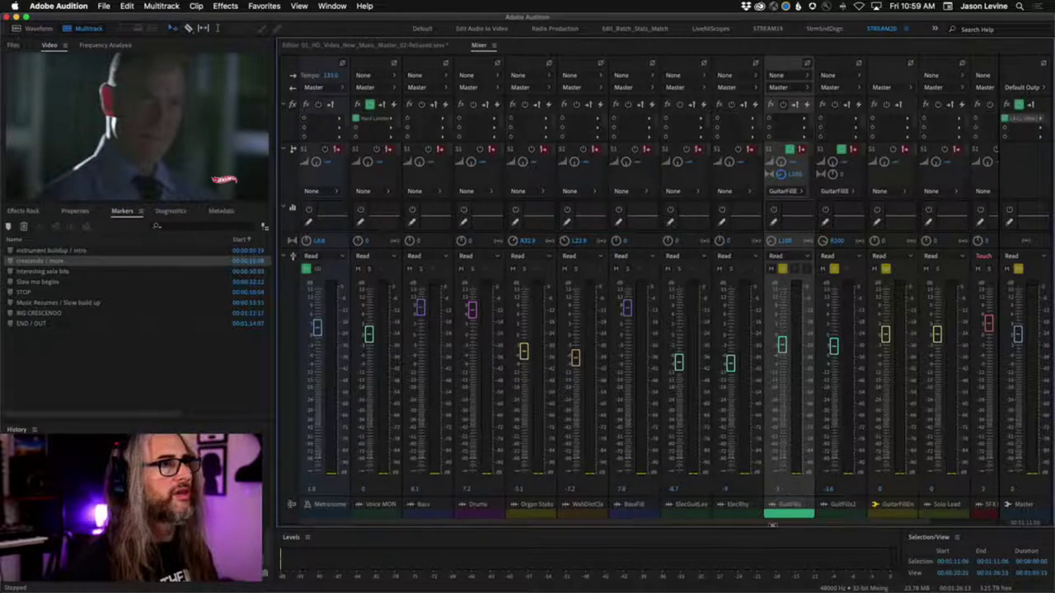
pyautogui.moveTo(831, 174); pyautogui.dragTo(826, 163)
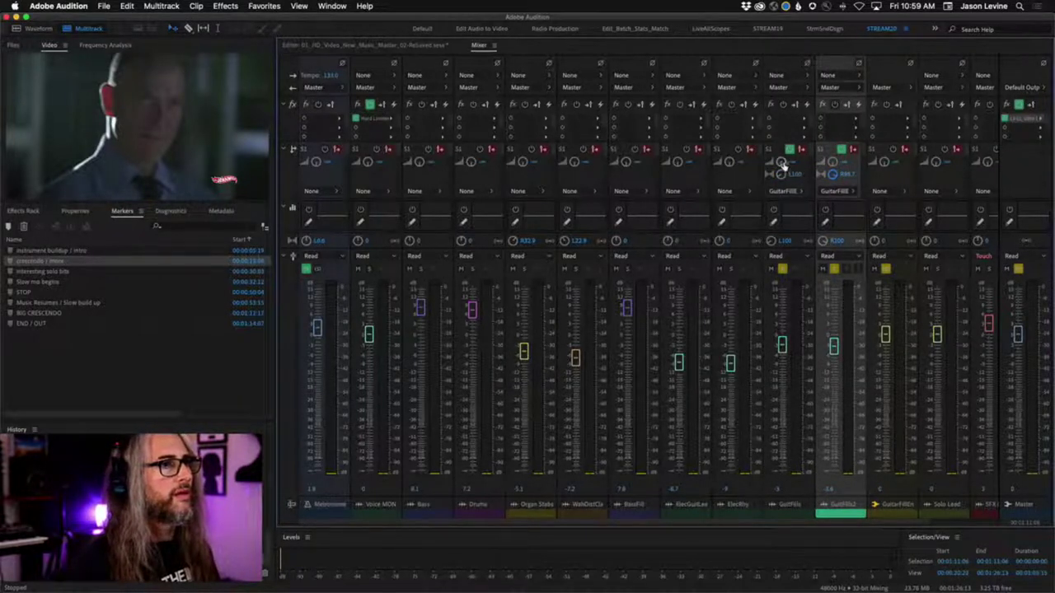
pyautogui.click(790, 162)
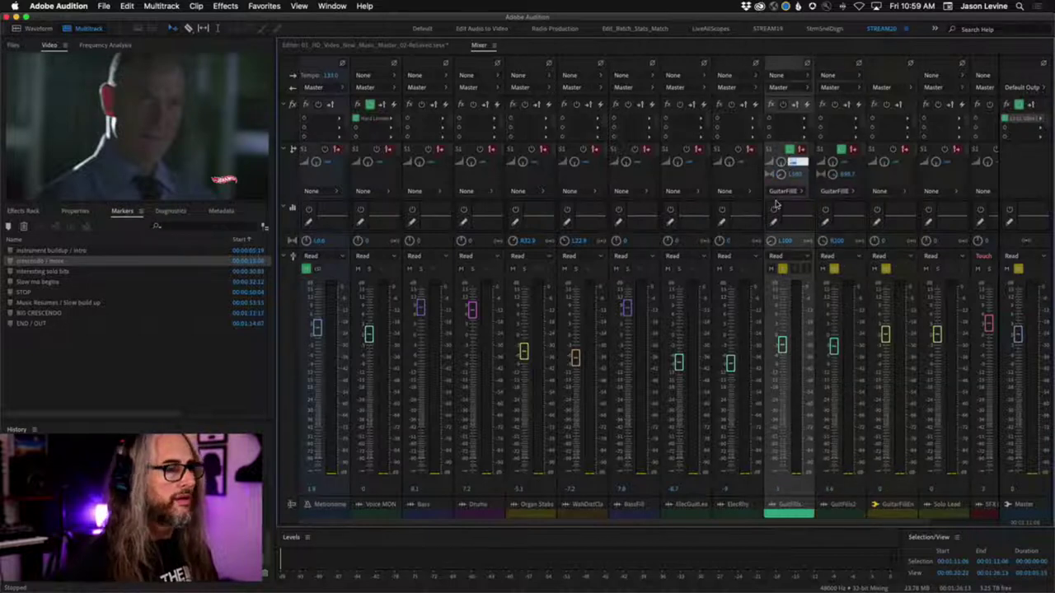
pyautogui.click(847, 162)
pyautogui.write('0')
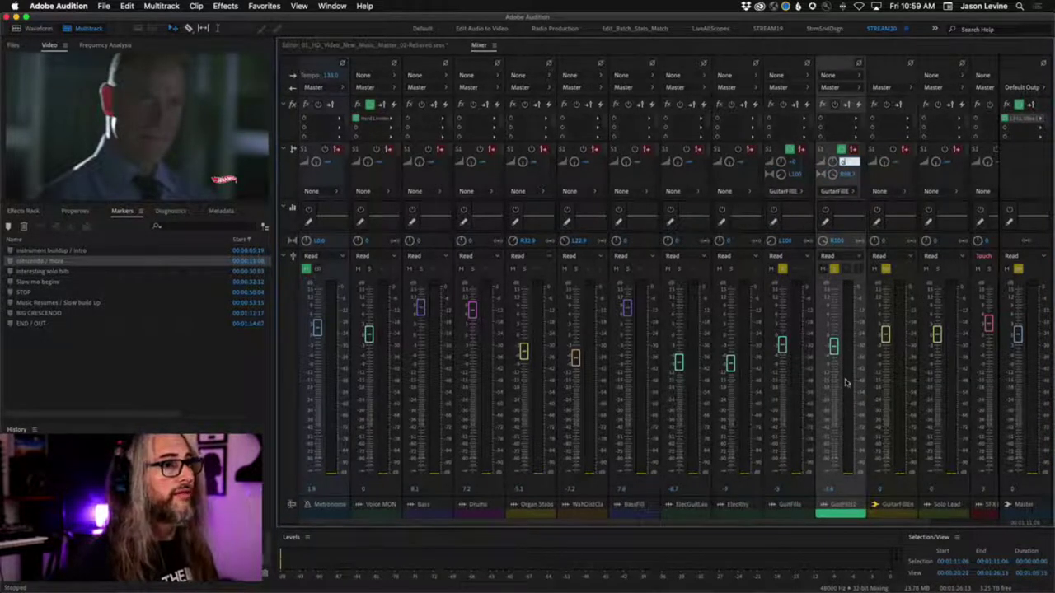
# Play the guitar fills with the GuitarFillEnd fader fully lowered and again raised, and set the bus level to -3.7 dB.
pyautogui.moveTo(885, 334)
pyautogui.mouseDown()
pyautogui.moveTo(884, 381)
pyautogui.moveTo(885, 355)
pyautogui.mouseUp()
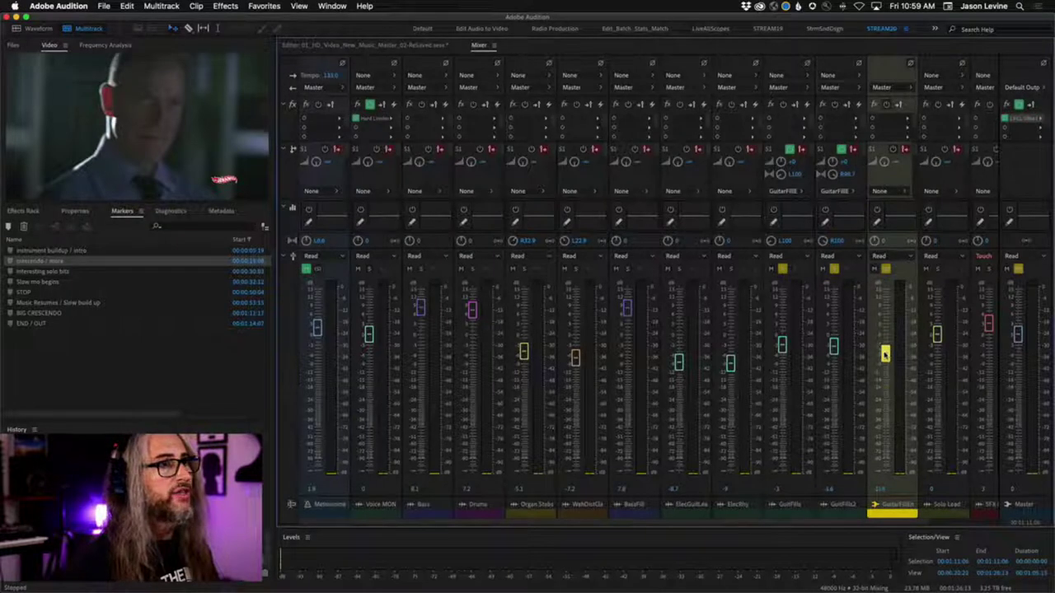
pyautogui.press('space')
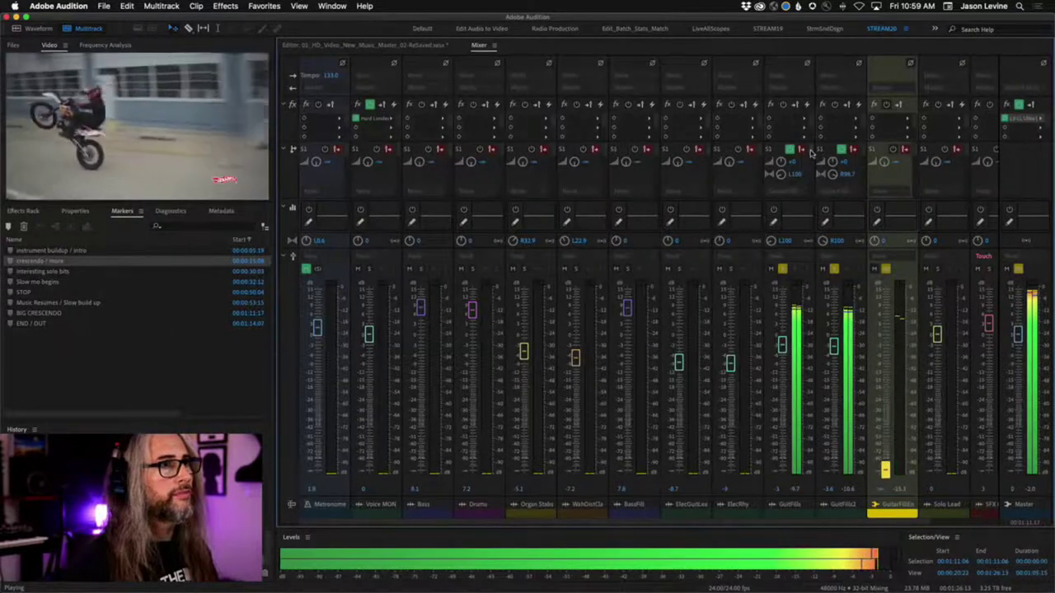
pyautogui.press('space')
pyautogui.moveTo(883, 468); pyautogui.dragTo(884, 334)
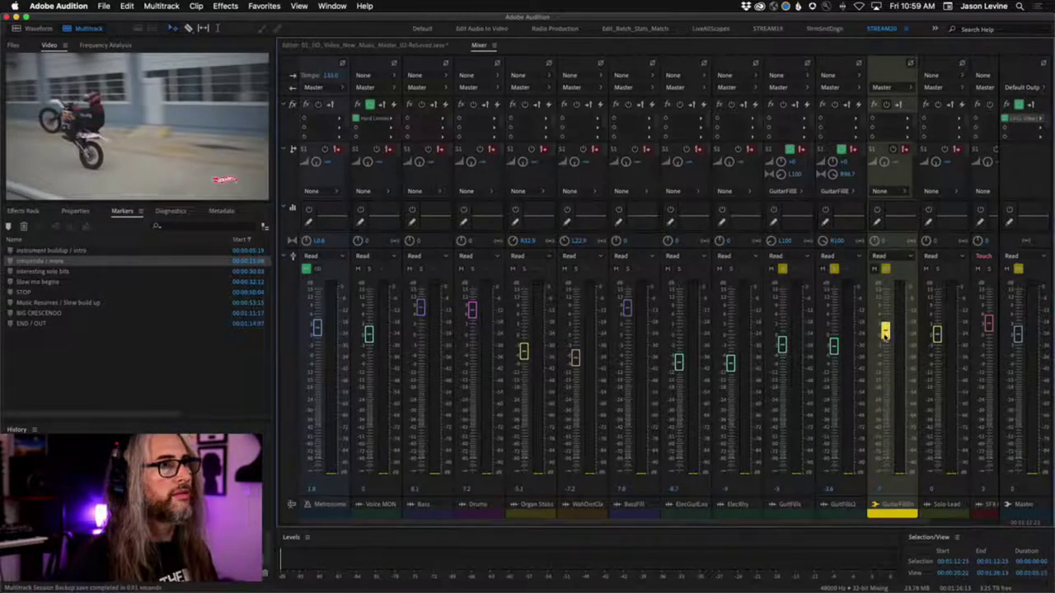
pyautogui.press('space')
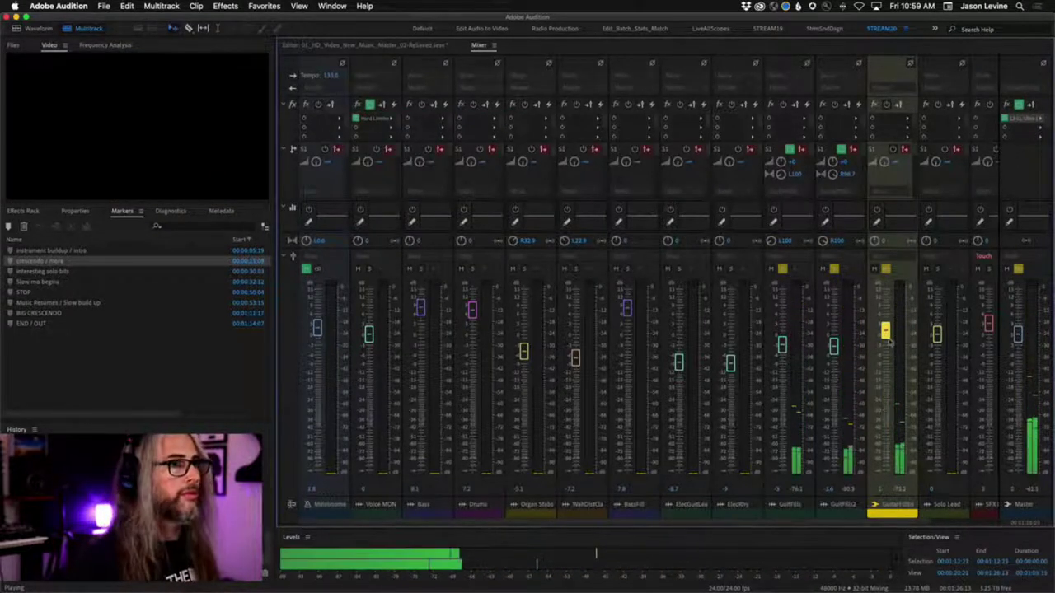
pyautogui.press('space')
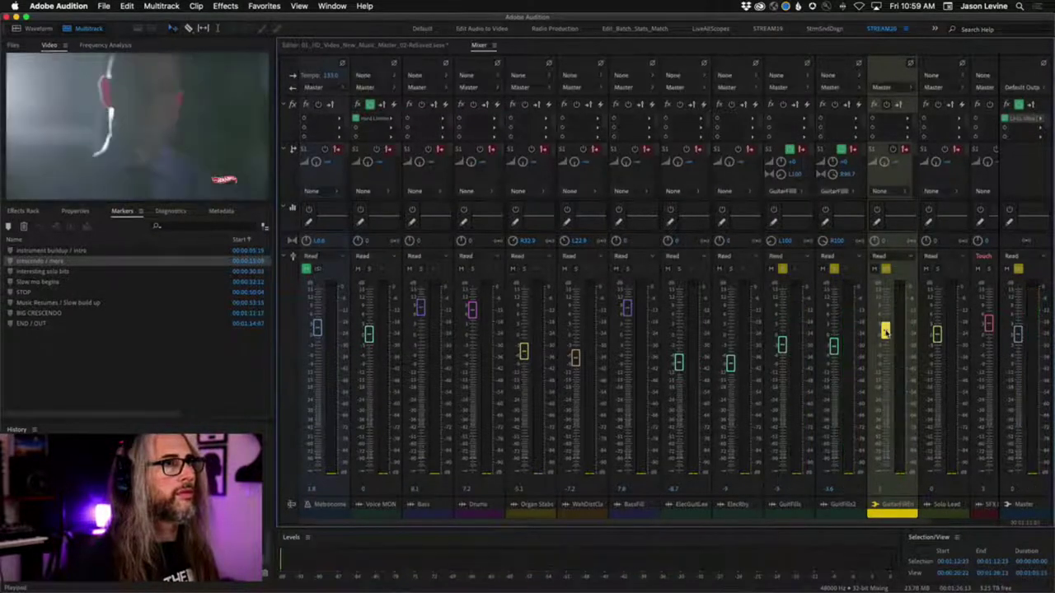
pyautogui.moveTo(885, 331); pyautogui.dragTo(885, 346)
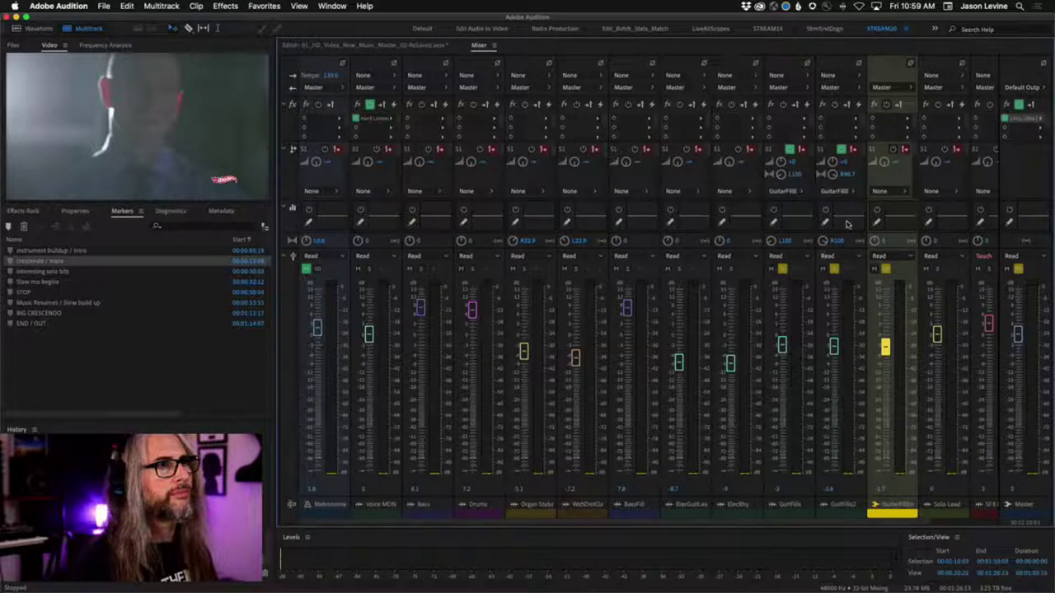
# Set the first send of both GuitFills and GuitFills2 to None.
pyautogui.click(800, 191)
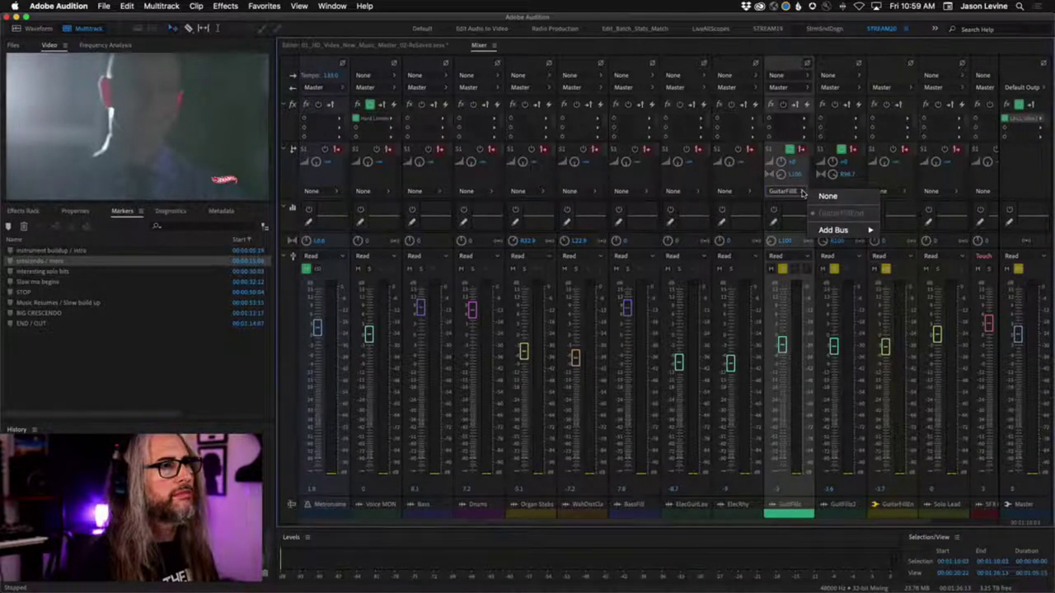
pyautogui.click(827, 196)
pyautogui.click(852, 191)
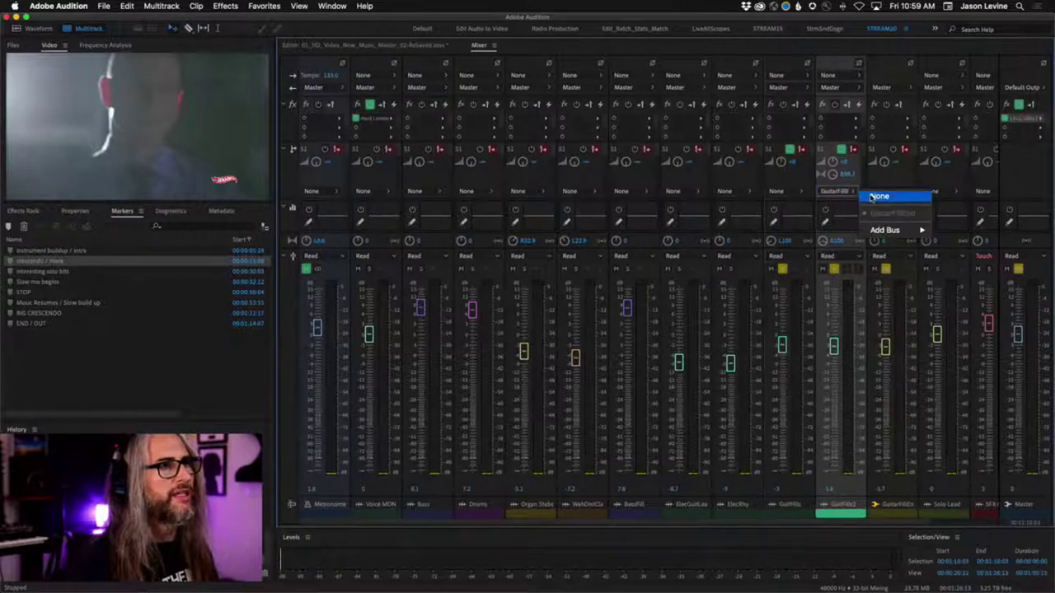
pyautogui.press('Escape')
# Route the main outputs of GuitFills and GuitFills2 from Master to the GuitarFillEnd bus.
pyautogui.click(796, 88)
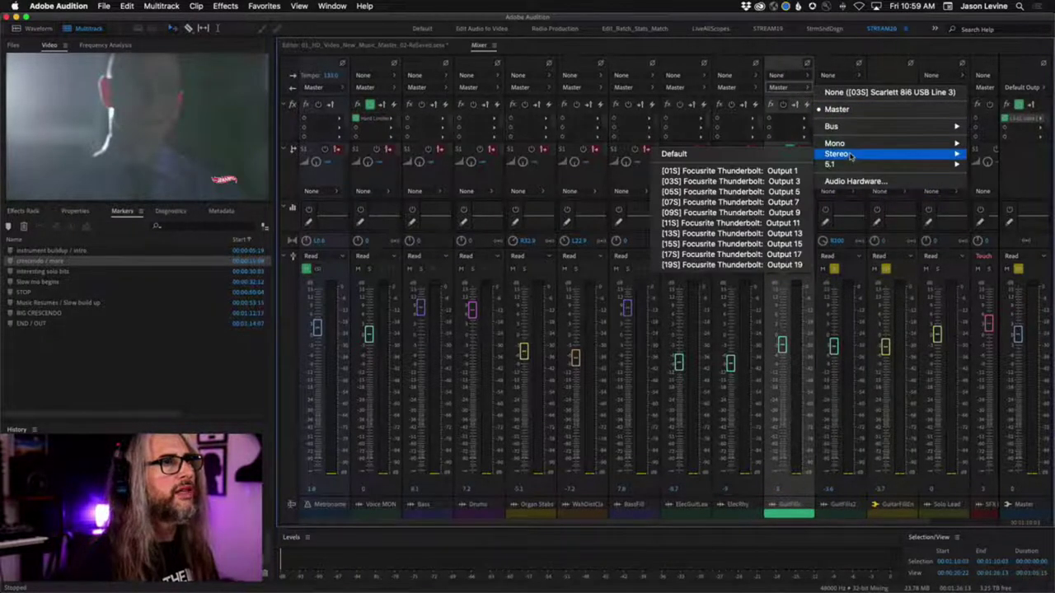
pyautogui.moveTo(866, 127)
pyautogui.click(1000, 126)
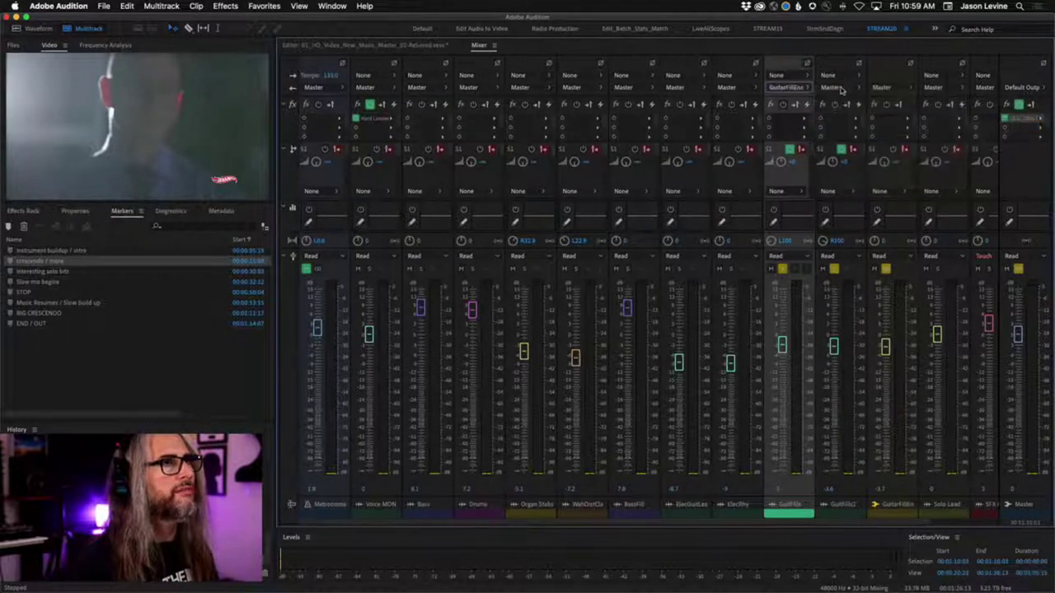
pyautogui.click(829, 87)
pyautogui.moveTo(918, 126)
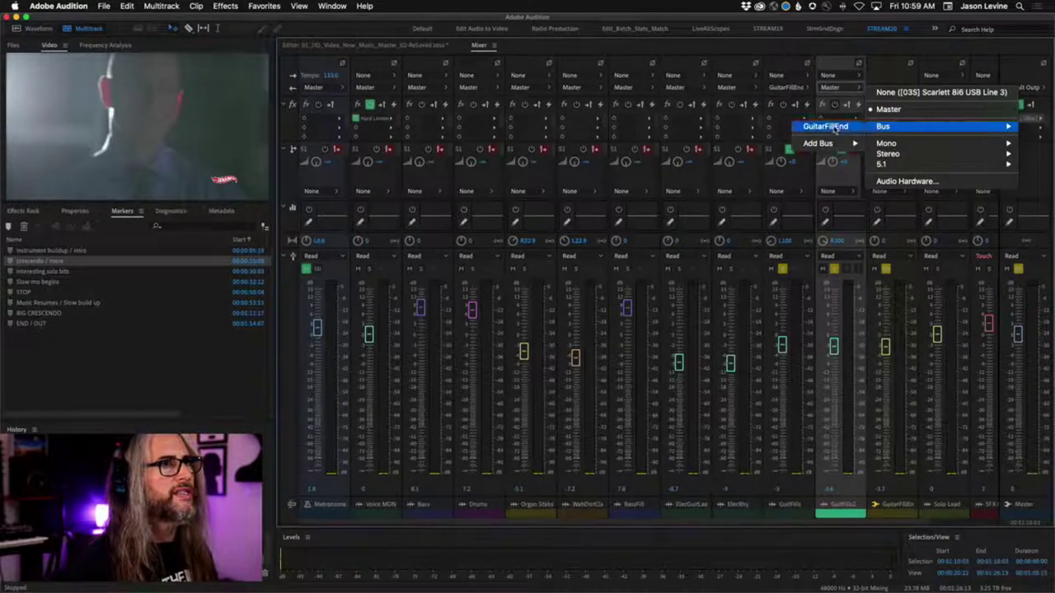
pyautogui.click(833, 127)
# Play the guitar fills through the GuitarFillEnd bus while adjusting its fader to -3 dB.
pyautogui.press('space')
pyautogui.click(885, 351)
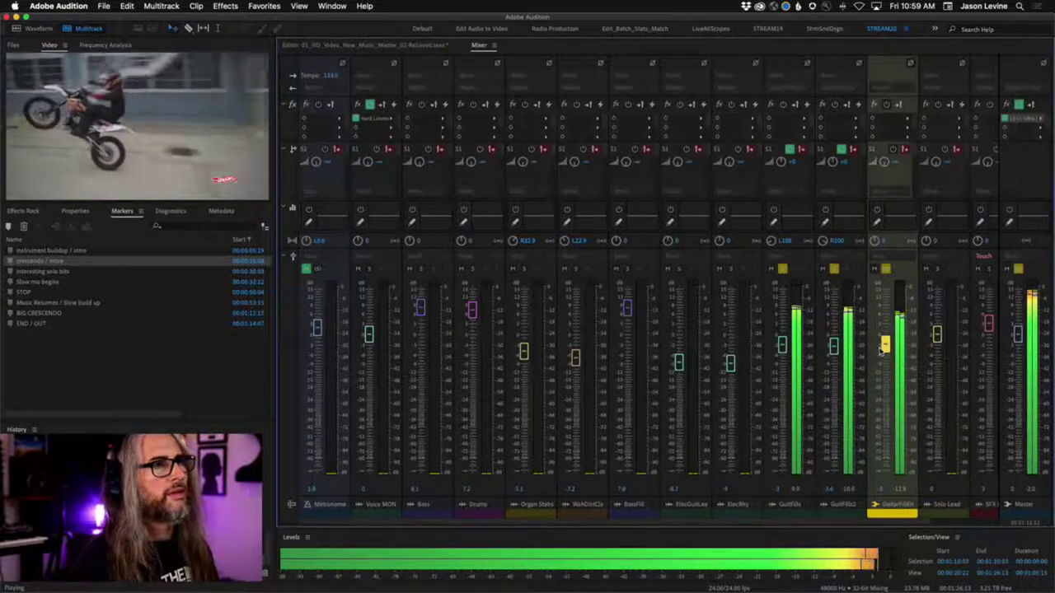
pyautogui.press('space')
pyautogui.press('space')
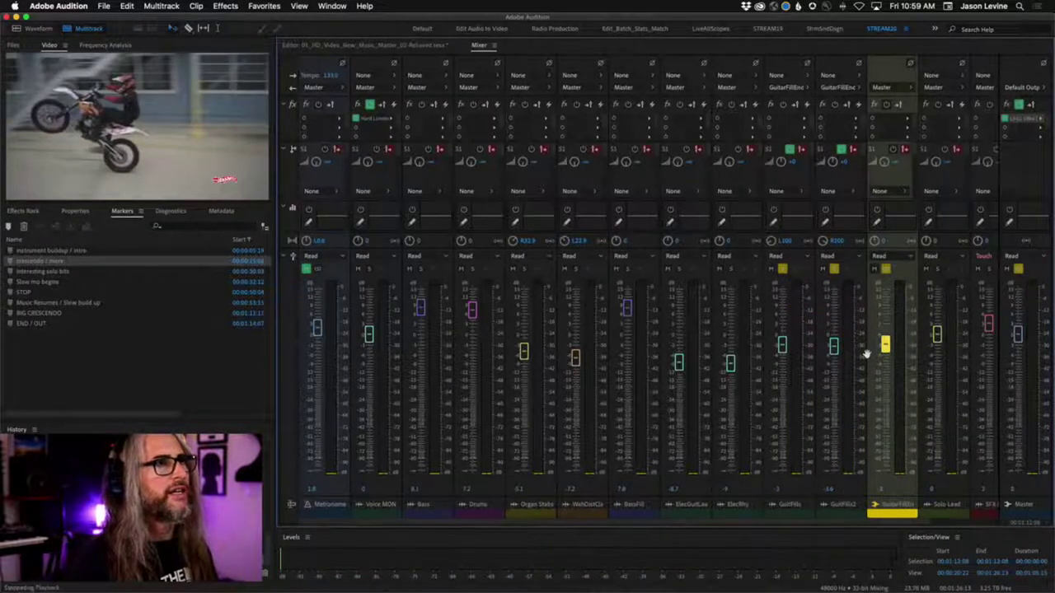
pyautogui.press('space')
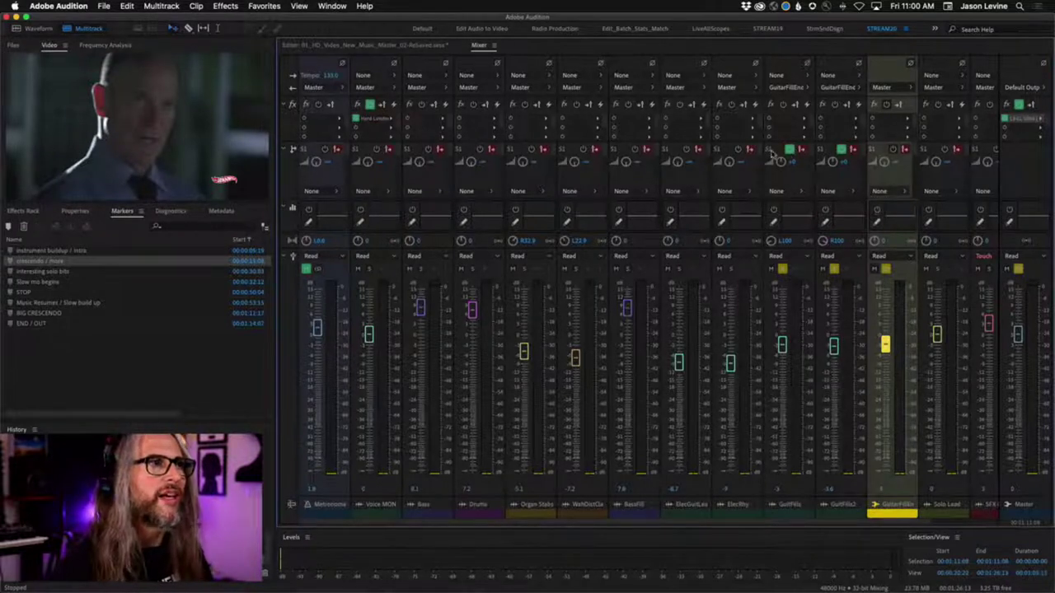
# Switch off the first sends of GuitFills and GuitFills2, sweep the GuitarFillEnd fader down during playback, and leave it at +0.1 dB.
pyautogui.click(787, 156)
pyautogui.click(846, 160)
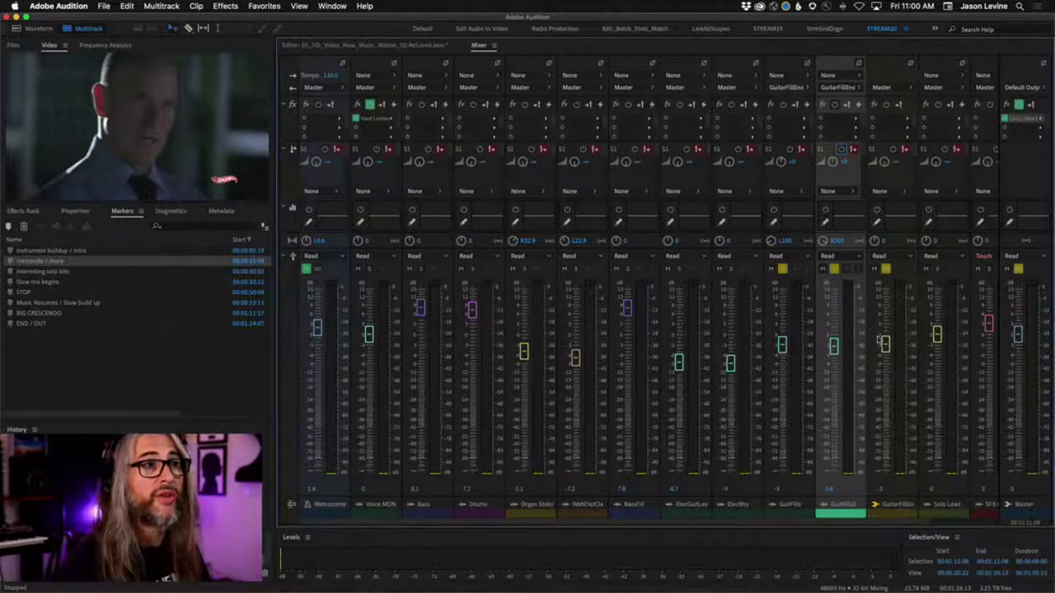
pyautogui.press('space')
pyautogui.click(885, 345)
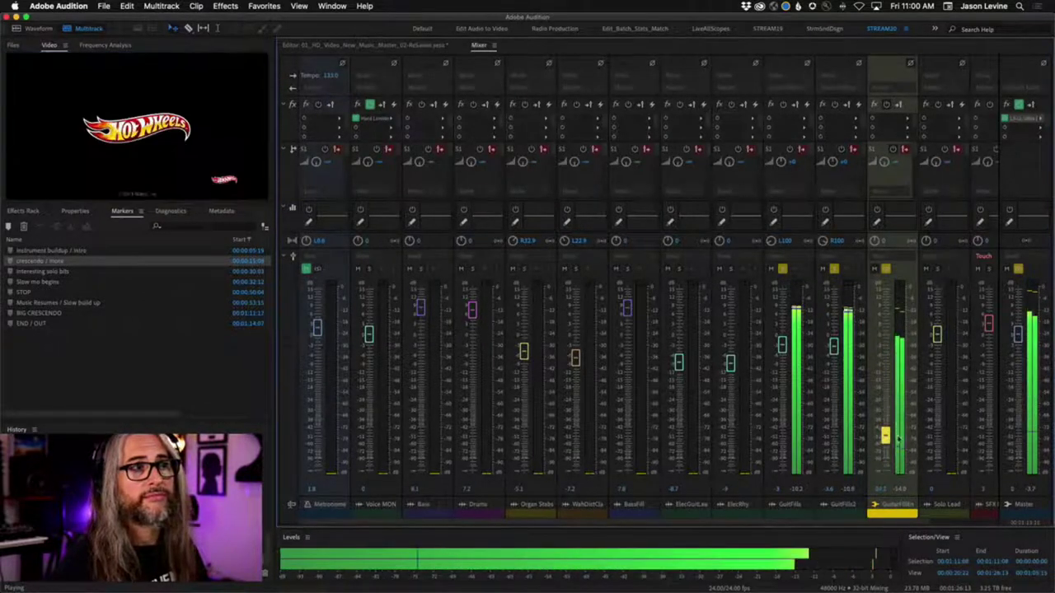
pyautogui.press('space')
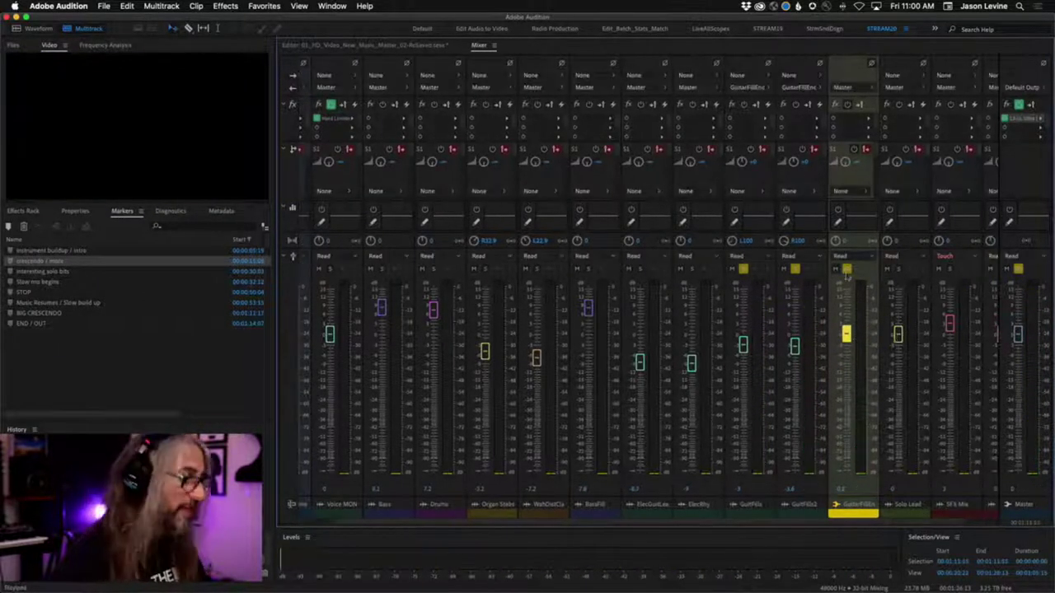
# Place the playhead at 00:01:01:03 in the multitrack timeline and return to the Mixer.
pyautogui.click(351, 45)
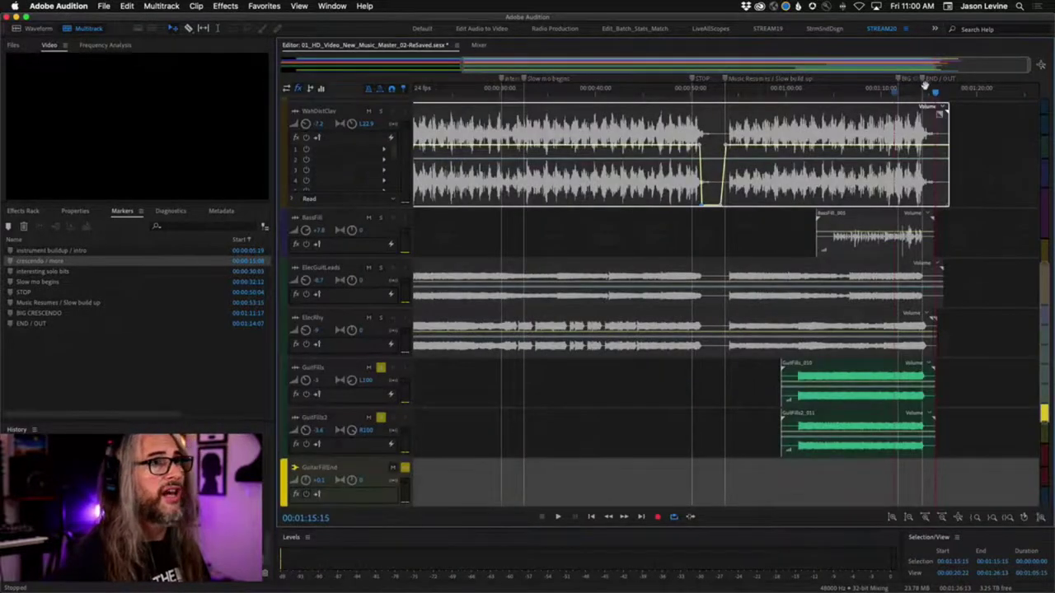
pyautogui.click(788, 107)
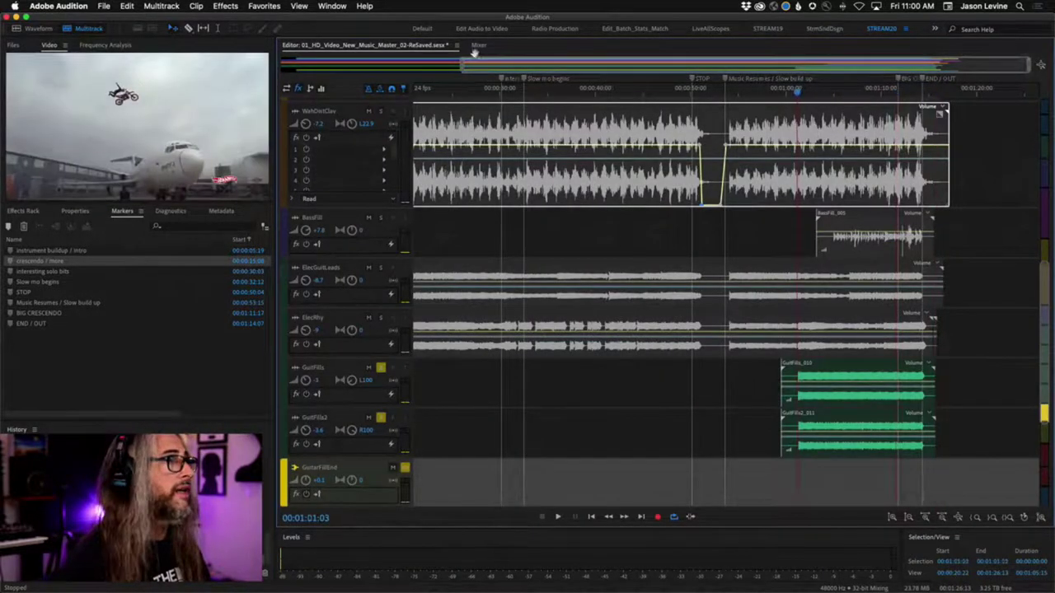
pyautogui.click(479, 46)
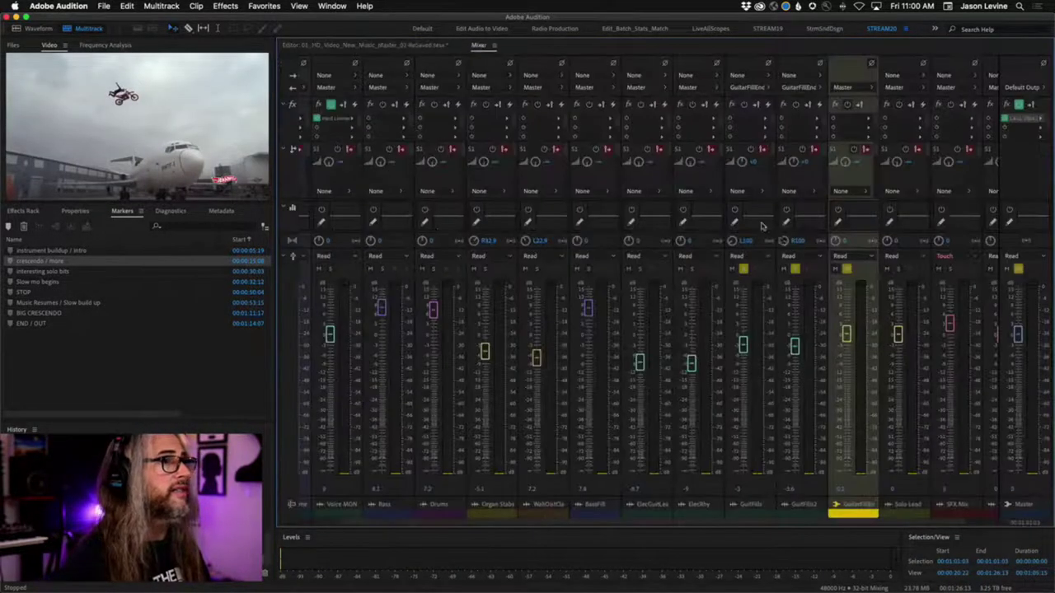
# Add the Waves AU effect MannyM EQ (s) to the first effect slot of the GuitarFillEnd bus and reposition its window.
pyautogui.click(868, 121)
pyautogui.moveTo(885, 276)
pyautogui.moveTo(810, 321)
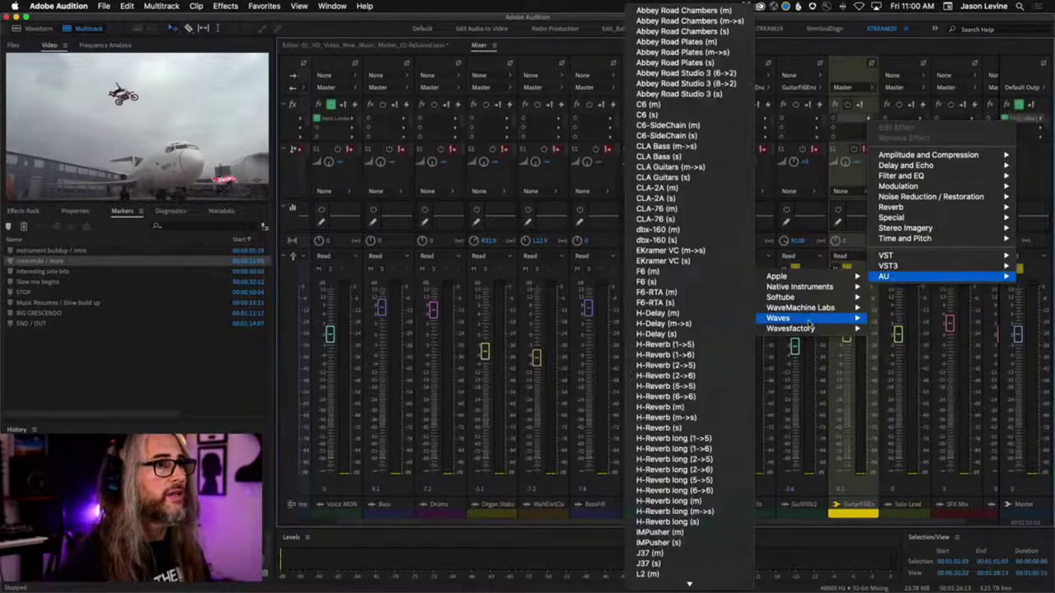
pyautogui.scroll(-10, 709, 362)
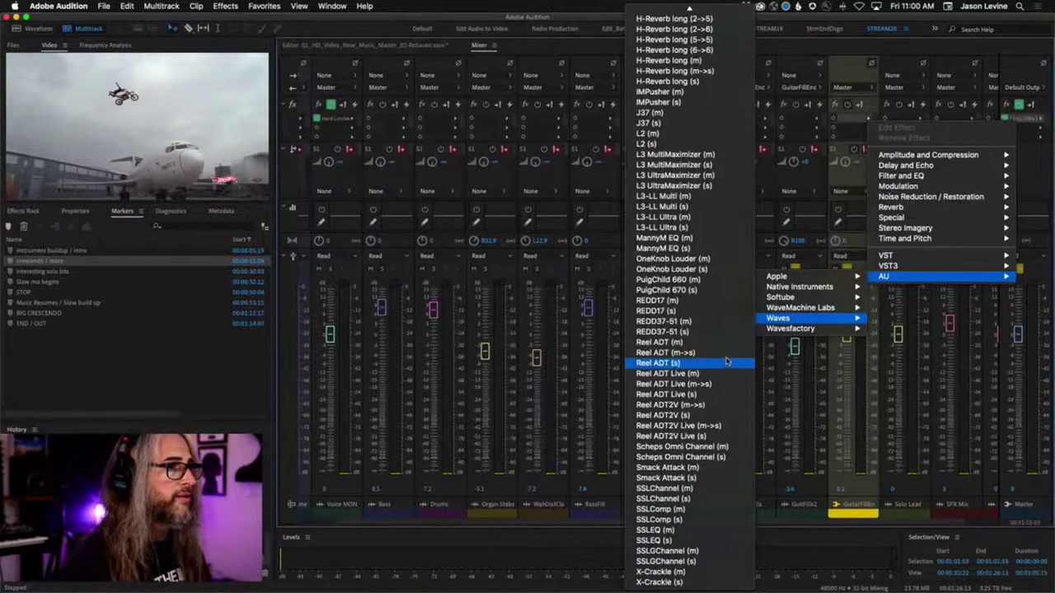
pyautogui.click(808, 189)
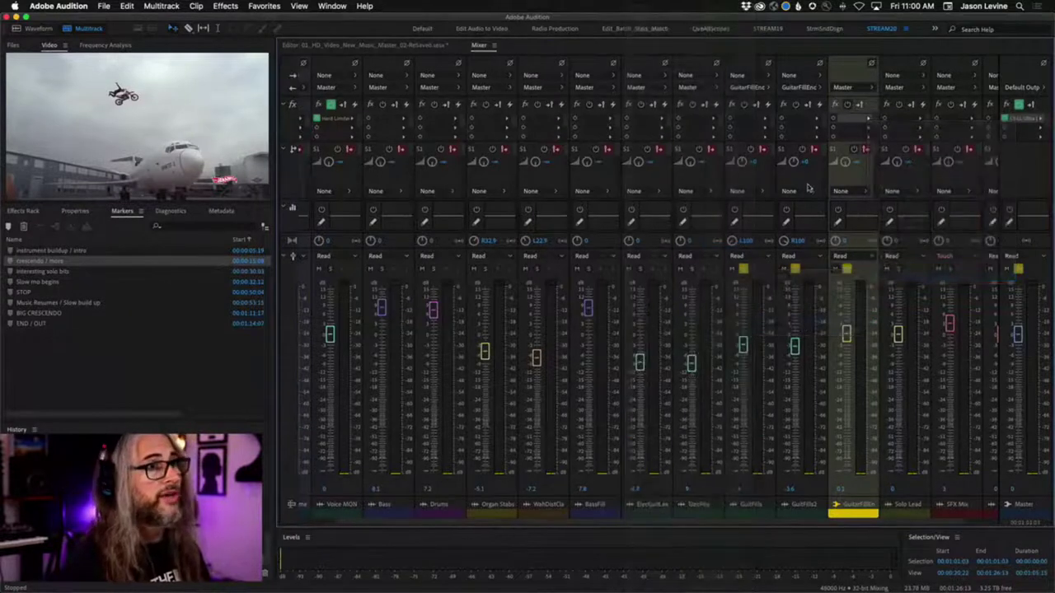
pyautogui.moveTo(540, 143); pyautogui.dragTo(734, 64)
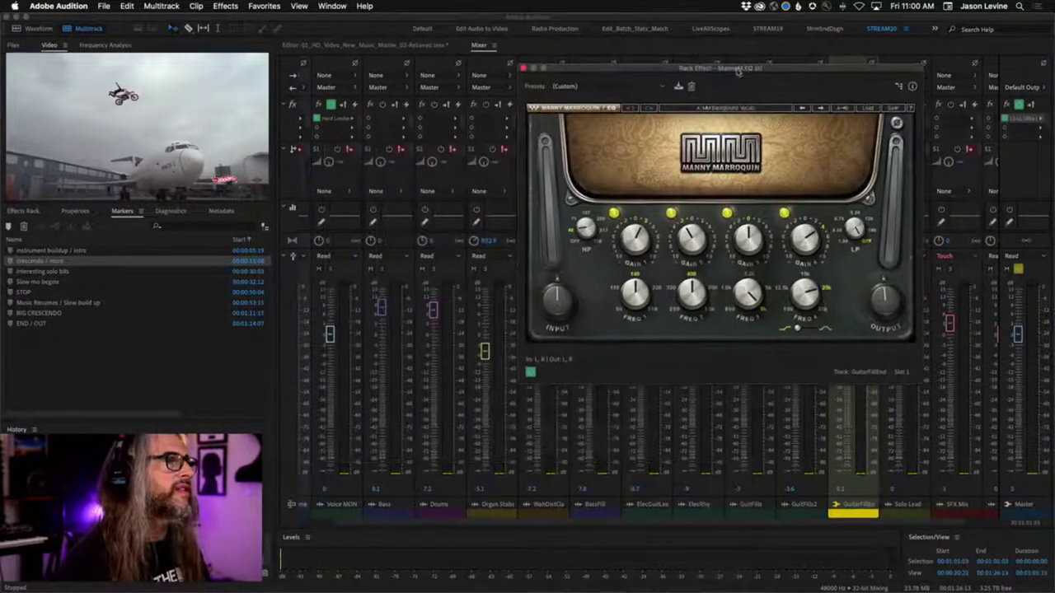
# Load the Yoad Nevo preset Guitar Power Chords into the GuitarFillEnd bus's MannyM EQ and move the effect window clear of the bus strip.
pyautogui.click(867, 109)
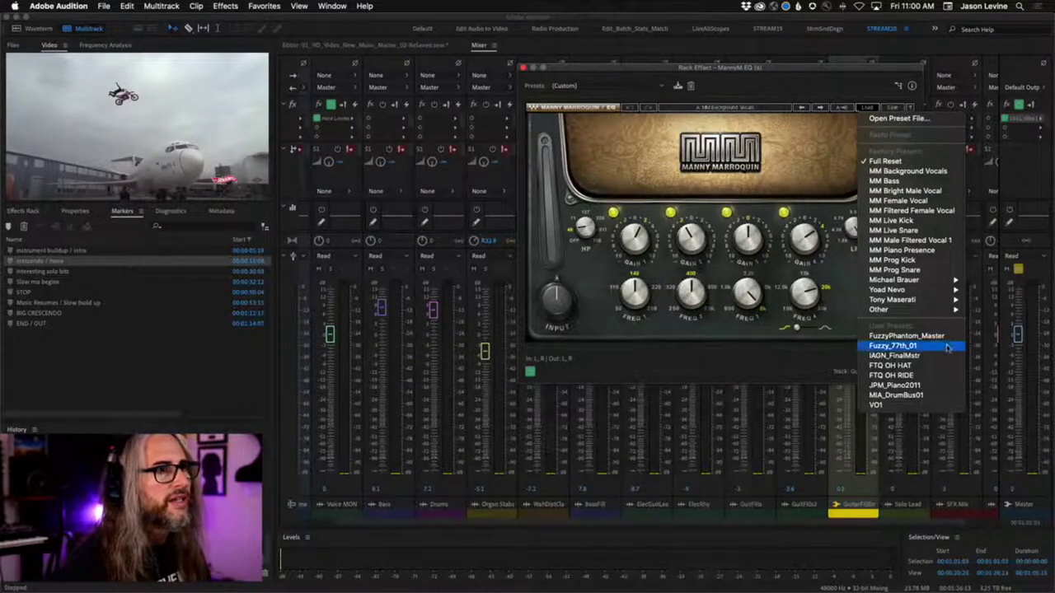
pyautogui.moveTo(934, 281)
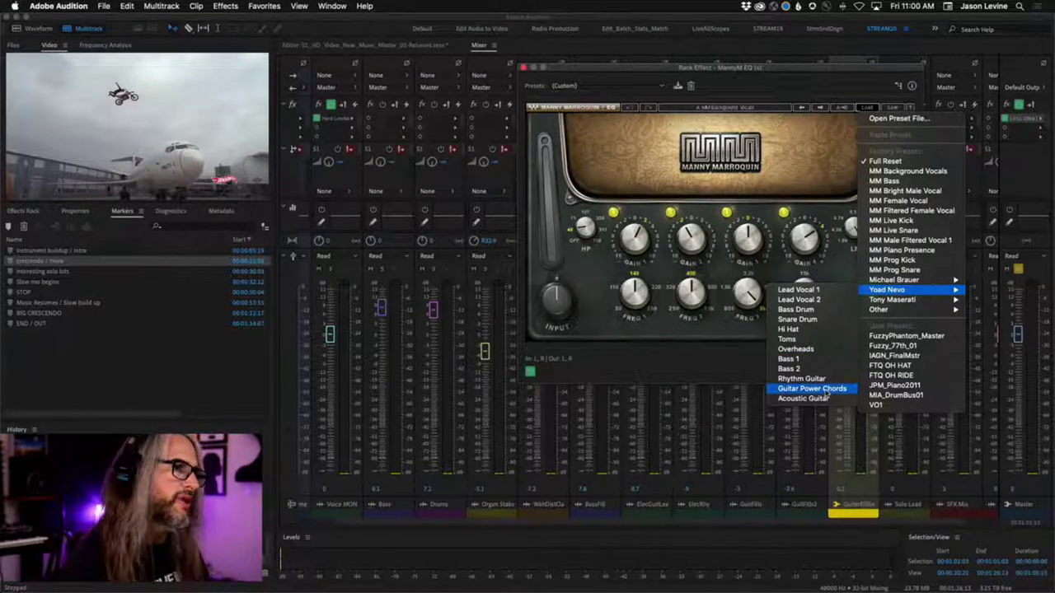
pyautogui.click(812, 388)
pyautogui.moveTo(800, 68); pyautogui.dragTo(604, 65)
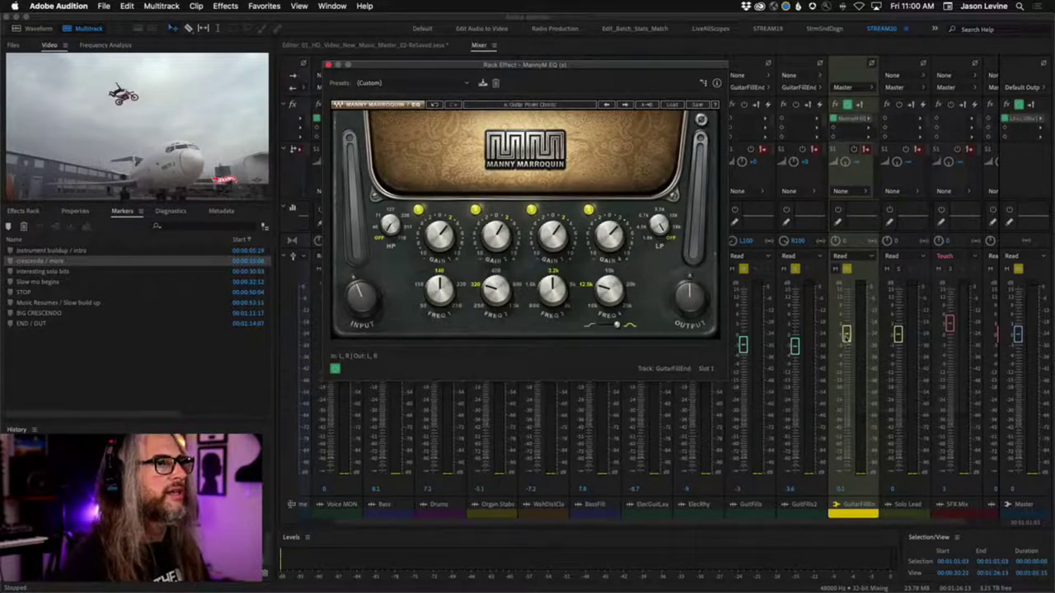
# Lower the GuitarFillEnd fader to about -3.8 dB and play the fills, bypassing and re-enabling the MannyM EQ to compare the sound.
pyautogui.moveTo(846, 334); pyautogui.dragTo(845, 397)
pyautogui.press('space')
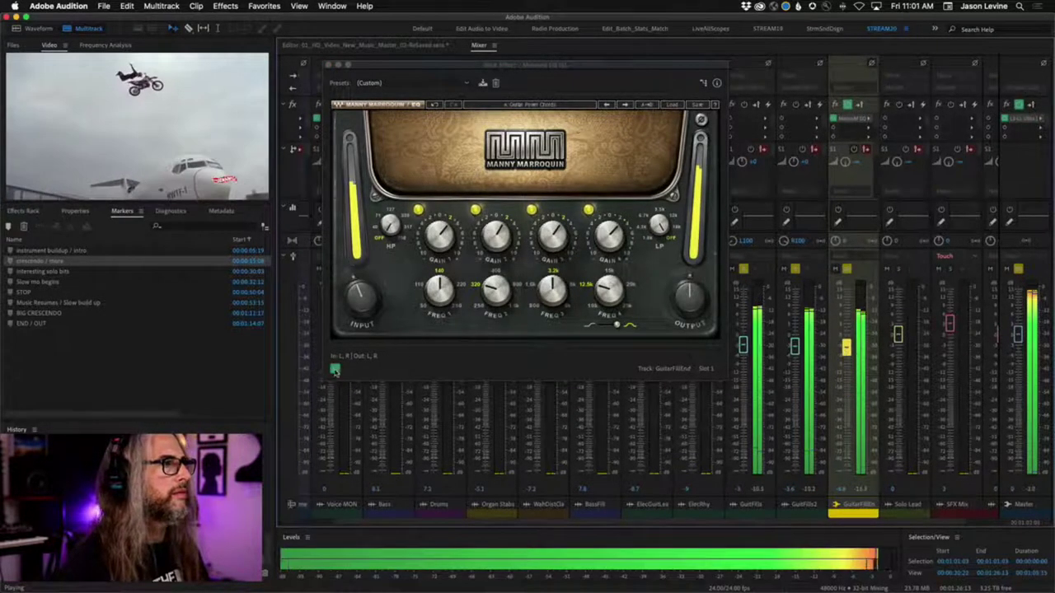
pyautogui.click(334, 369)
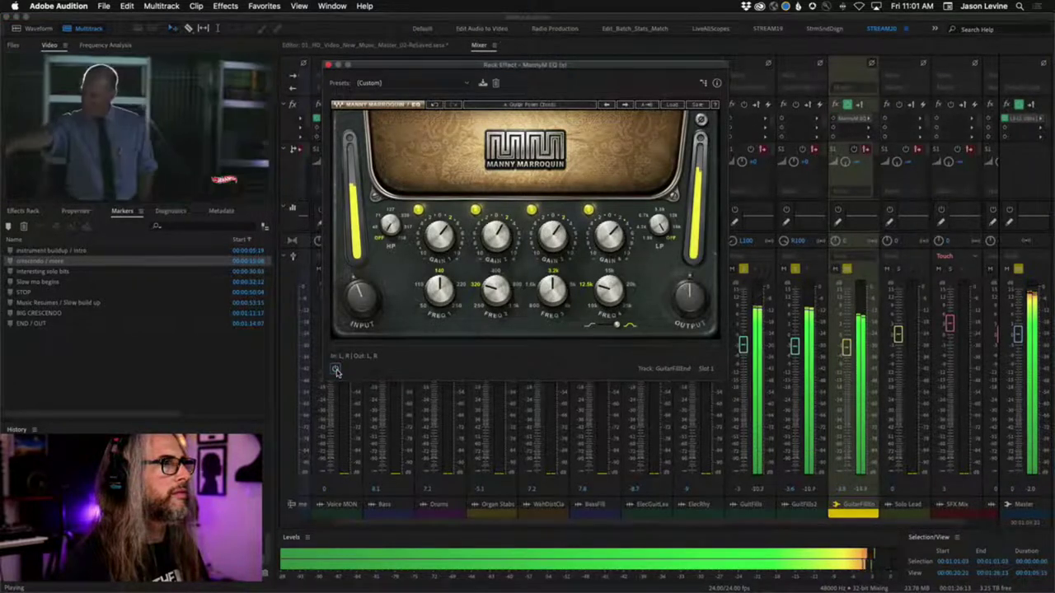
pyautogui.click(334, 370)
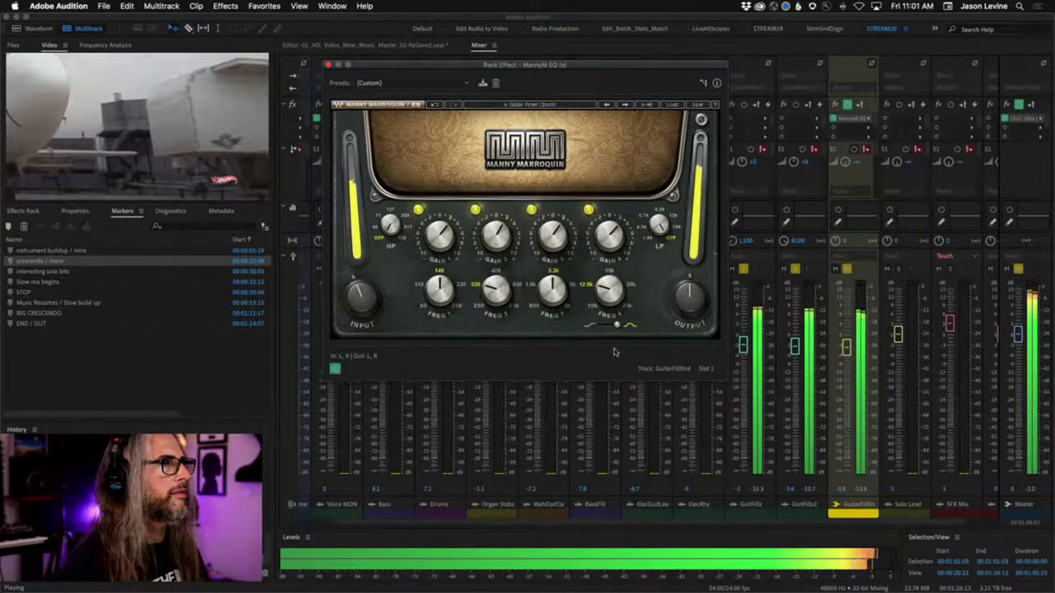
pyautogui.press('space')
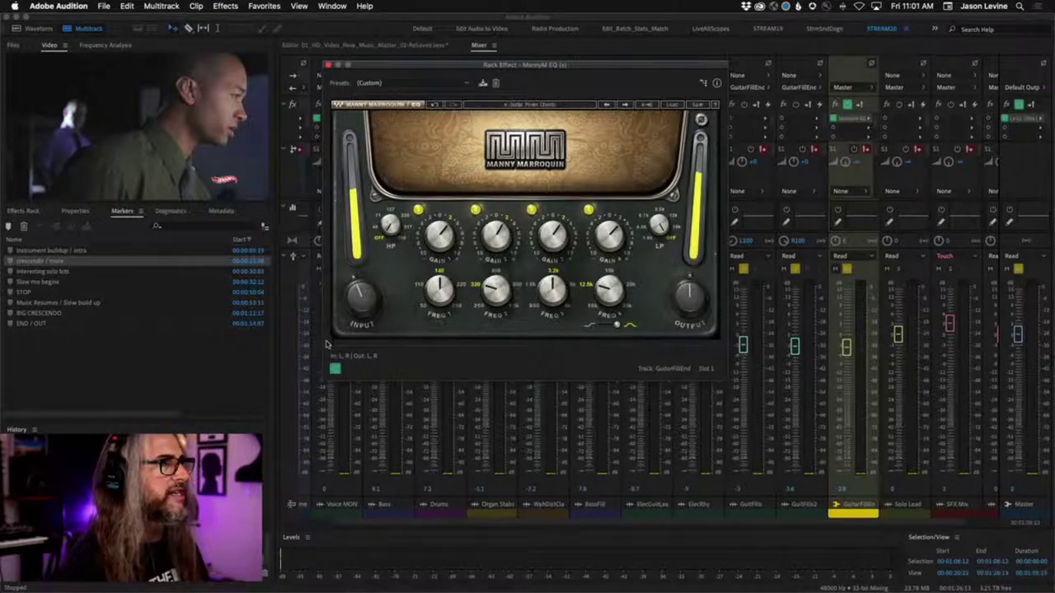
# Load the Yoad Nevo preset Rhythm Guitar into the MannyM EQ and play the fills, comparing the sound with the effect off and on.
pyautogui.click(671, 105)
pyautogui.moveTo(741, 286)
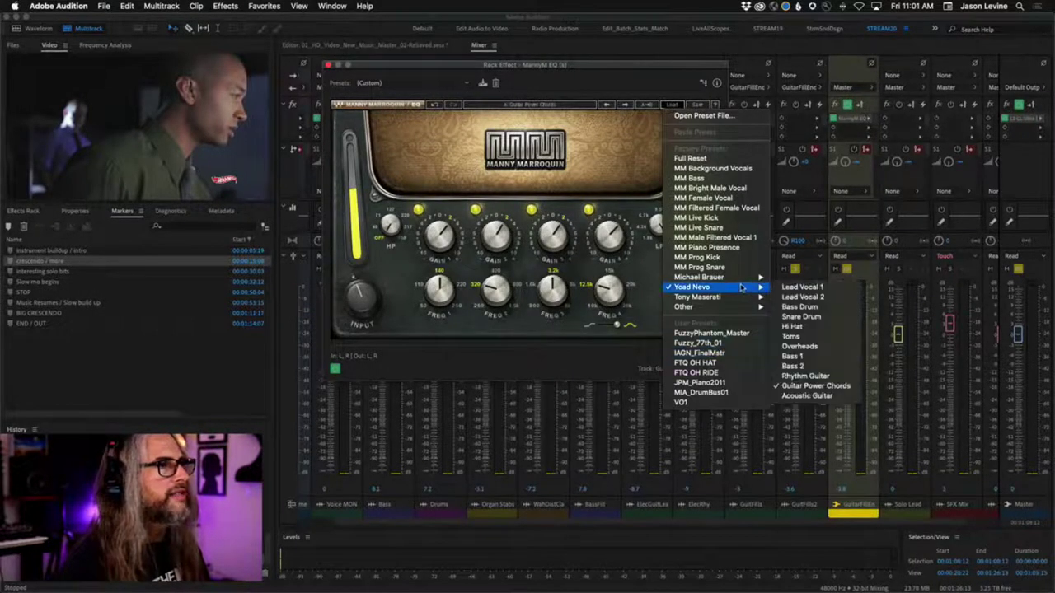
pyautogui.click(805, 376)
pyautogui.press('space')
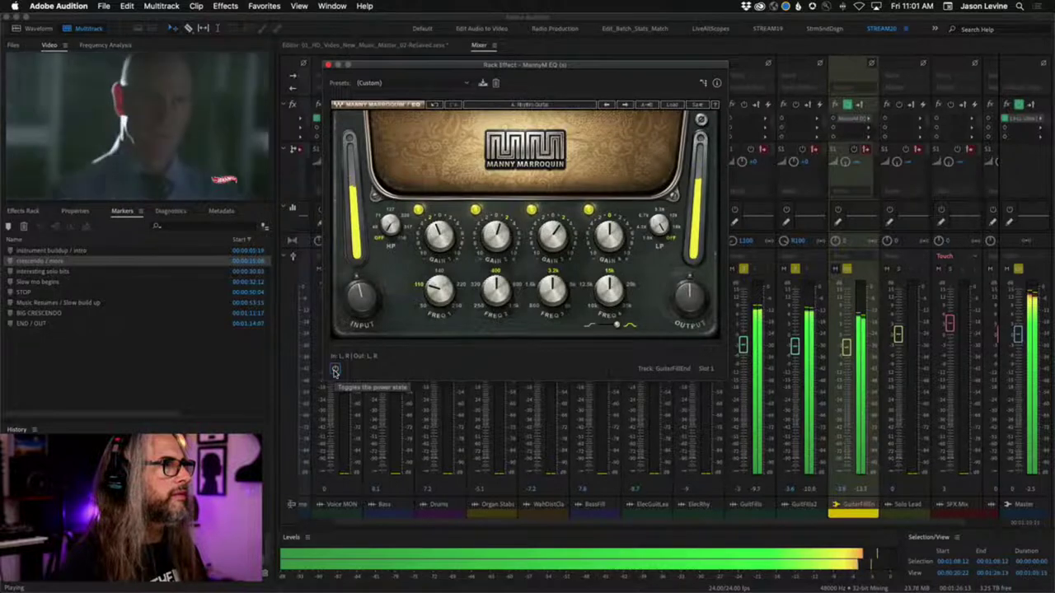
pyautogui.click(335, 370)
pyautogui.press('space')
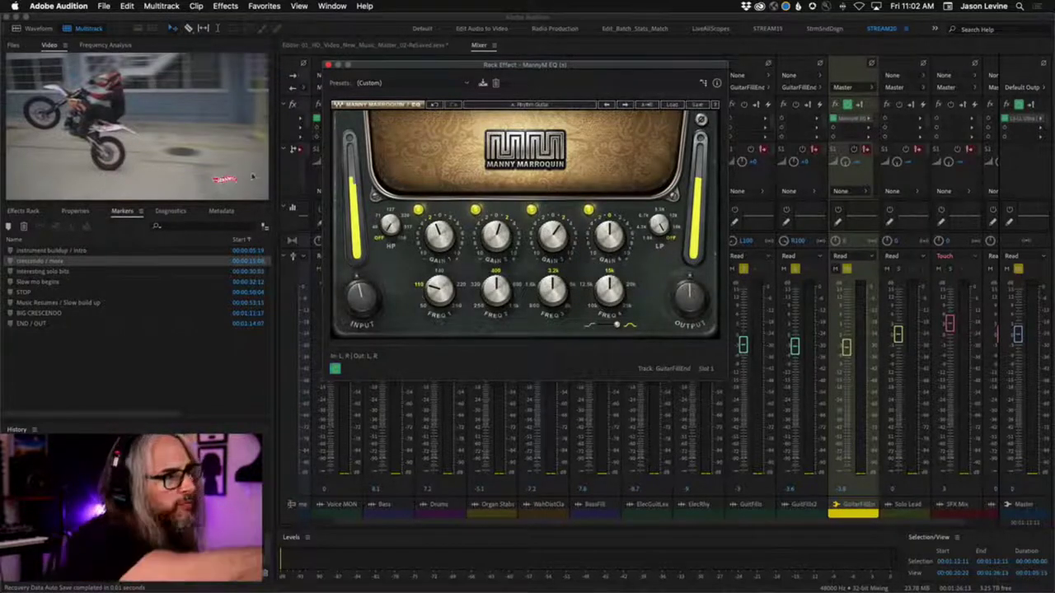
# Return to the multitrack timeline and move the MannyM EQ window down so the track headers and clips are uncovered.
pyautogui.moveTo(437, 239); pyautogui.dragTo(438, 237)
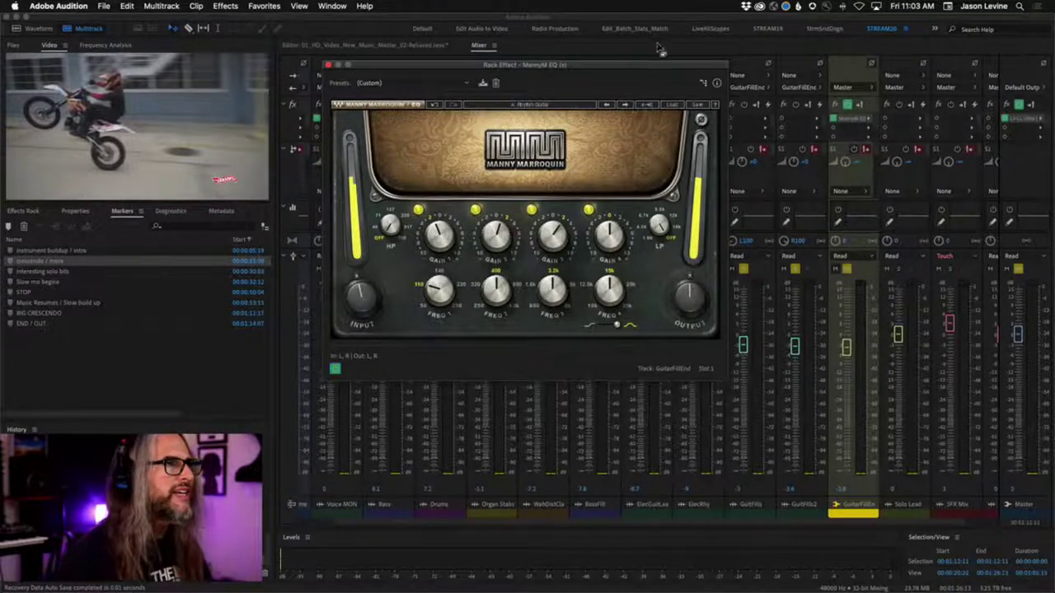
pyautogui.moveTo(650, 65); pyautogui.dragTo(427, 109)
pyautogui.click(412, 44)
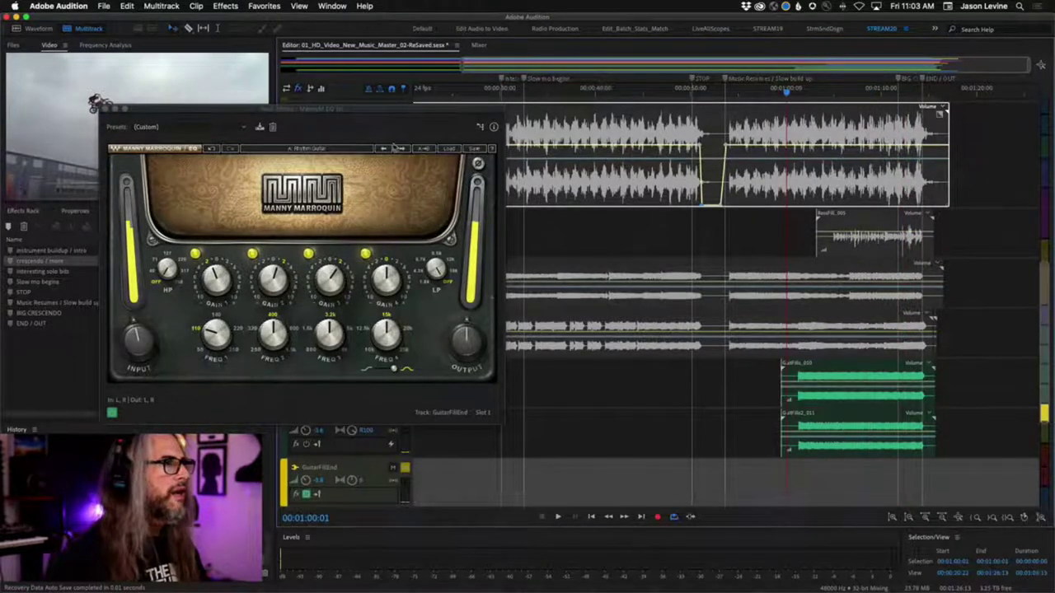
pyautogui.moveTo(359, 110); pyautogui.dragTo(374, 400)
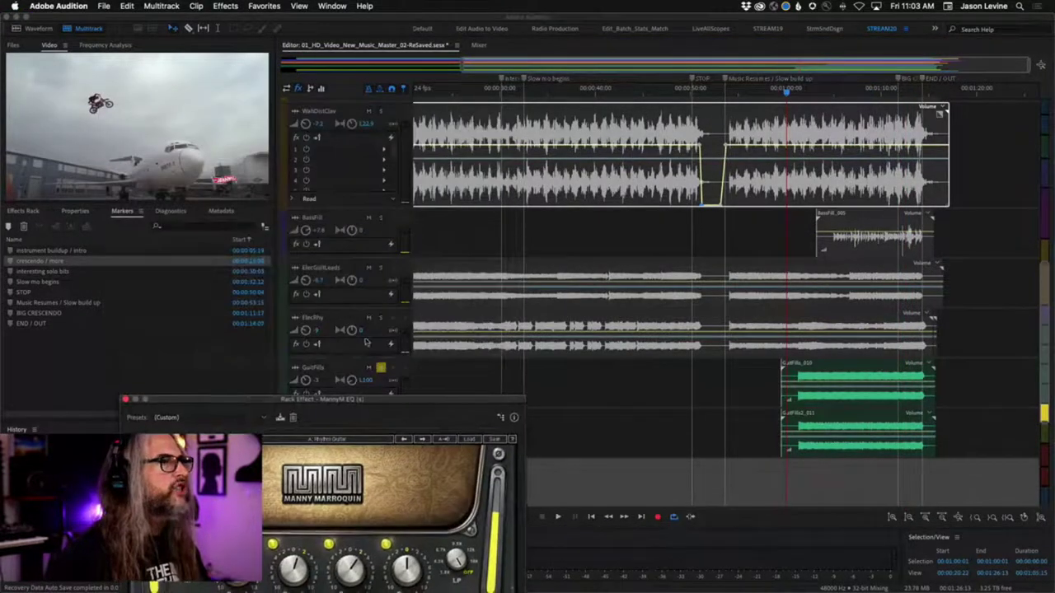
# Solo the ElecGuitLeads and ElecRhy tracks alongside the guitar fills and play the session from 00:01:00:01.
pyautogui.click(381, 270)
pyautogui.keyDown('shift'); pyautogui.click(385, 323); pyautogui.keyUp('shift')
pyautogui.moveTo(412, 405); pyautogui.dragTo(652, 69)
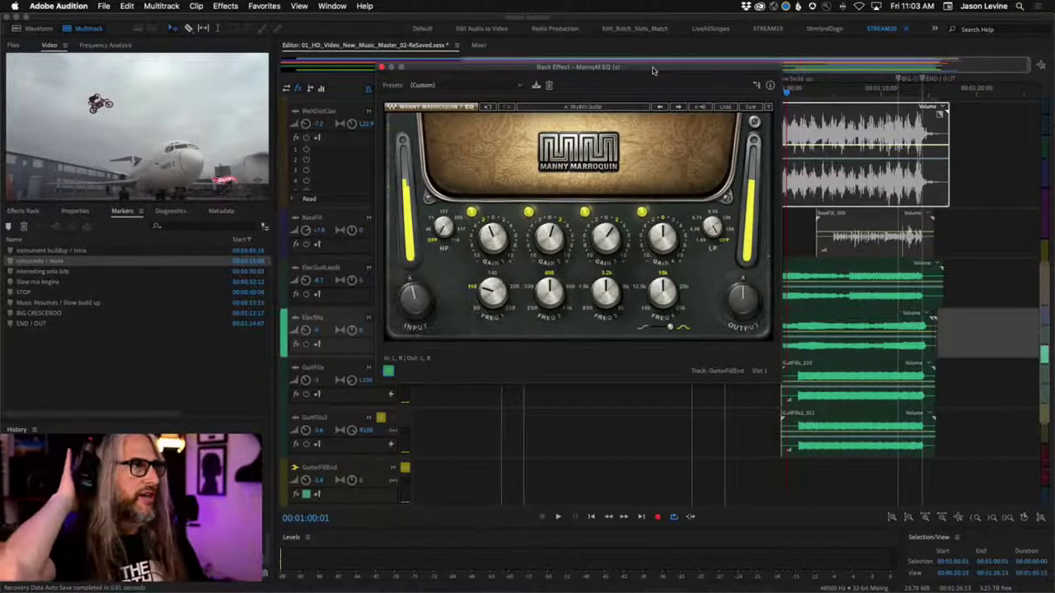
pyautogui.moveTo(650, 66); pyautogui.dragTo(537, 59)
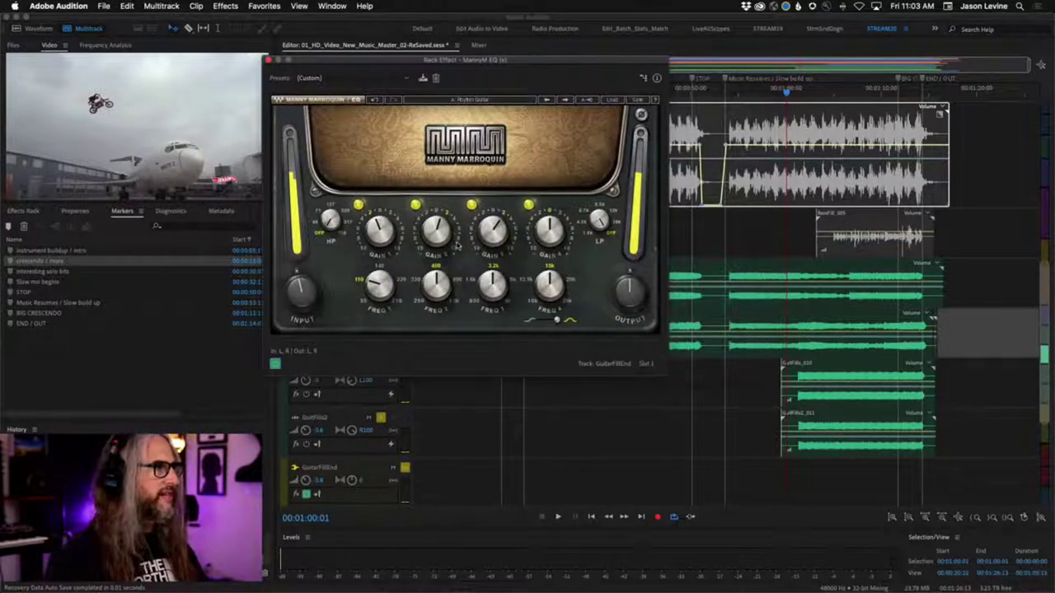
pyautogui.press('space')
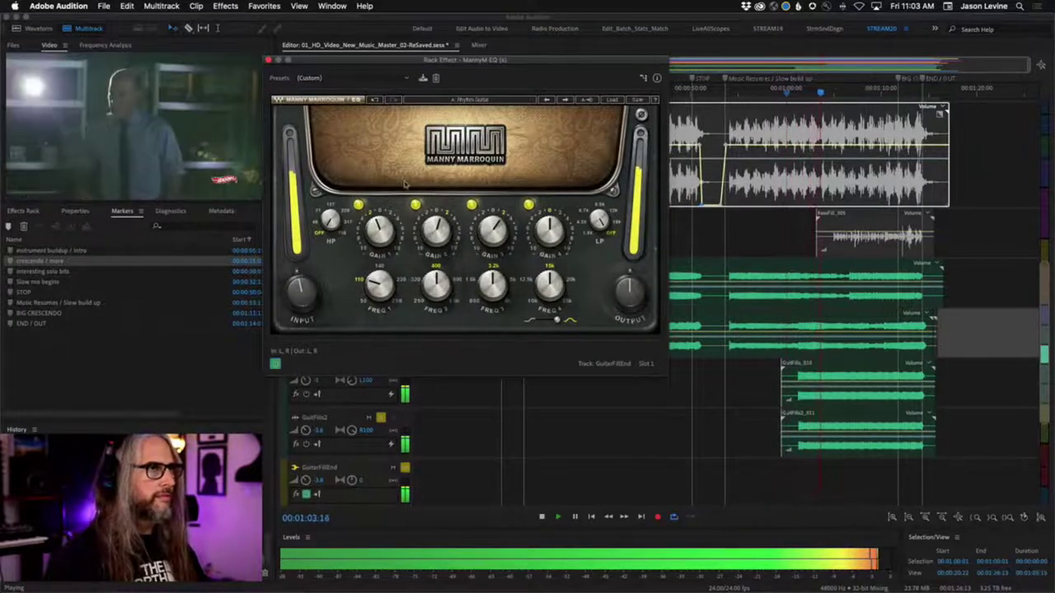
# Stop playback, add the Bass and Drums tracks to the soloed tracks, and play from about 00:00:54:20.
pyautogui.moveTo(429, 59); pyautogui.dragTo(403, 321)
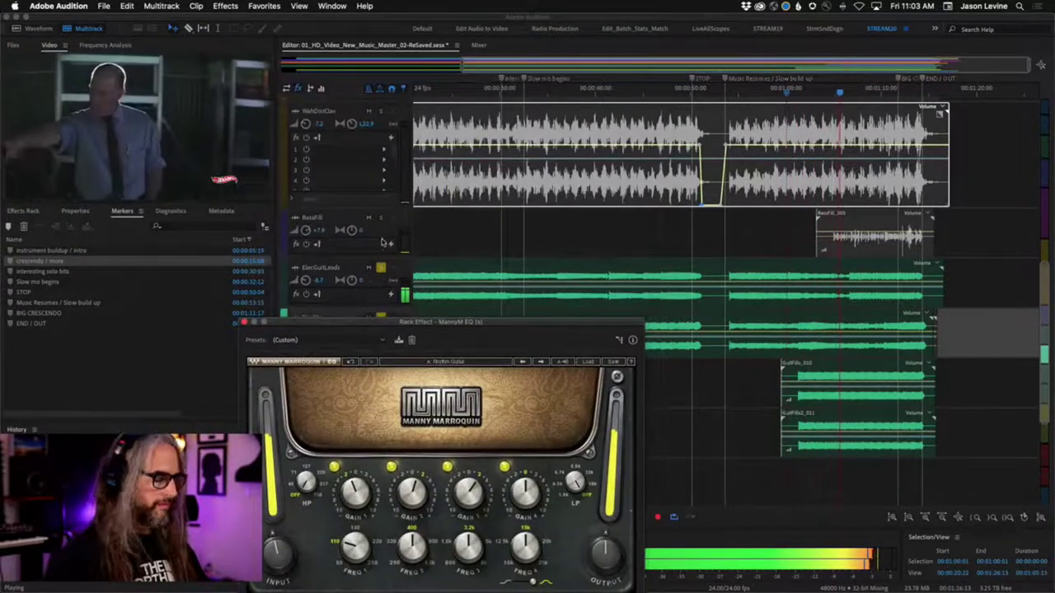
pyautogui.scroll(5, 906, 235)
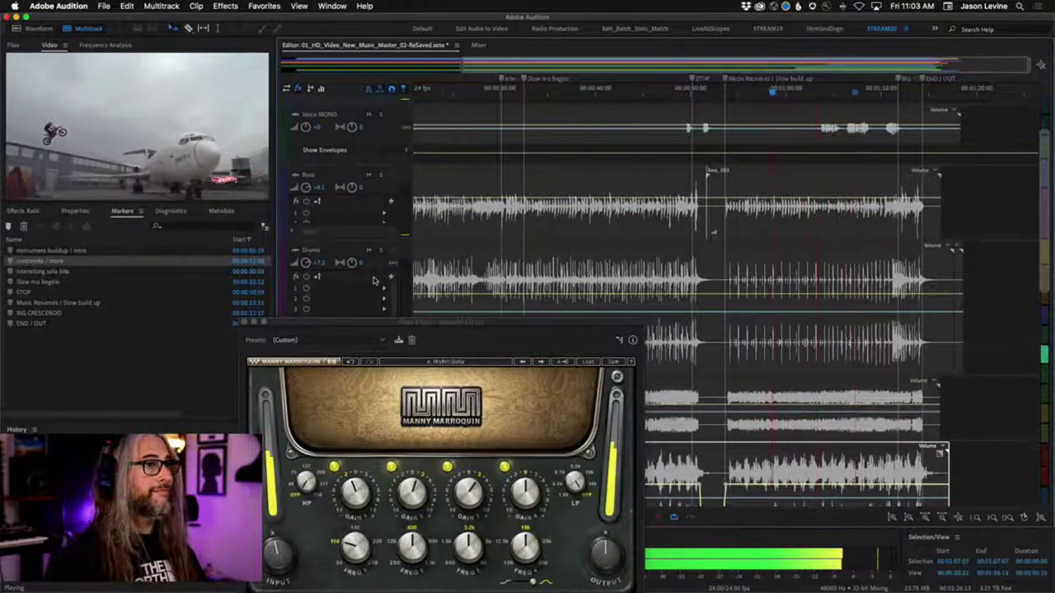
pyautogui.press('space')
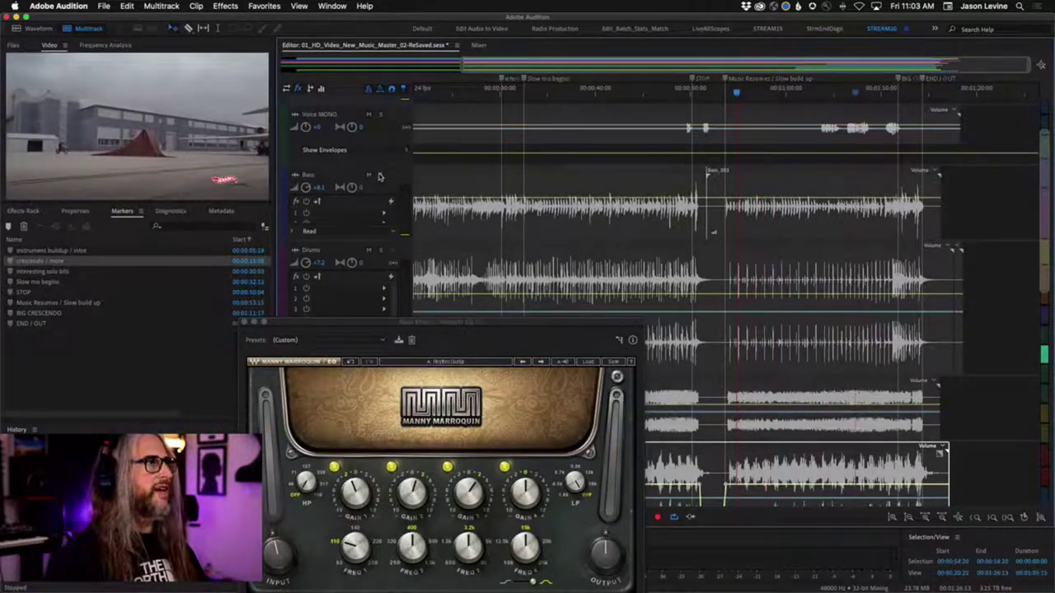
pyautogui.click(380, 176)
pyautogui.click(381, 250)
pyautogui.press('space')
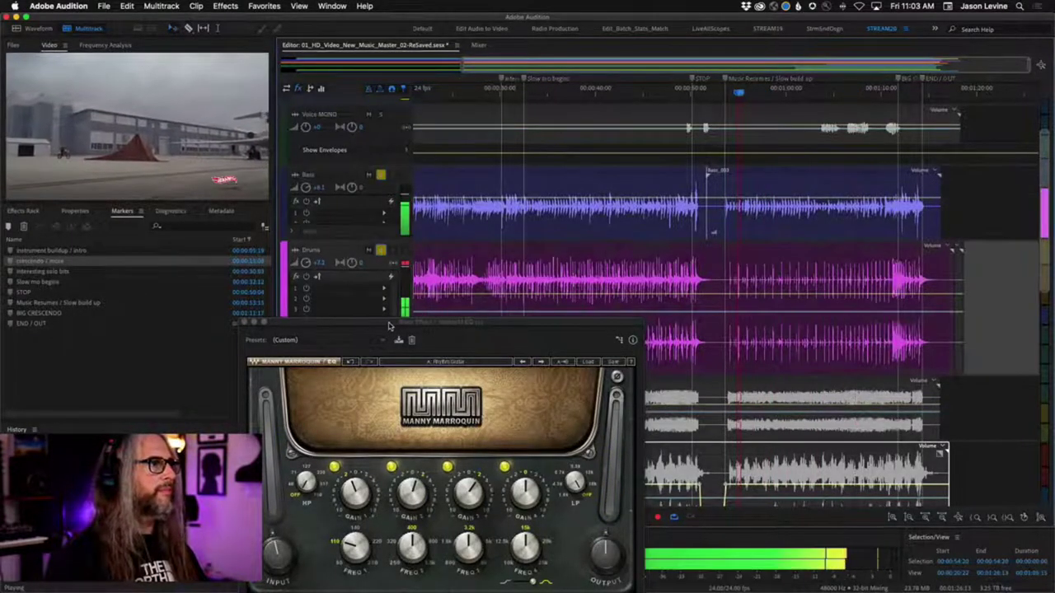
# Raise Gain 3 slightly in the Manny Marroquin EQ on the GuitarFillEnd bus while the soloed tracks play.
pyautogui.moveTo(389, 326); pyautogui.dragTo(438, 71)
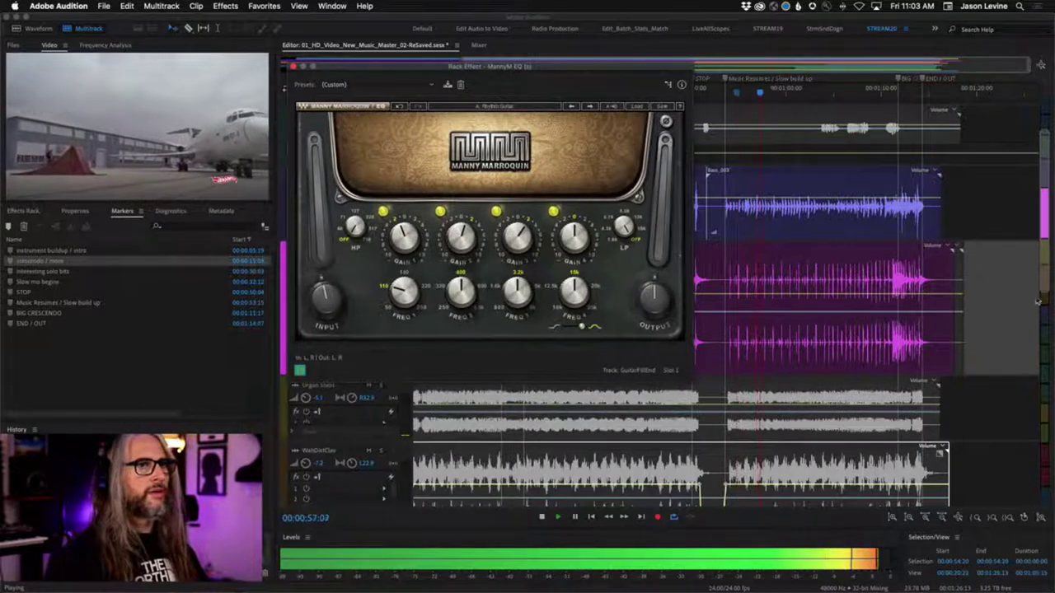
pyautogui.moveTo(1038, 301); pyautogui.dragTo(1042, 438)
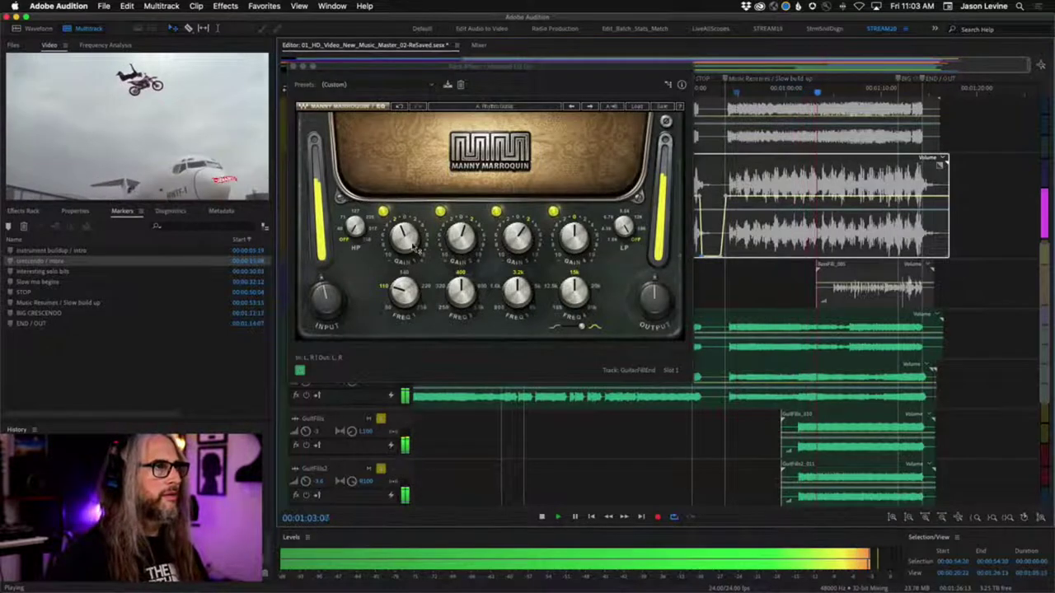
pyautogui.moveTo(405, 247)
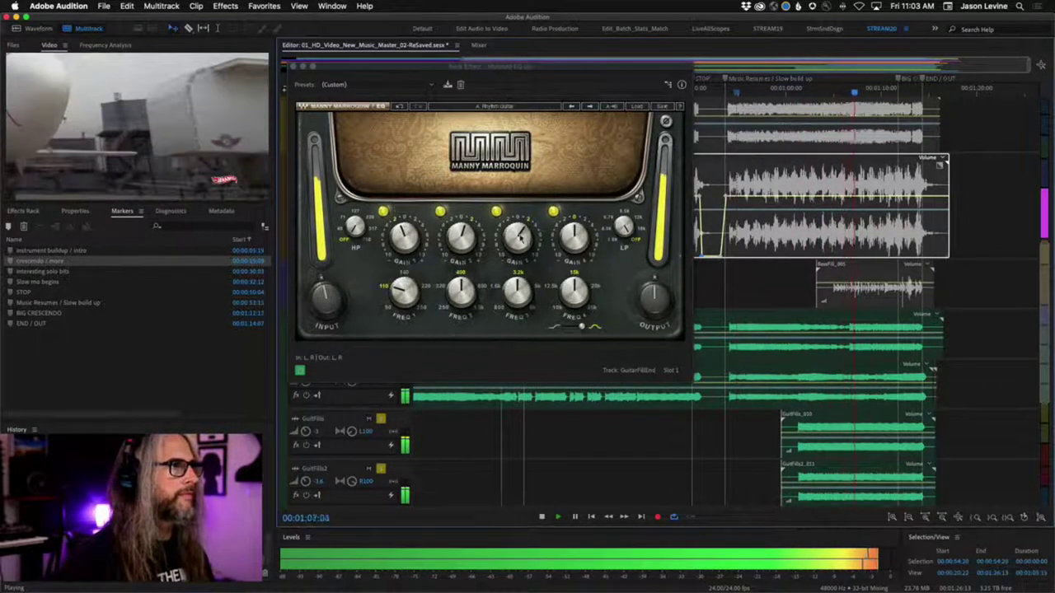
pyautogui.moveTo(519, 237)
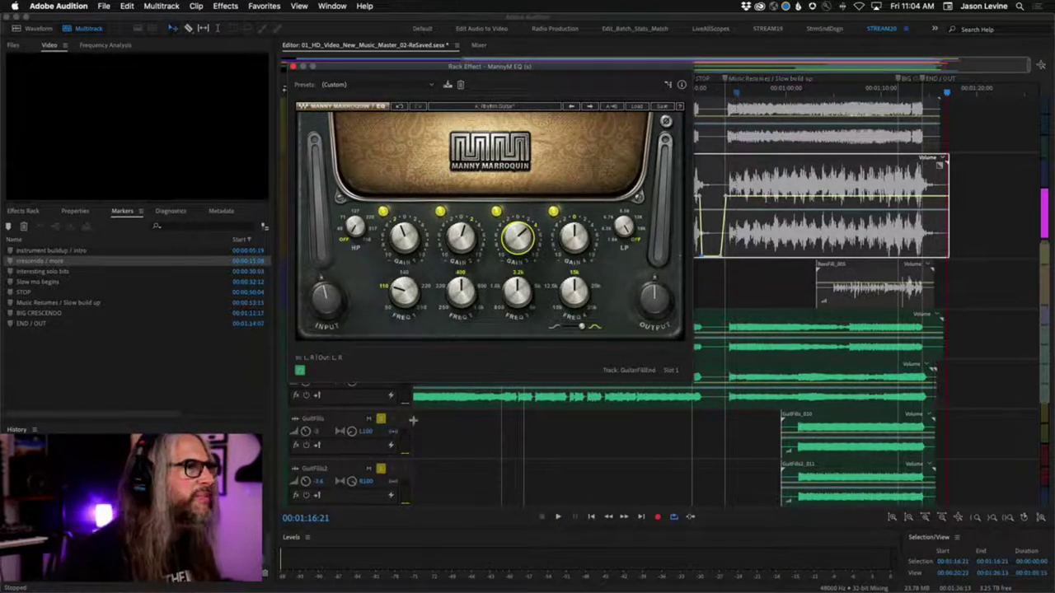
# Toggle the GuitarFillEnd EQ's power and compare the sound from about 00:01:05:15, then close the effect window.
pyautogui.click(842, 91)
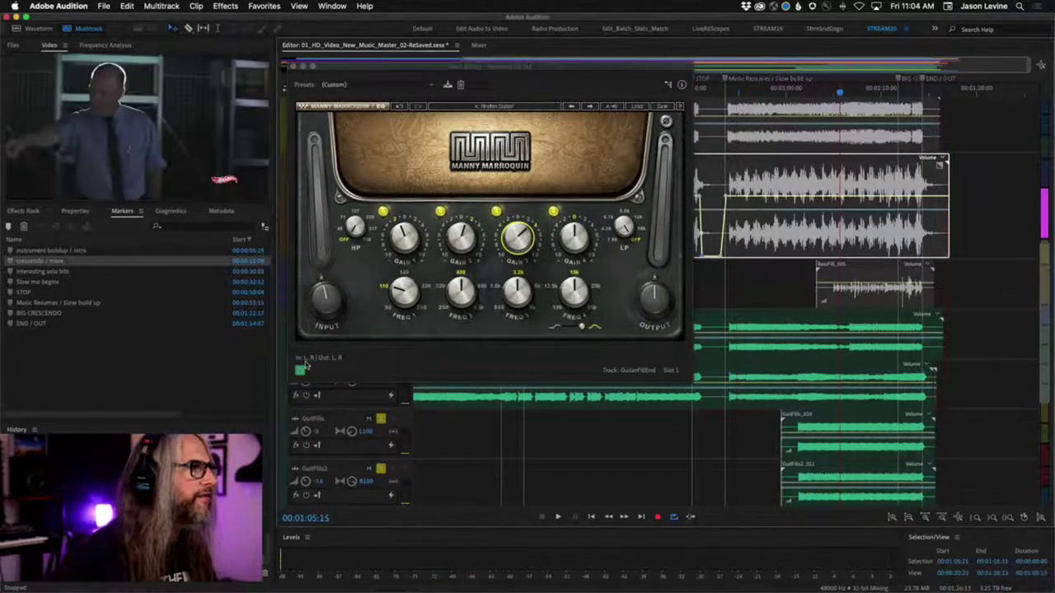
pyautogui.click(301, 367)
pyautogui.press('space')
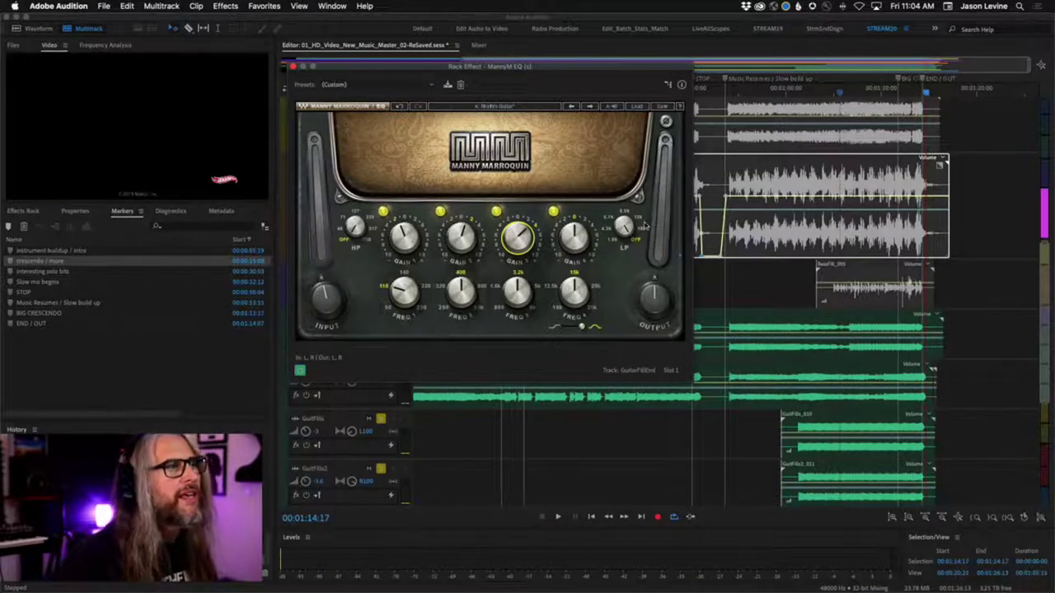
pyautogui.moveTo(575, 238)
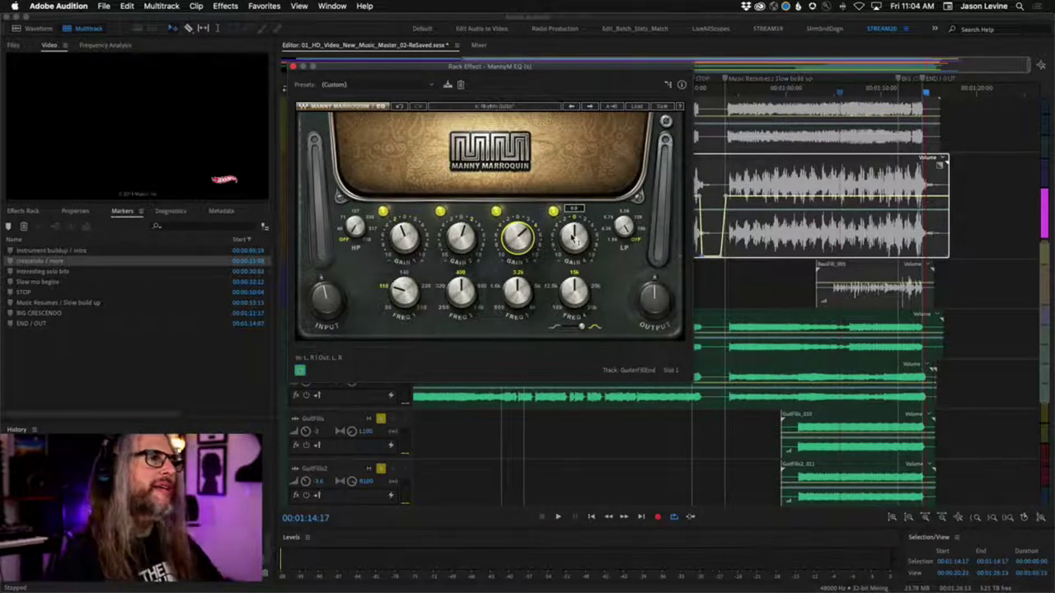
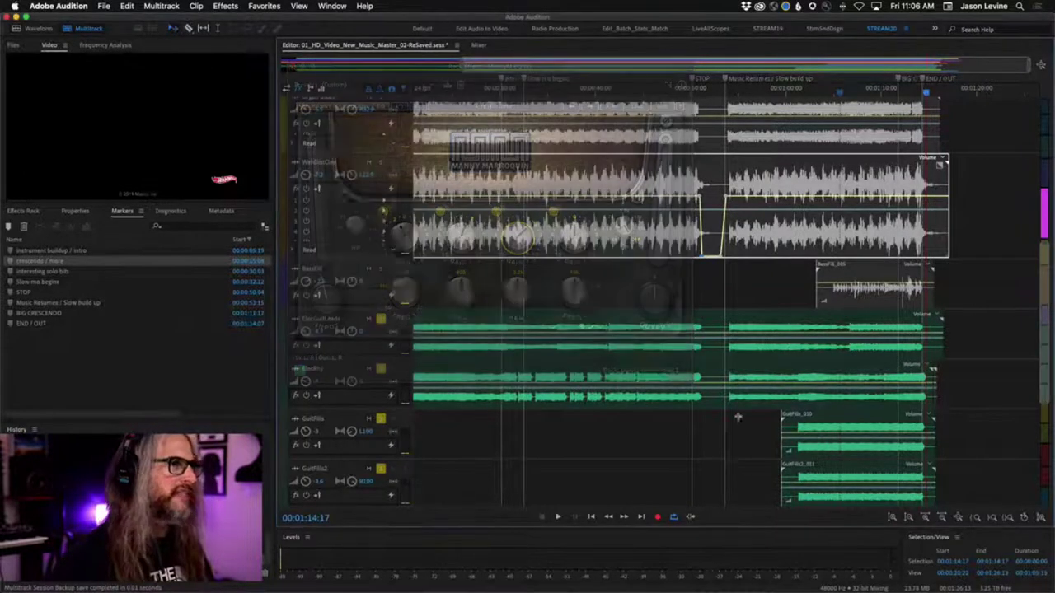
pyautogui.click(292, 67)
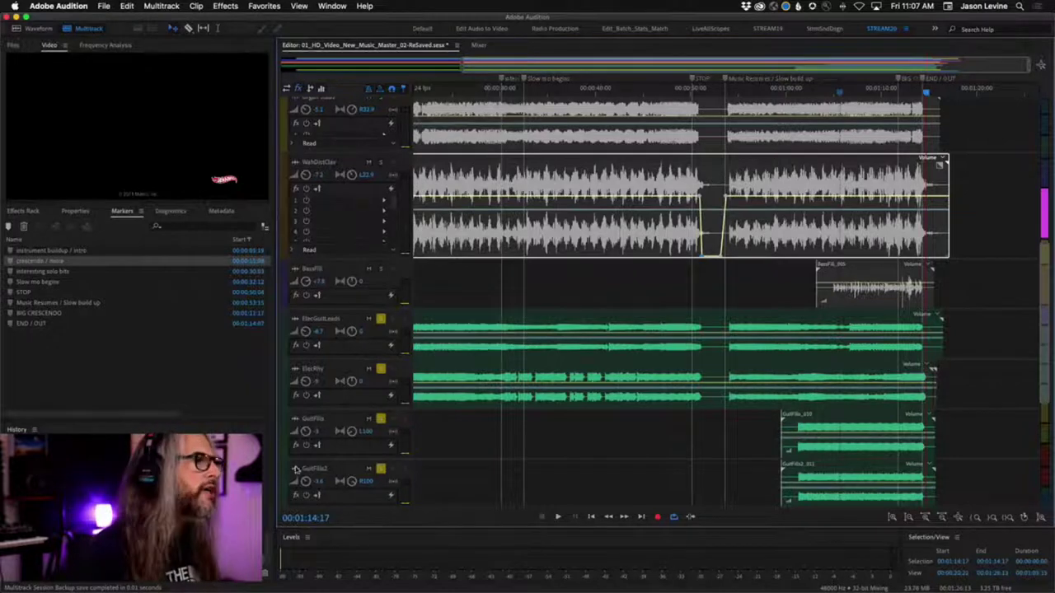
# Turn off solo on the GuitFills2, GuitFills, ElecRhy and ElecGuitLeads tracks.
pyautogui.click(381, 474)
pyautogui.click(381, 418)
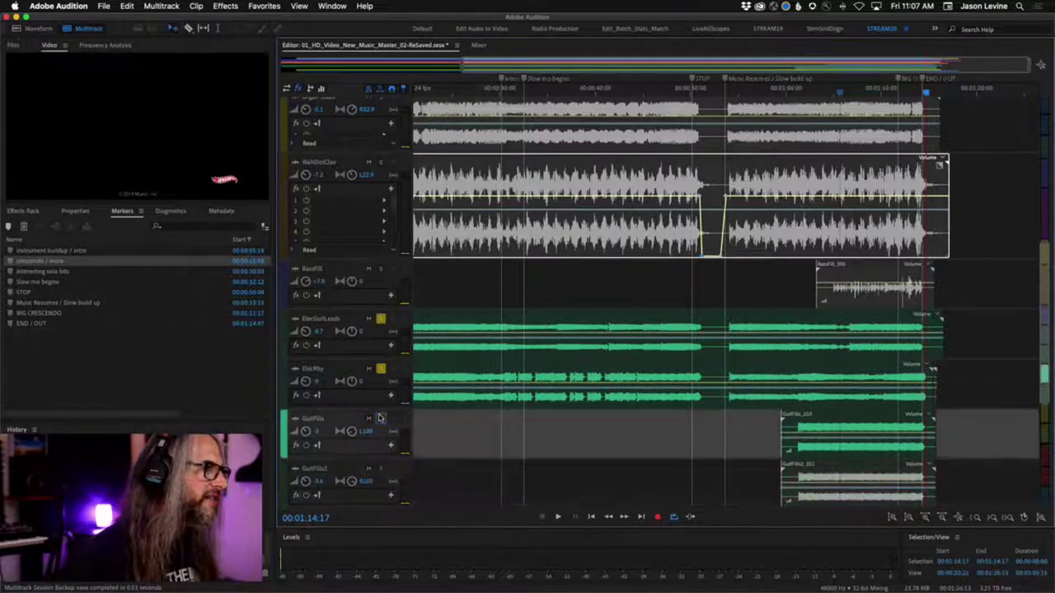
pyautogui.click(383, 369)
pyautogui.click(381, 320)
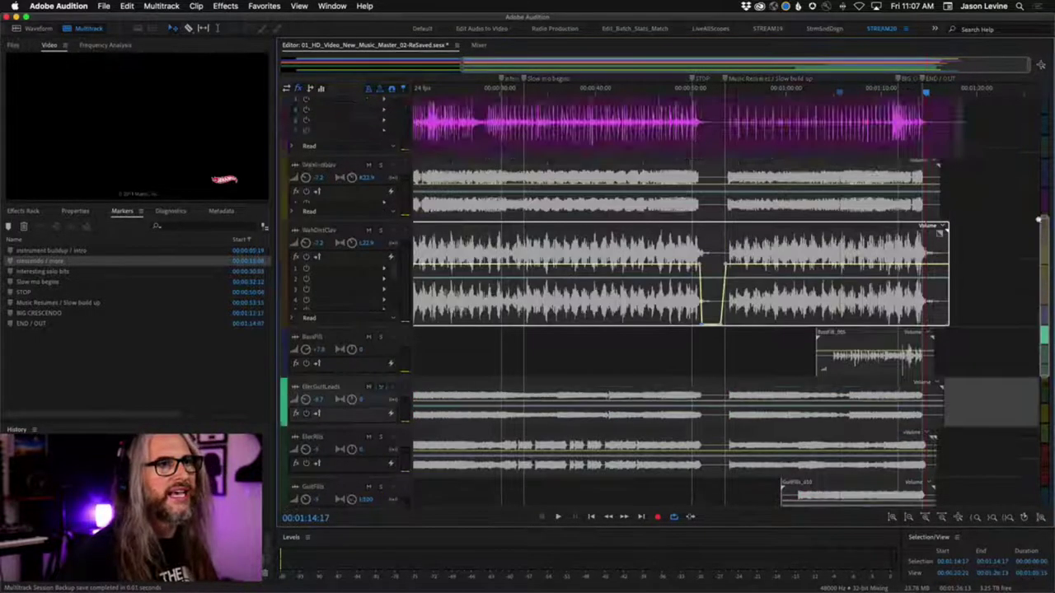
# Show the whole session timeline with all tracks and clear every remaining solo through the Master track.
pyautogui.scroll(10, 1044, 257)
pyautogui.moveTo(1045, 257); pyautogui.dragTo(1050, 546)
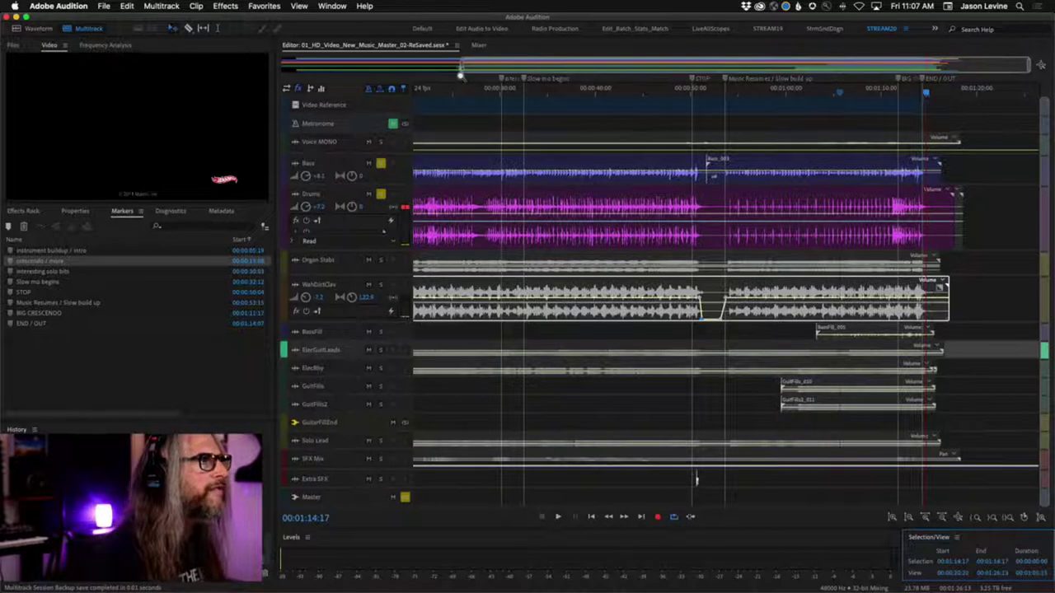
pyautogui.moveTo(464, 69); pyautogui.dragTo(198, 62)
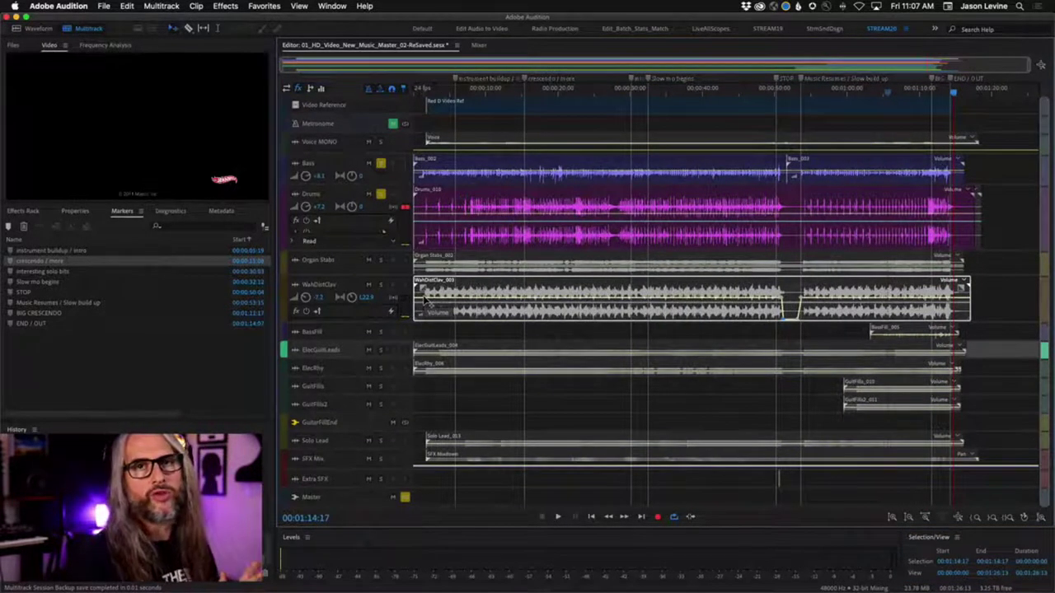
pyautogui.click(398, 209)
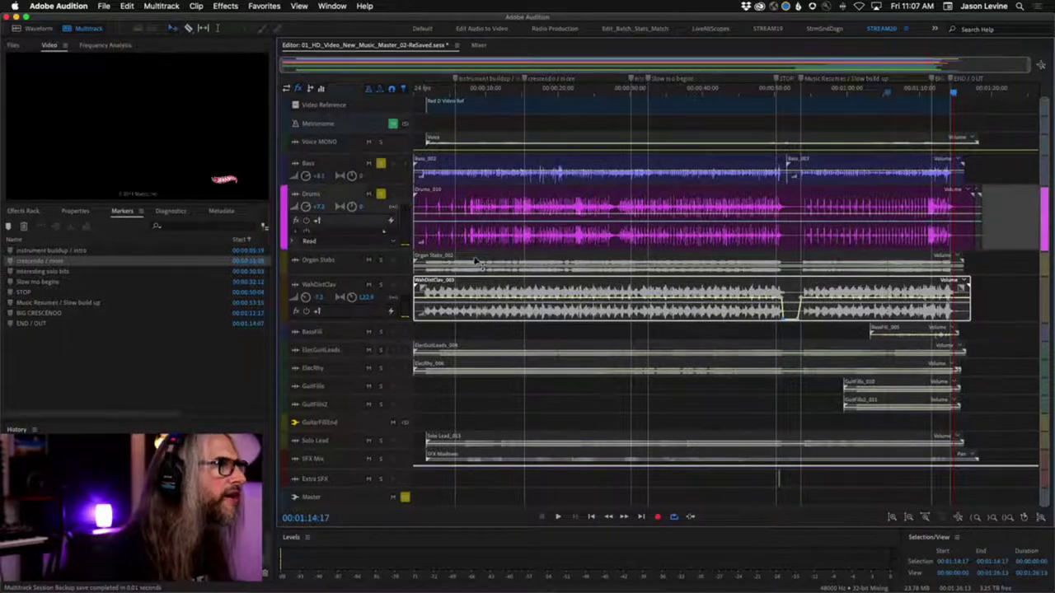
pyautogui.click(407, 499)
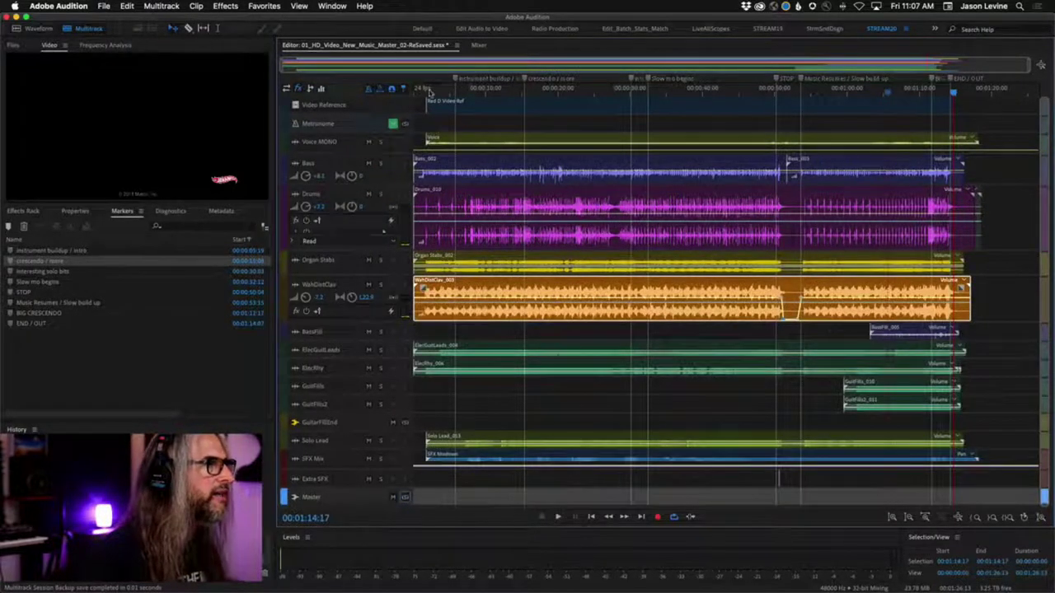
# In the mixer, lower the WahDistClav fader to its minimum and reset the Bass track's clip indicator, then return to the multitrack editor.
pyautogui.click(480, 47)
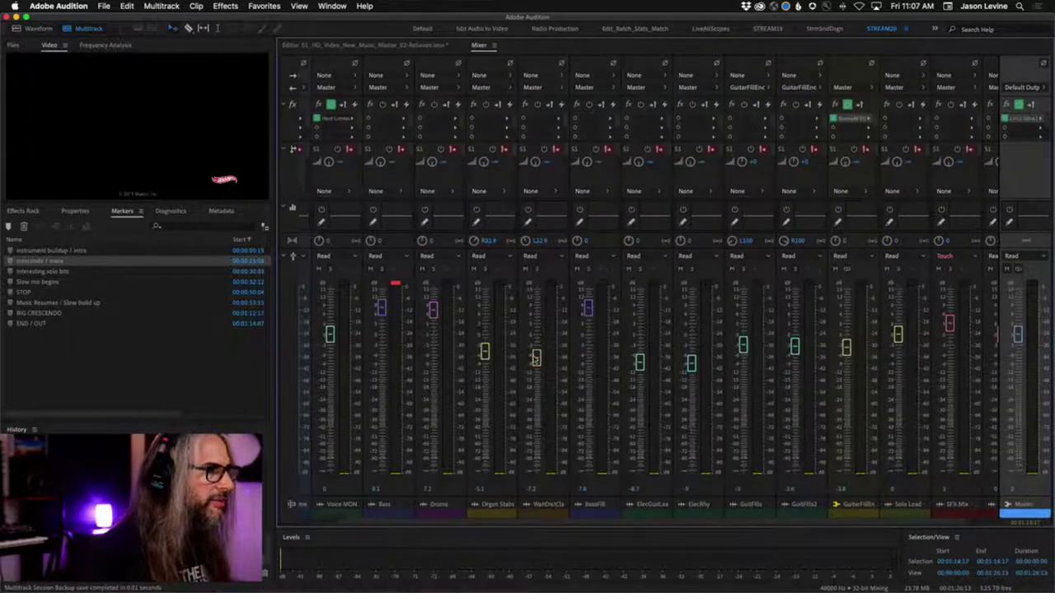
pyautogui.moveTo(537, 360); pyautogui.dragTo(536, 469)
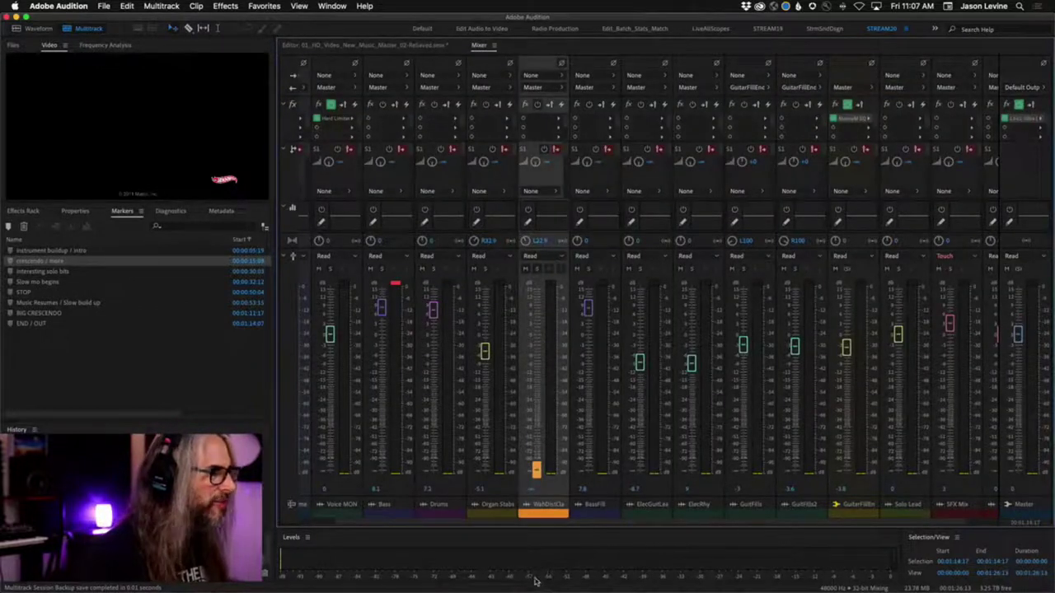
pyautogui.click(394, 288)
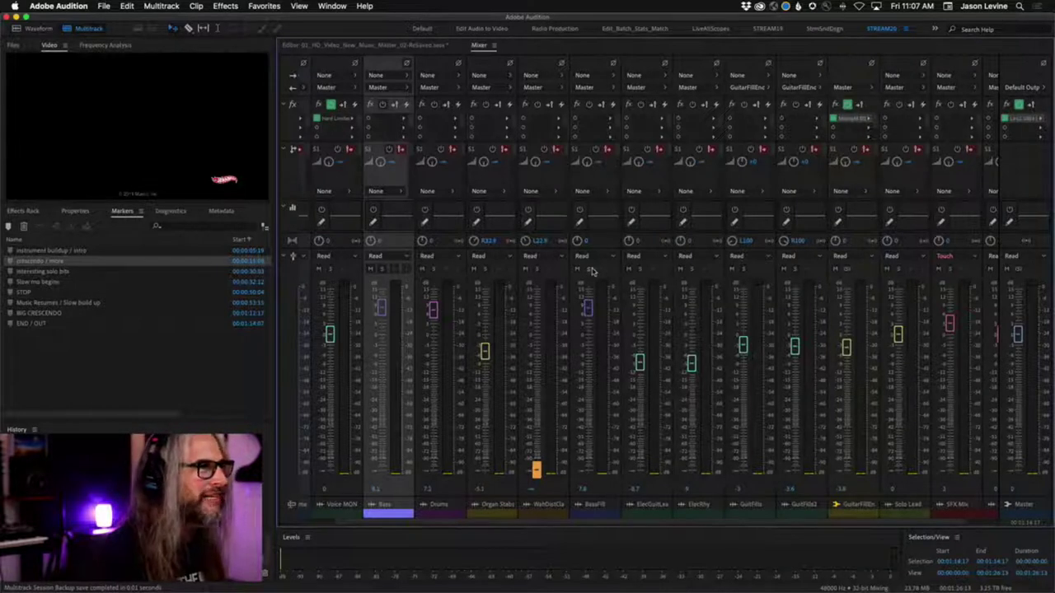
pyautogui.hotkey('alt', '1')
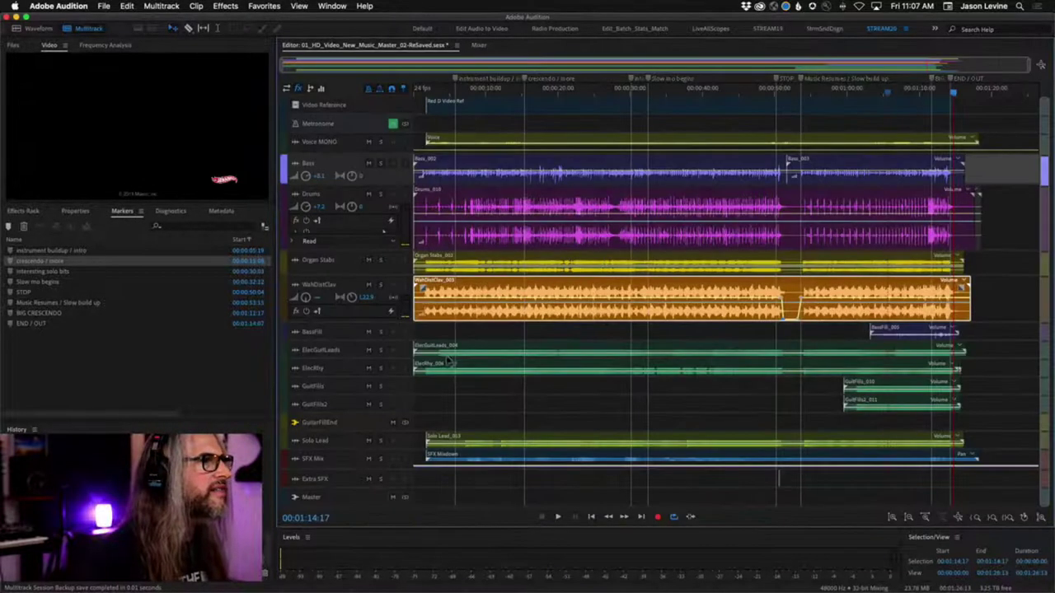
# Mute the Solo Lead, ElecRhy, ElecGuitLeads, BassFill and WahDistClav tracks.
pyautogui.click(368, 440)
pyautogui.click(369, 368)
pyautogui.click(368, 350)
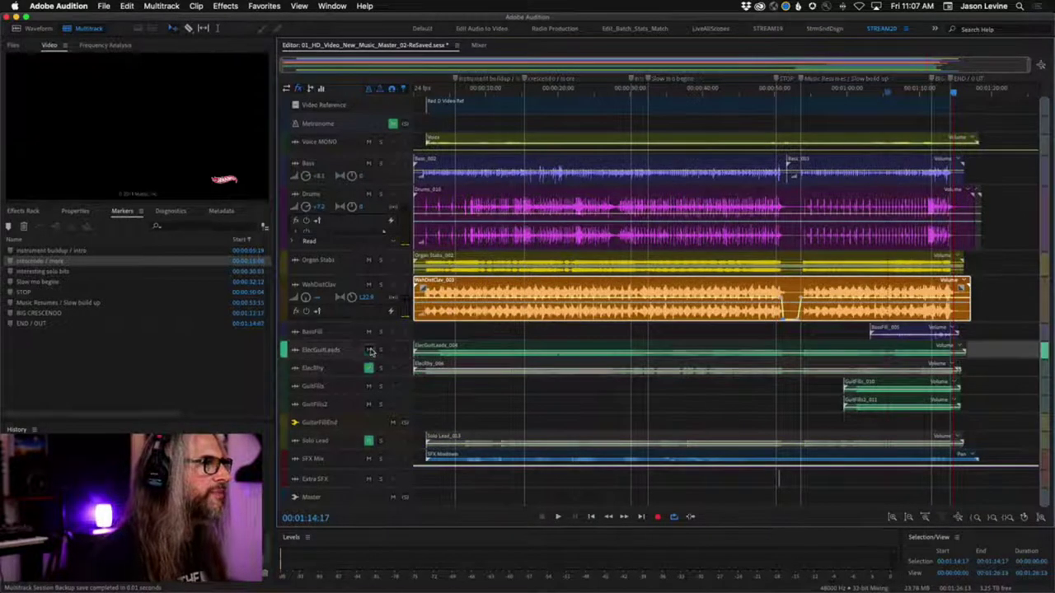
pyautogui.click(368, 331)
pyautogui.click(368, 284)
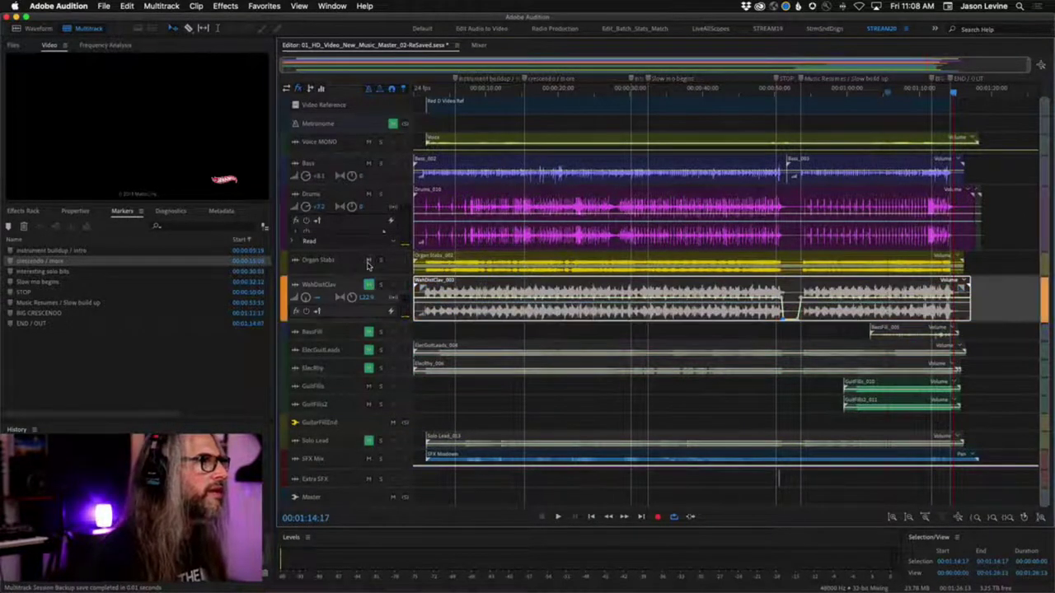
# Increase the height of the Organ Stabs track and return the playhead to the session start.
pyautogui.scroll(3, 355, 301)
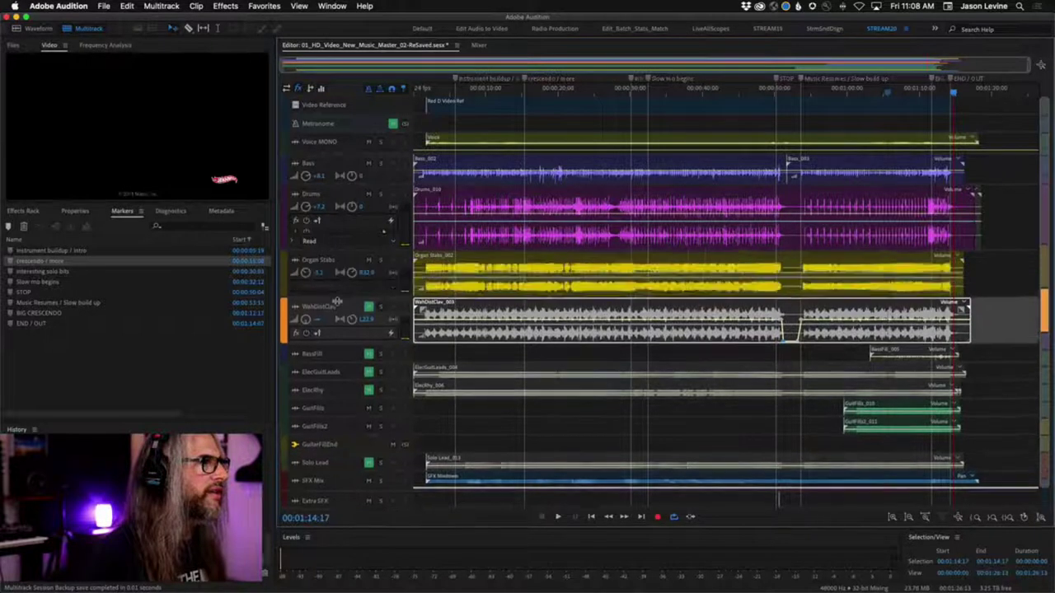
pyautogui.moveTo(453, 89); pyautogui.dragTo(415, 90)
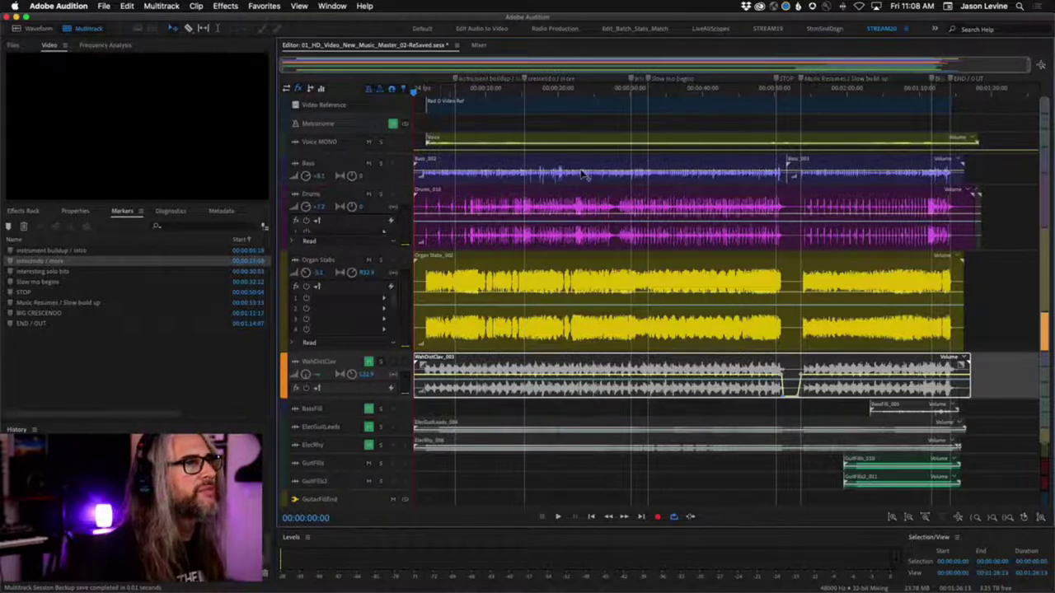
# Inspect the Drums clip and the first Bass clip in the waveform editor, playing the Bass clip from about 00:00:16:04.
pyautogui.doubleClick(580, 203)
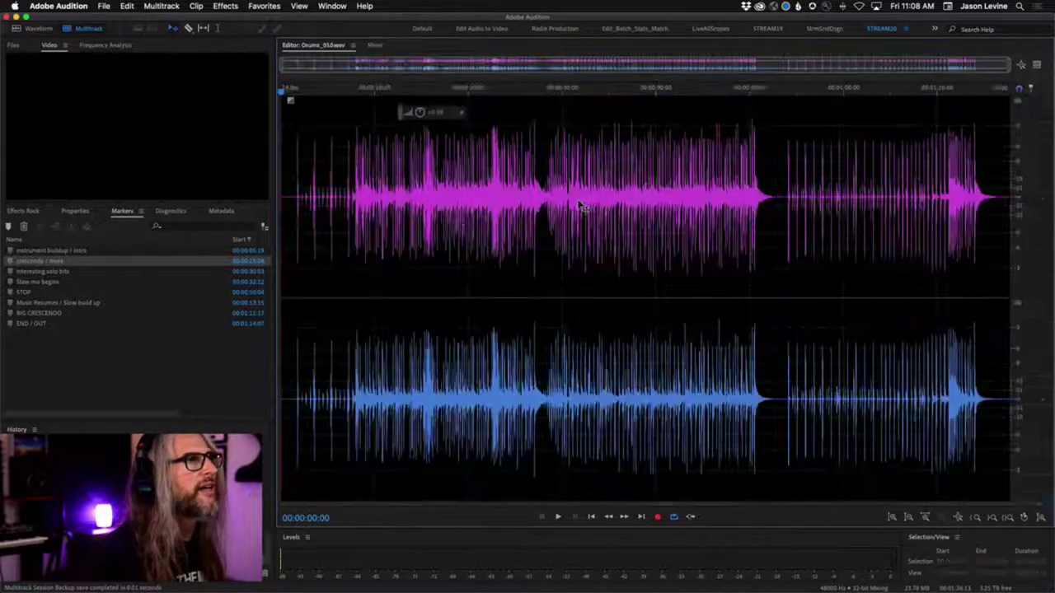
pyautogui.click(89, 31)
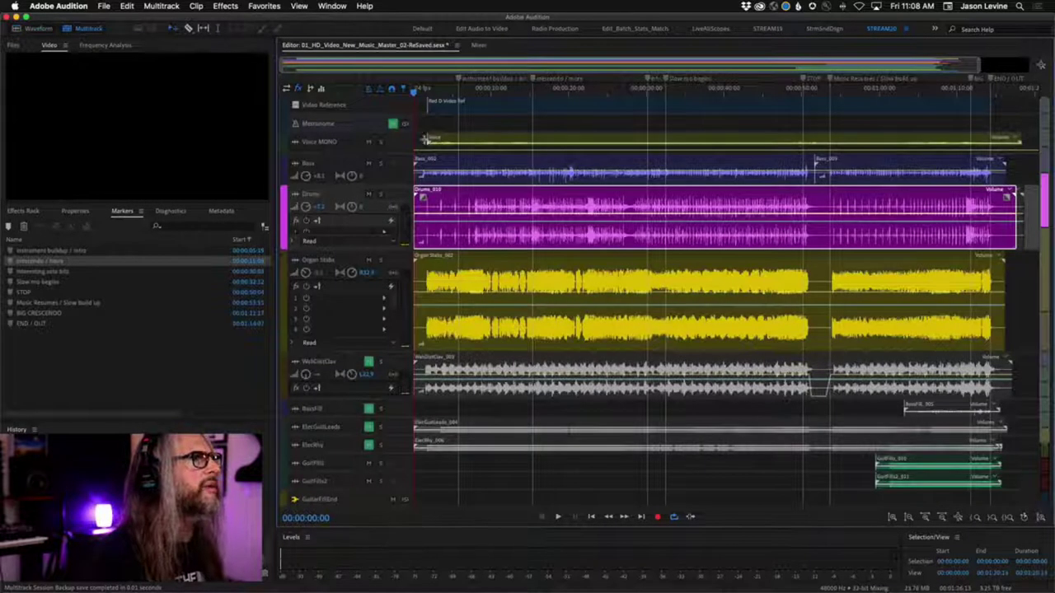
pyautogui.click(435, 167)
pyautogui.doubleClick(434, 167)
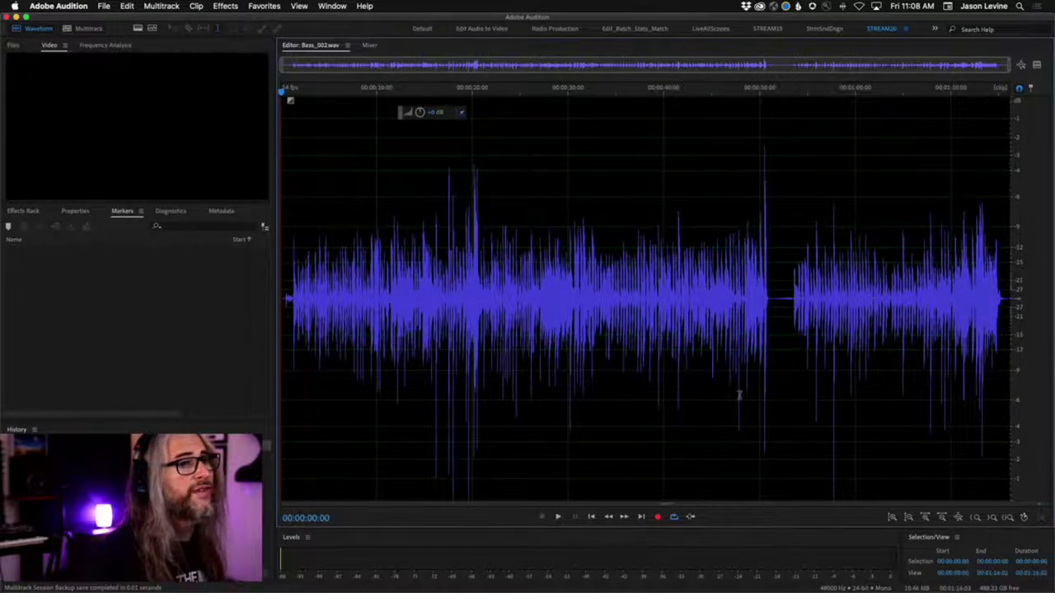
pyautogui.click(435, 93)
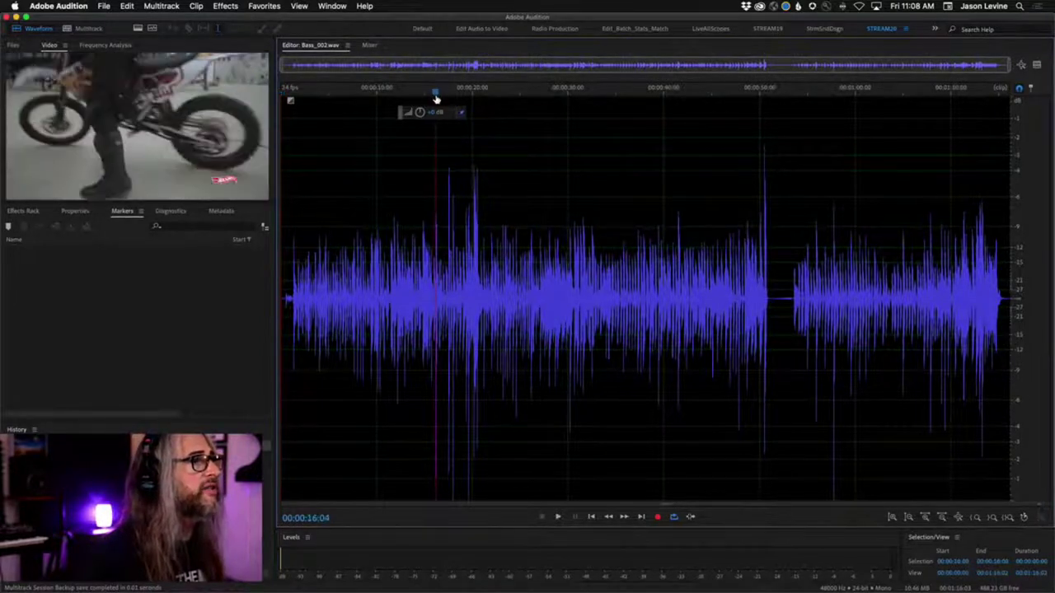
pyautogui.press('space')
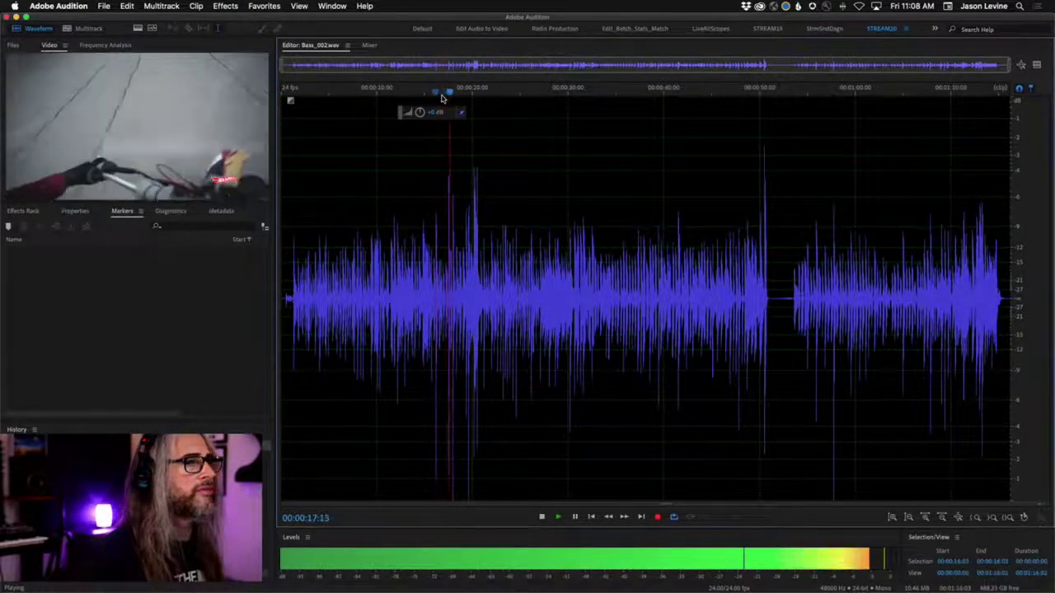
# Stop playback and select the narrow clipped peak at about 00:00:18:00 in the Bass waveform.
pyautogui.press('space')
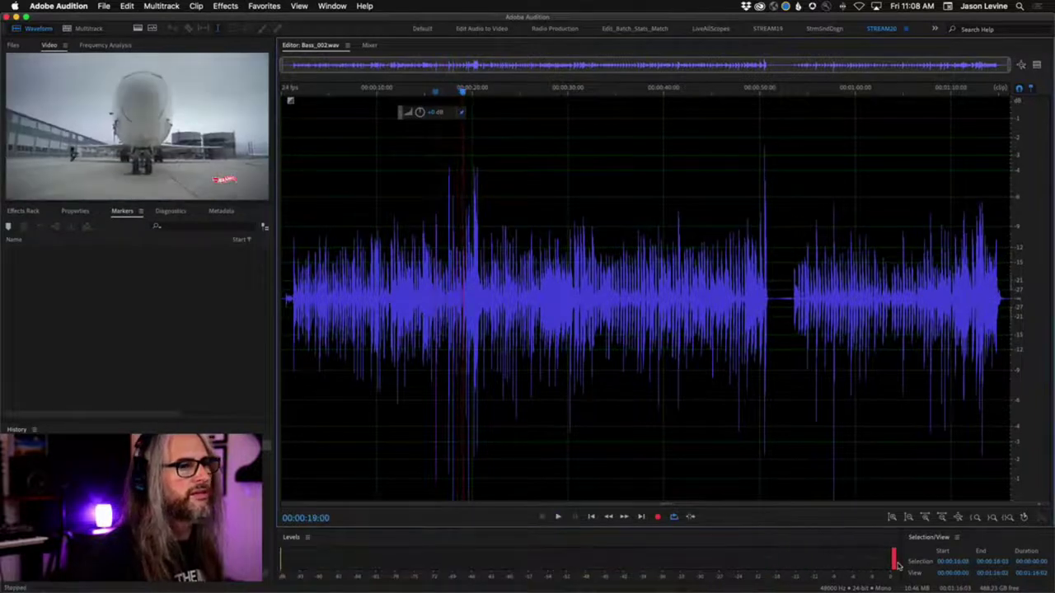
pyautogui.scroll(8, 469, 85)
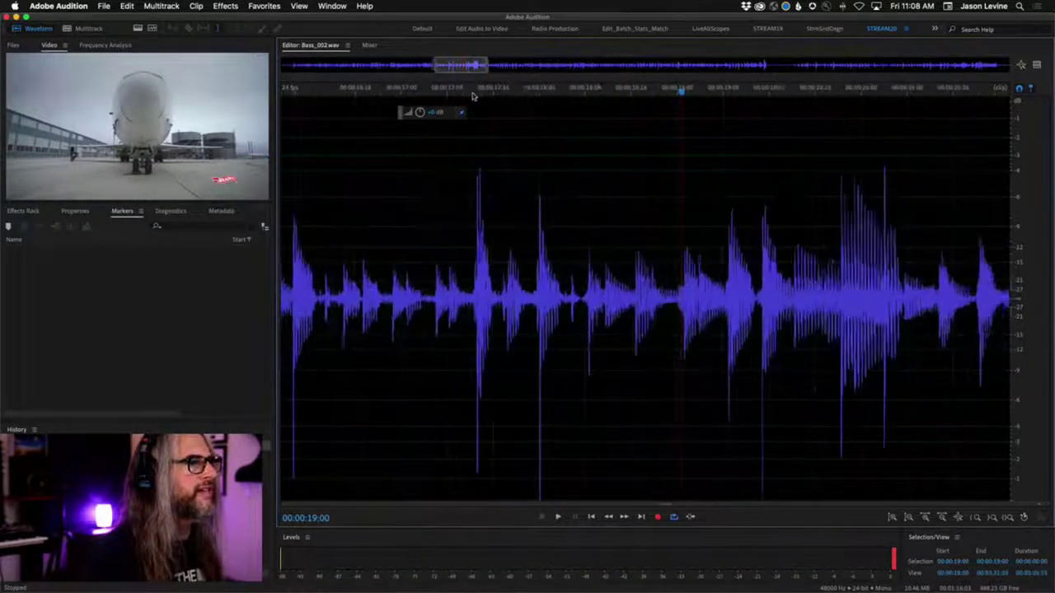
pyautogui.click(476, 446)
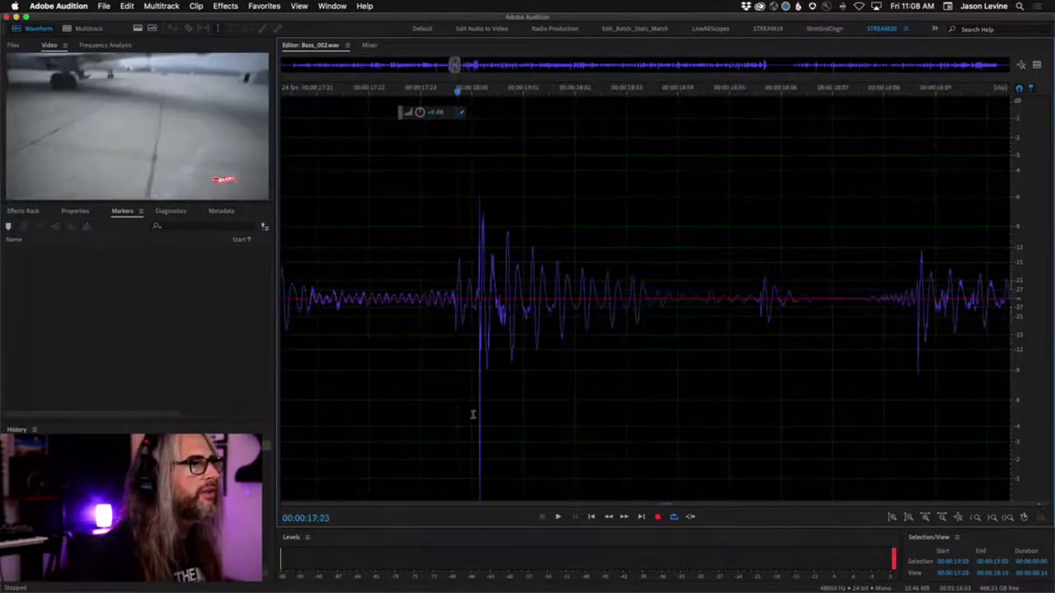
pyautogui.moveTo(475, 383); pyautogui.dragTo(483, 383)
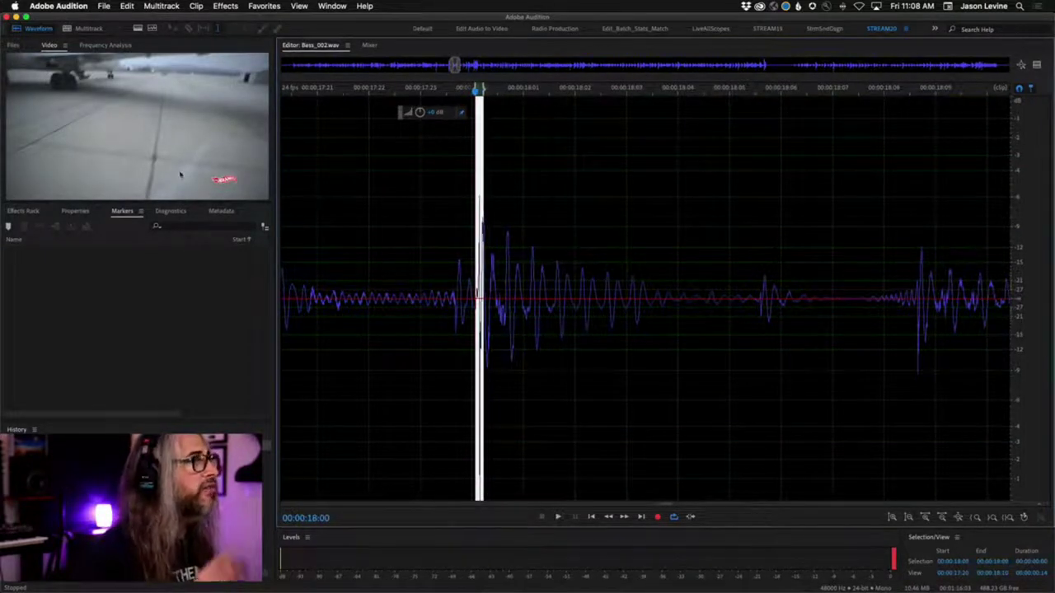
# Dock the Diagnostics panel beside the Frequency Analysis panel and set its effect to DeClipper.
pyautogui.moveTo(170, 211); pyautogui.dragTo(188, 138)
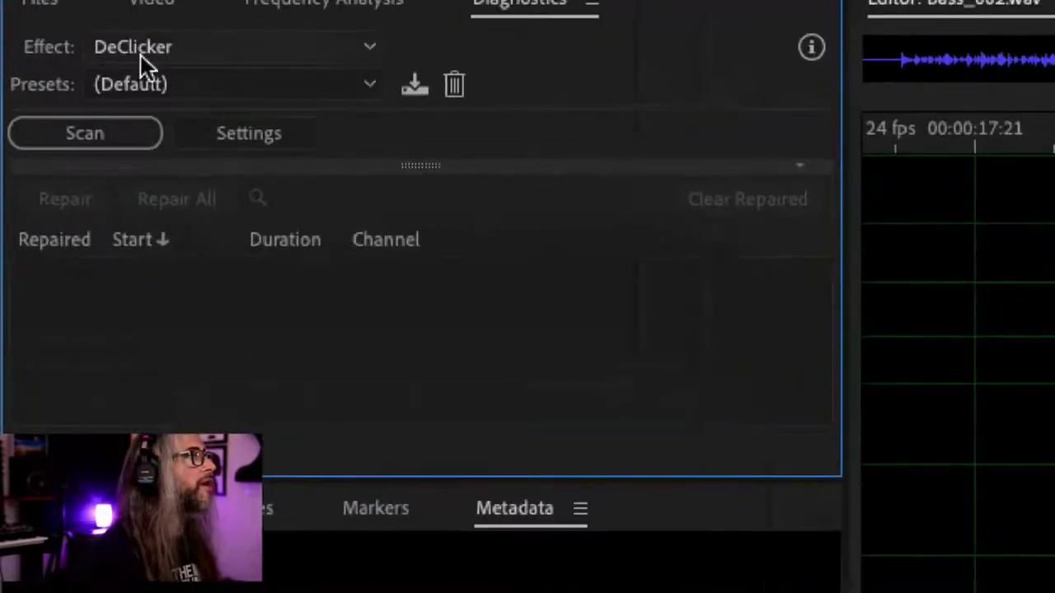
pyautogui.click(45, 61)
pyautogui.click(189, 109)
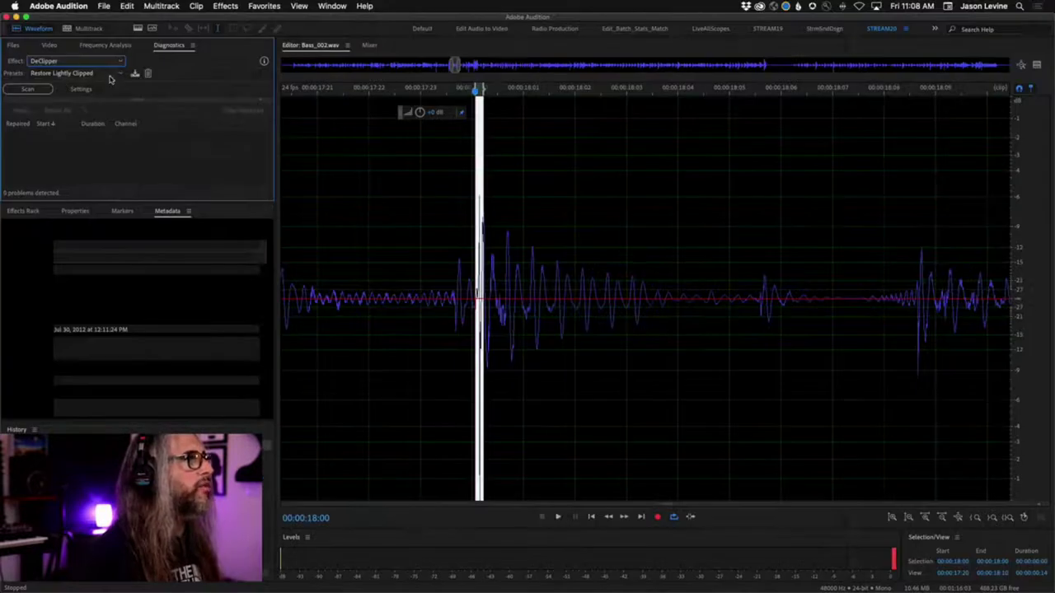
# Try the DeClipper scan and repair on the selected peak, auditioning from just before it, and undo the repair.
pyautogui.click(25, 90)
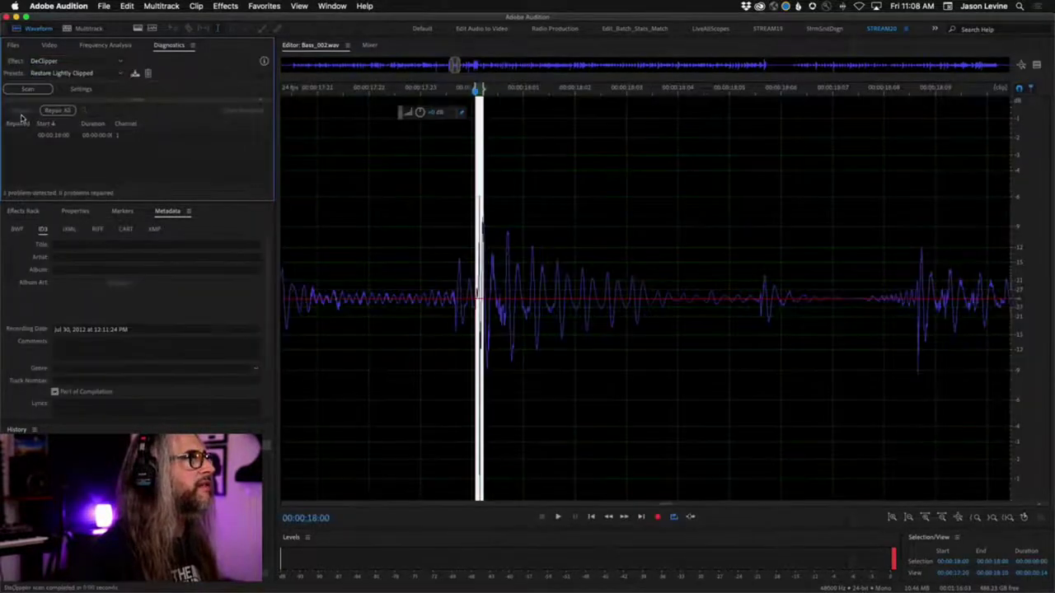
pyautogui.click(57, 111)
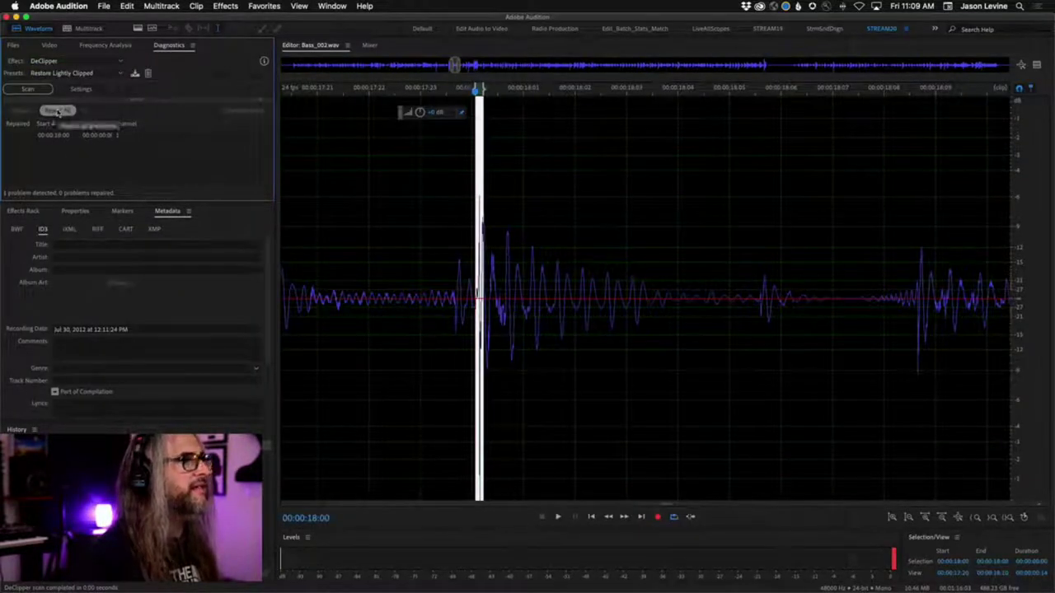
pyautogui.click(472, 323)
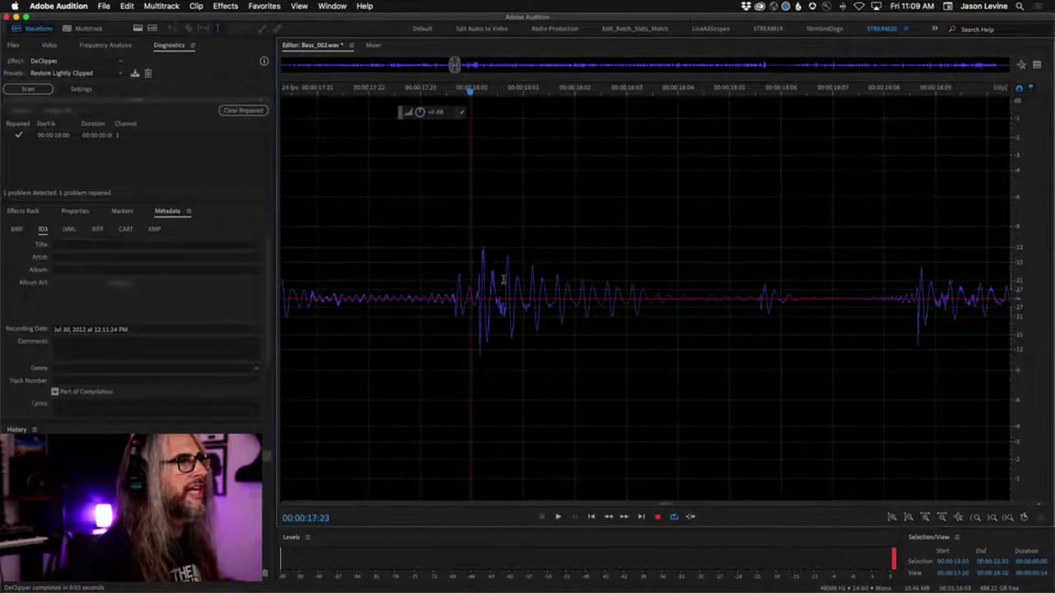
pyautogui.press('space')
pyautogui.press('space')
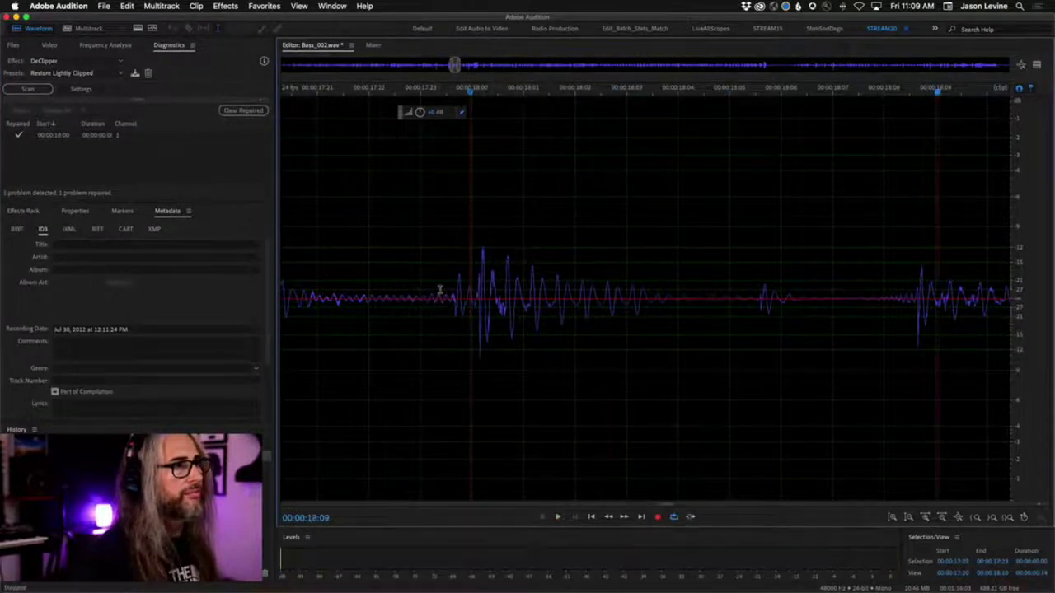
pyautogui.press('super+z')
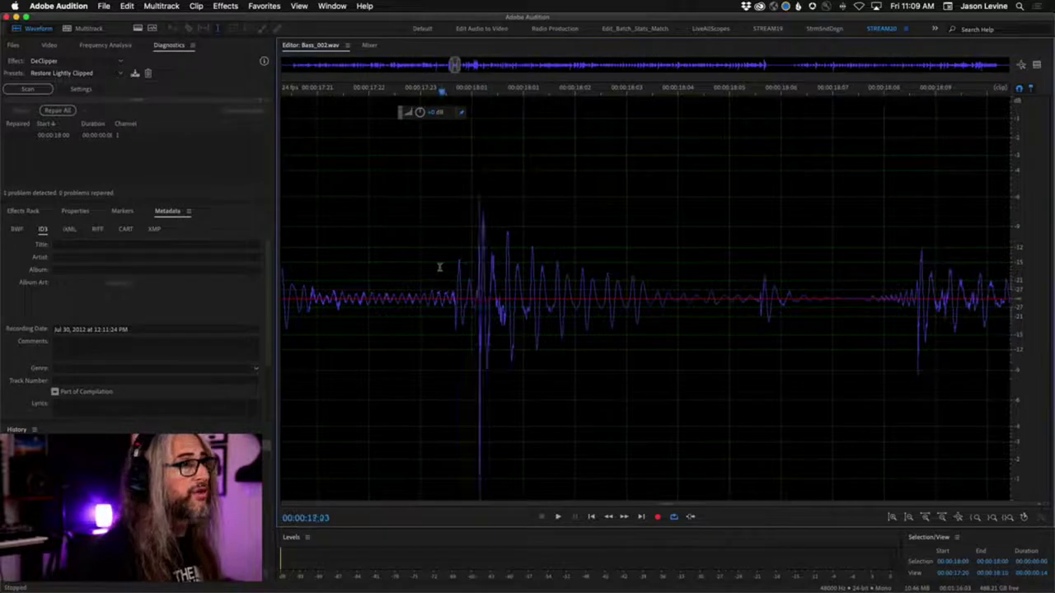
# Examine the clipped Bass peak at 00:00:18:00 down to its individual samples.
pyautogui.click(444, 283)
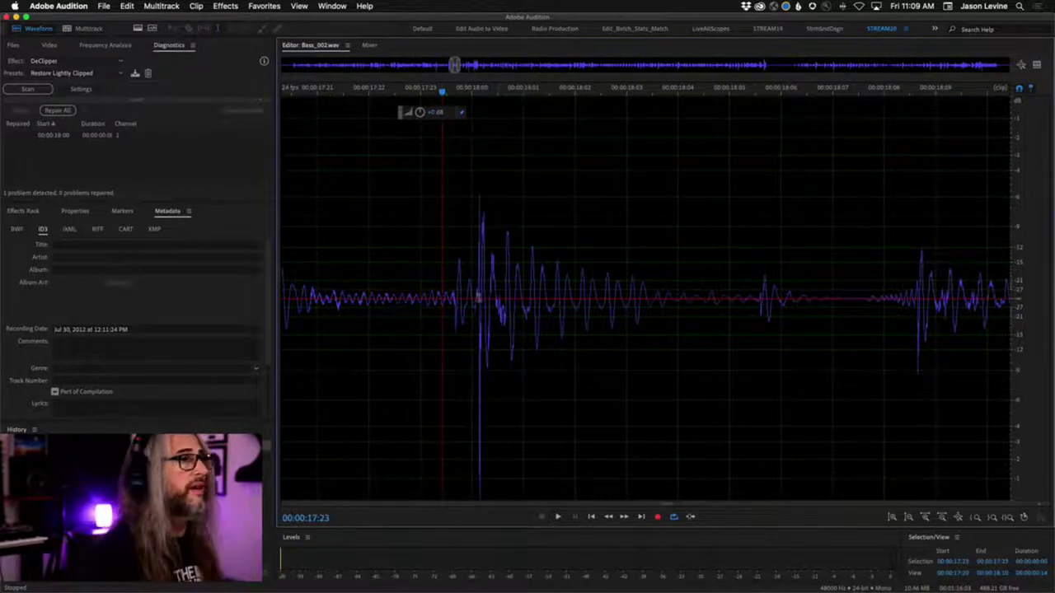
pyautogui.scroll(3, 477, 290)
pyautogui.scroll(2, 499, 292)
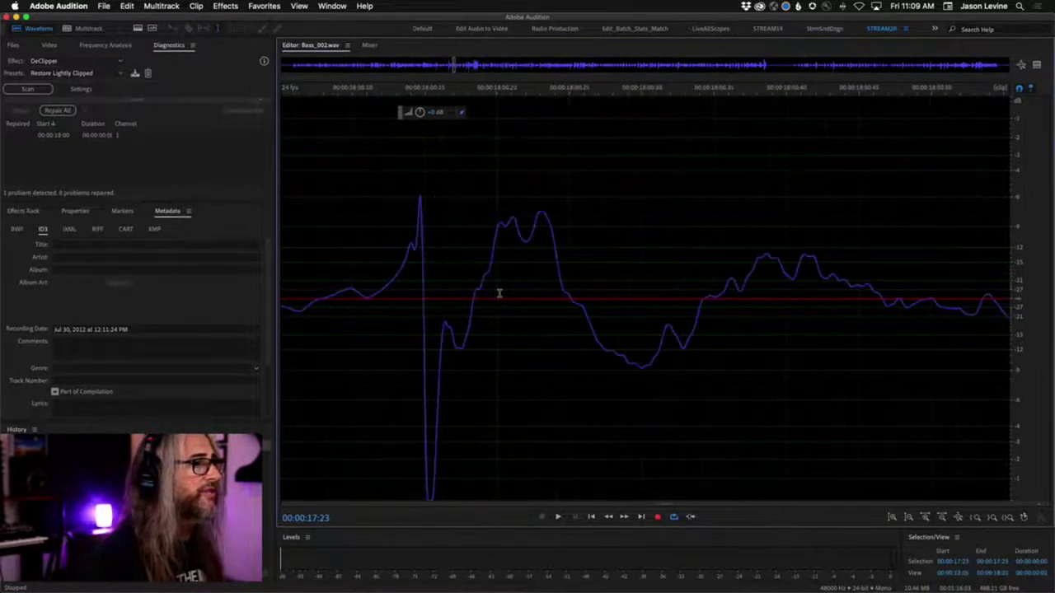
pyautogui.scroll(4, 426, 303)
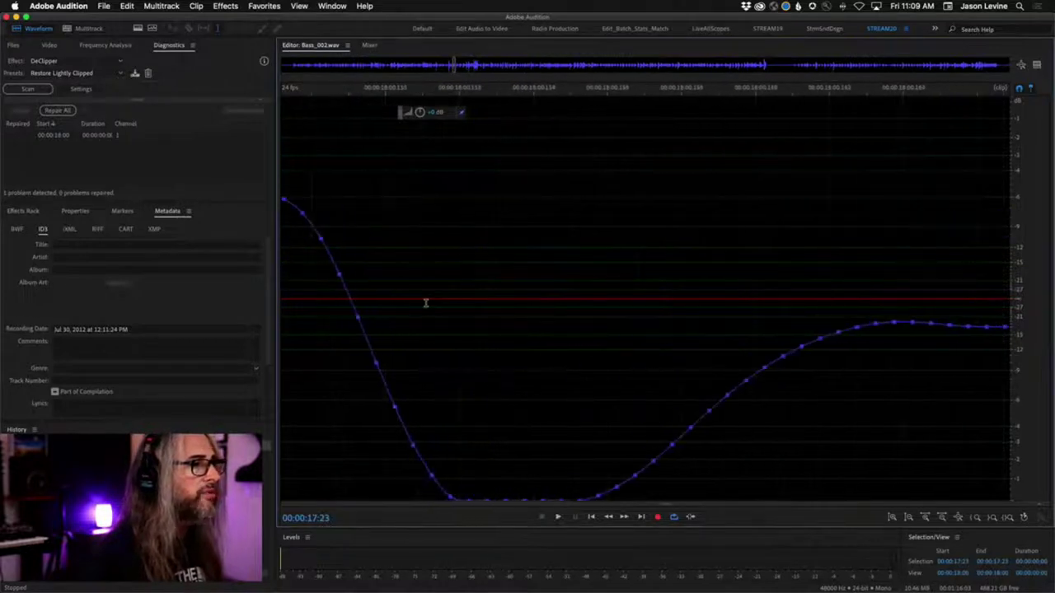
pyautogui.scroll(2, 425, 302)
pyautogui.scroll(-3, 437, 302)
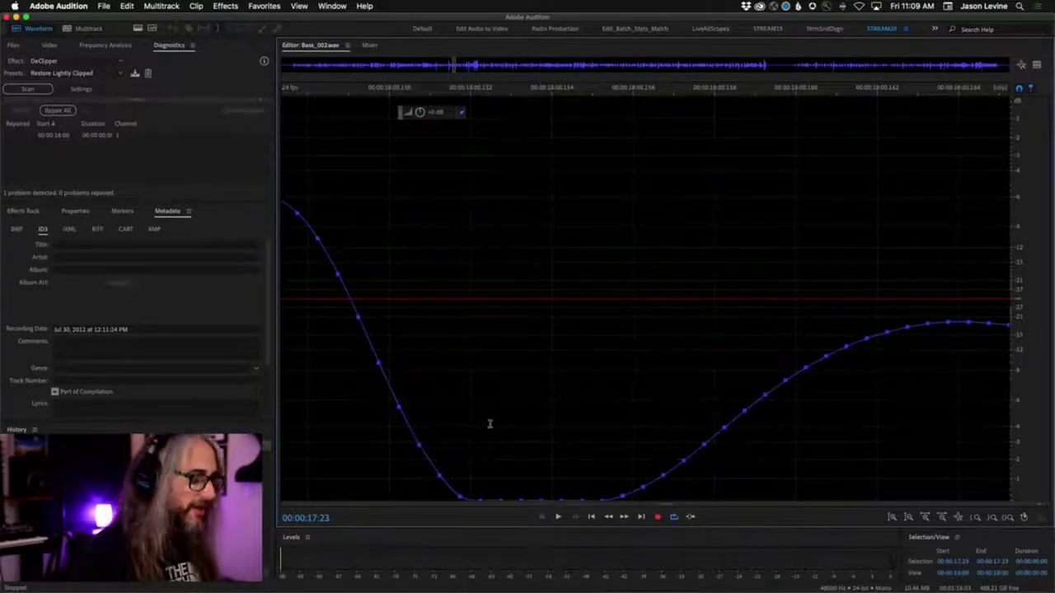
pyautogui.scroll(-8, 489, 424)
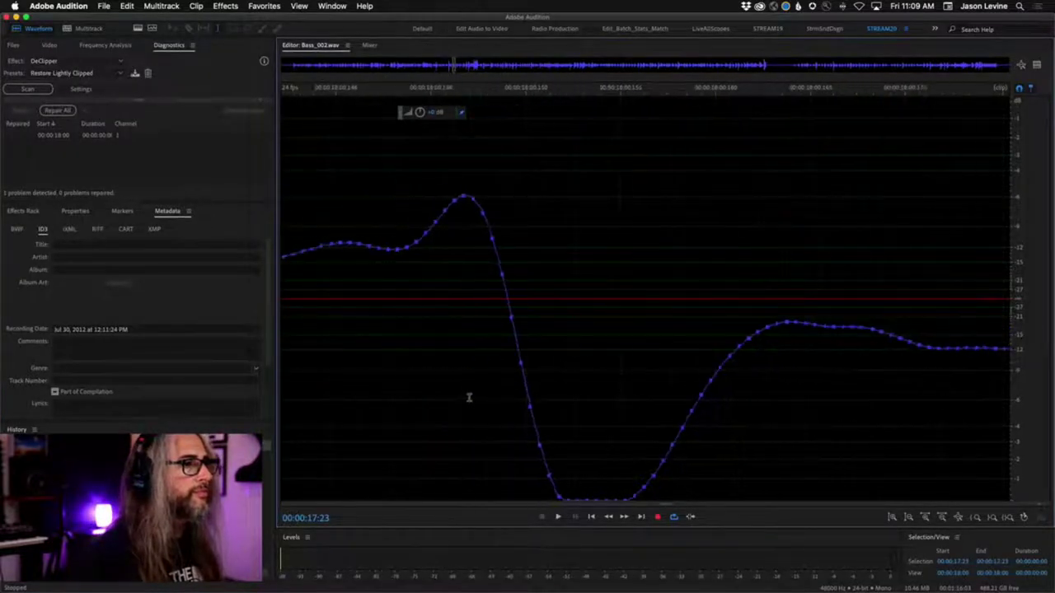
pyautogui.scroll(-3, 540, 349)
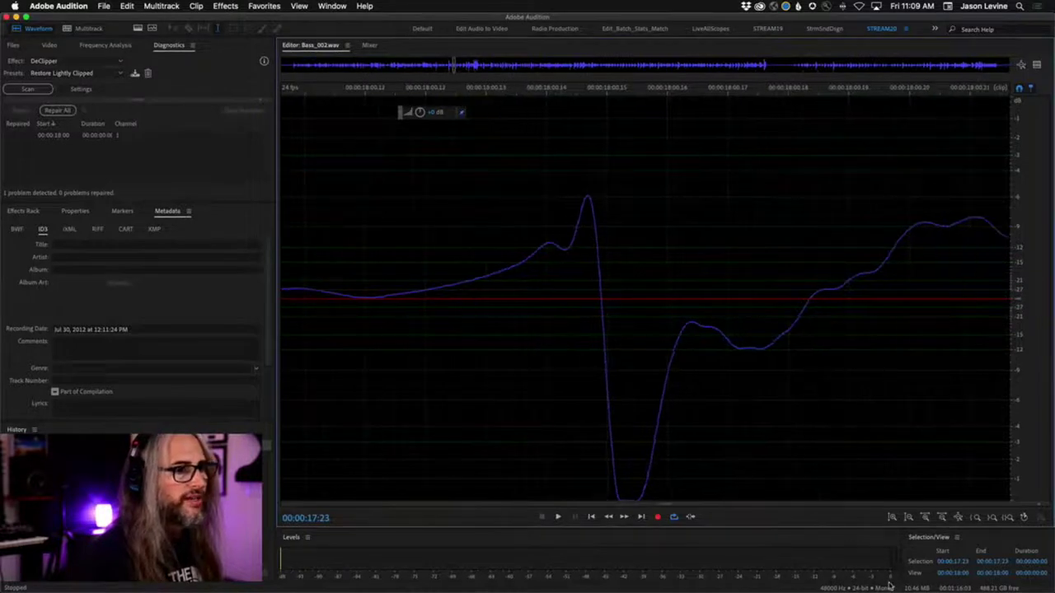
# Select the clipped cycle at 00:00:18:00 and lower its gain, comparing before and after by undoing and redoing the change.
pyautogui.moveTo(528, 212); pyautogui.dragTo(786, 332)
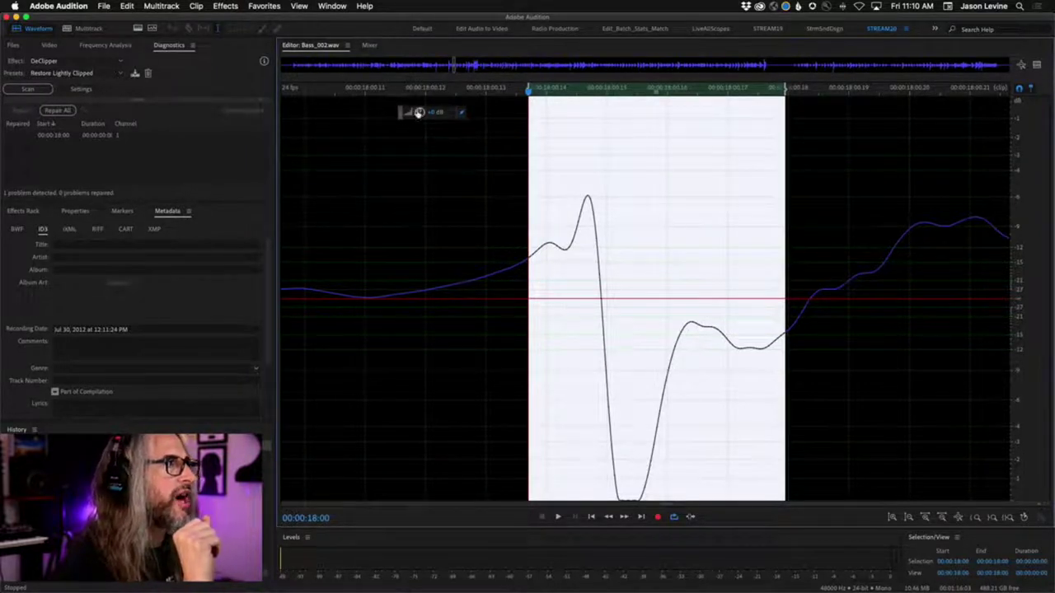
pyautogui.moveTo(421, 114); pyautogui.dragTo(420, 153)
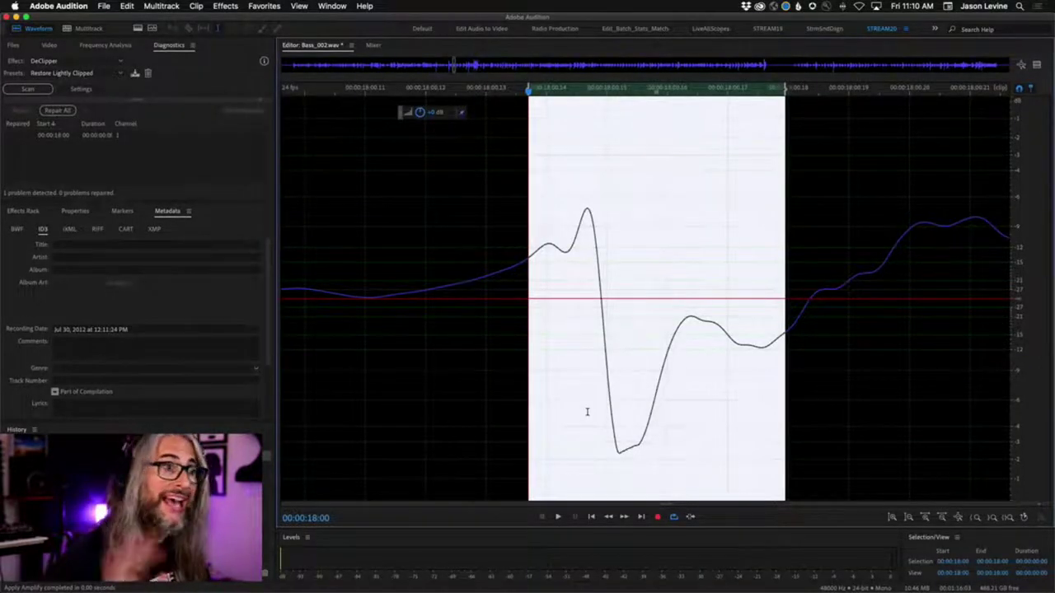
pyautogui.press('super+z')
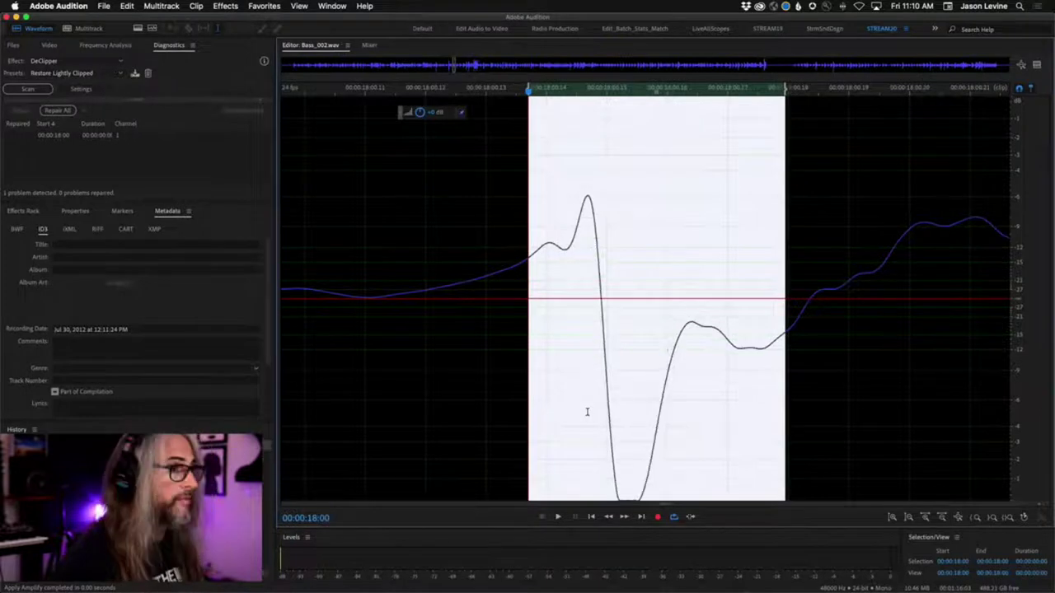
pyautogui.click(128, 6)
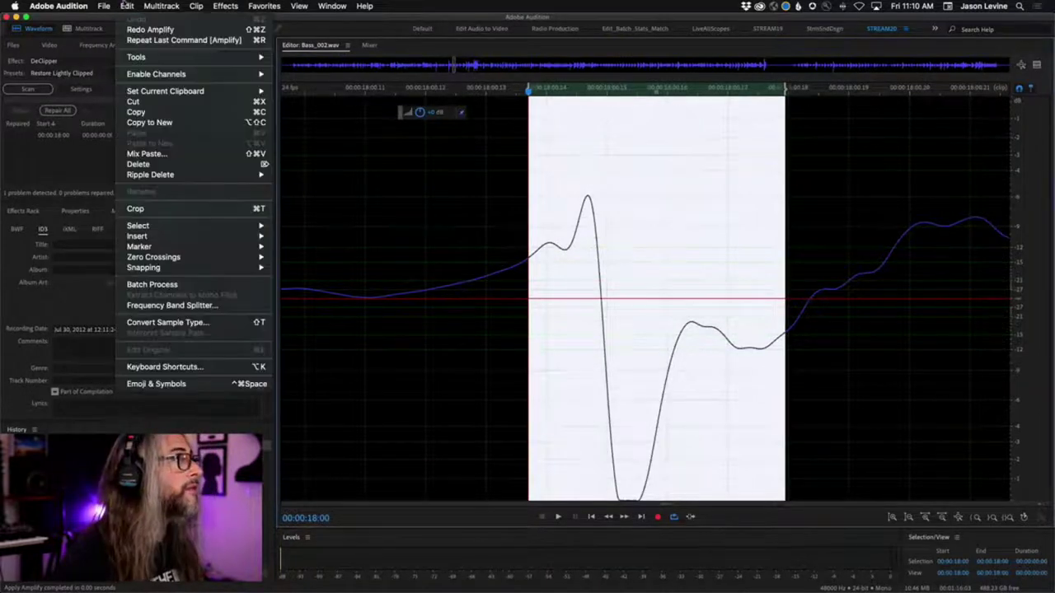
pyautogui.click(145, 30)
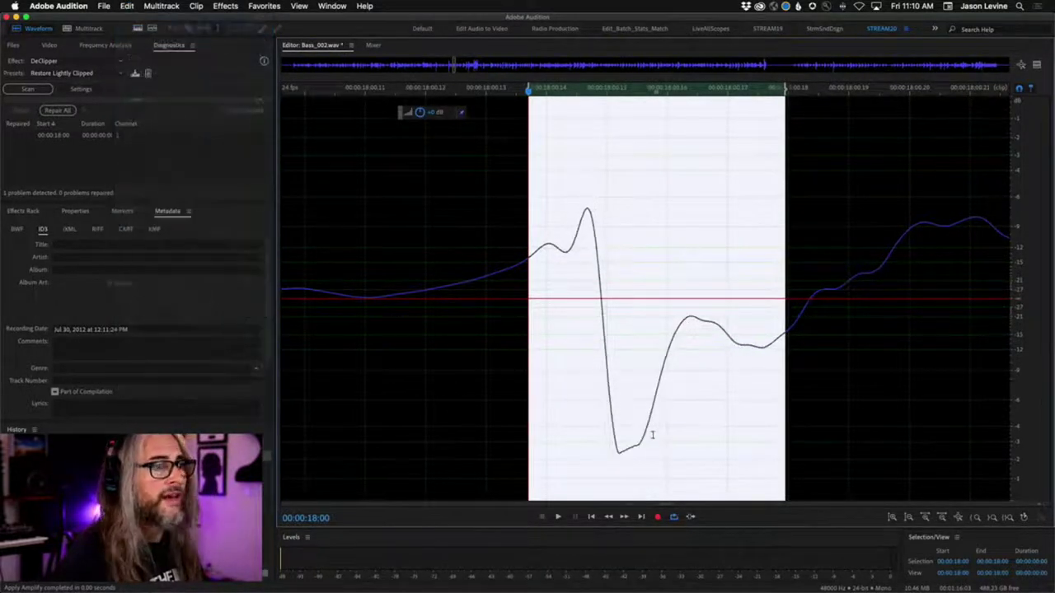
# Select the next clipped peak at about 00:00:19:14 in the Bass waveform and lower its gain slightly.
pyautogui.click(563, 352)
pyautogui.scroll(-15, 563, 352)
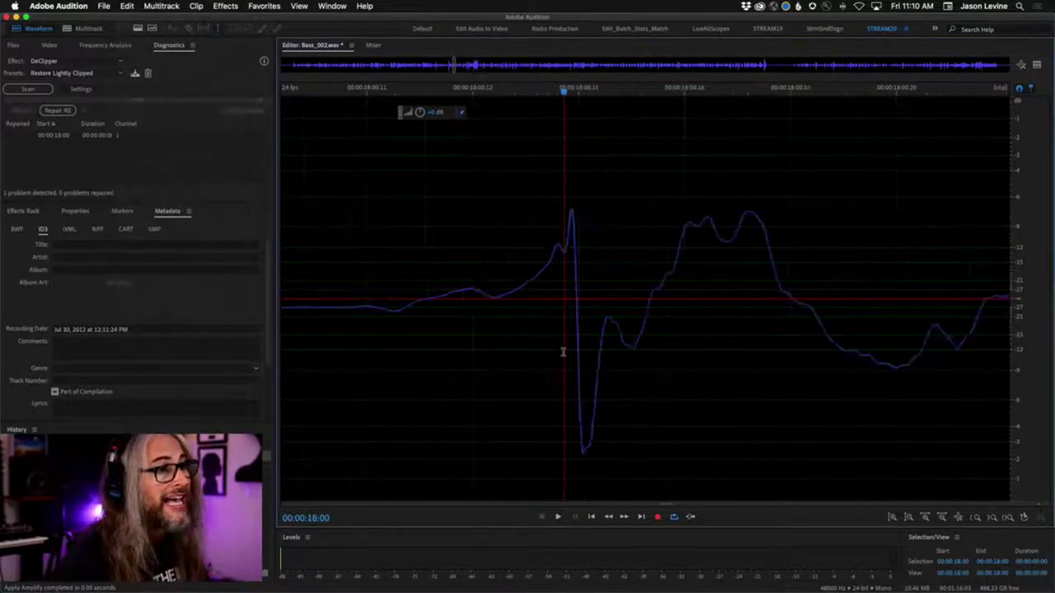
pyautogui.scroll(15, 462, 428)
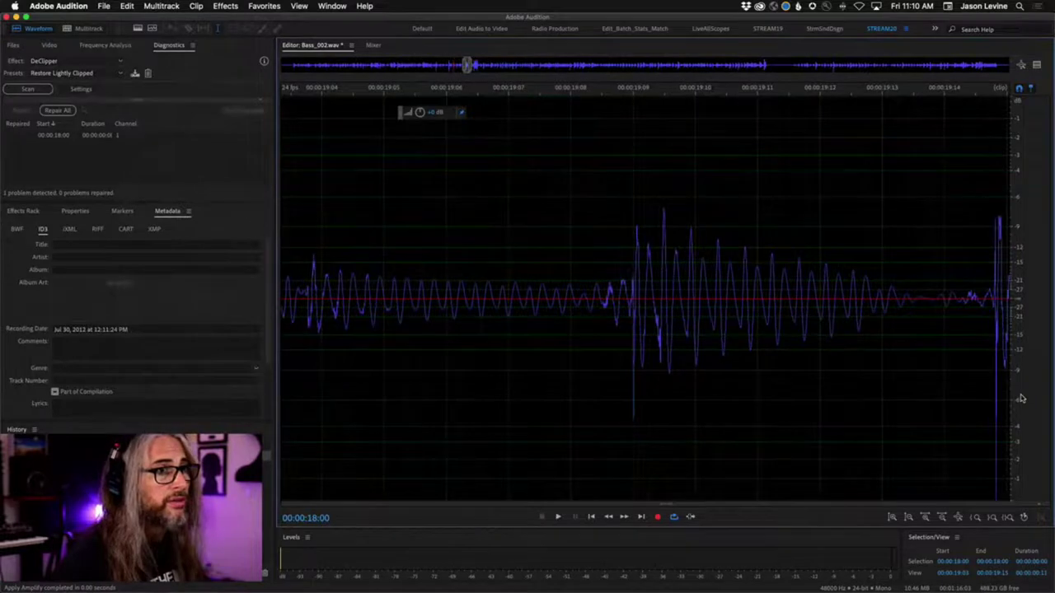
pyautogui.scroll(5, 923, 388)
pyautogui.scroll(2, 621, 451)
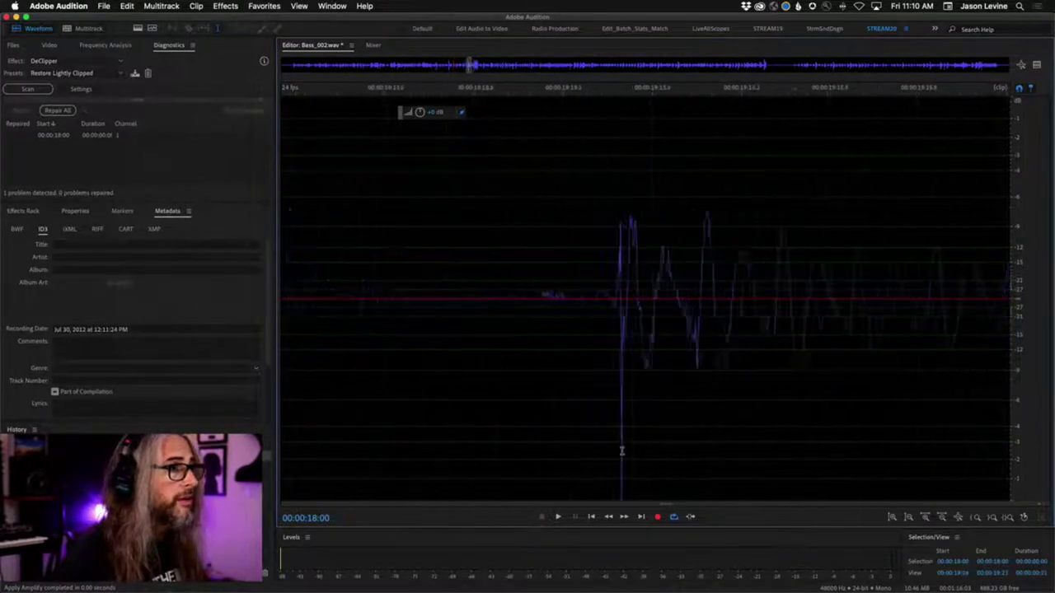
pyautogui.moveTo(612, 373); pyautogui.dragTo(630, 381)
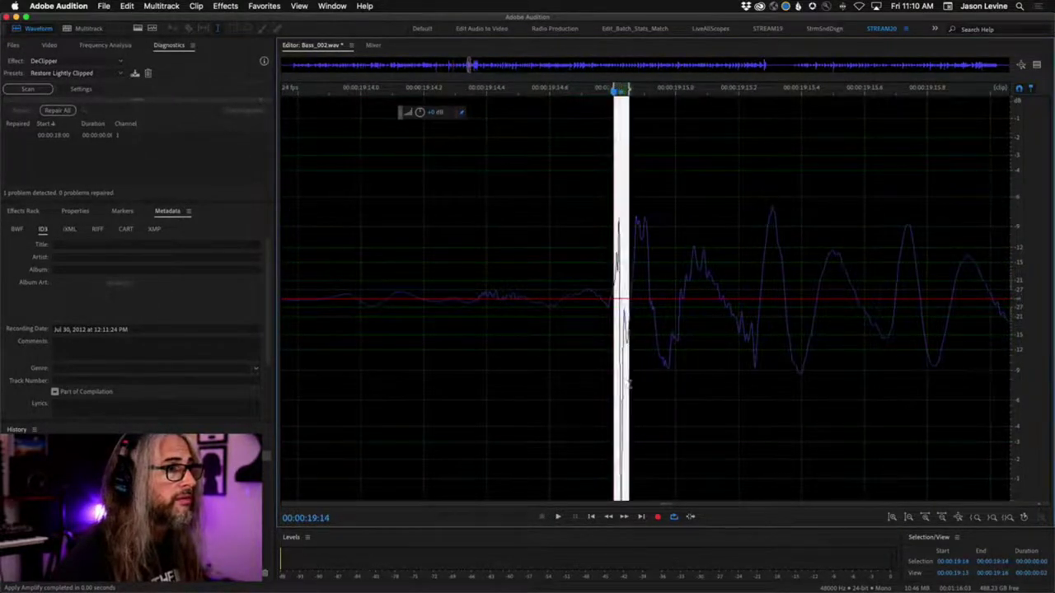
pyautogui.moveTo(420, 108); pyautogui.dragTo(411, 113)
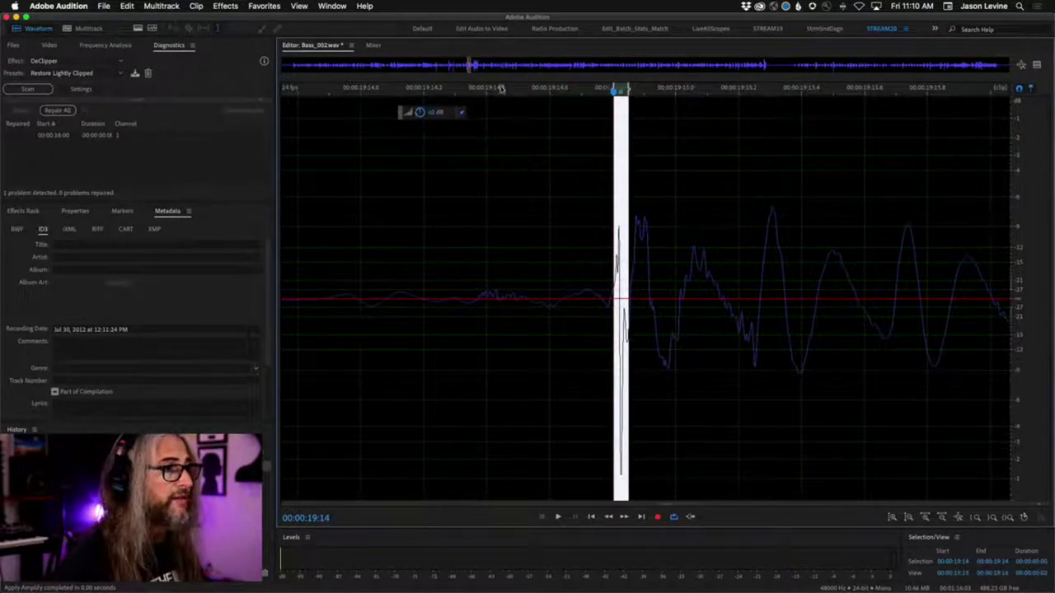
# Examine the attenuated peak at 00:00:19:14 at sample level and in the context of the surrounding notes.
pyautogui.scroll(5, 628, 92)
pyautogui.scroll(8, 568, 88)
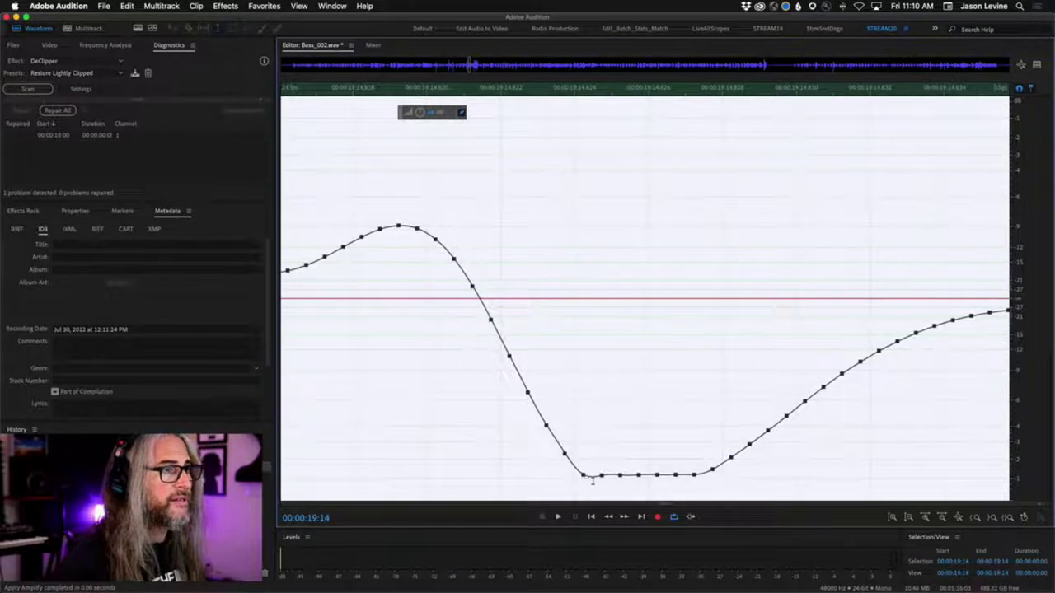
pyautogui.scroll(-1, 668, 470)
pyautogui.scroll(-5, 668, 470)
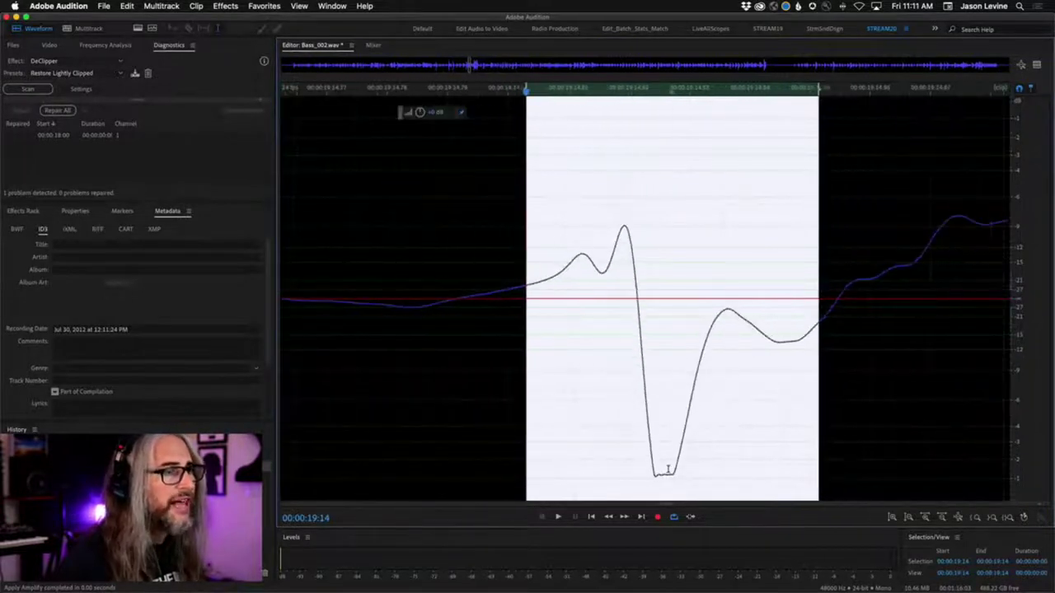
pyautogui.scroll(-2, 668, 470)
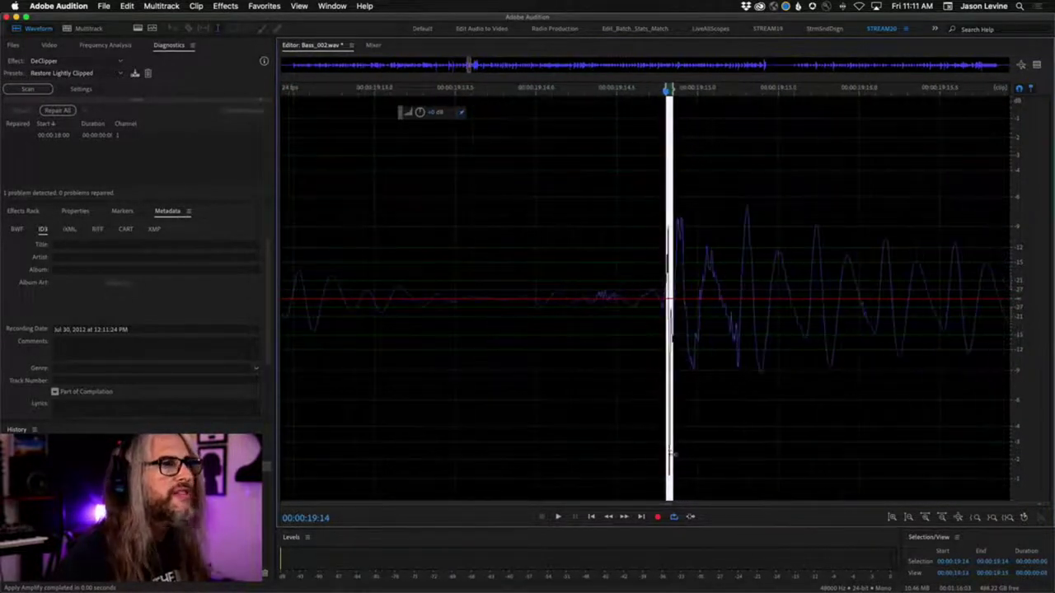
pyautogui.click(505, 289)
pyautogui.scroll(-3, 664, 94)
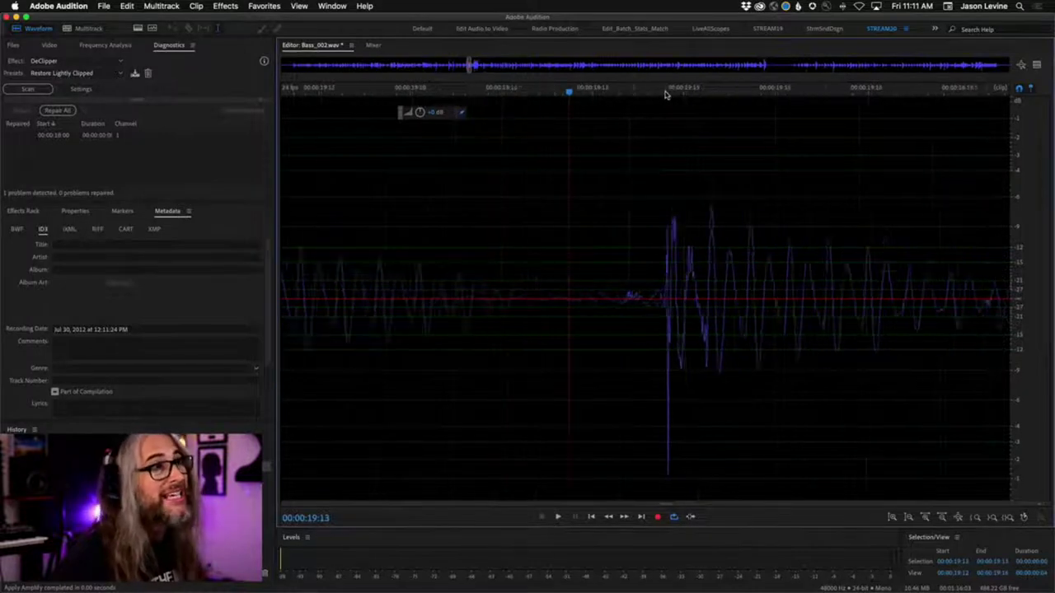
pyautogui.scroll(-3, 666, 95)
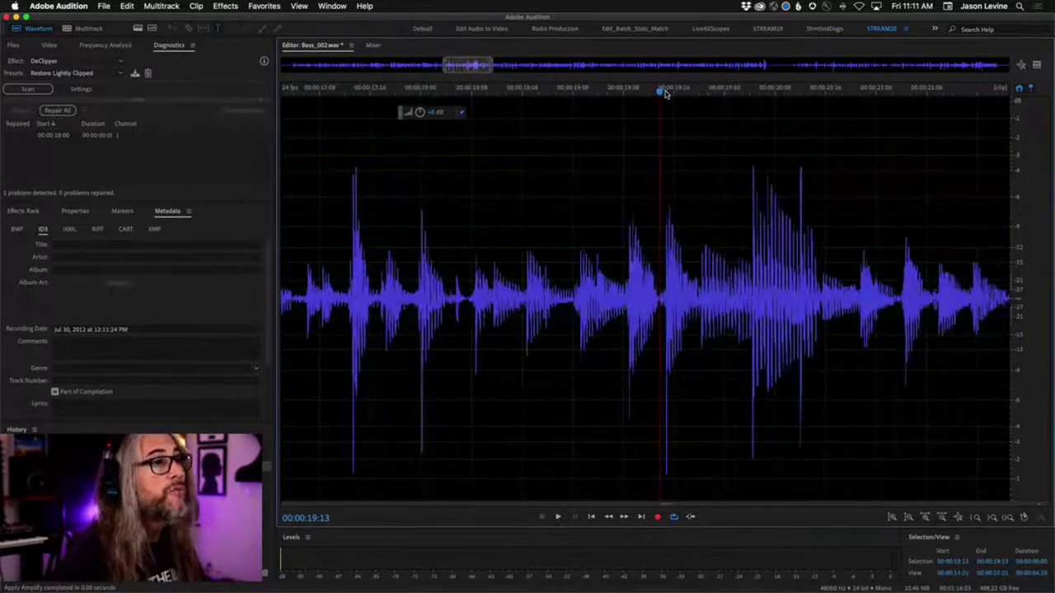
# Play the edited Bass passage from about 00:00:18:23 to about 00:00:20:06.
pyautogui.click(569, 253)
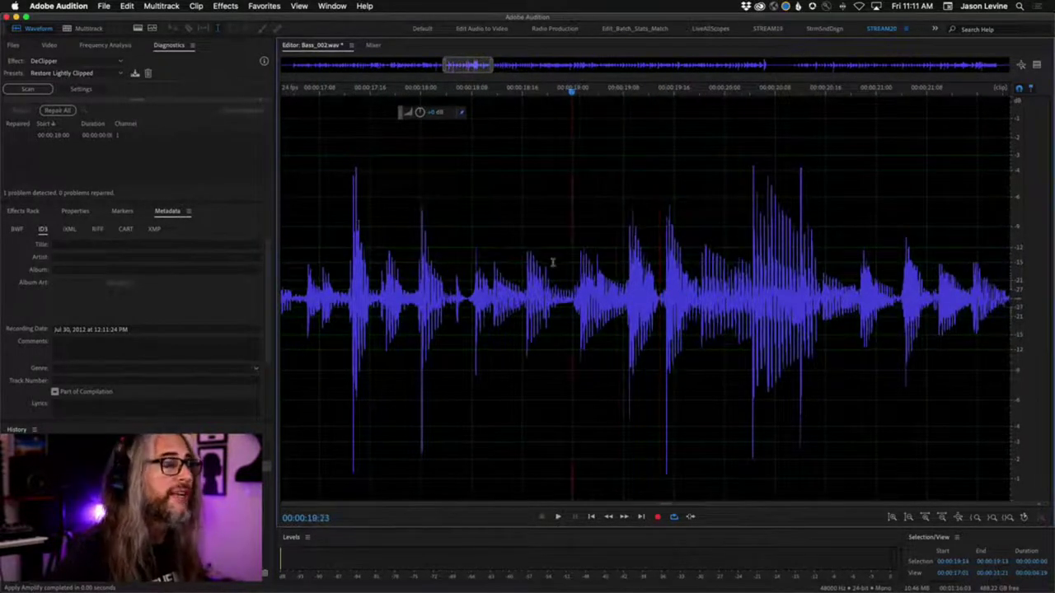
pyautogui.press('space')
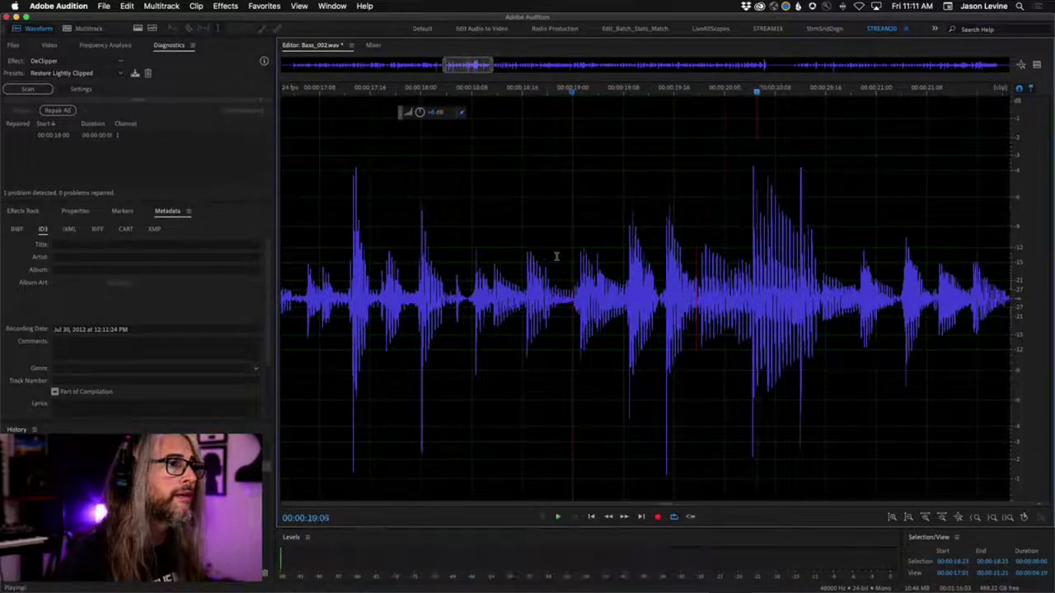
pyautogui.press('space')
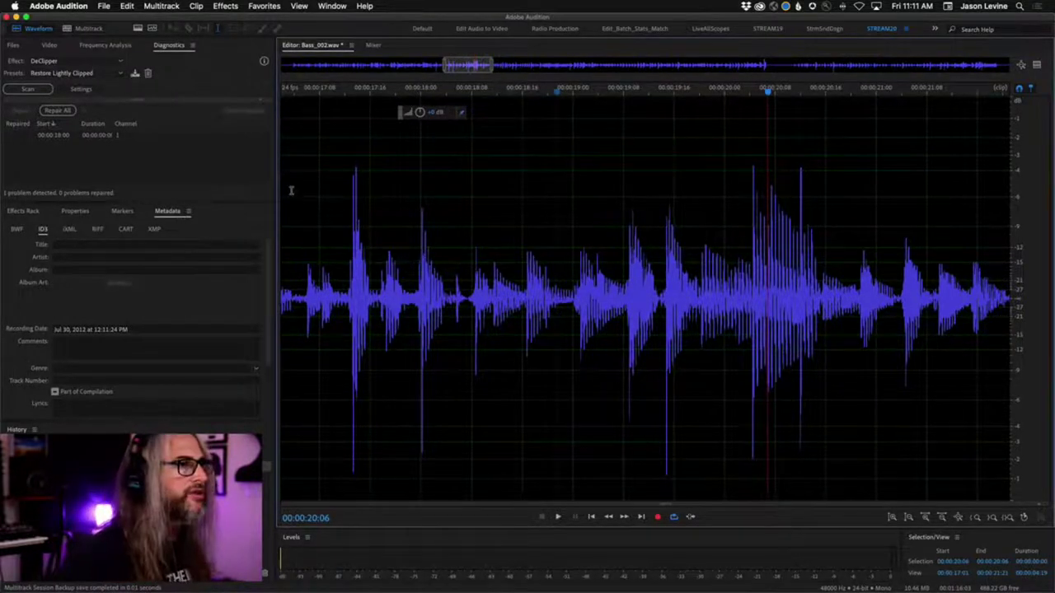
# Undo the manual gain edits, repair the detected clipping with DeClipper's Restore Normal preset, and rescan the Bass file.
pyautogui.press('super+z')
pyautogui.click(385, 333)
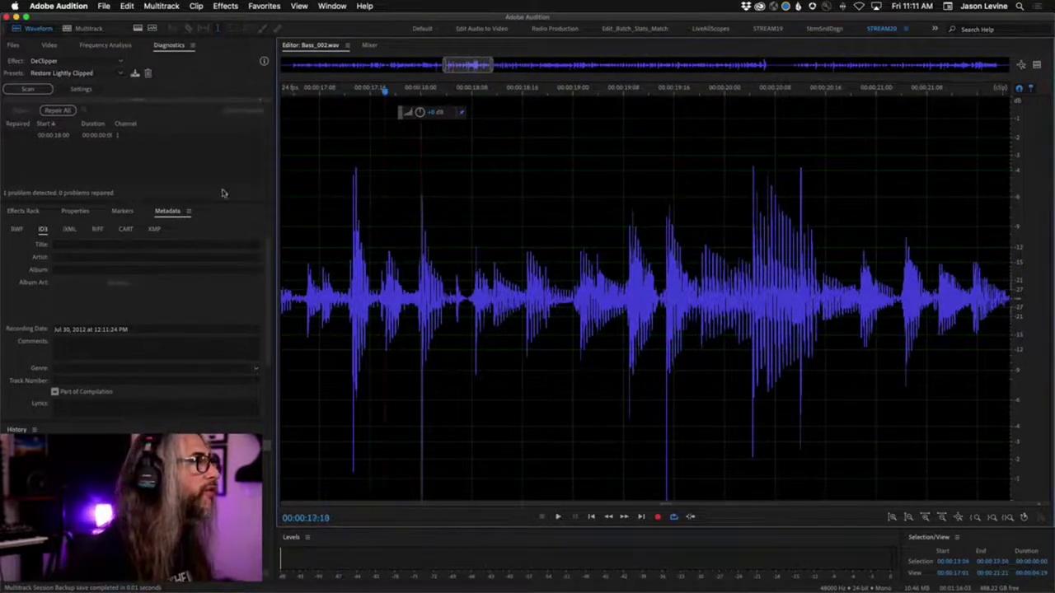
pyautogui.click(86, 74)
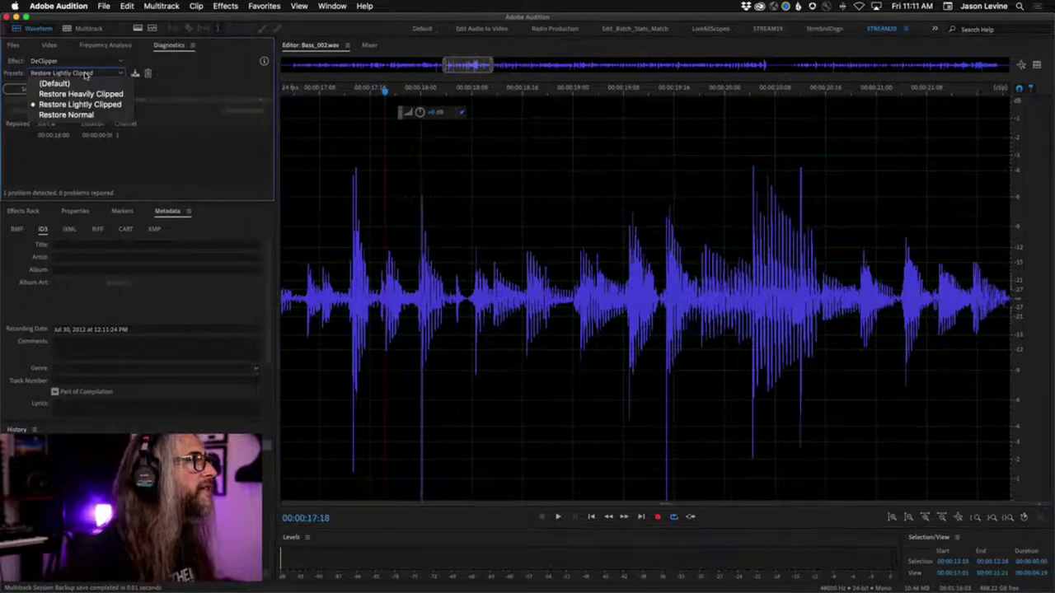
pyautogui.click(95, 116)
pyautogui.click(48, 112)
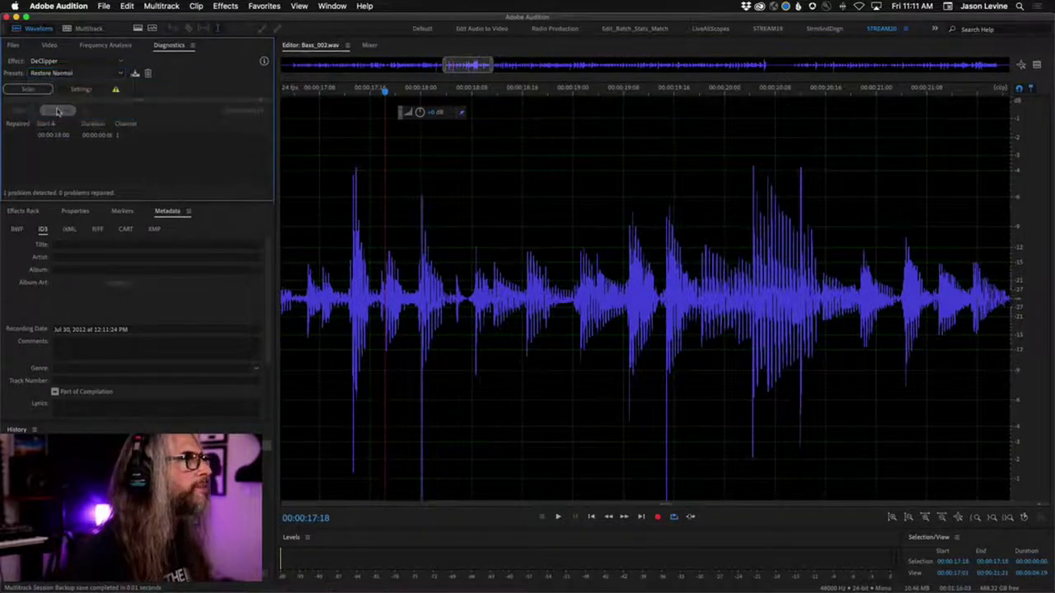
pyautogui.click(27, 89)
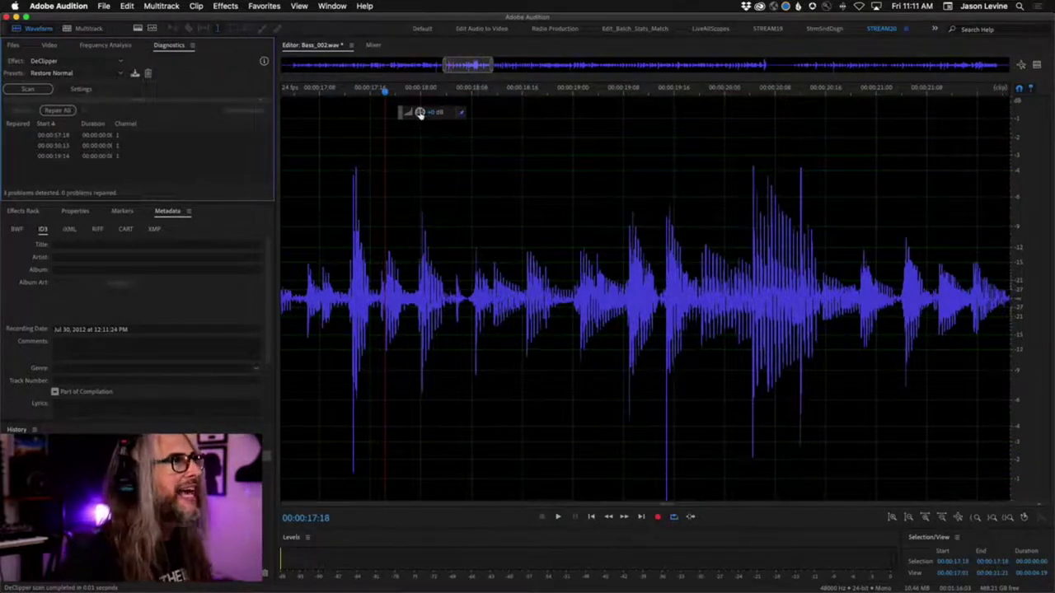
# Try lowering the gain of the entire Bass file slightly.
pyautogui.moveTo(419, 112); pyautogui.dragTo(419, 114)
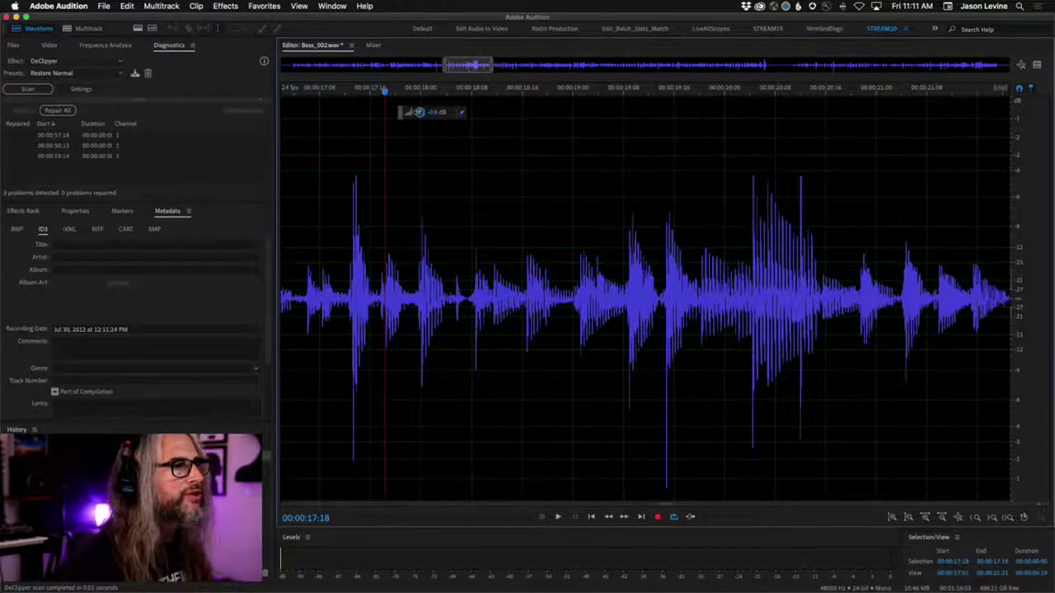
pyautogui.press('super+a')
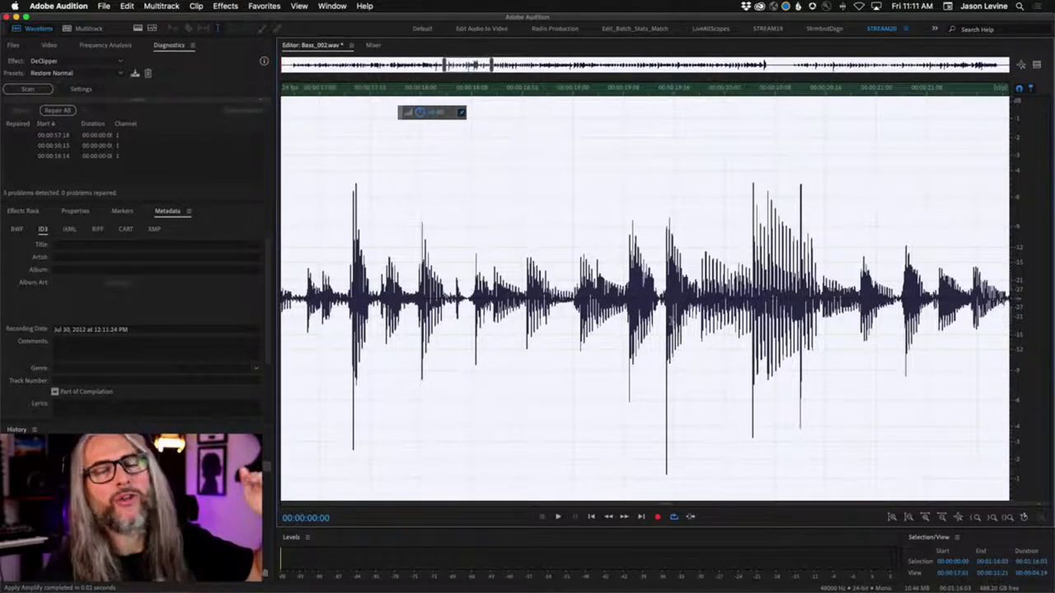
pyautogui.hotkey('shift', 'r')
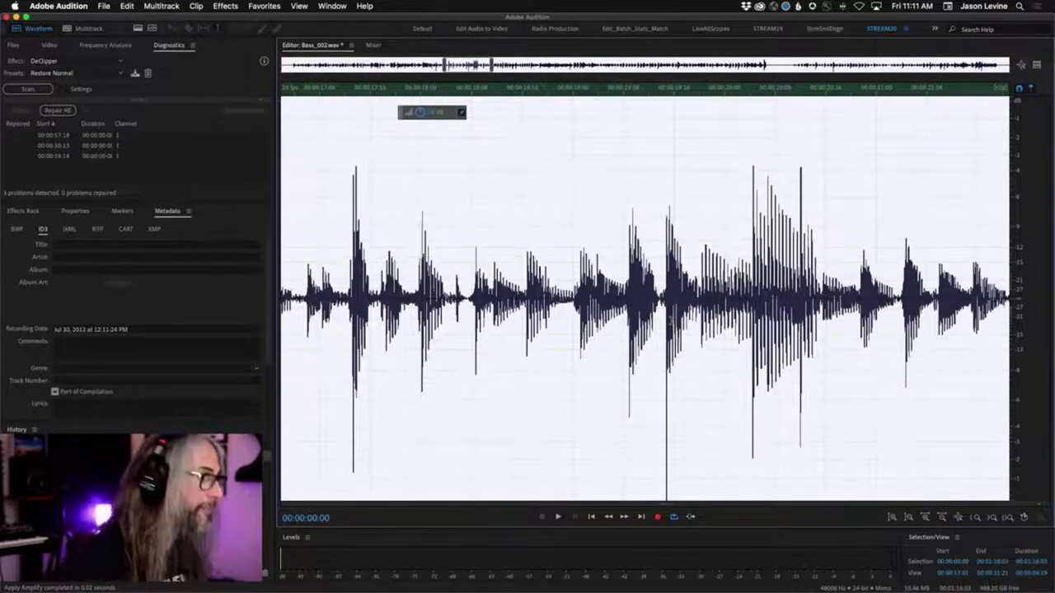
# Select the clipped downward peak at about 00:00:19:14 in the Bass waveform and lower its gain slightly.
pyautogui.scroll(-2, 573, 258)
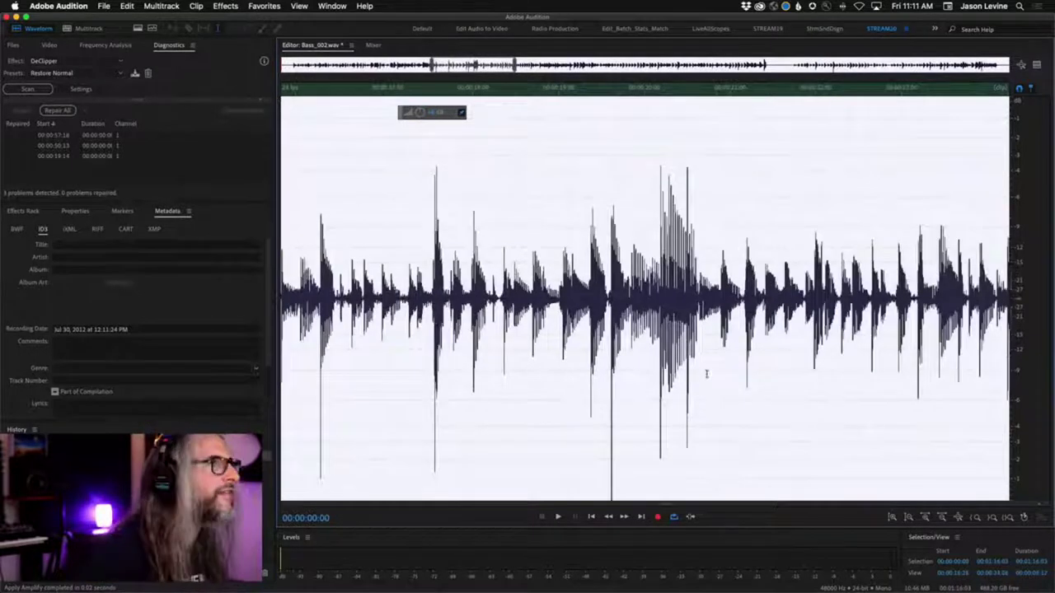
pyautogui.click(579, 377)
pyautogui.scroll(10, 612, 401)
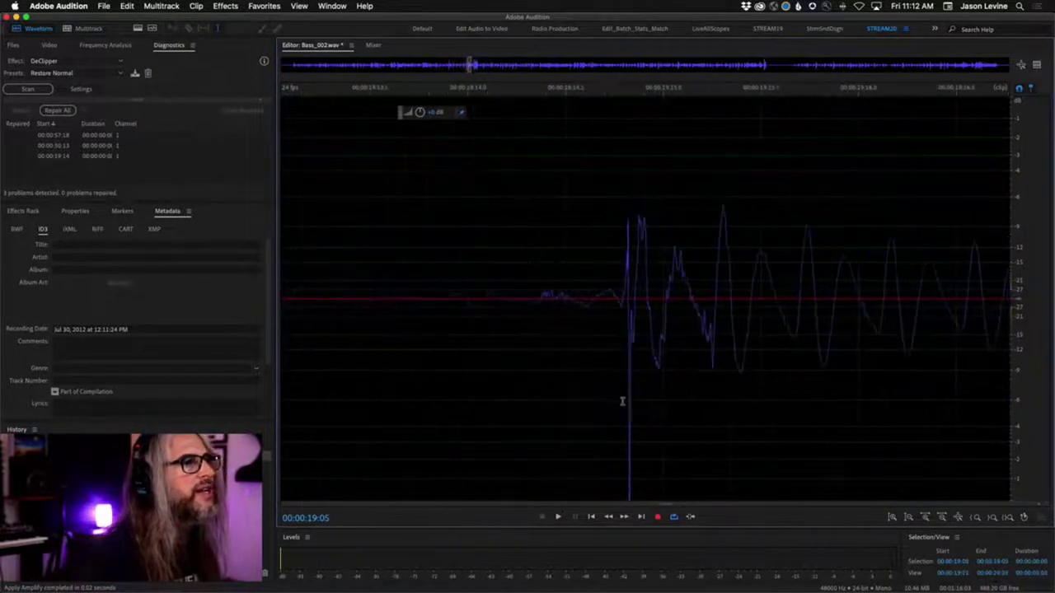
pyautogui.moveTo(528, 404); pyautogui.dragTo(555, 412)
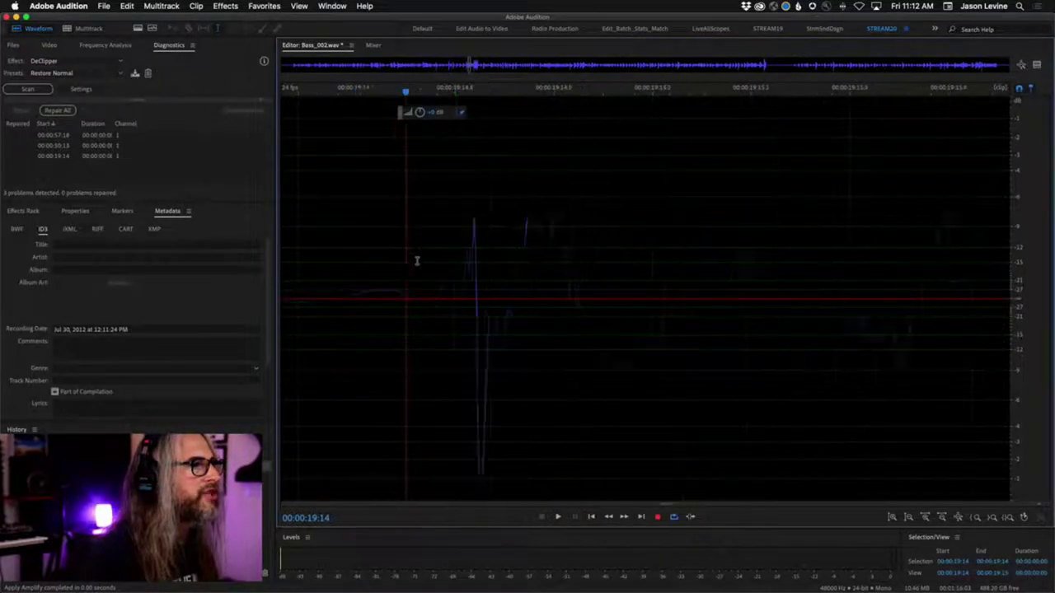
pyautogui.hscroll(-10, 416, 261)
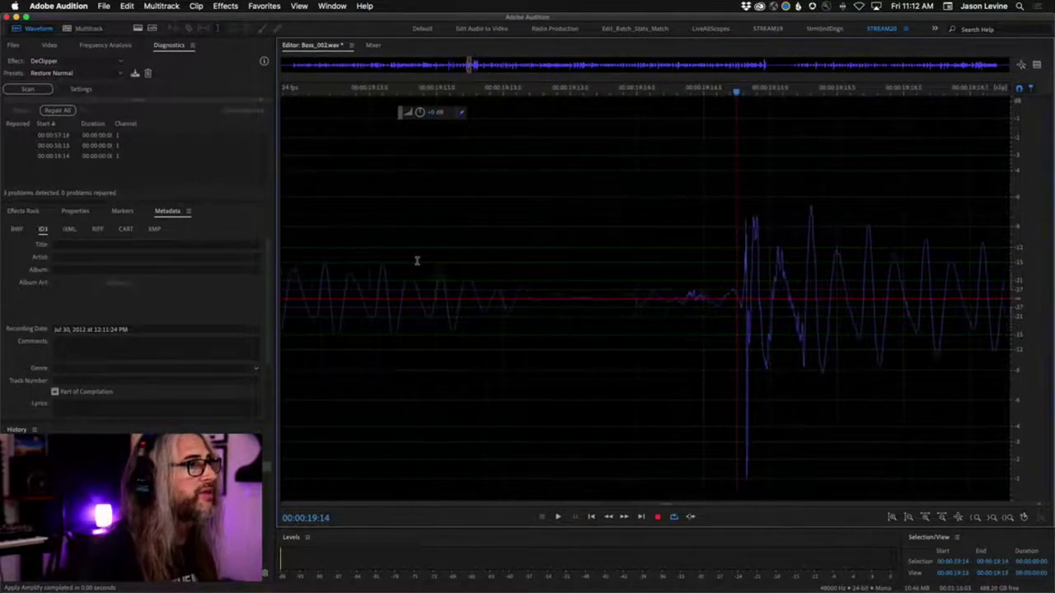
# Select the clipped cycle at about 00:00:57:18 in the Bass waveform and reduce its gain slightly.
pyautogui.scroll(-10, 416, 260)
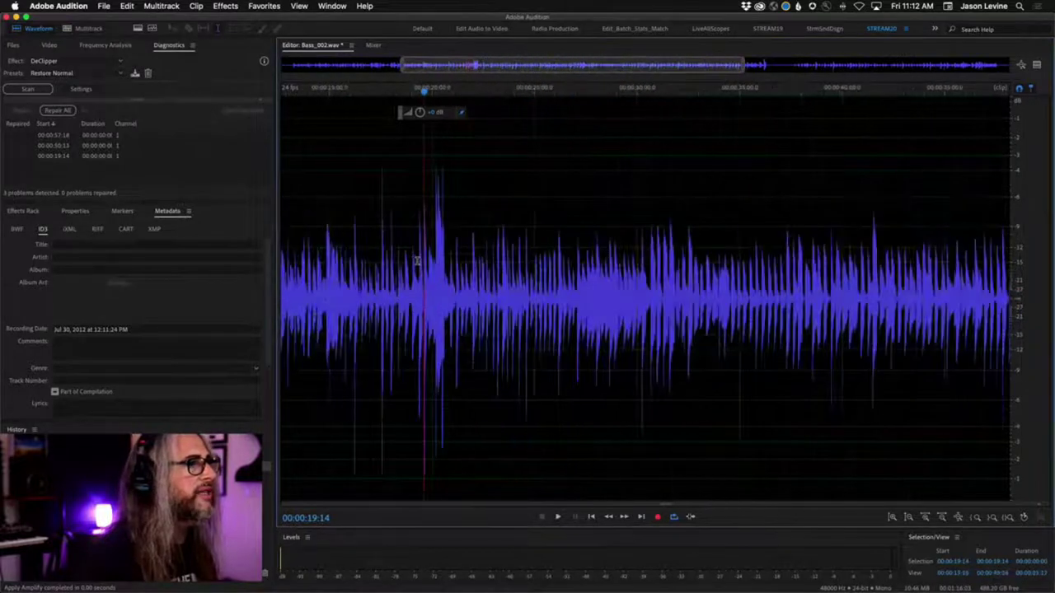
pyautogui.scroll(-3, 339, 321)
pyautogui.click(886, 458)
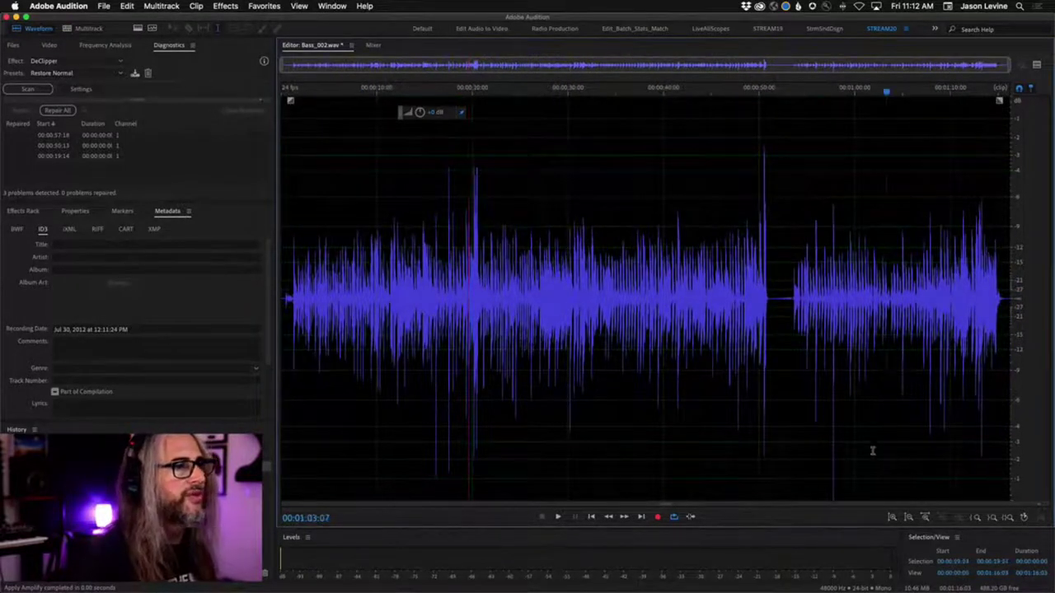
pyautogui.moveTo(829, 432); pyautogui.dragTo(834, 435)
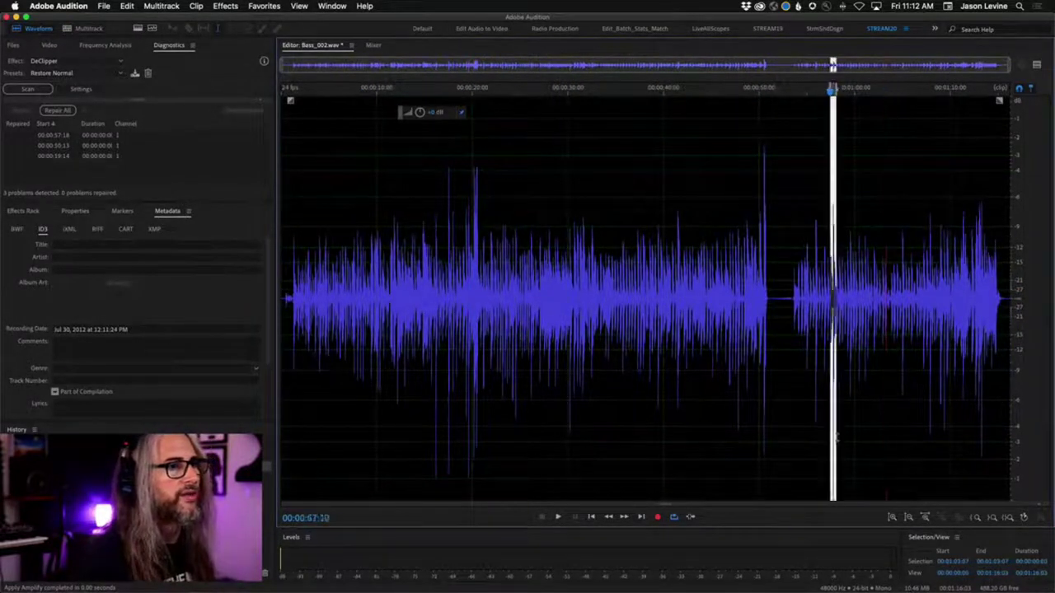
pyautogui.scroll(10, 832, 437)
pyautogui.scroll(8, 723, 399)
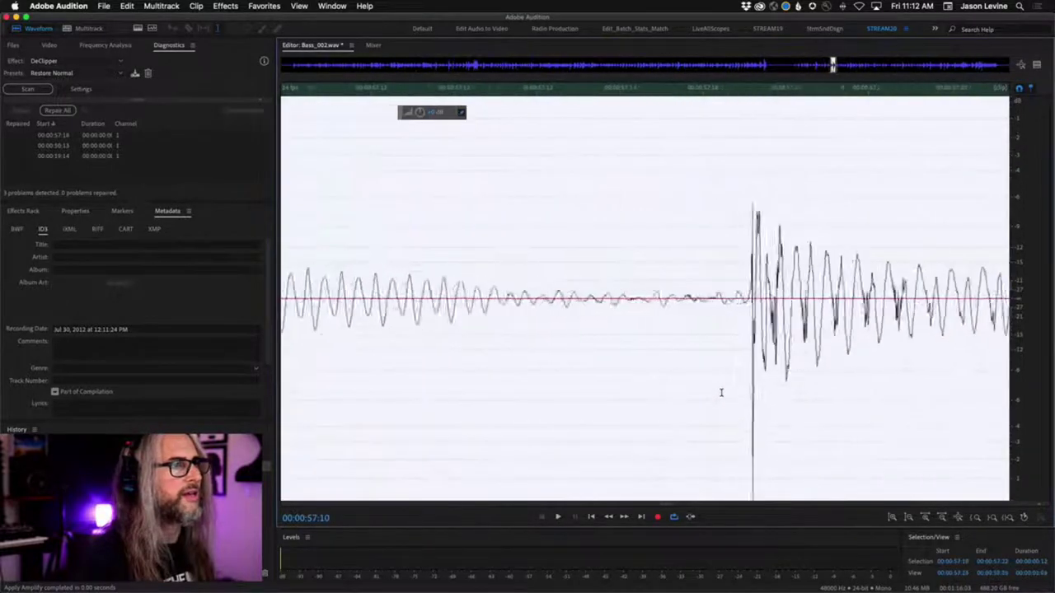
pyautogui.moveTo(775, 379); pyautogui.dragTo(819, 379)
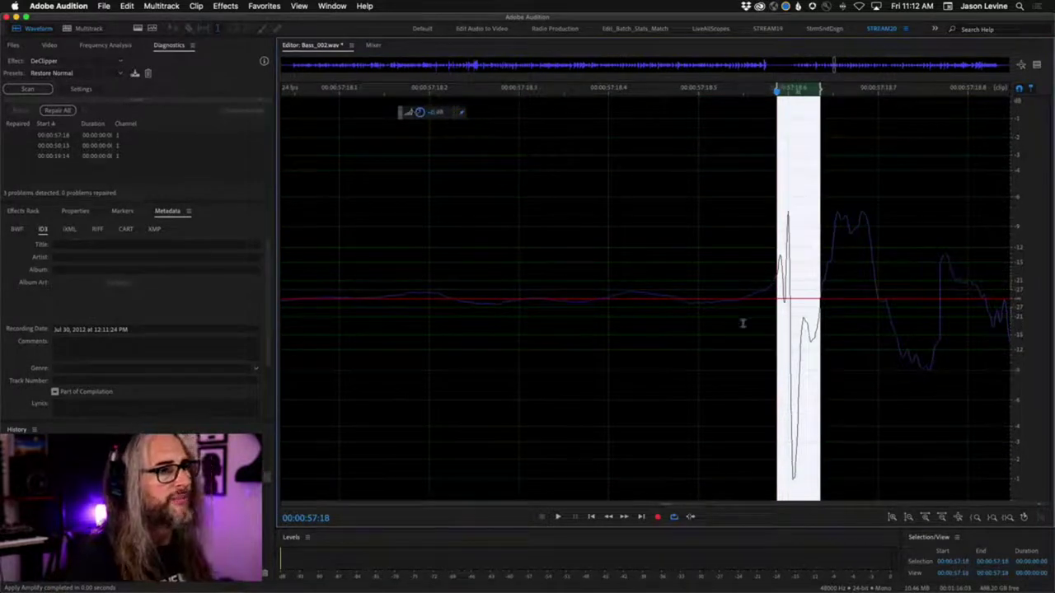
pyautogui.press('\\')
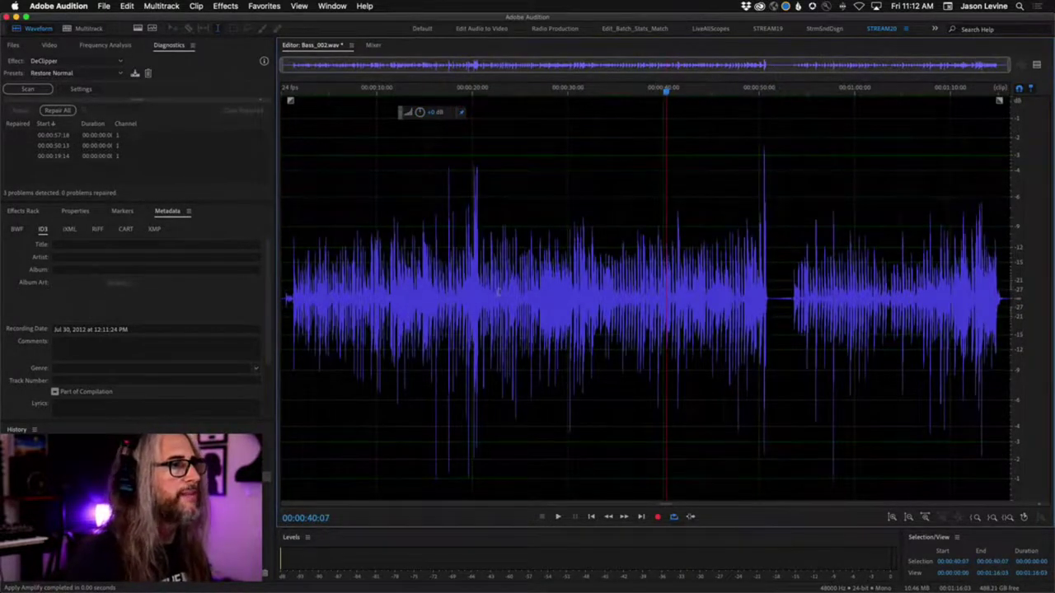
# Save the repaired Bass file and return to the multitrack session.
pyautogui.click(104, 6)
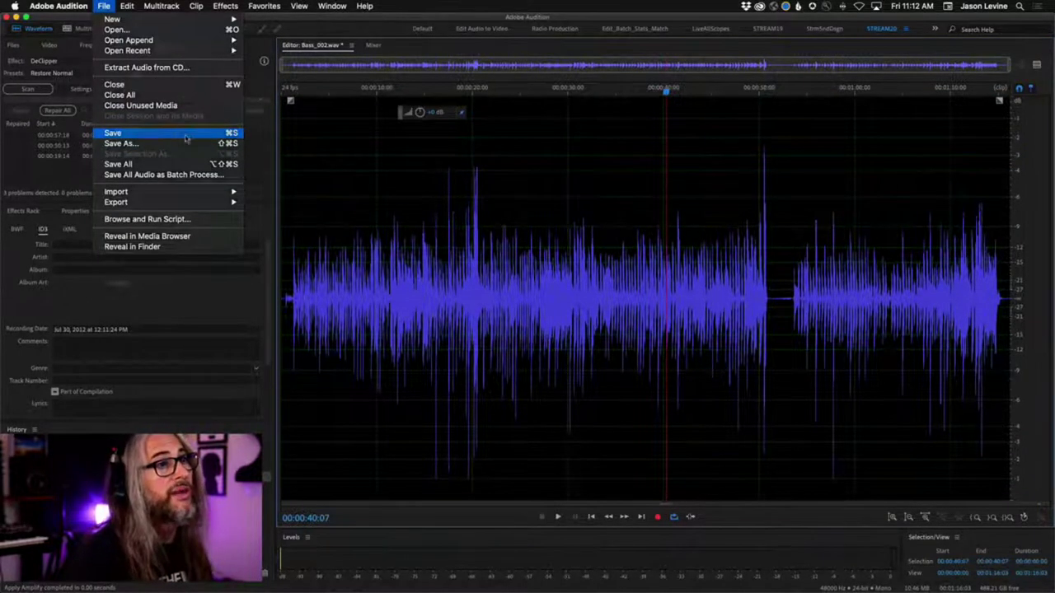
pyautogui.click(168, 133)
pyautogui.click(85, 28)
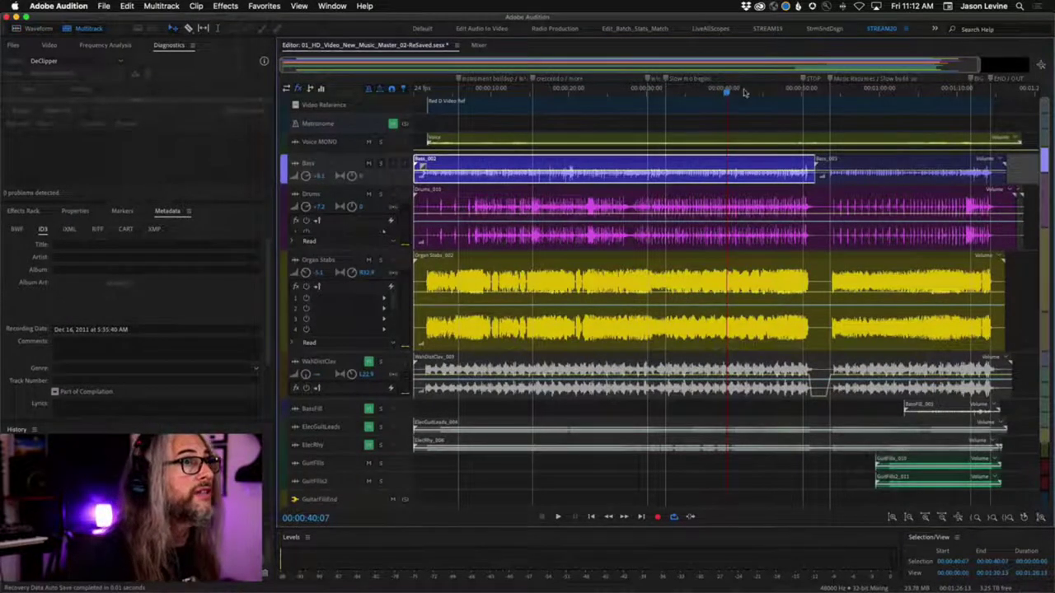
# Play the mix from 00:00:00:23 with the video preview shown, lowering the Organ Stabs volume to about -12.3 dB.
pyautogui.press('Home')
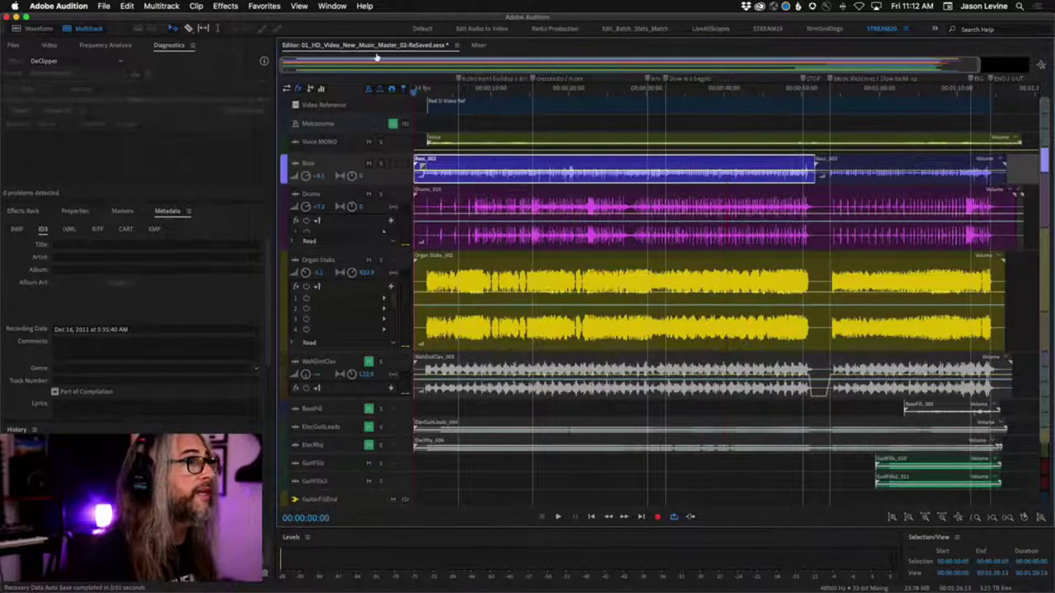
pyautogui.moveTo(416, 95); pyautogui.dragTo(423, 97)
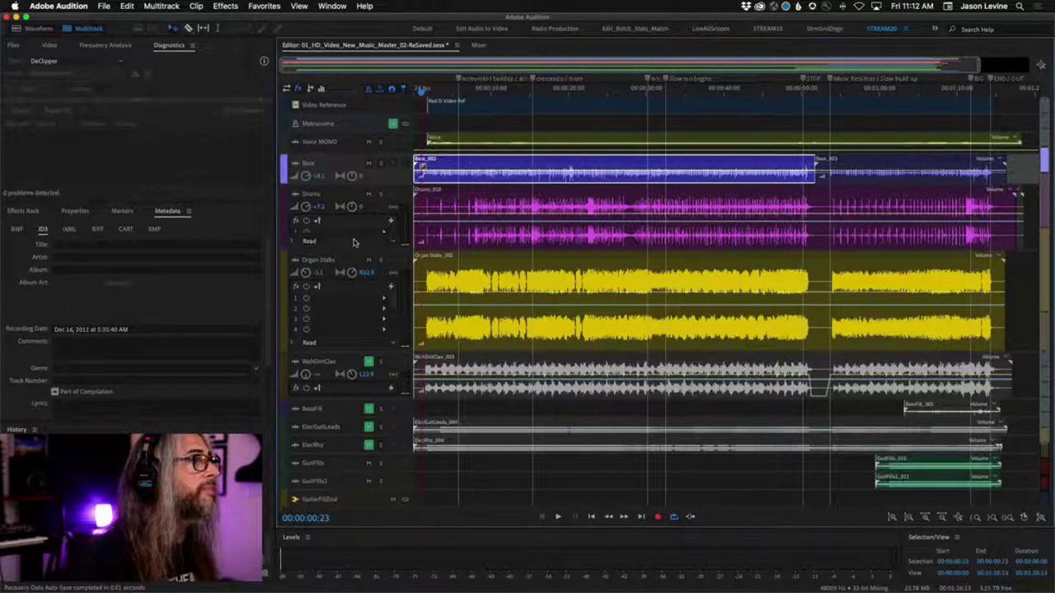
pyautogui.click(51, 45)
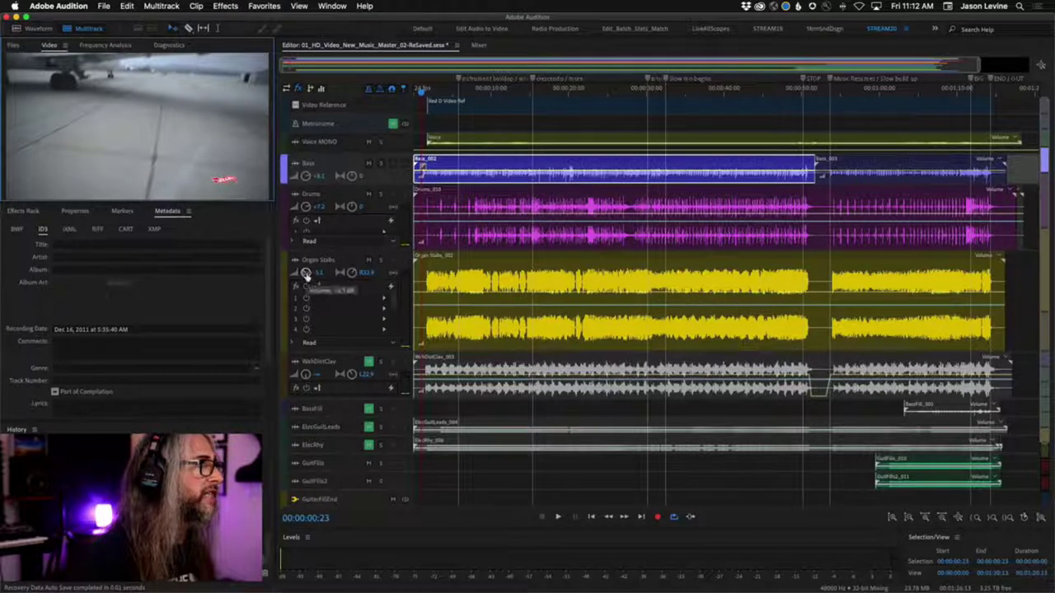
pyautogui.click(306, 273)
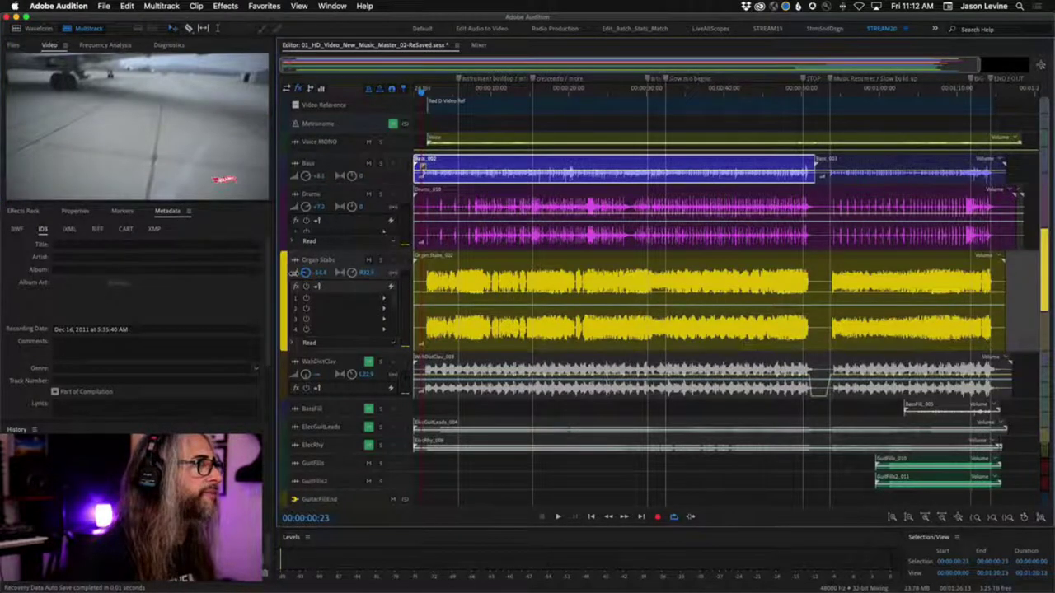
pyautogui.press('space')
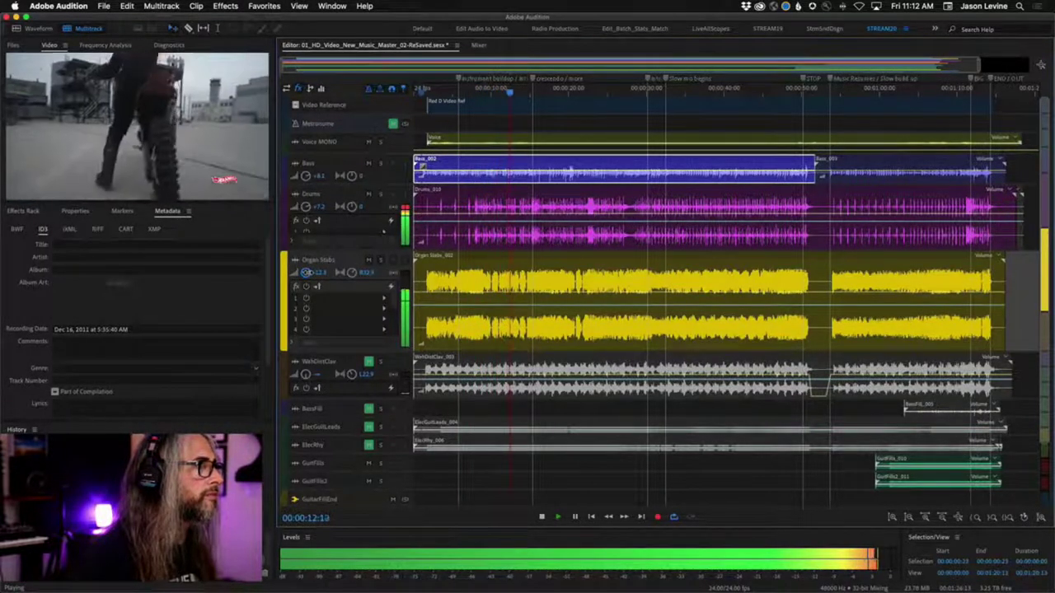
# Solo the Drums, Bass and Organ Stabs tracks one after another during playback.
pyautogui.click(381, 195)
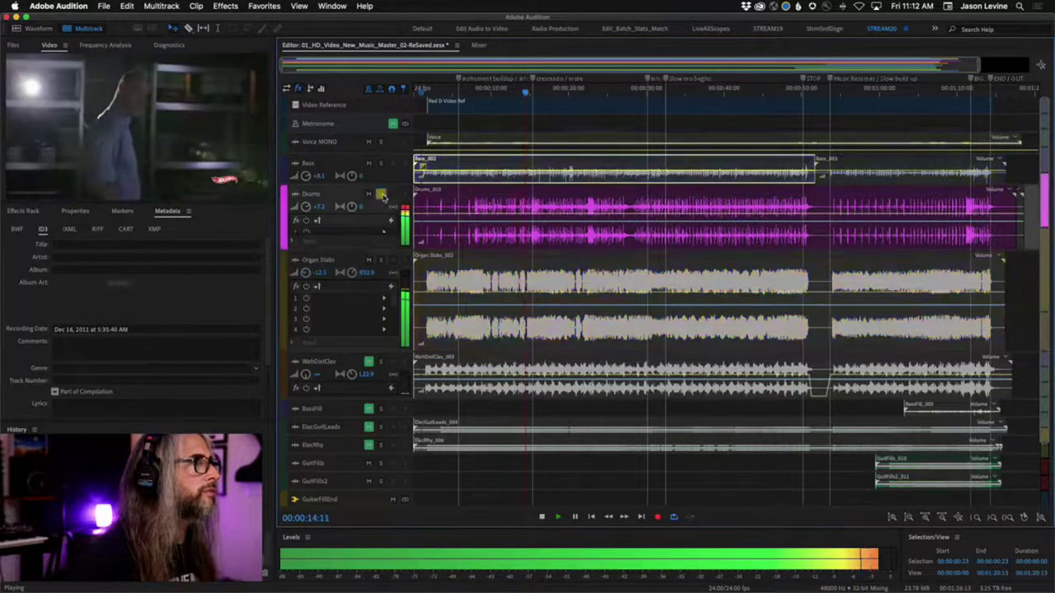
pyautogui.click(381, 163)
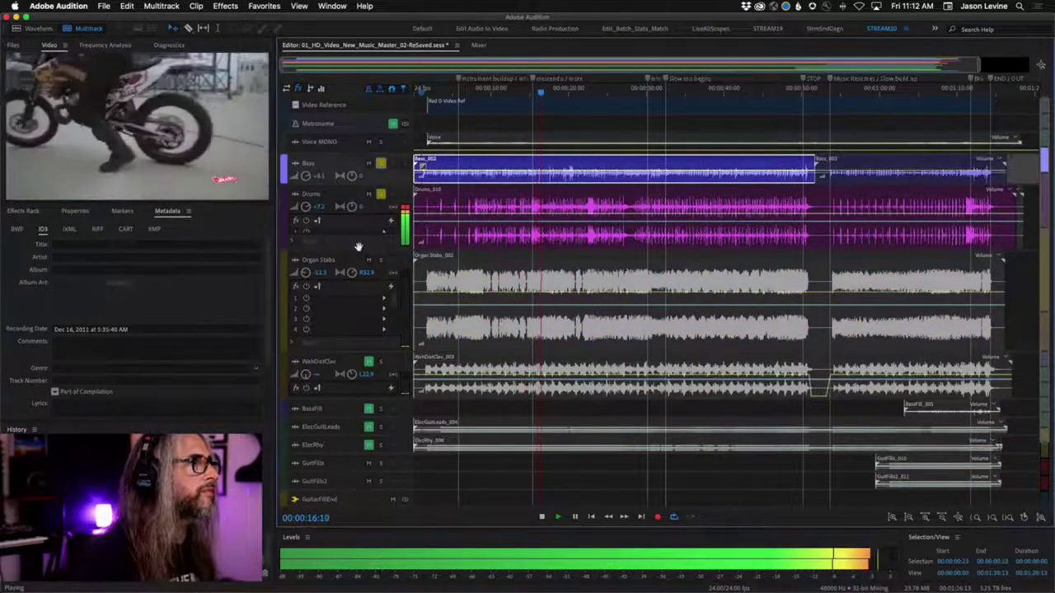
pyautogui.click(381, 259)
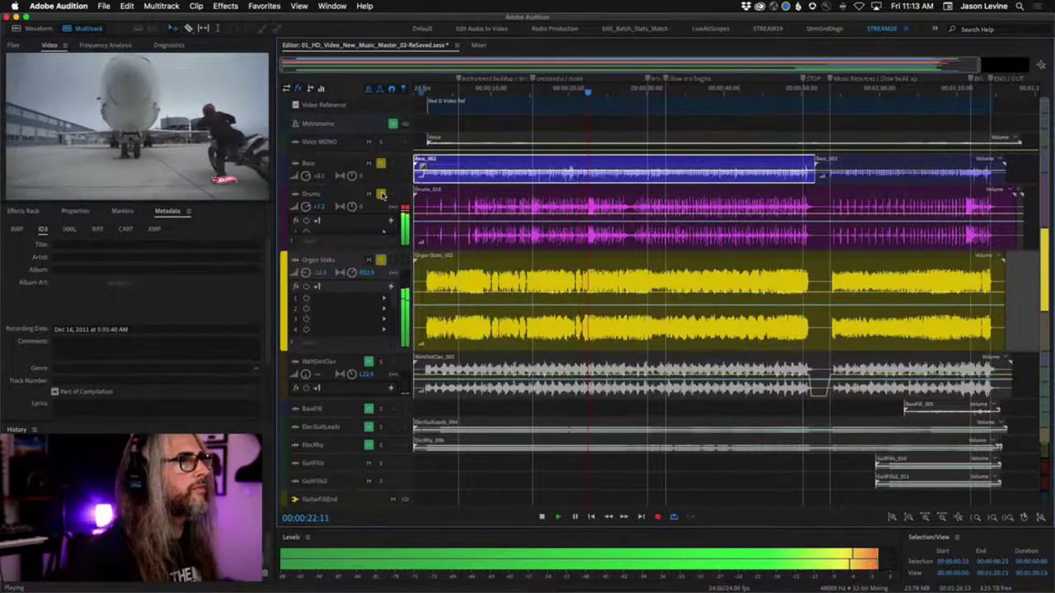
# Replay the soloed tracks from about 00:00:20:02 and park the playhead at 00:00:19:10.
pyautogui.press('space')
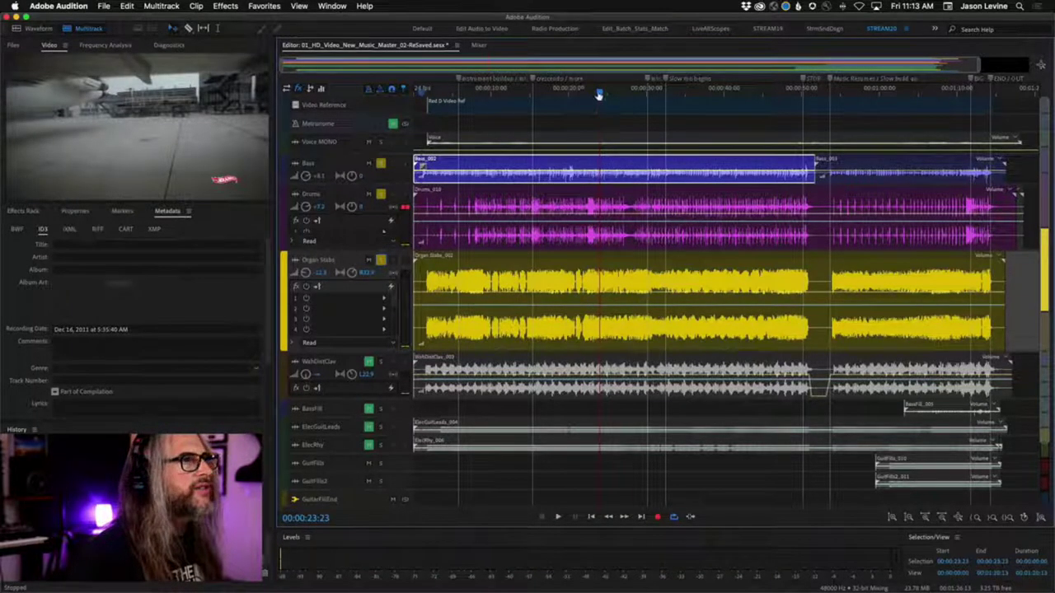
pyautogui.moveTo(599, 95); pyautogui.dragTo(566, 94)
pyautogui.press('space')
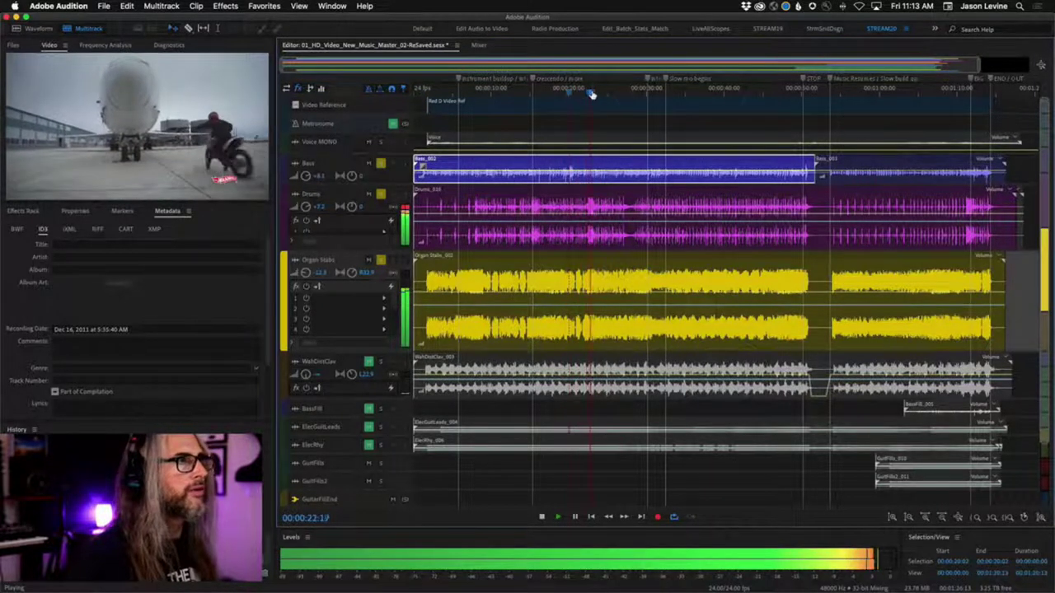
pyautogui.press('space')
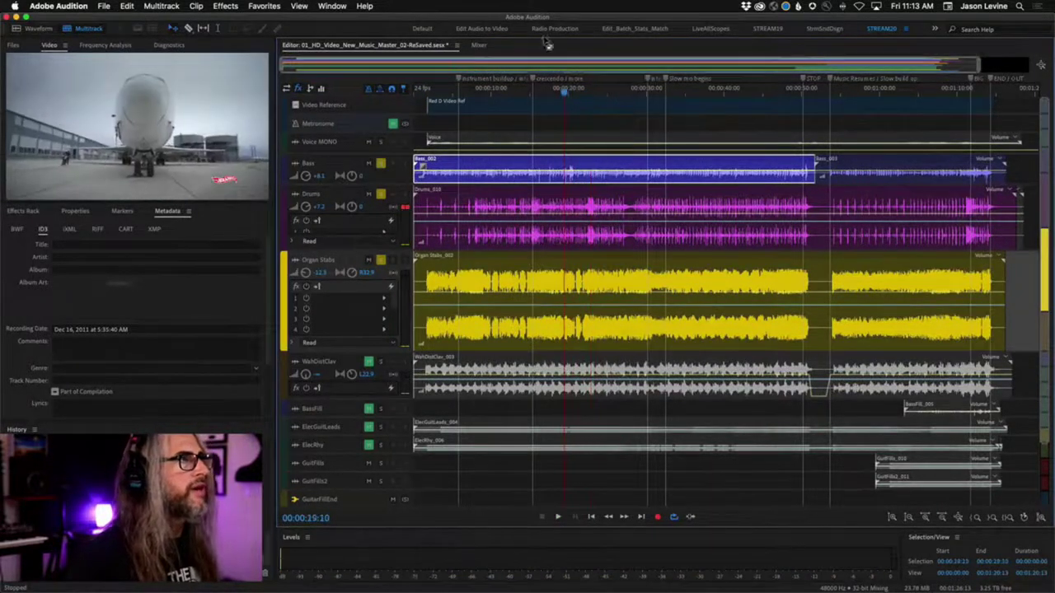
# Record Organ Stabs volume automation in Write mode from 00:00:19:10 to 00:00:52:19, riding its Mixer fader up and back down.
pyautogui.click(478, 45)
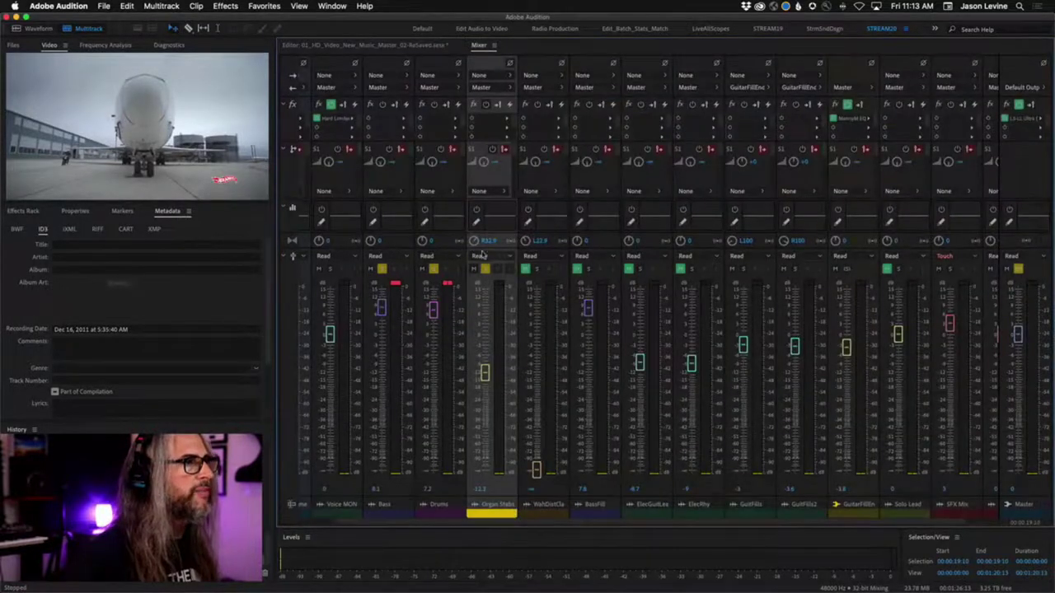
pyautogui.click(500, 258)
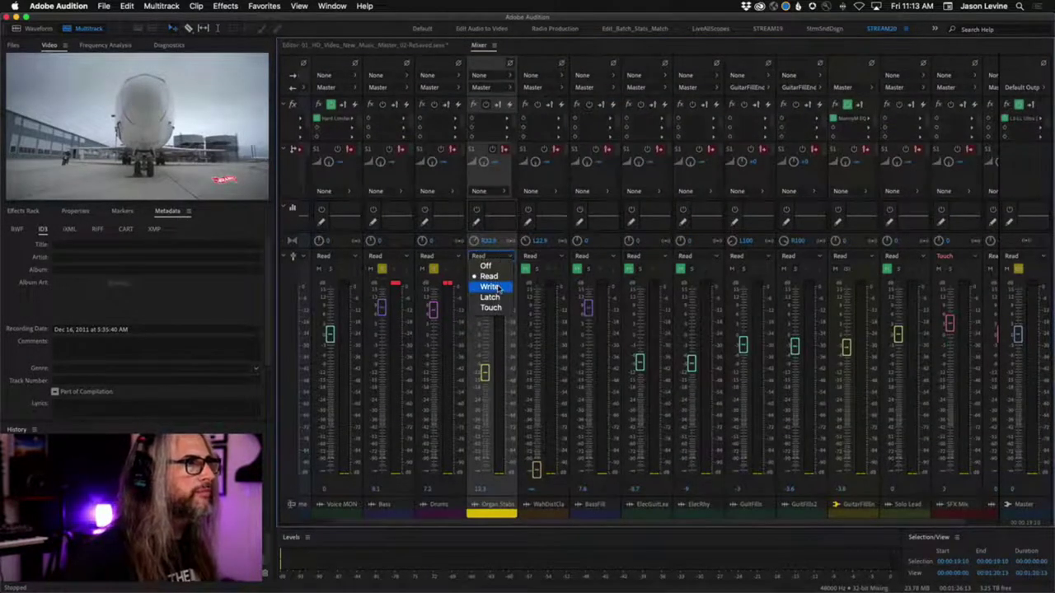
pyautogui.click(483, 286)
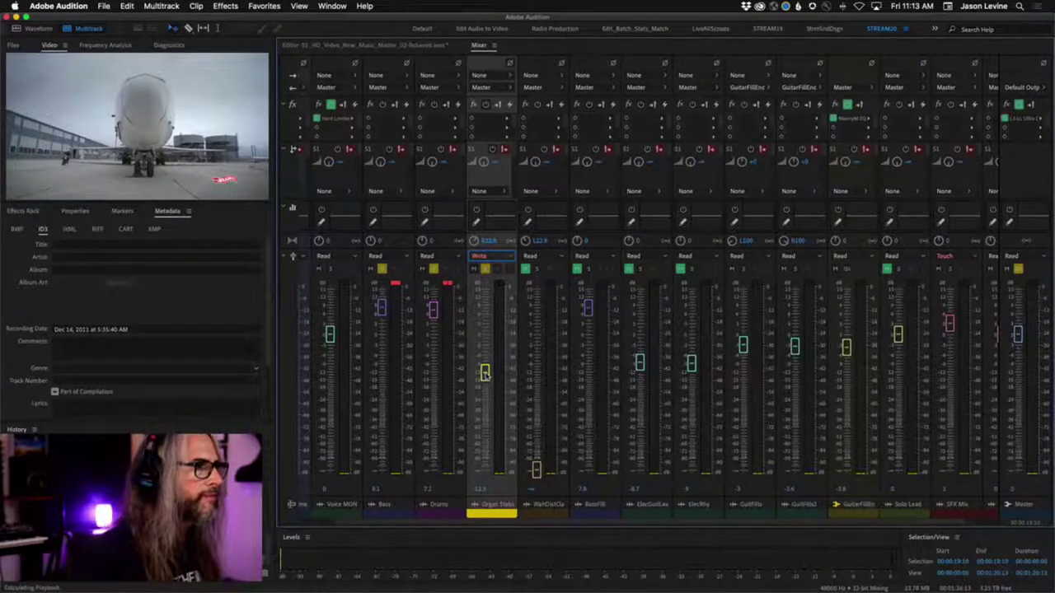
pyautogui.press('space')
pyautogui.moveTo(485, 373)
pyautogui.mouseDown()
pyautogui.moveTo(485, 354)
pyautogui.moveTo(486, 375)
pyautogui.mouseUp()
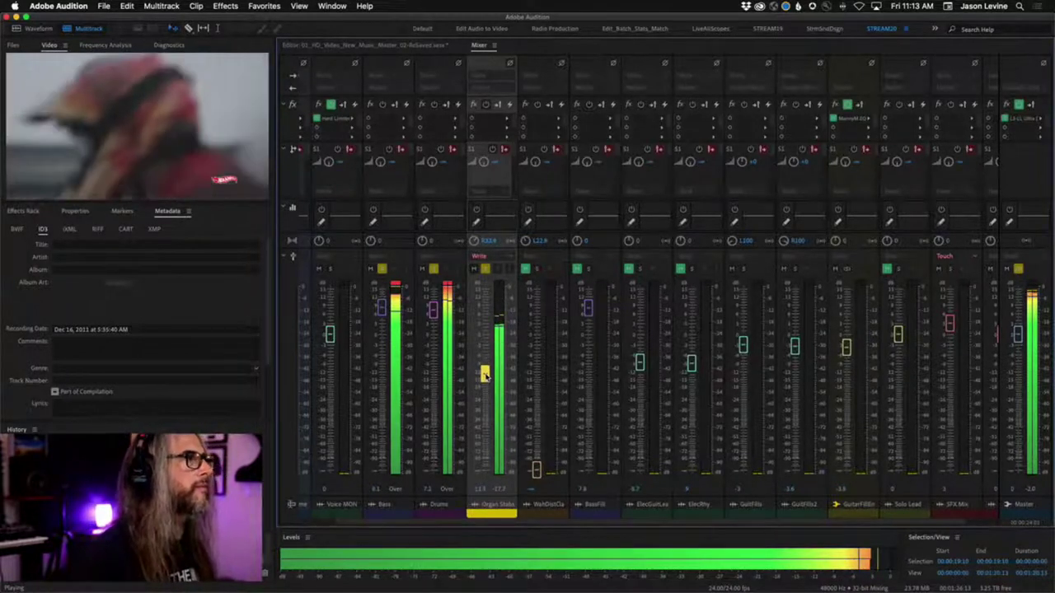
pyautogui.moveTo(486, 374)
pyautogui.mouseDown()
pyautogui.moveTo(483, 353)
pyautogui.moveTo(485, 372)
pyautogui.mouseUp()
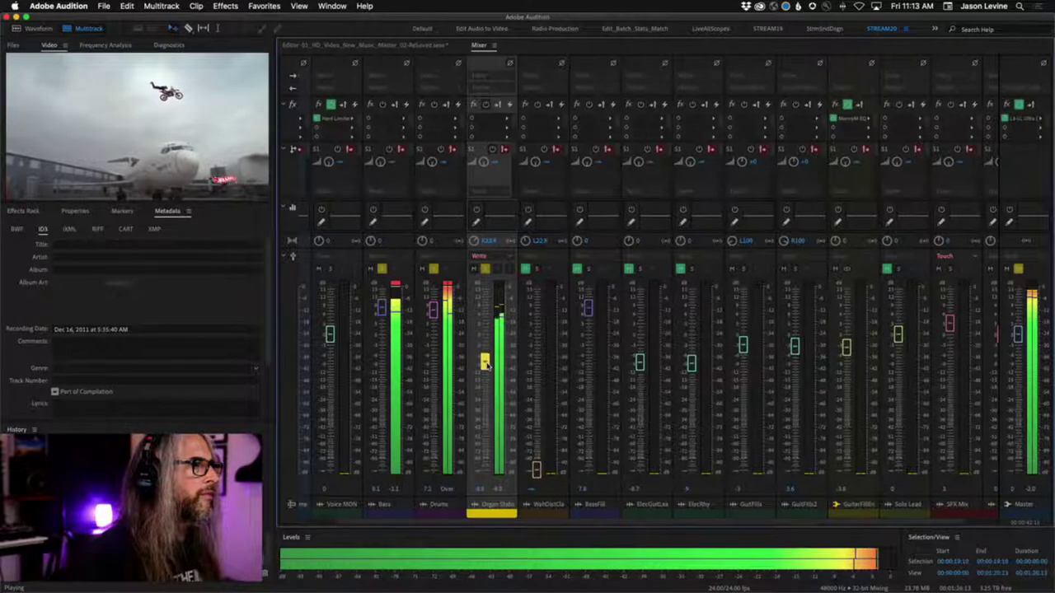
pyautogui.moveTo(486, 370); pyautogui.dragTo(487, 362)
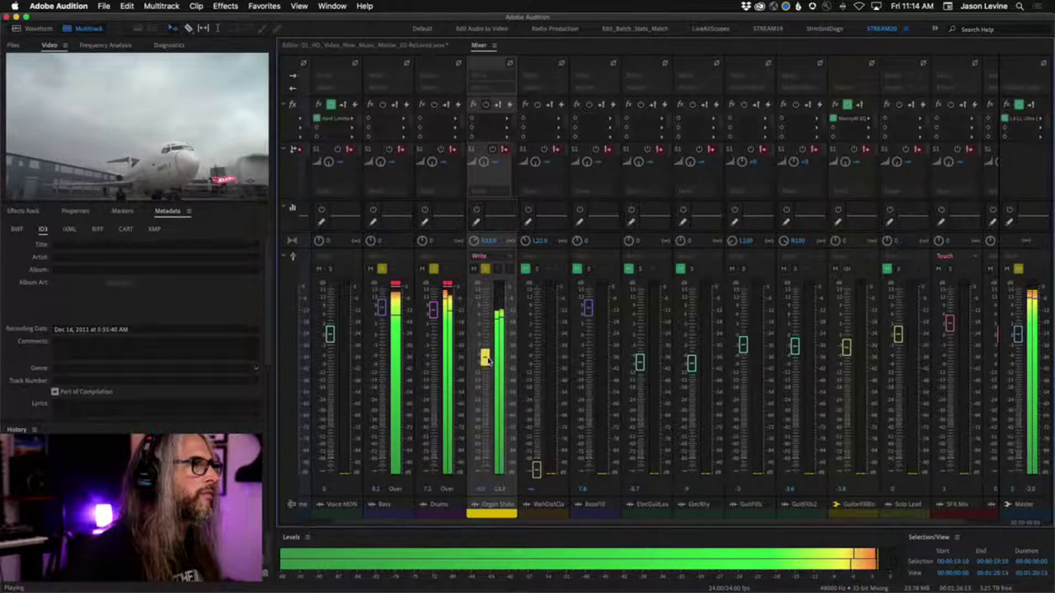
pyautogui.moveTo(486, 360); pyautogui.dragTo(488, 373)
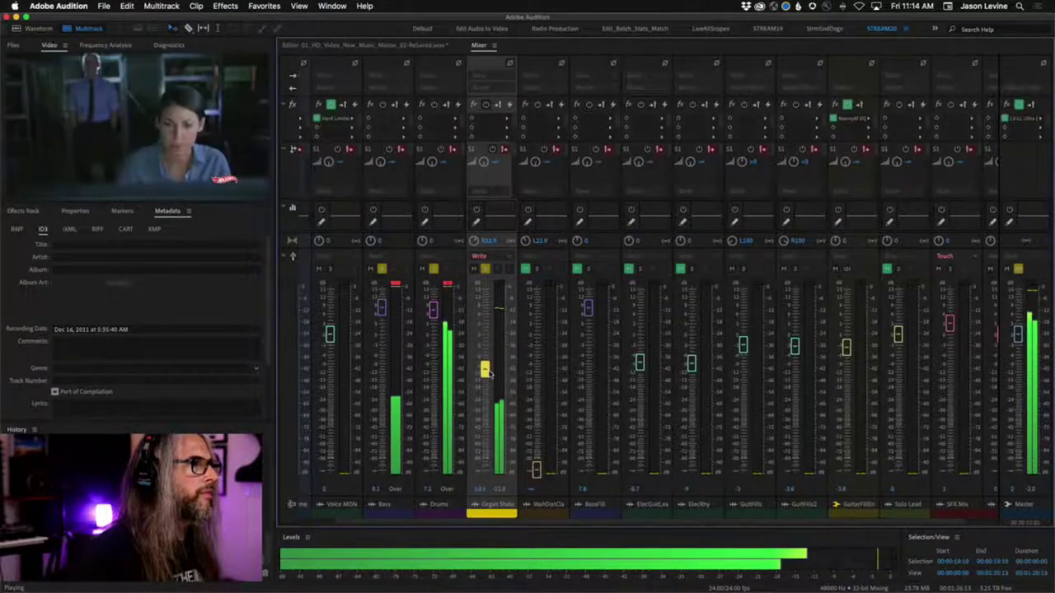
pyautogui.press('space')
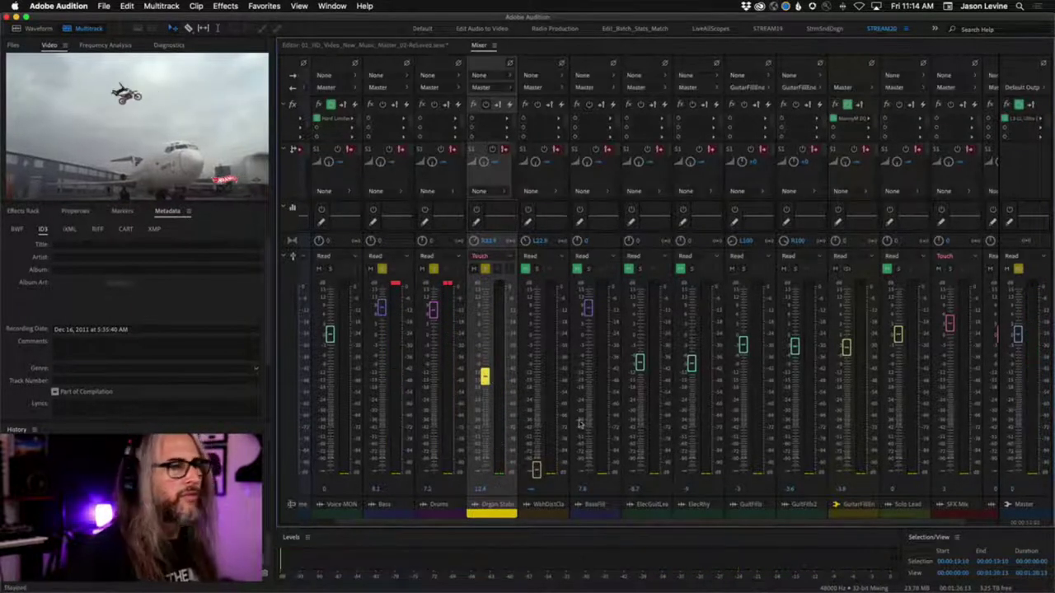
# Show the Organ Stabs volume envelope and replay its recorded automation in the Mixer from 00:00:20:13.
pyautogui.click(331, 46)
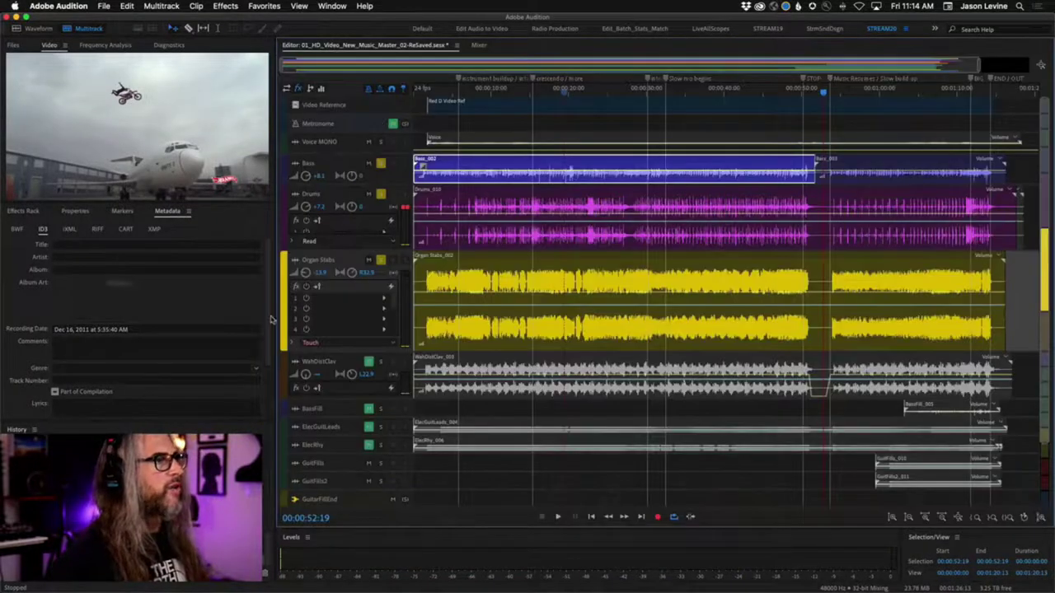
pyautogui.click(293, 343)
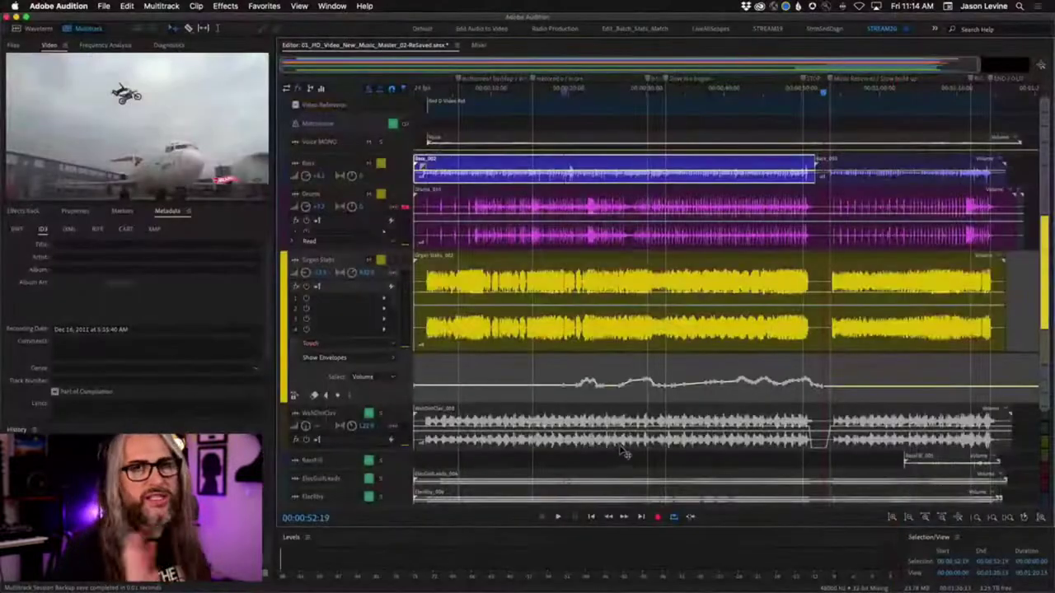
pyautogui.moveTo(821, 91); pyautogui.dragTo(565, 93)
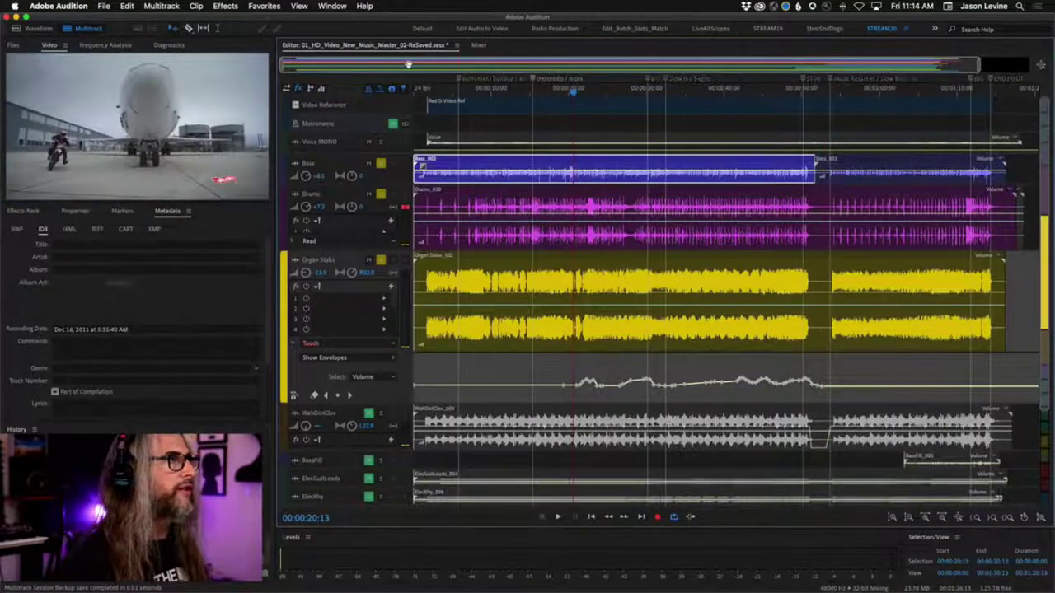
pyautogui.click(479, 45)
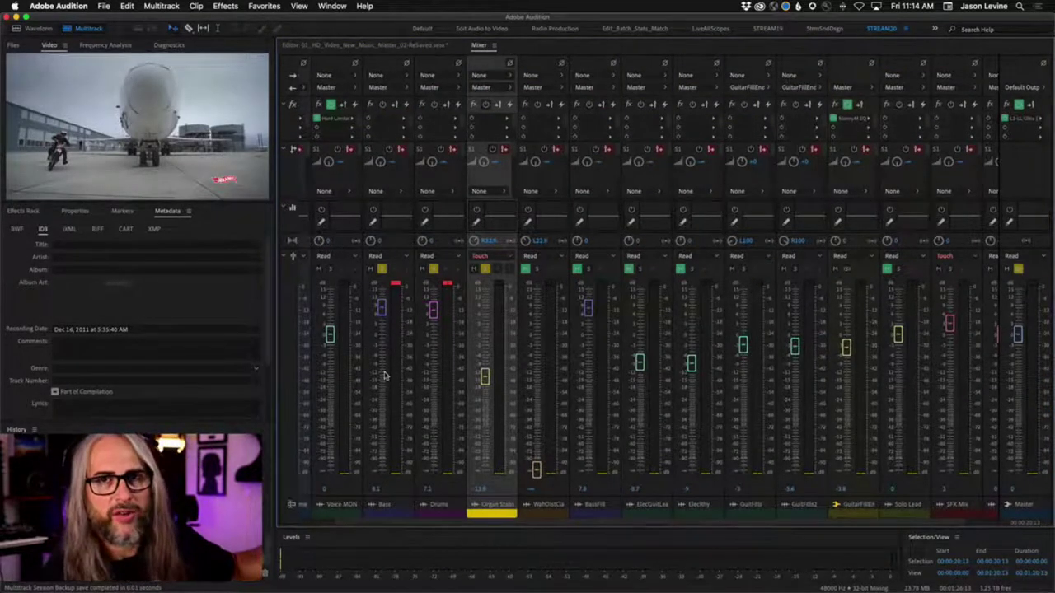
pyautogui.press('space')
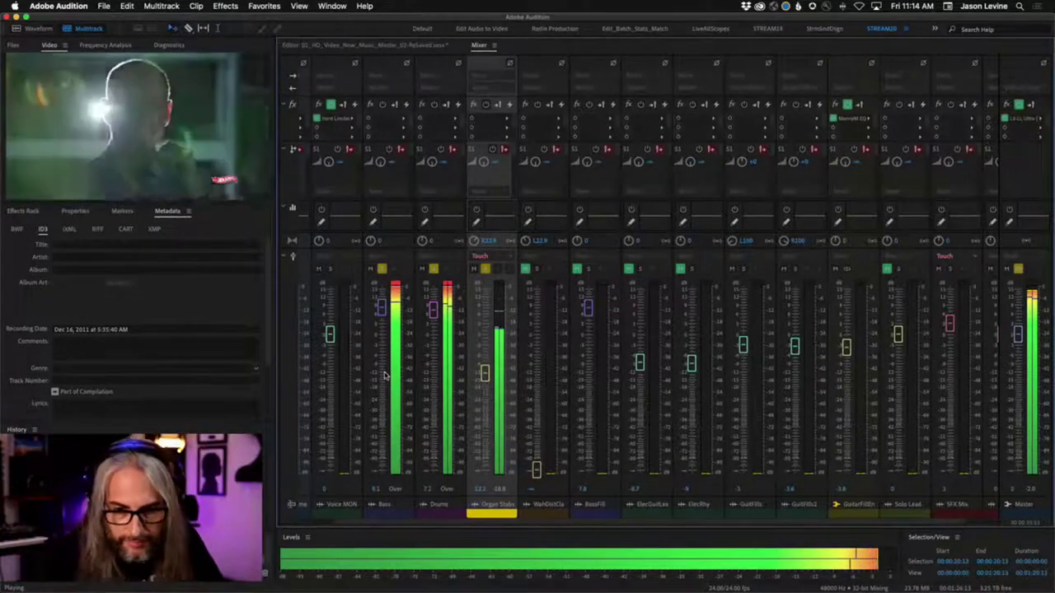
pyautogui.press('space')
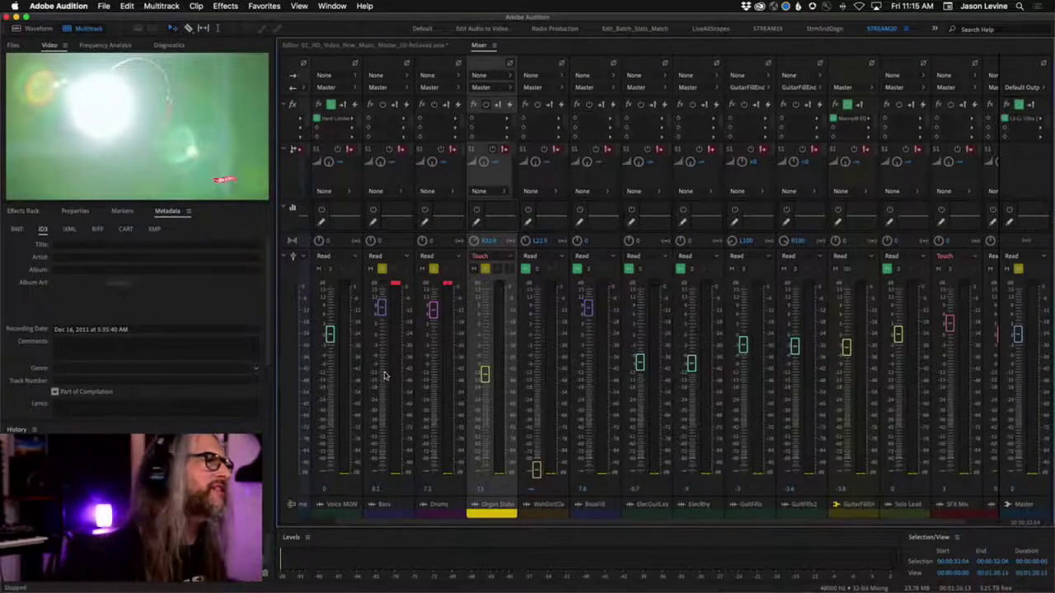
# Clear the Drums and Bass clip indicators and start playback from 00:01:00:07.
pyautogui.click(449, 286)
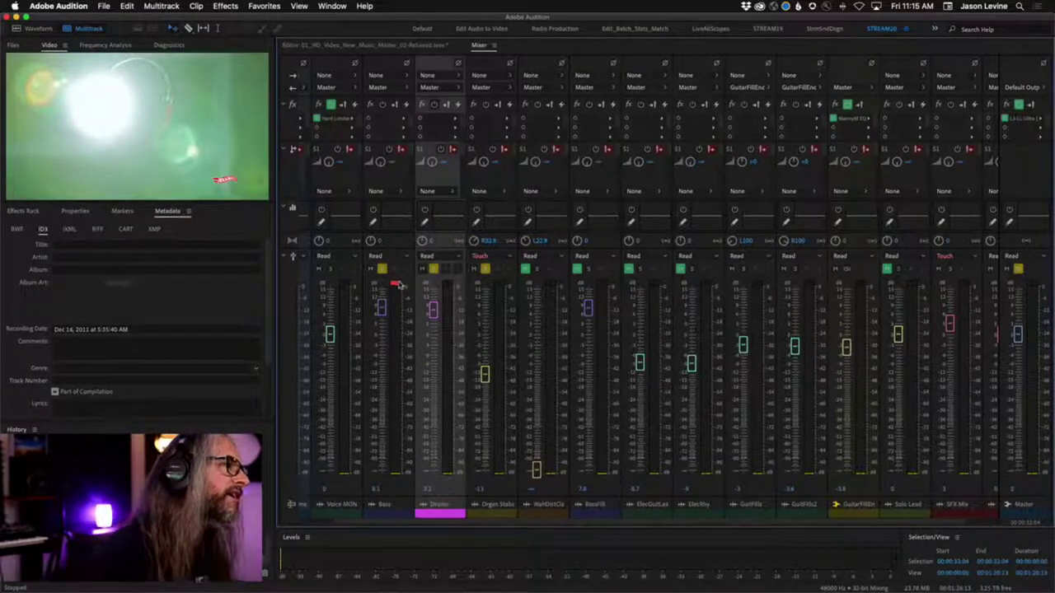
pyautogui.click(396, 284)
pyautogui.click(340, 46)
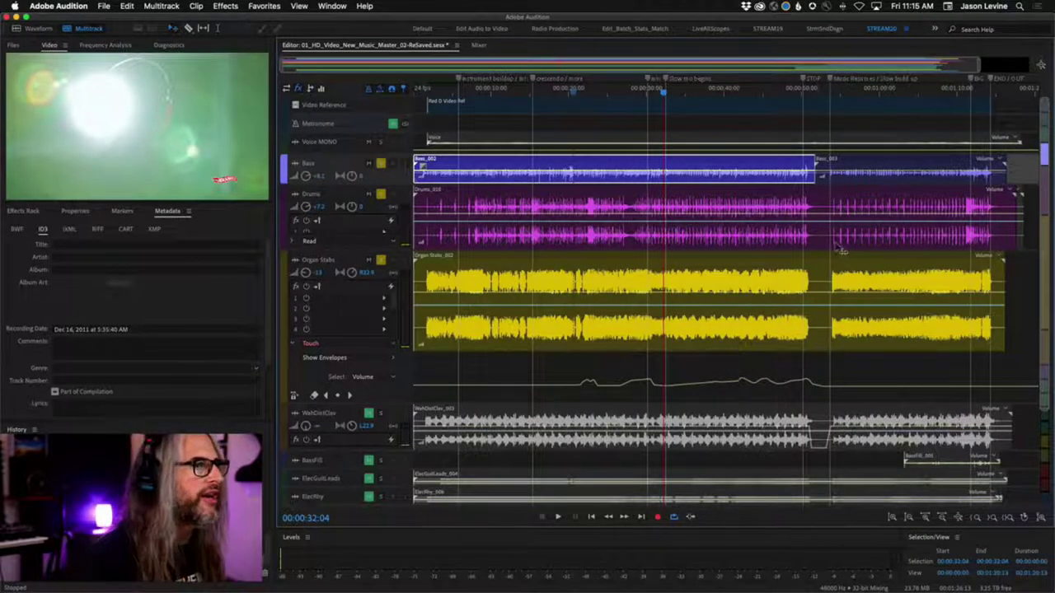
pyautogui.click(881, 93)
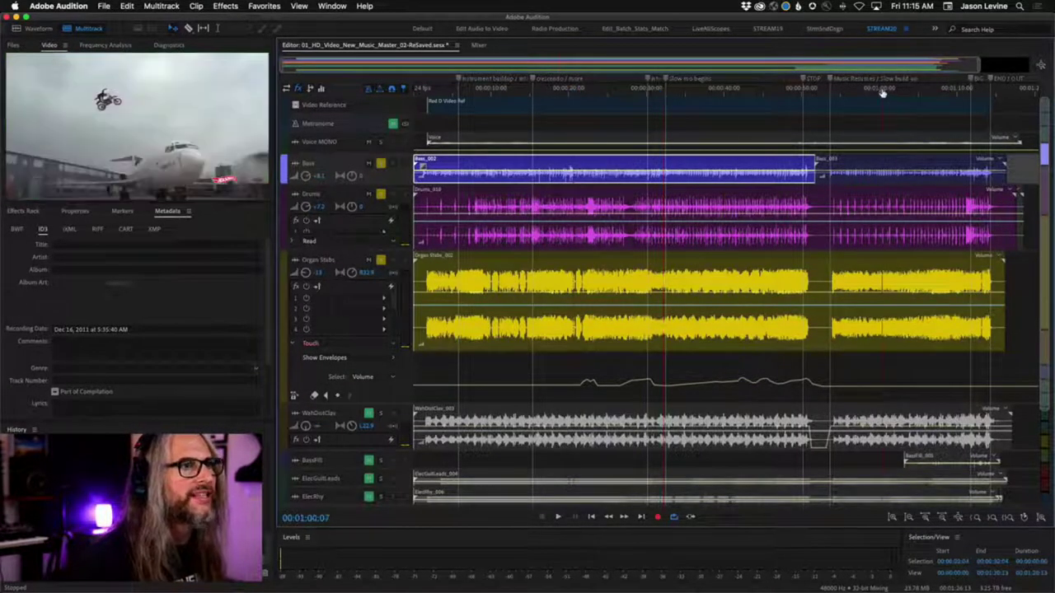
pyautogui.press('super+space')
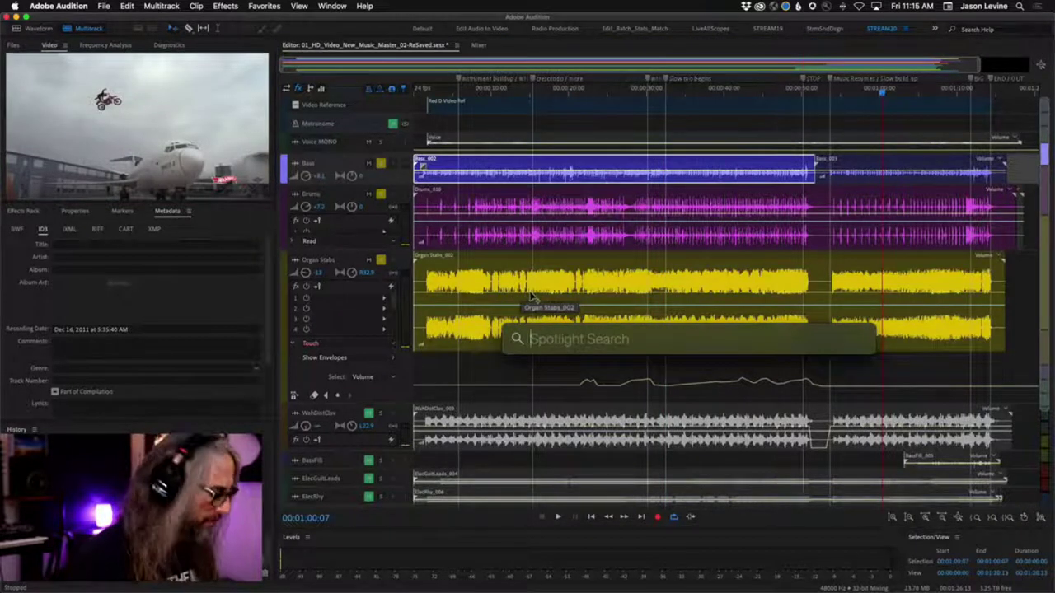
pyautogui.press('Escape')
pyautogui.press('space')
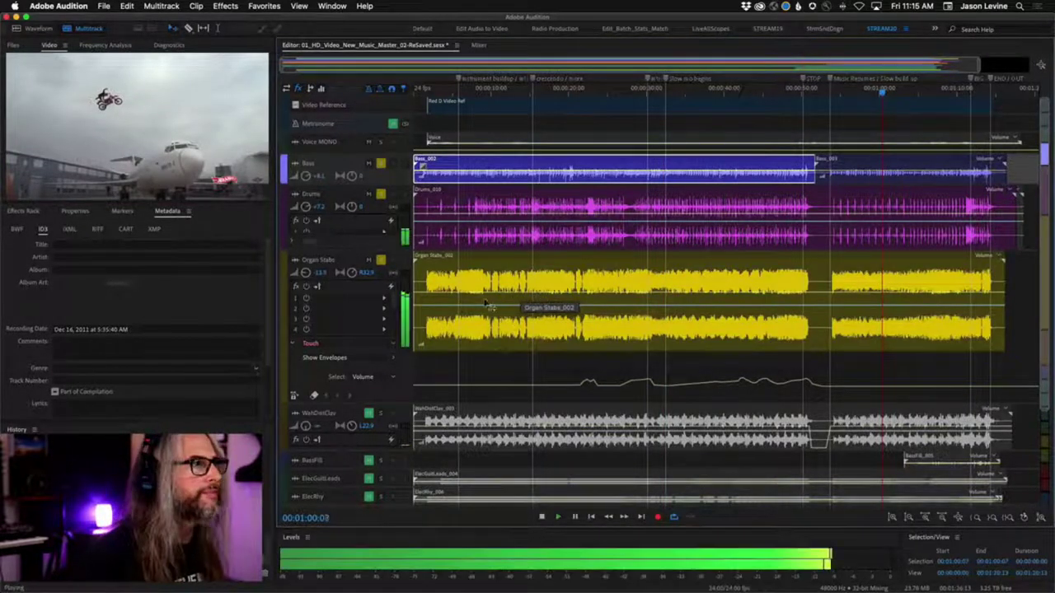
# Ride the Organ Stabs fader in Touch mode in the Mixer during playback, stopping at 00:00:10:19.
pyautogui.click(481, 46)
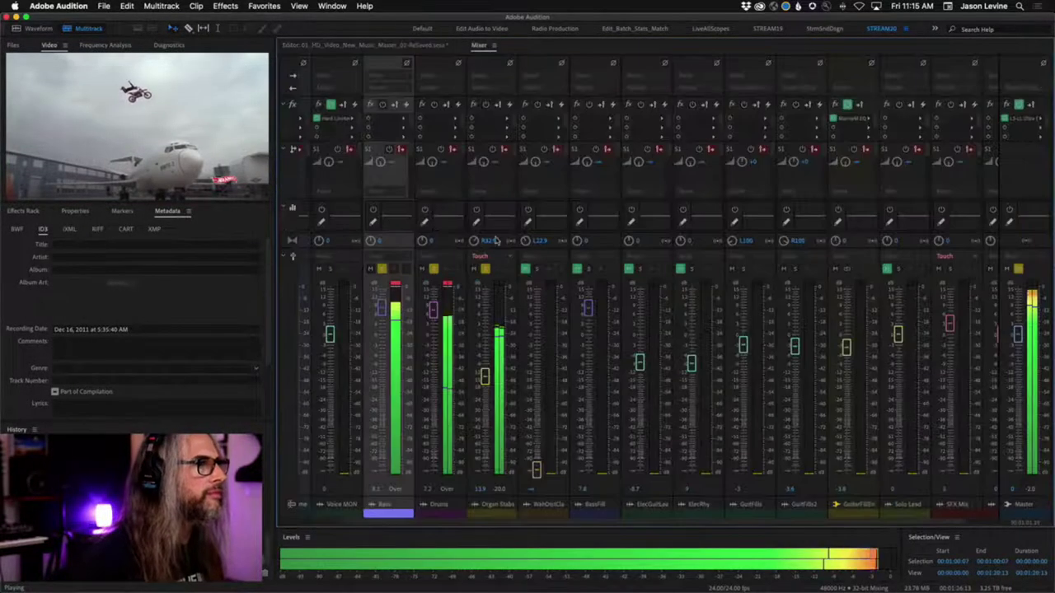
pyautogui.click(485, 376)
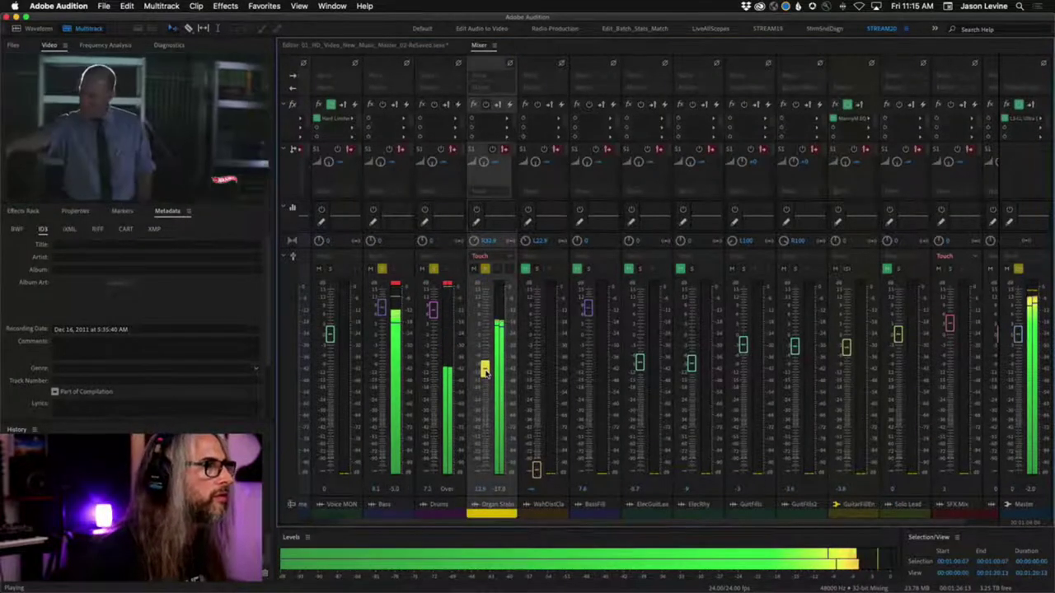
pyautogui.moveTo(484, 372)
pyautogui.mouseDown()
pyautogui.moveTo(485, 384)
pyautogui.moveTo(485, 360)
pyautogui.moveTo(486, 377)
pyautogui.mouseUp()
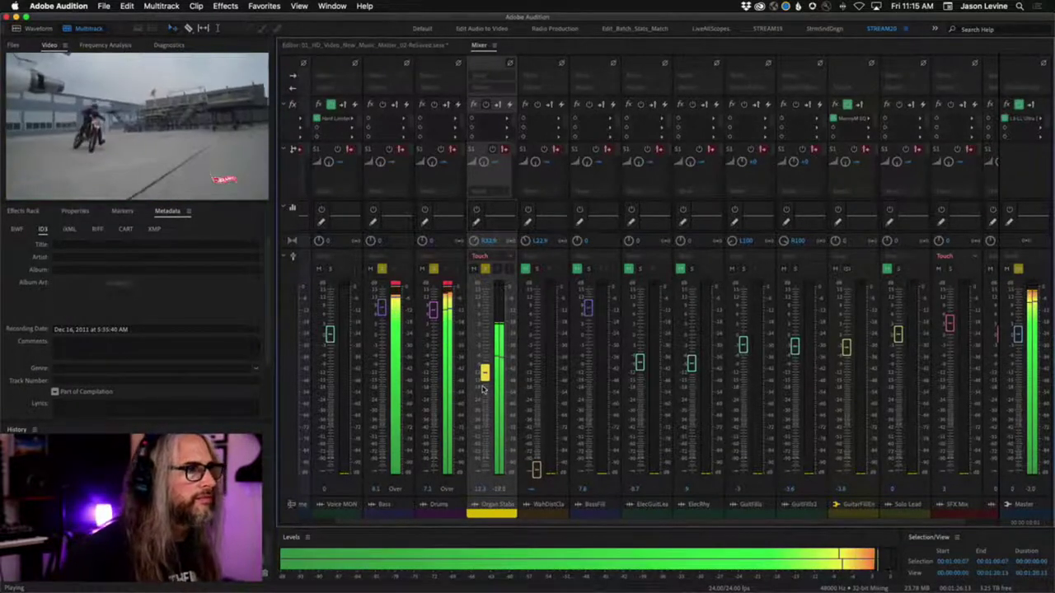
pyautogui.press('space')
# Collapse the Organ Stabs envelope lane in the multitrack session and unsolo the Drums, Bass and Organ Stabs tracks.
pyautogui.click(328, 46)
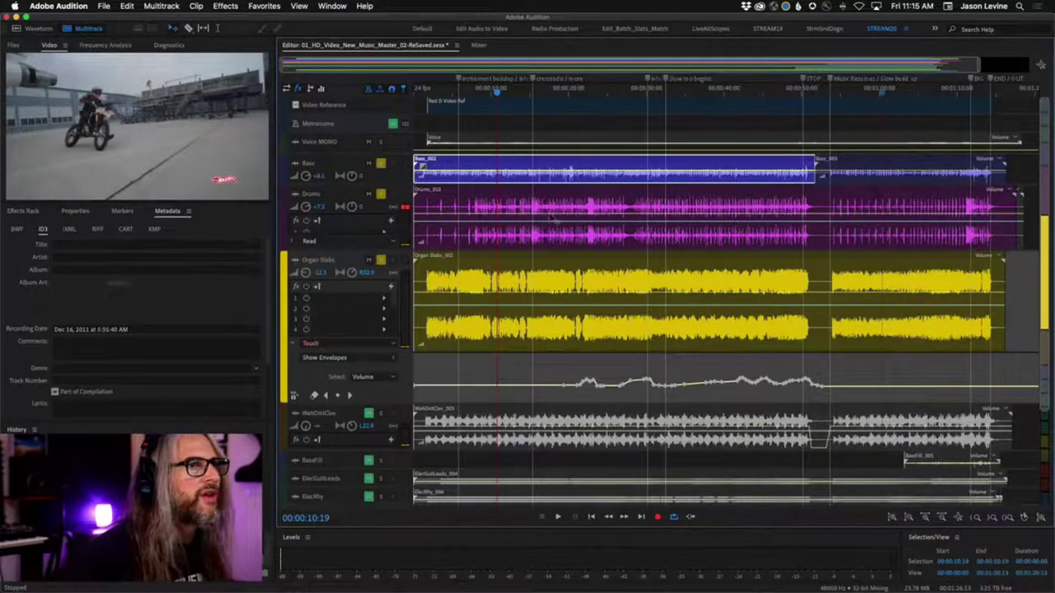
pyautogui.click(293, 344)
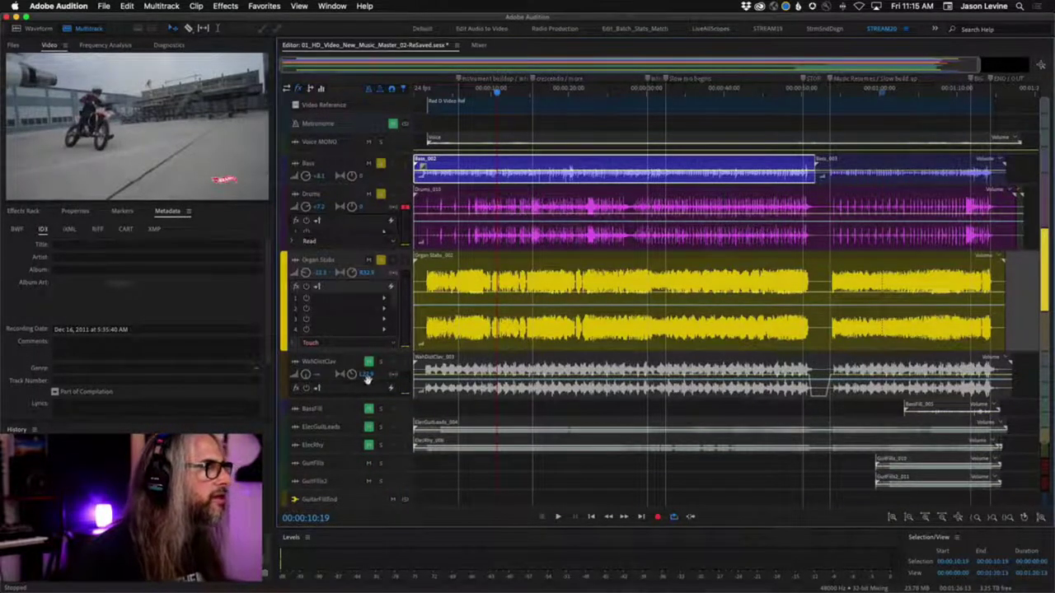
pyautogui.click(383, 212)
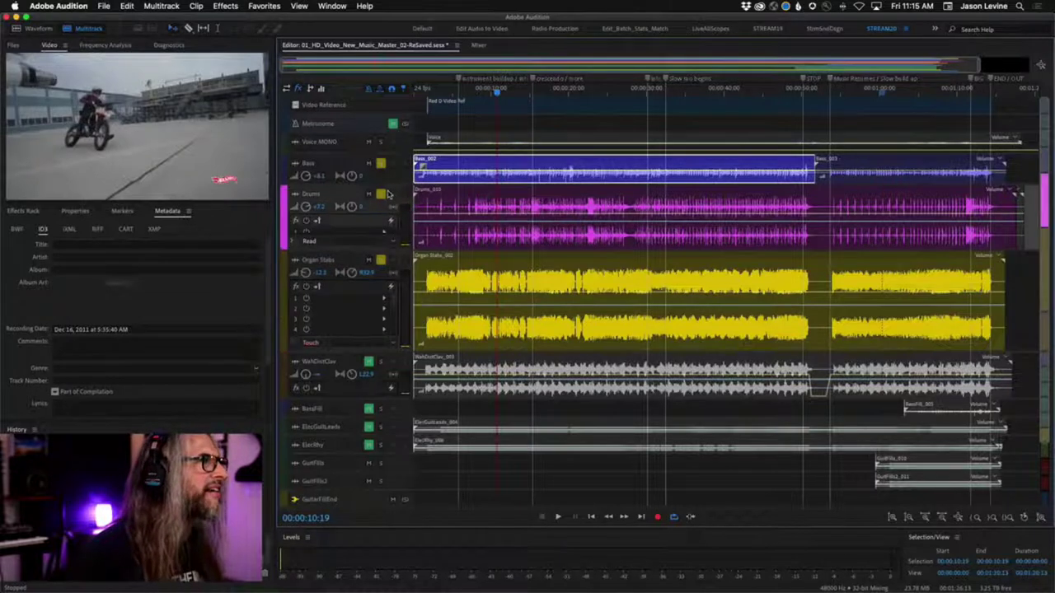
pyautogui.click(381, 195)
pyautogui.click(380, 163)
pyautogui.click(381, 270)
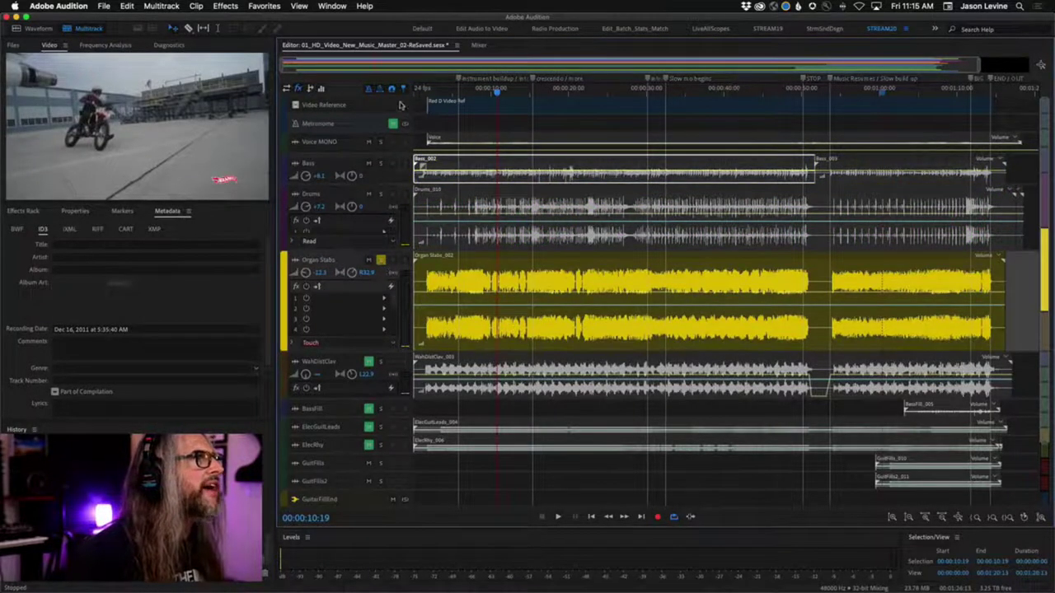
pyautogui.click(381, 261)
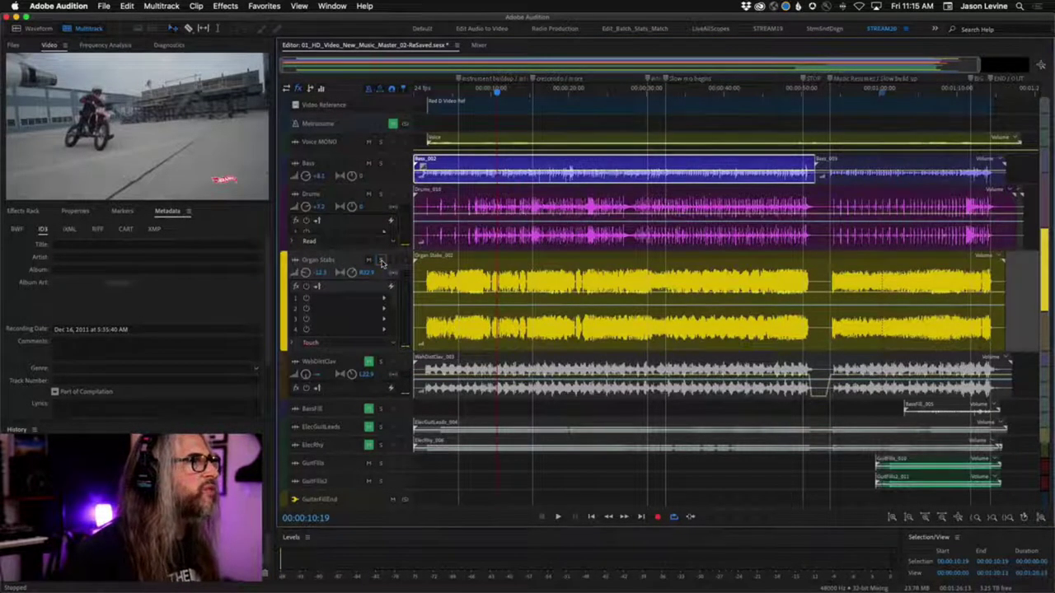
# Switch to the 01_WH_Rock_Music_Final-3a_MAX_WahTest.sesx session, park the playhead at 3:4.02 and enlarge the WahBassLead track.
pyautogui.click(459, 45)
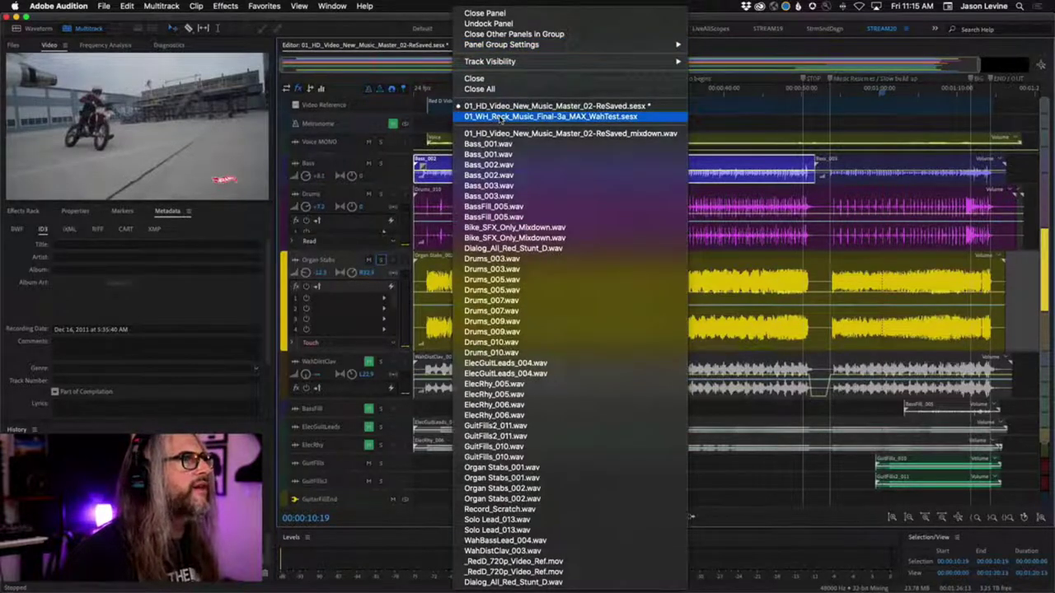
pyautogui.click(500, 118)
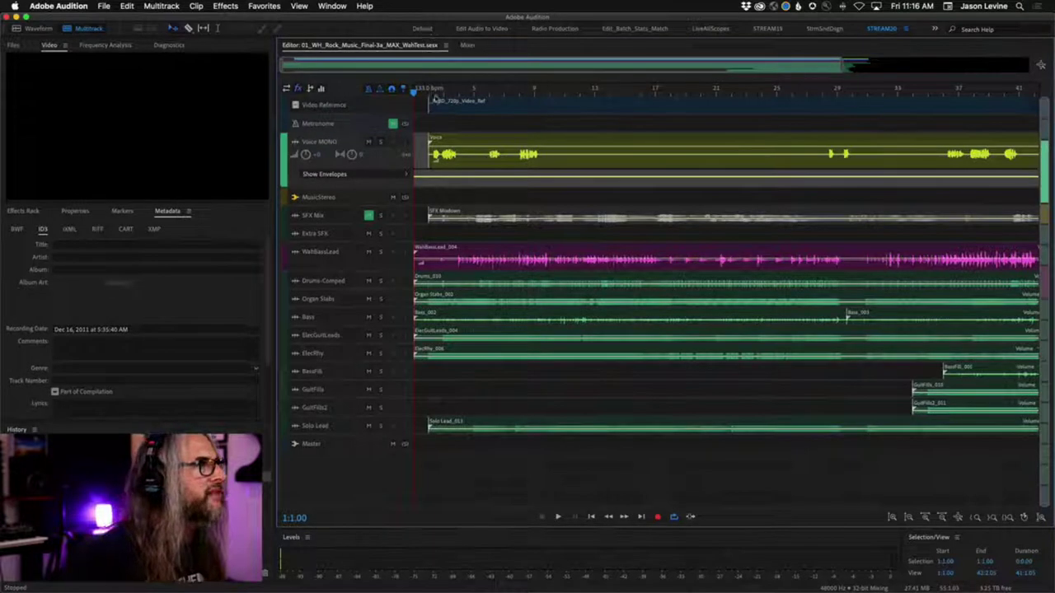
pyautogui.moveTo(445, 92); pyautogui.dragTo(454, 92)
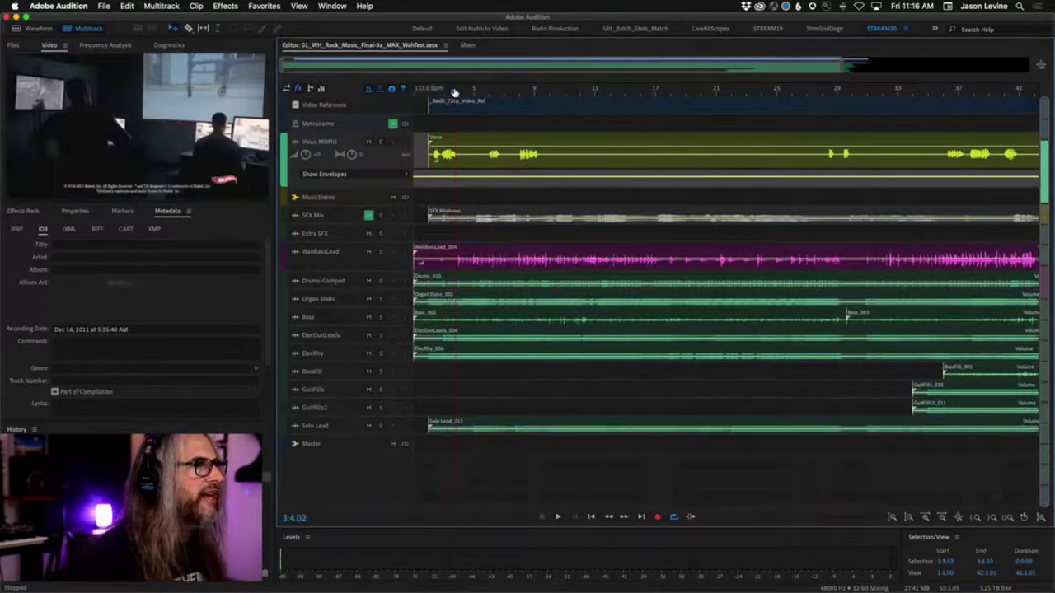
pyautogui.moveTo(392, 273); pyautogui.dragTo(404, 380)
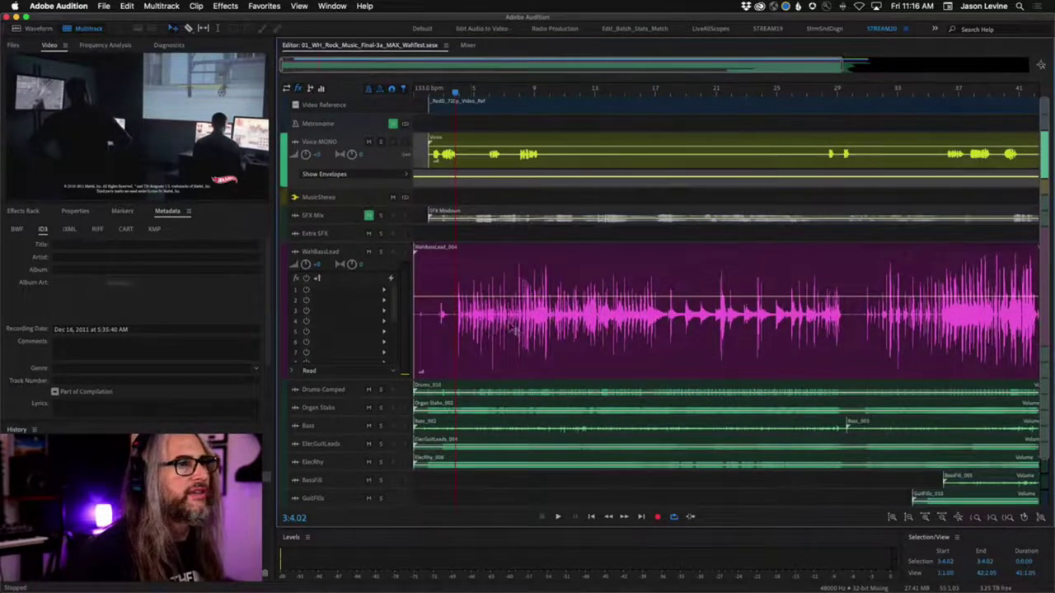
# Start playback with WahBassLead soloed and ride its volume up, then back down to +2.1 dB.
pyautogui.press('space')
pyautogui.click(381, 252)
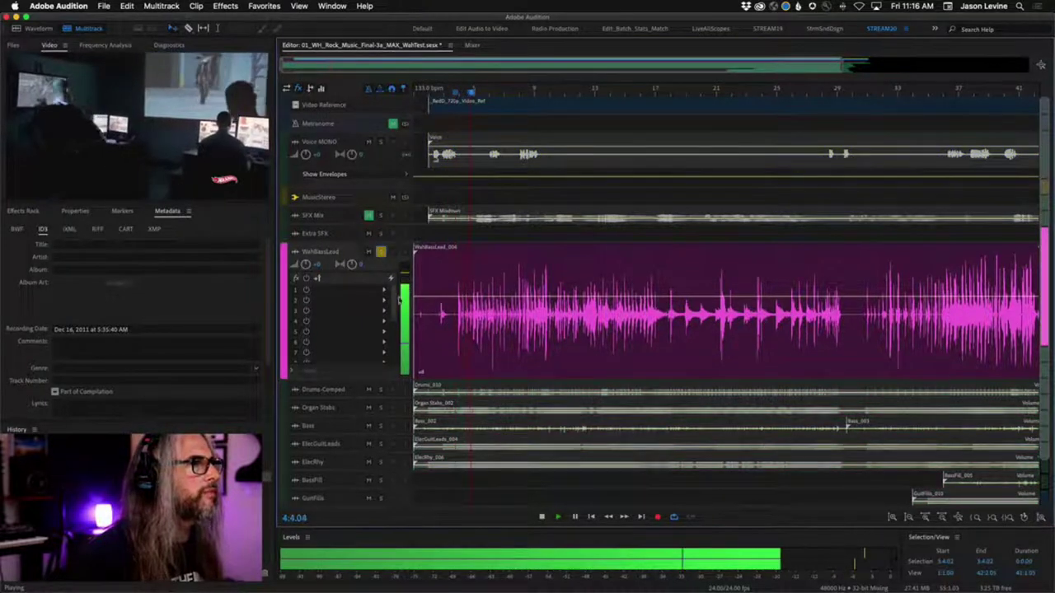
pyautogui.moveTo(306, 263); pyautogui.dragTo(303, 234)
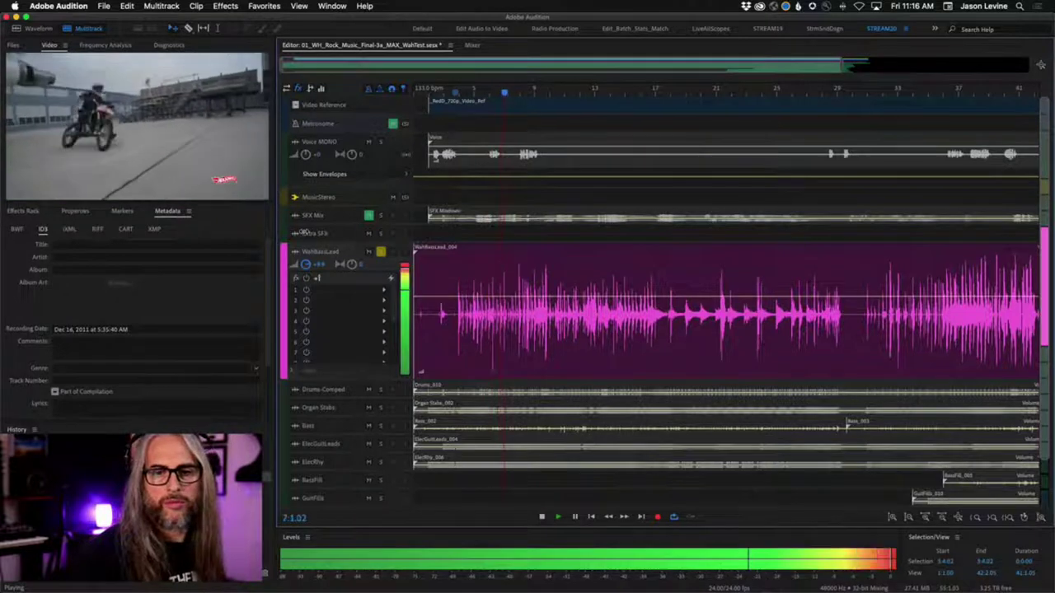
pyautogui.moveTo(303, 233); pyautogui.dragTo(307, 262)
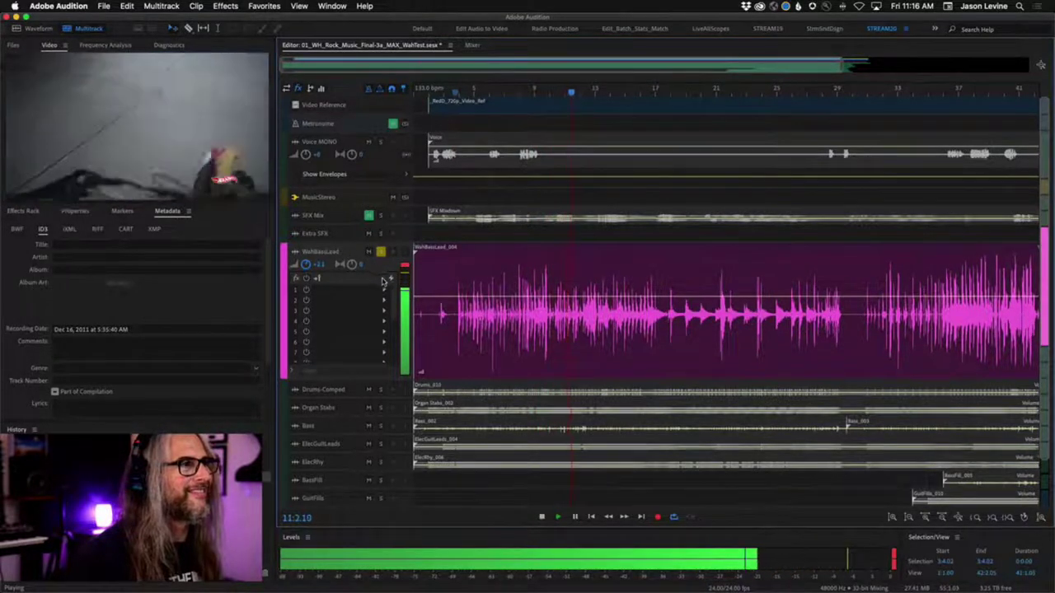
# Solo Bass and Drums Comped alongside WahBassLead, raise the WahBassLead volume and stop playback at 20:3.15.
pyautogui.click(380, 426)
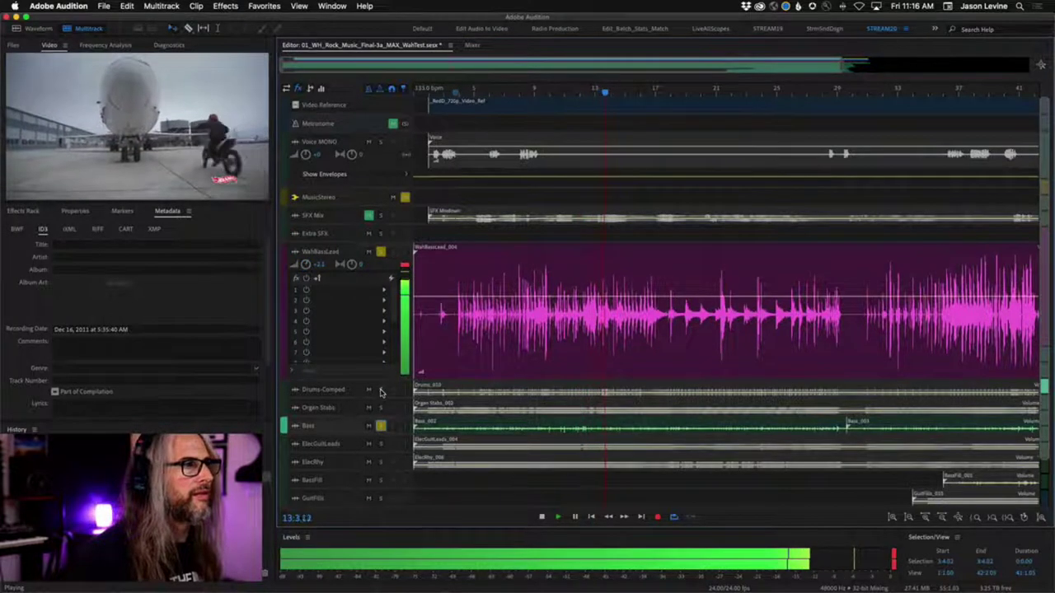
pyautogui.click(381, 389)
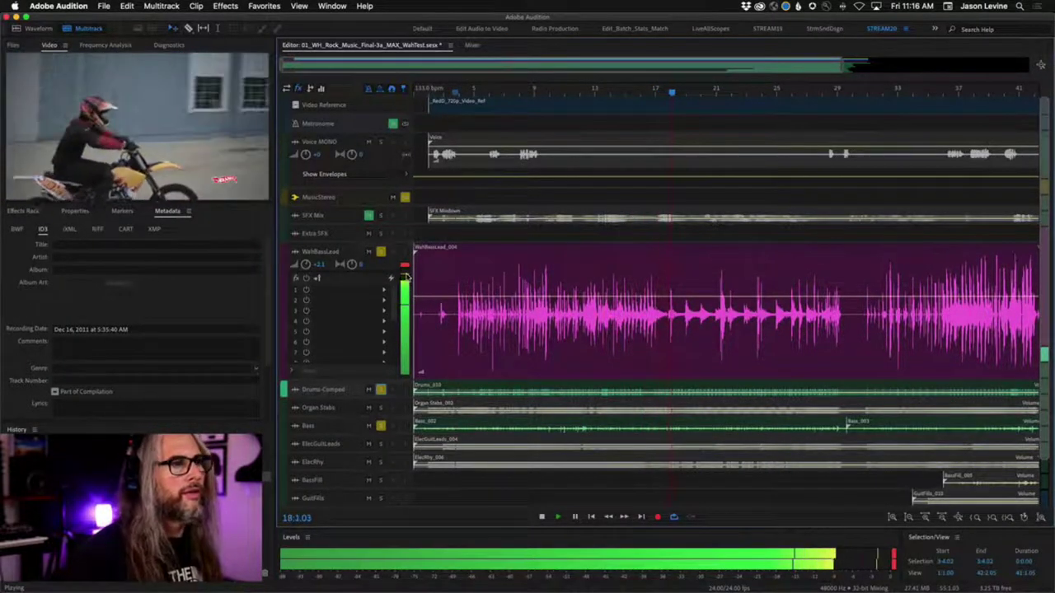
pyautogui.click(306, 265)
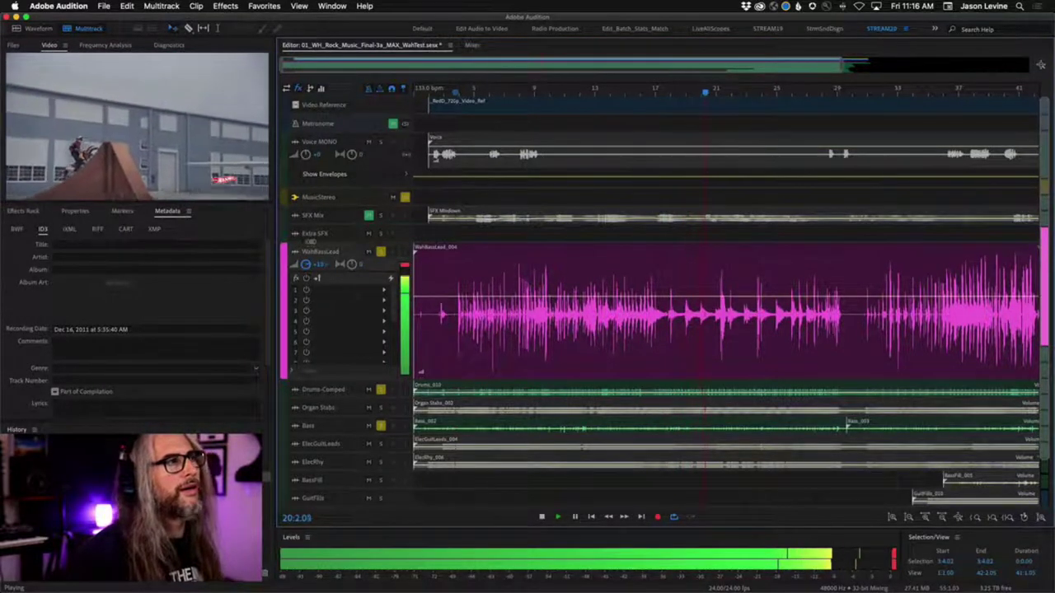
pyautogui.press('space')
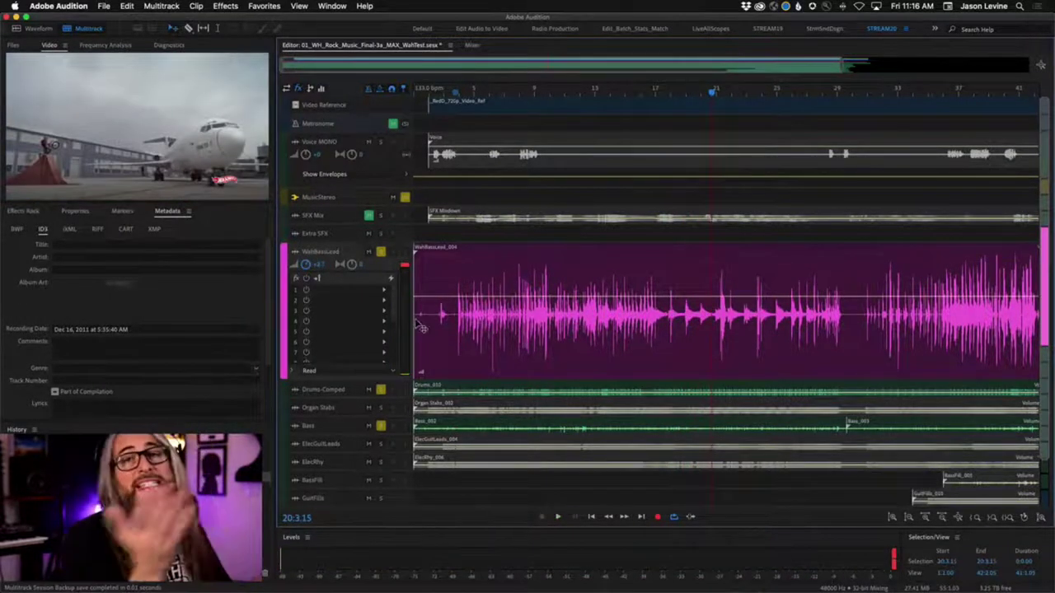
# Switch to the 01_HD_Video_New_Music_Master_02-ReSaved.sesx session and move the playhead back to 00:00:03:06.
pyautogui.click(449, 44)
pyautogui.click(550, 108)
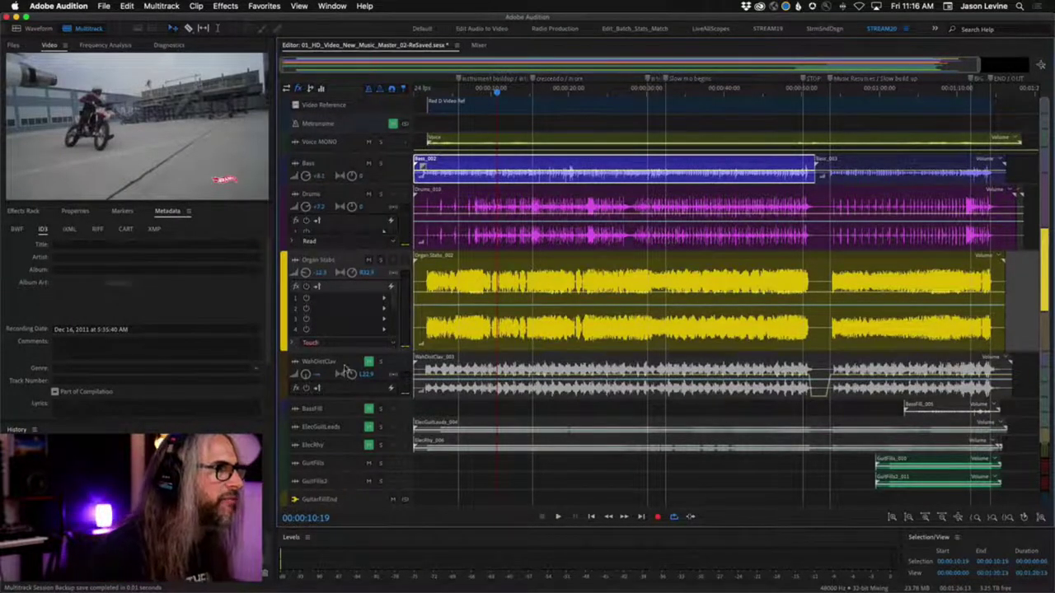
pyautogui.moveTo(497, 89); pyautogui.dragTo(438, 90)
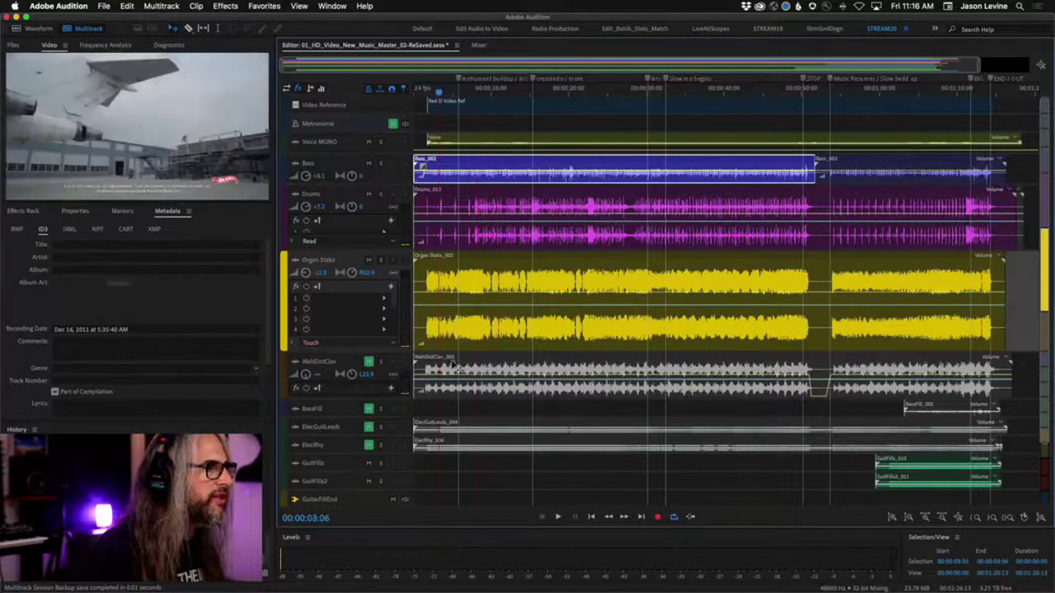
# Unmute the ElecGuitLeads and ElecRhy tracks and start playback from 00:00:01:20.
pyautogui.click(371, 432)
pyautogui.click(370, 446)
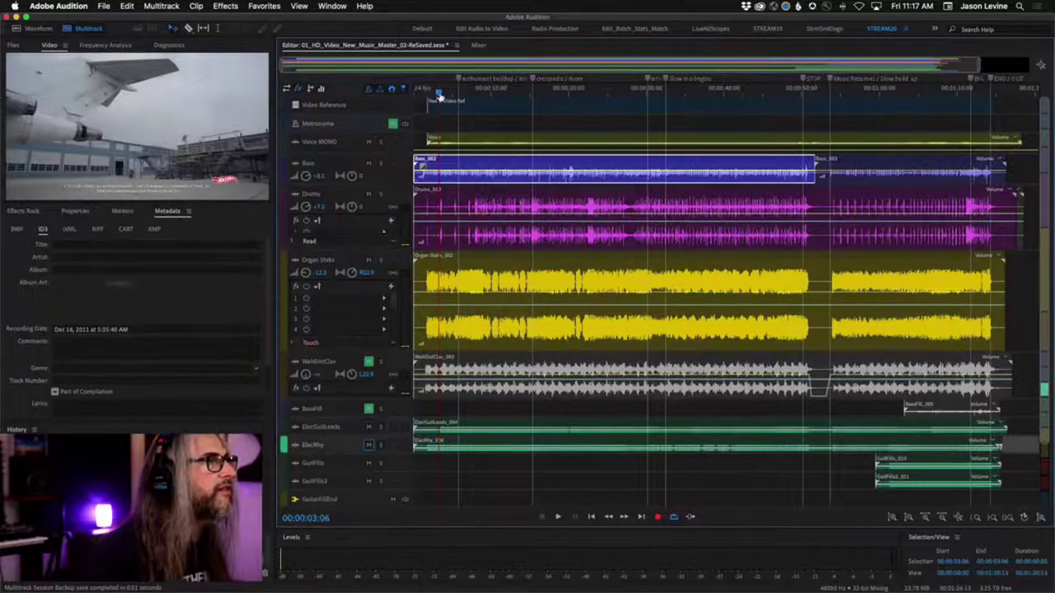
pyautogui.moveTo(437, 91); pyautogui.dragTo(425, 90)
pyautogui.press('space')
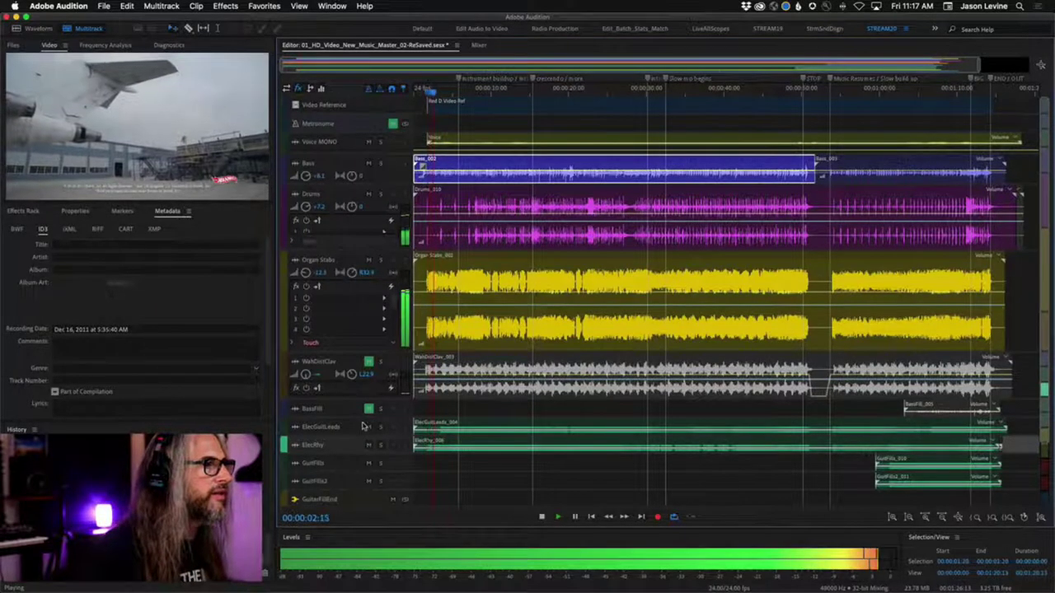
# Enlarge the ElecRhy and ElecGuitLeads tracks during playback, then audition ElecGuitLeads soloed and stop at 00:00:21:04.
pyautogui.moveTo(364, 455); pyautogui.dragTo(362, 485)
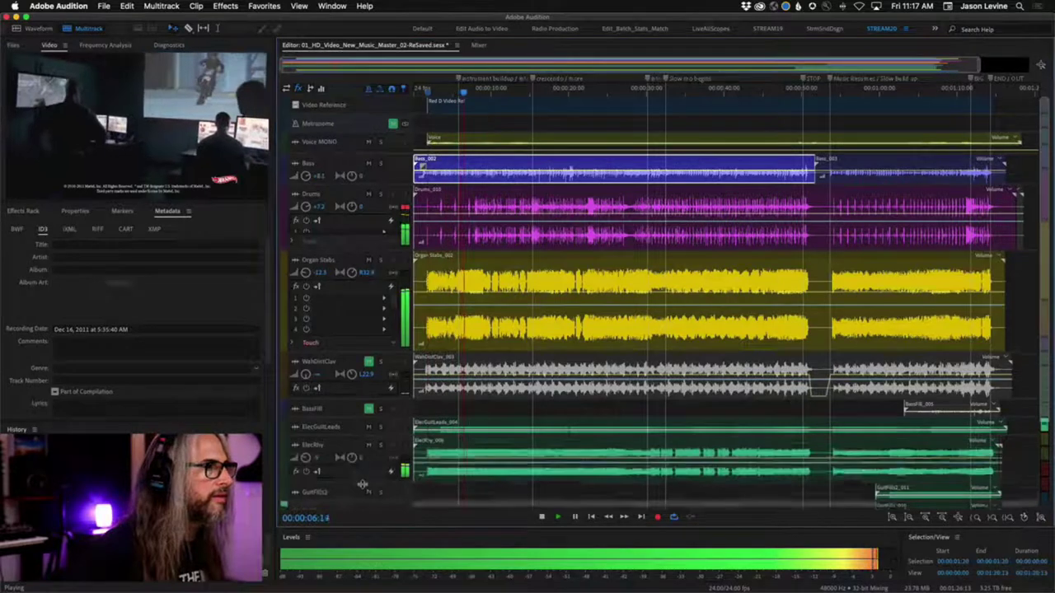
pyautogui.moveTo(354, 435); pyautogui.dragTo(357, 477)
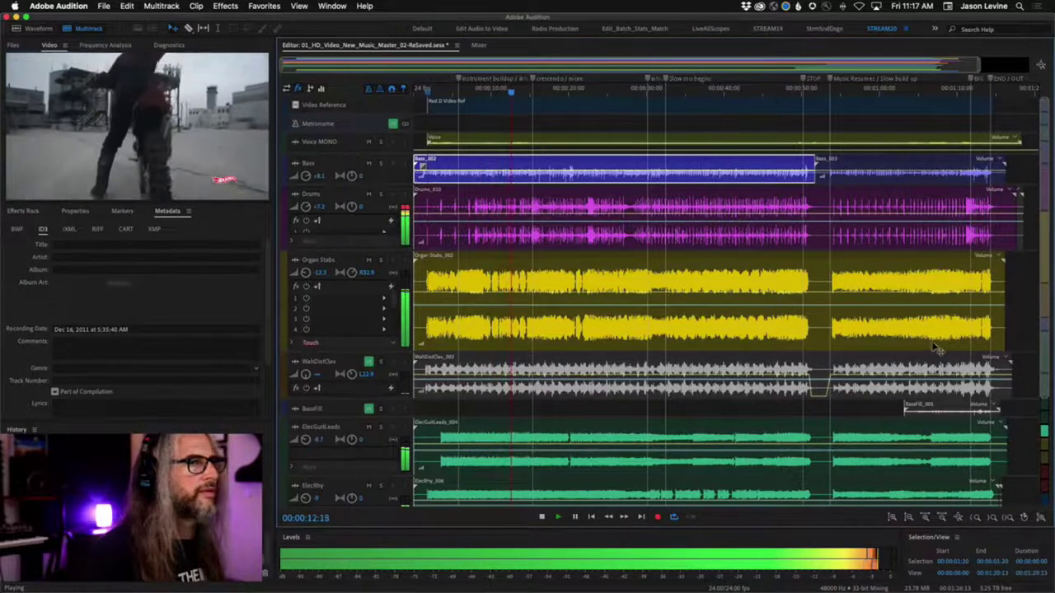
pyautogui.scroll(-3, 659, 338)
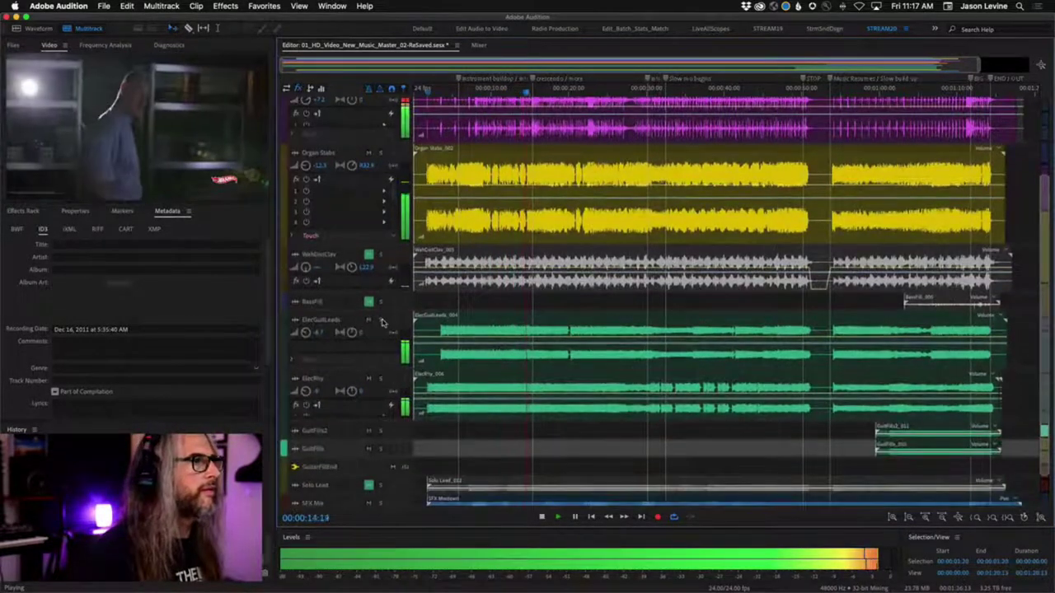
pyautogui.click(380, 320)
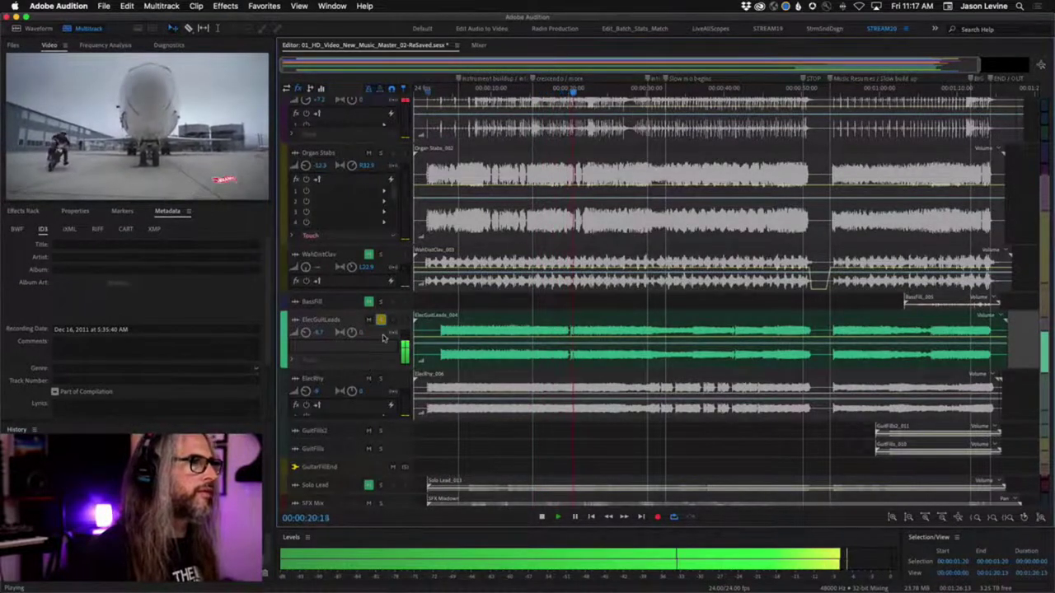
pyautogui.press('space')
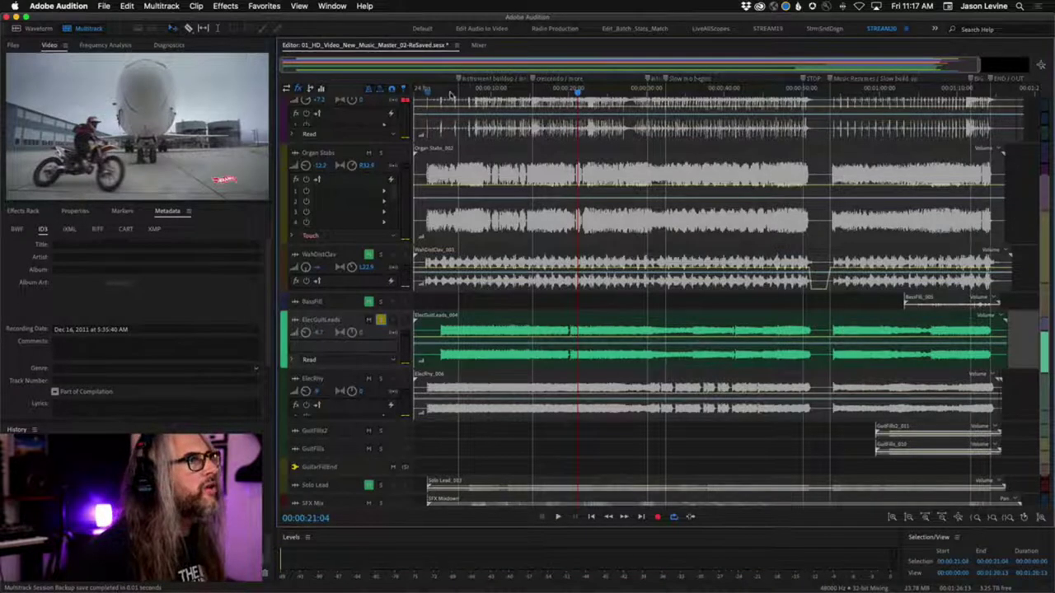
# Park the playhead at 00:00:03:09, enlarge the ElecRhy track further and solo it together with ElecGuitLeads.
pyautogui.click(441, 90)
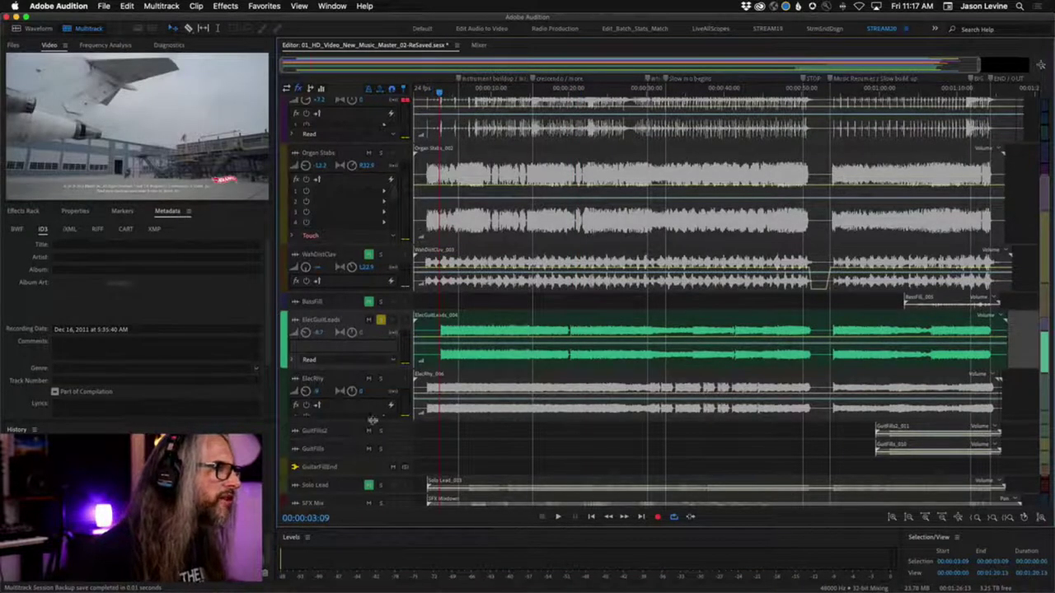
pyautogui.moveTo(373, 420); pyautogui.dragTo(372, 452)
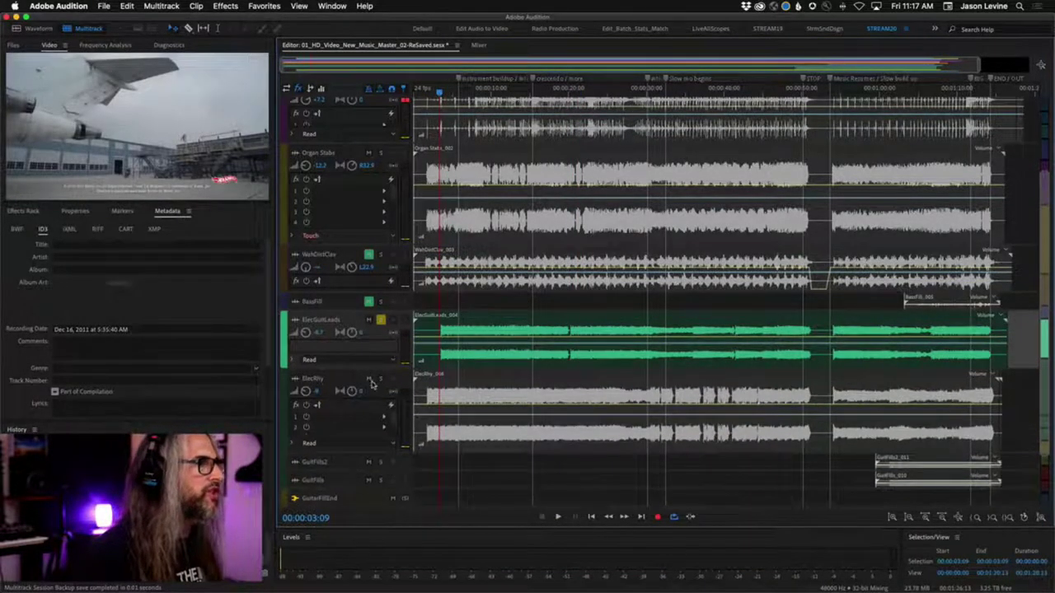
pyautogui.keyDown('super'); pyautogui.click(382, 380); pyautogui.keyUp('super')
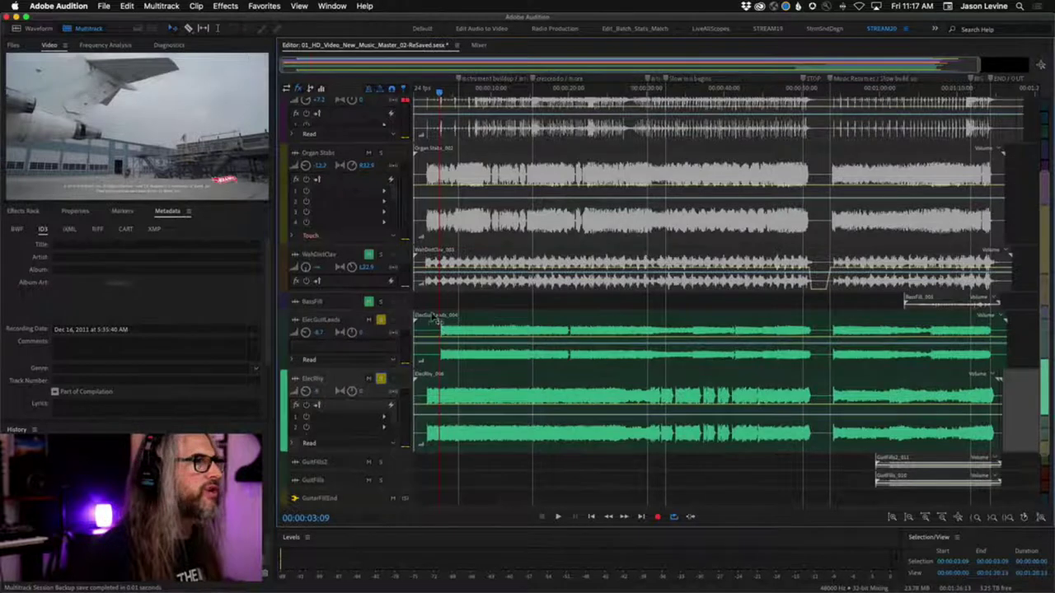
# Pan ElecGuitLeads to L22.9 and ElecRhy to R22.3, and move the playhead to 00:00:01:13.
pyautogui.click(351, 332)
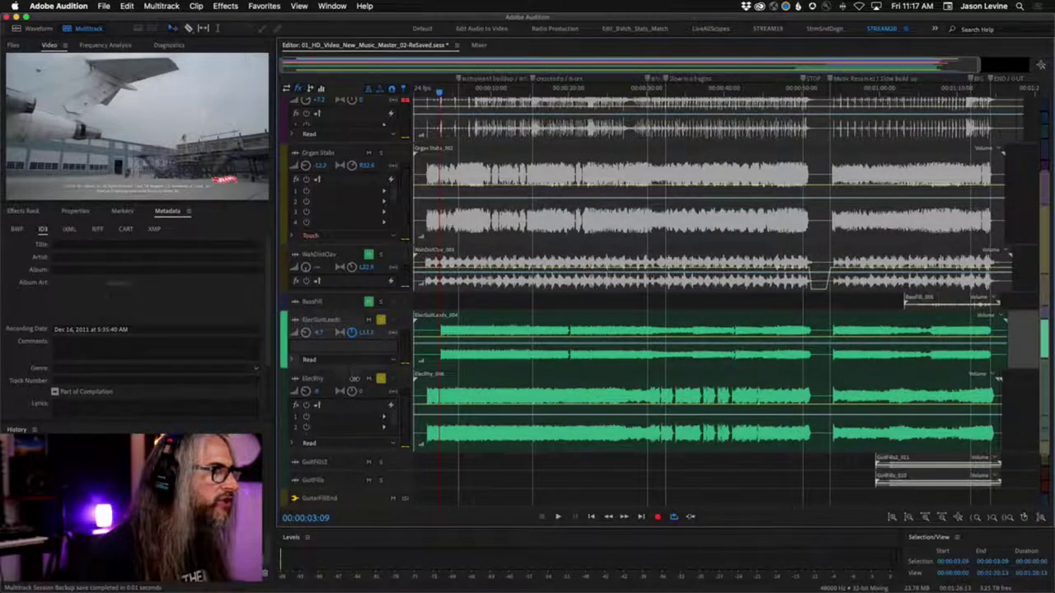
pyautogui.click(352, 392)
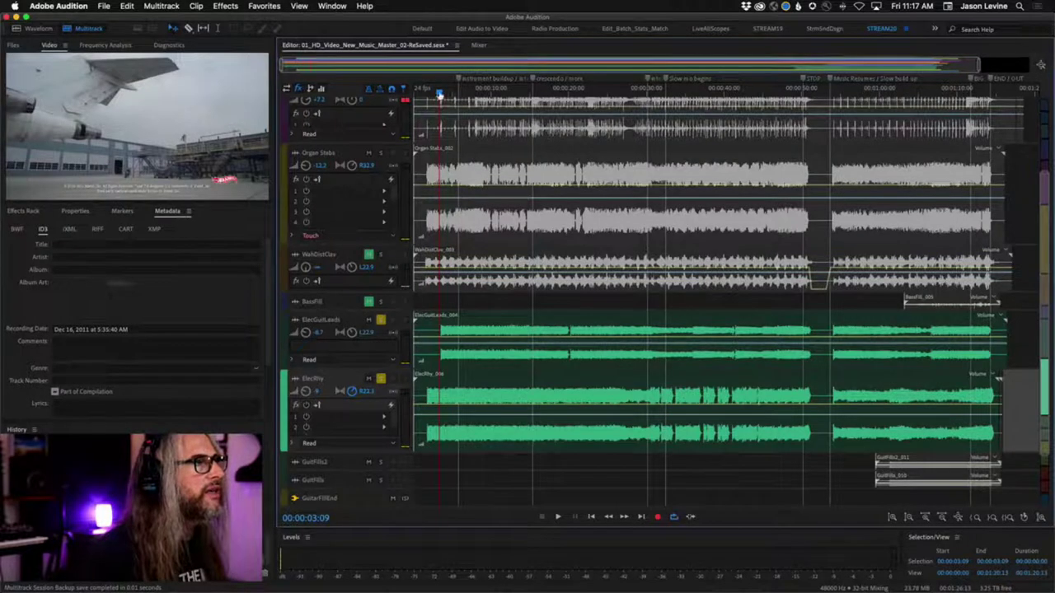
pyautogui.moveTo(440, 96); pyautogui.dragTo(426, 89)
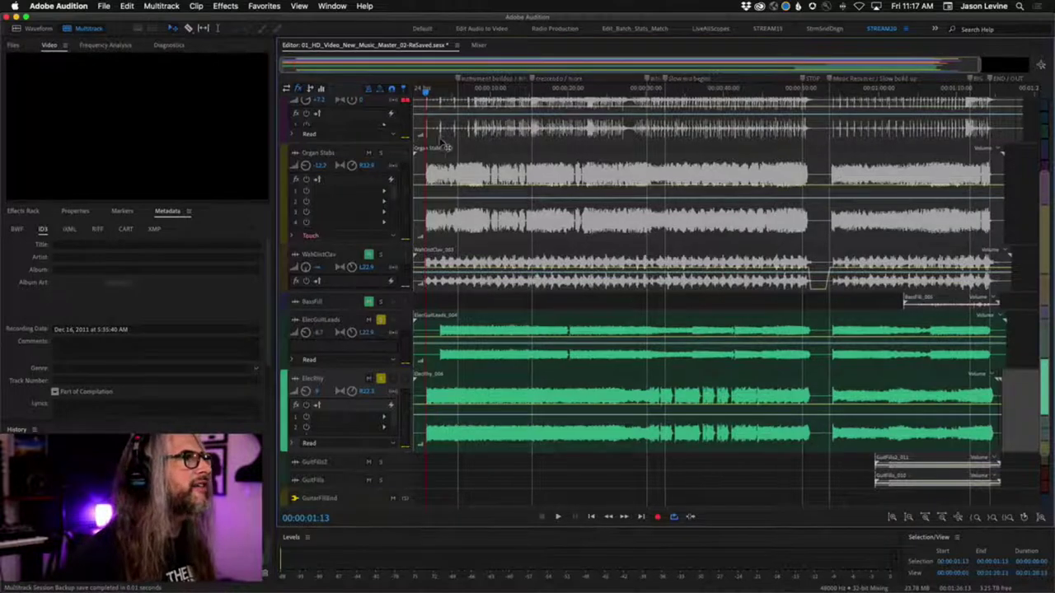
# Add Bass and Drums to the soloed guitar tracks and start playback from 00:00:36:08.
pyautogui.scroll(3, 402, 168)
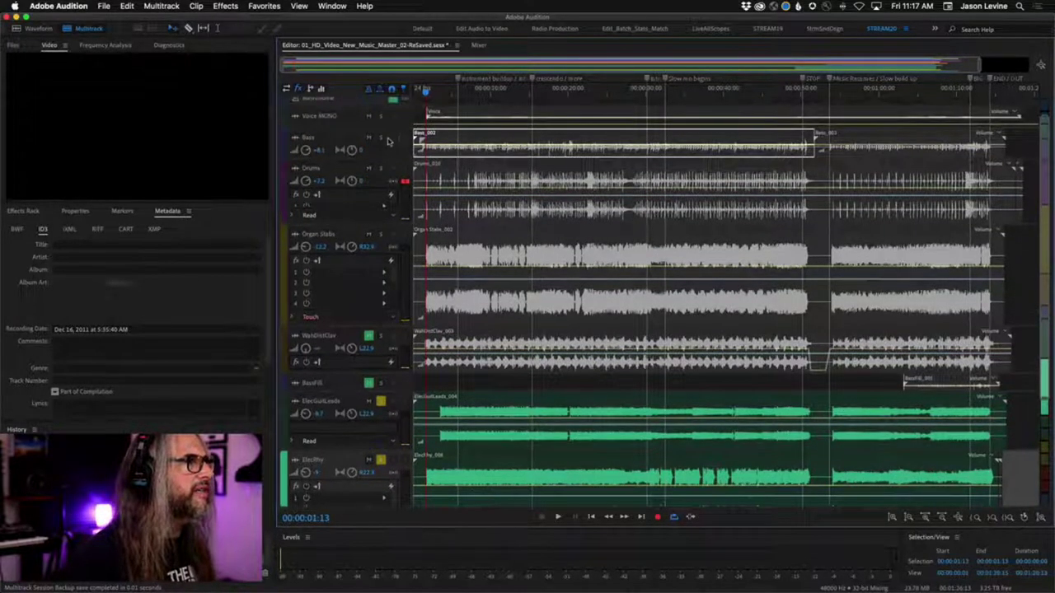
pyautogui.click(382, 139)
pyautogui.keyDown('super'); pyautogui.click(382, 172); pyautogui.keyUp('super')
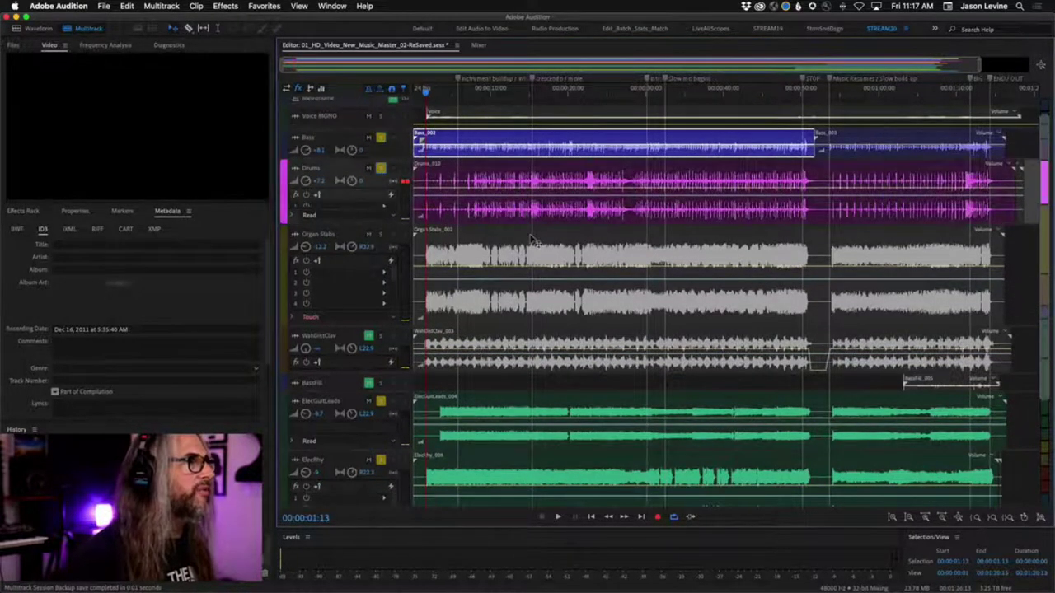
pyautogui.scroll(-5, 561, 275)
pyautogui.keyDown('super'); pyautogui.click(561, 274); pyautogui.keyUp('super')
pyautogui.click(695, 92)
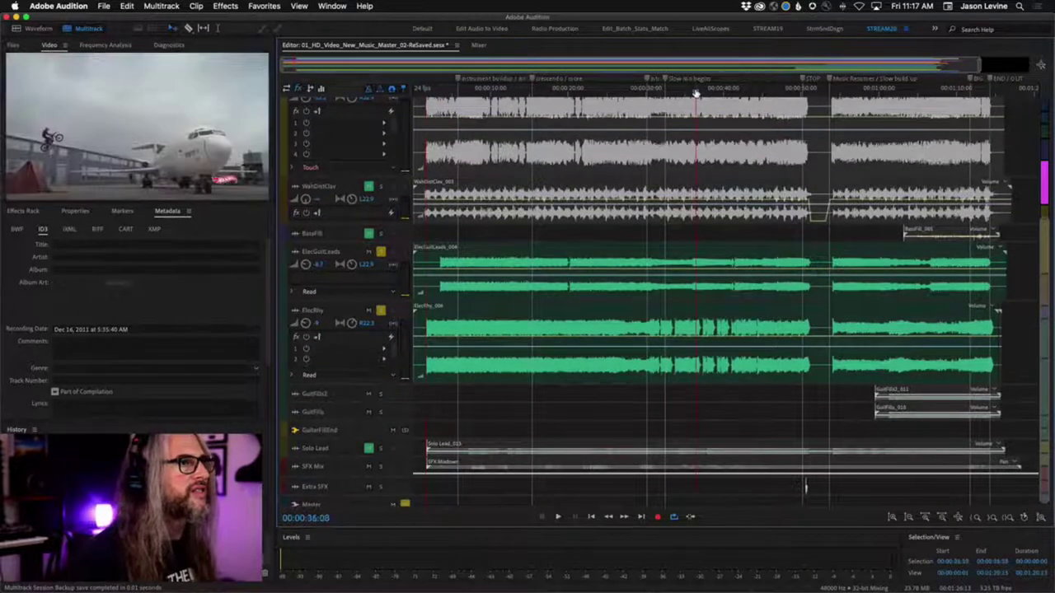
pyautogui.press('space')
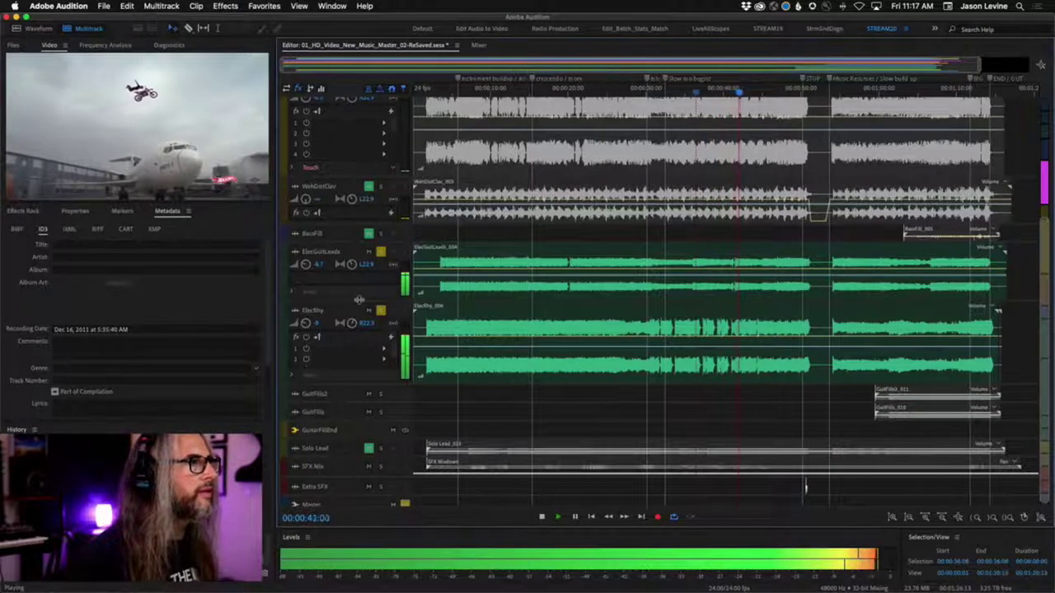
# Enlarge ElecGuitLeads, unsolo ElecRhy, audition from 00:00:31:11 and park the playhead at 00:00:29:23.
pyautogui.moveTo(329, 302); pyautogui.dragTo(330, 349)
pyautogui.click(382, 358)
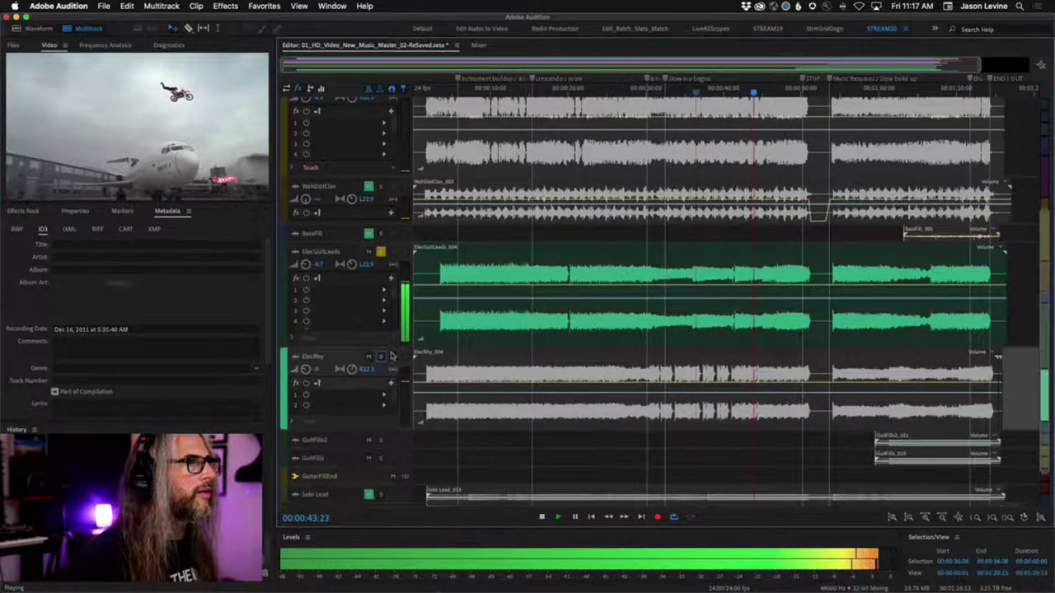
pyautogui.press('space')
pyautogui.click(658, 91)
pyautogui.press('space')
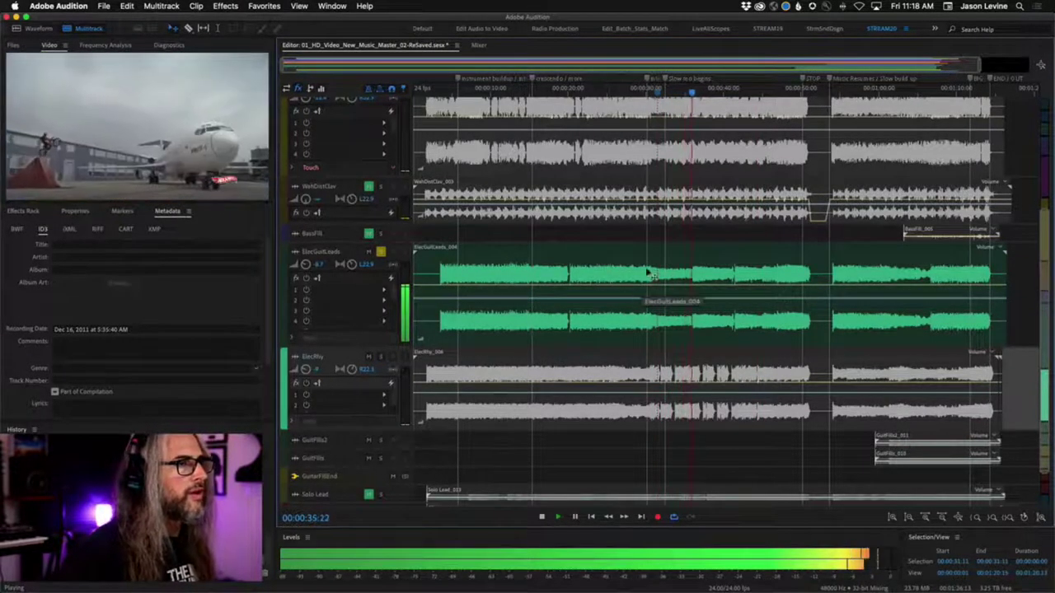
pyautogui.press('space')
pyautogui.click(646, 94)
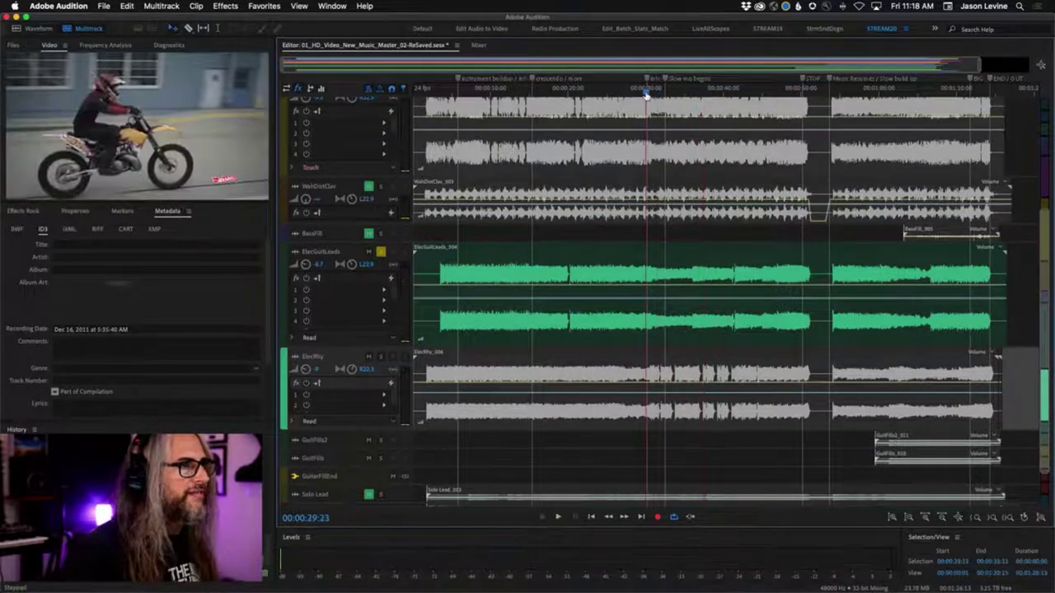
# Show the ElecGuitLeads volume envelope lane and set the track's automation mode to Write.
pyautogui.click(294, 333)
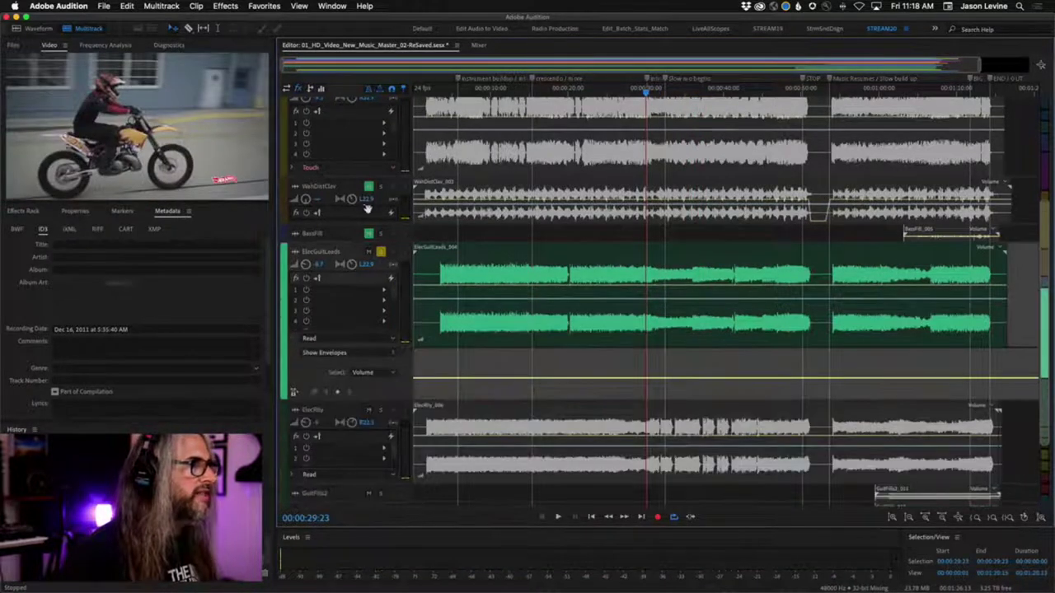
pyautogui.click(346, 339)
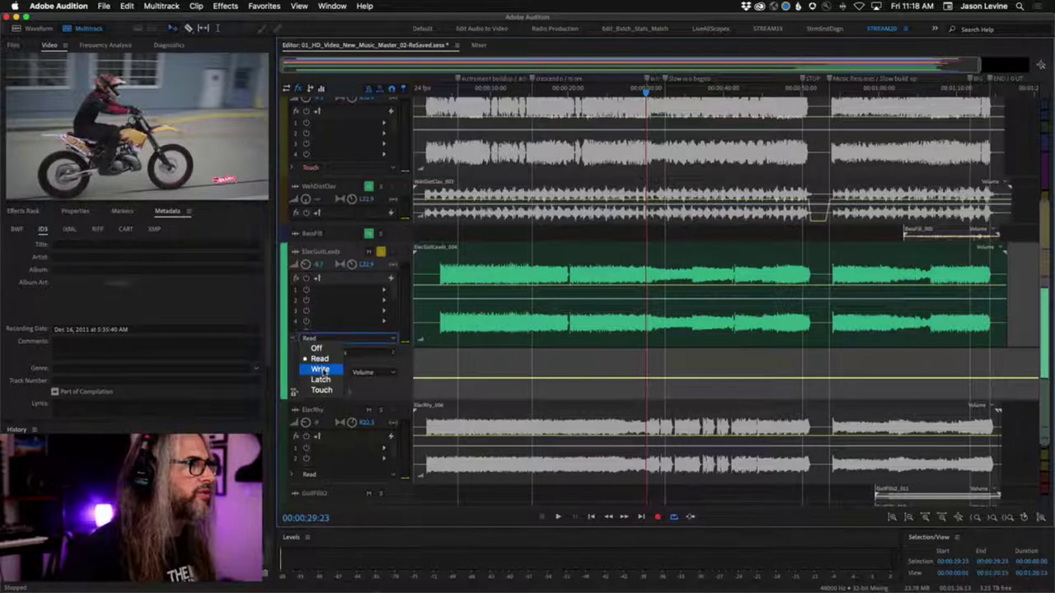
pyautogui.click(320, 369)
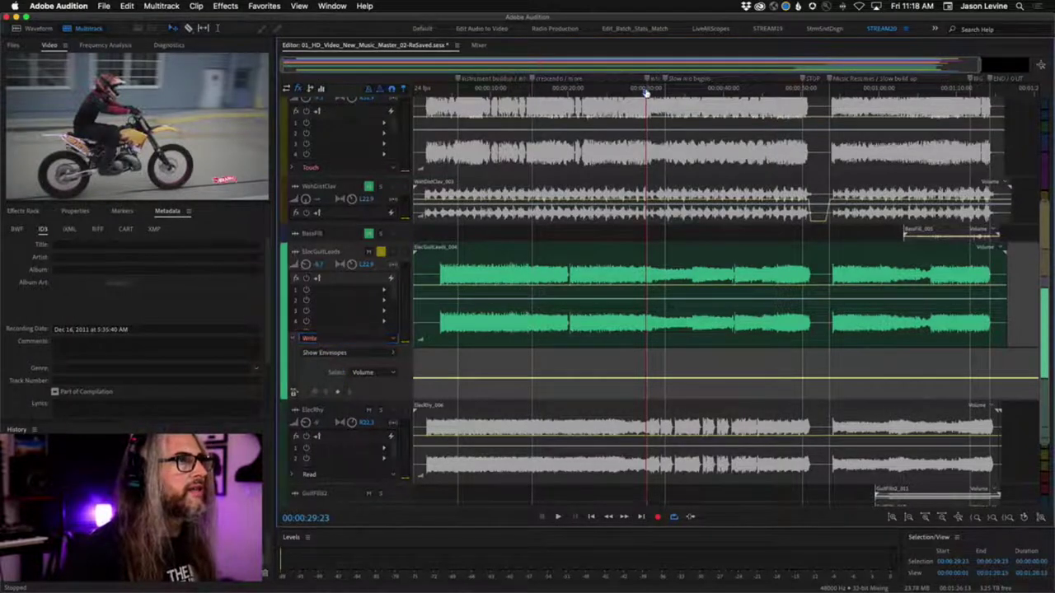
# Record ElecGuitLeads volume automation from 00:00:29:23 by riding its fader up and down during playback, stopping at 00:00:52:11, and return to the multitrack editor.
pyautogui.click(478, 44)
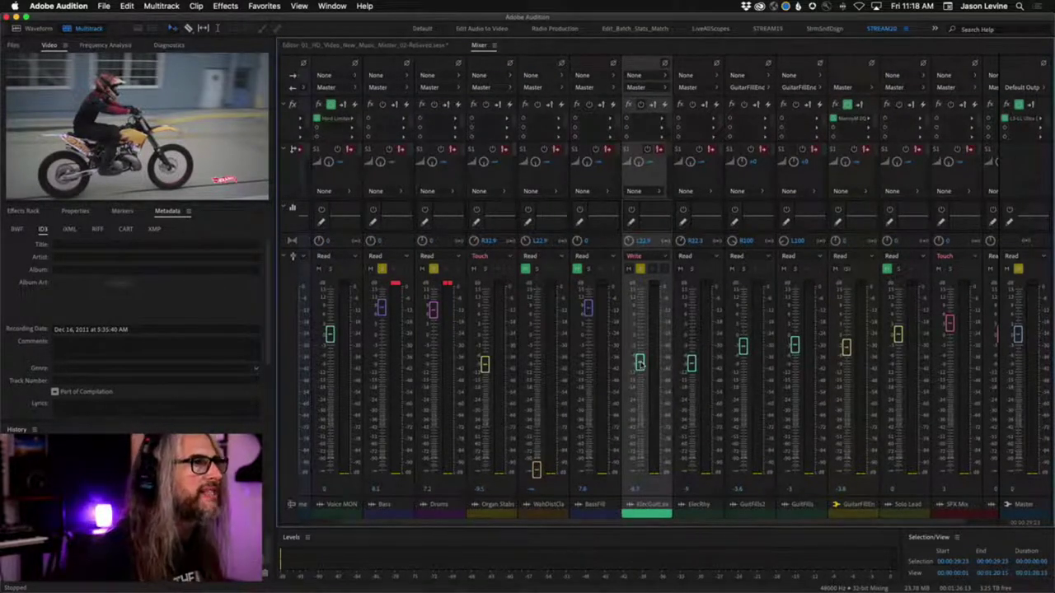
pyautogui.press('space')
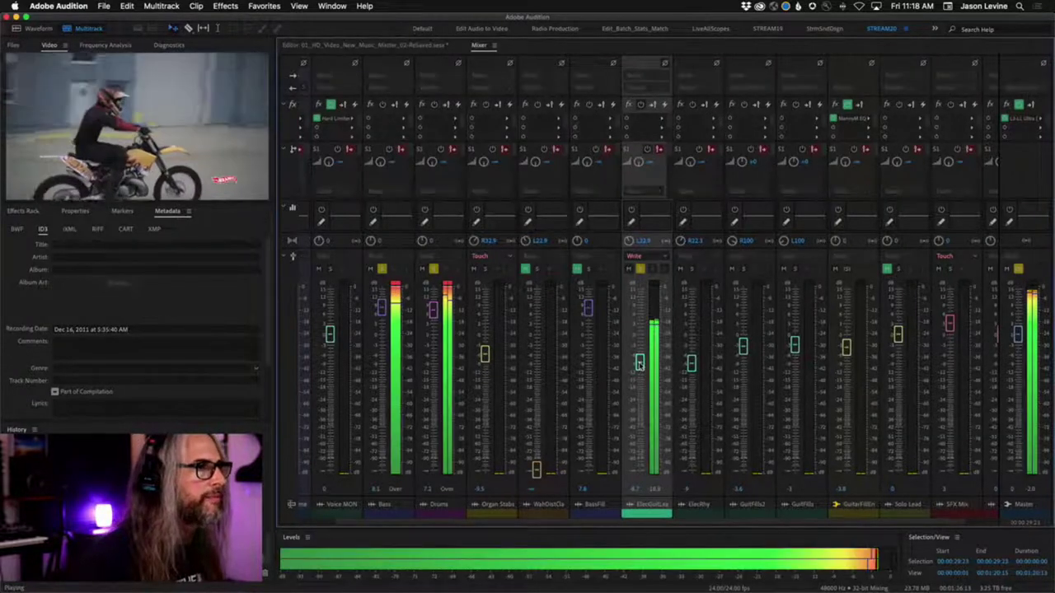
pyautogui.moveTo(639, 365); pyautogui.dragTo(639, 348)
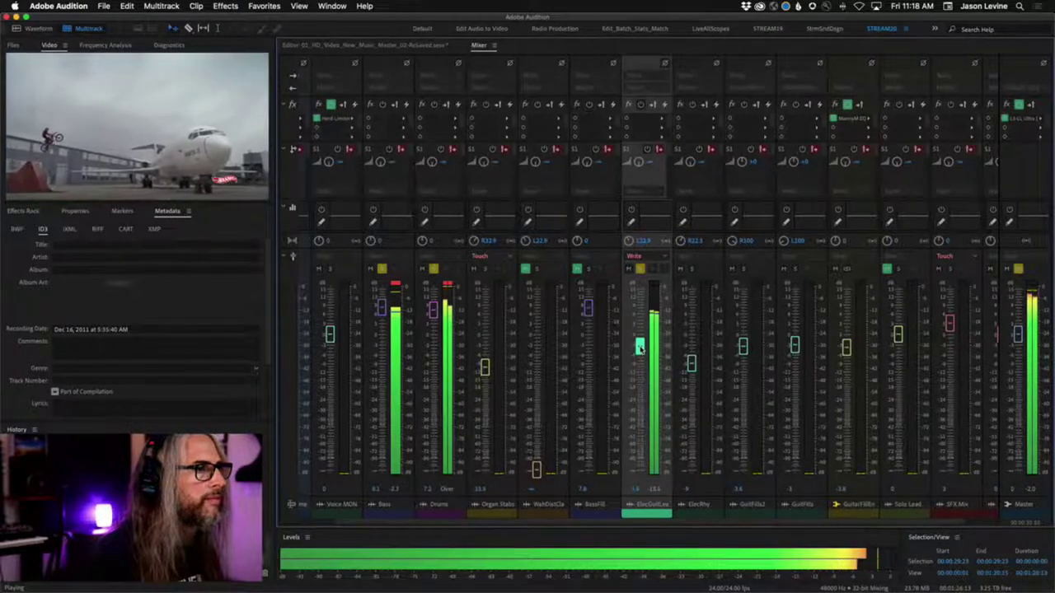
pyautogui.moveTo(639, 348)
pyautogui.mouseDown()
pyautogui.moveTo(640, 359)
pyautogui.moveTo(639, 337)
pyautogui.moveTo(644, 370)
pyautogui.mouseUp()
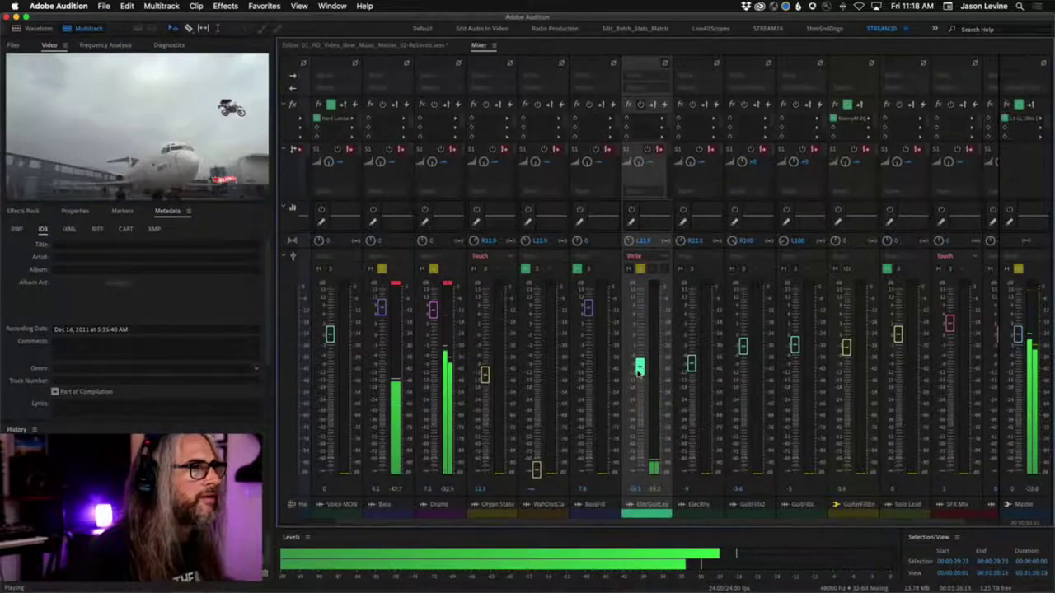
pyautogui.press('space')
pyautogui.click(368, 46)
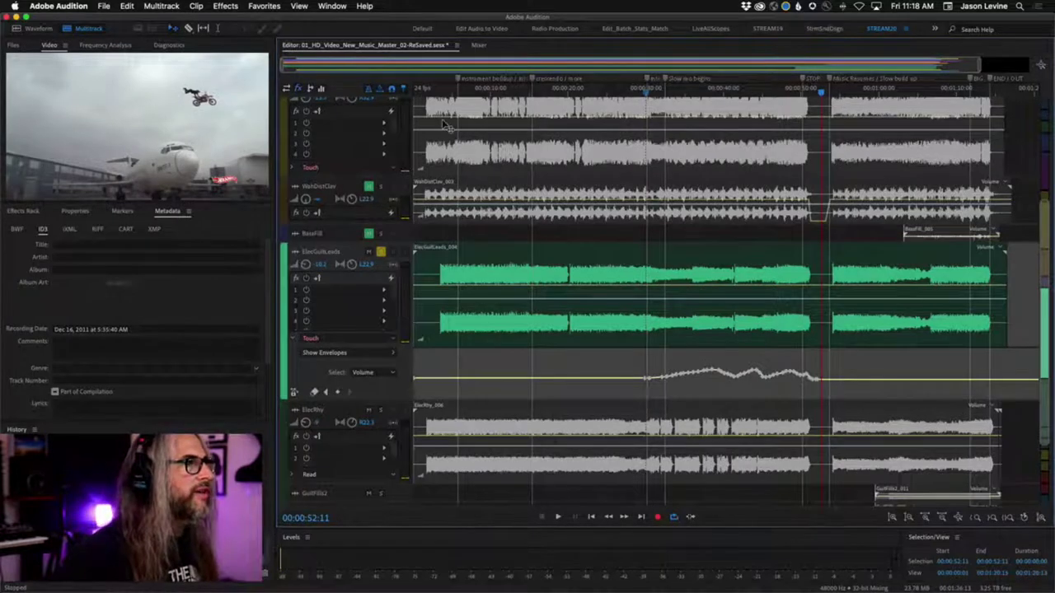
# Insert Studio Reverb in the first effects slot of ElecGuitLeads and place the playhead at 00:00:30:04 in the multitrack editor.
pyautogui.click(480, 45)
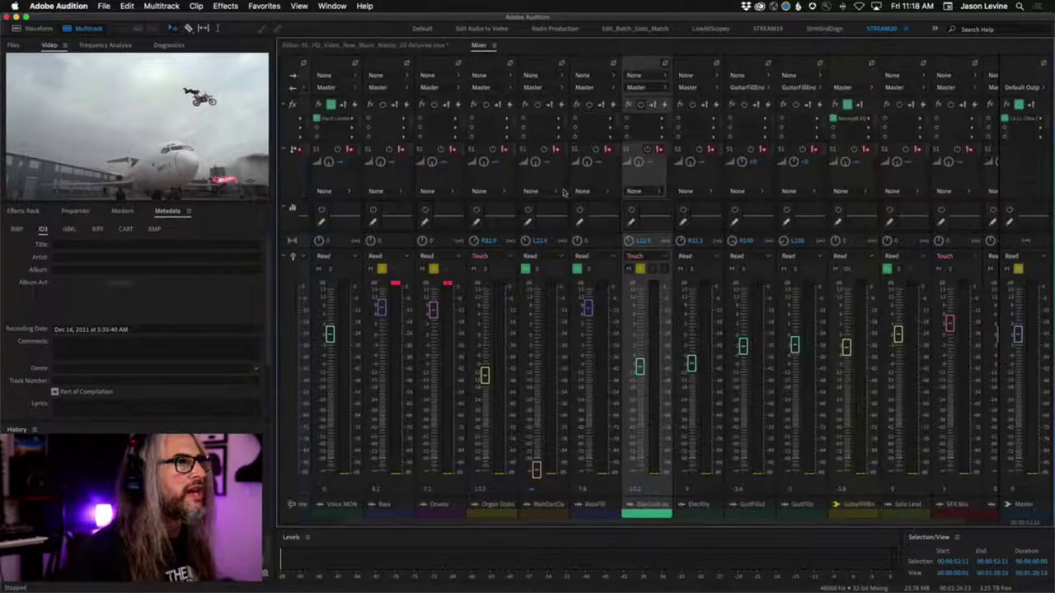
pyautogui.click(661, 122)
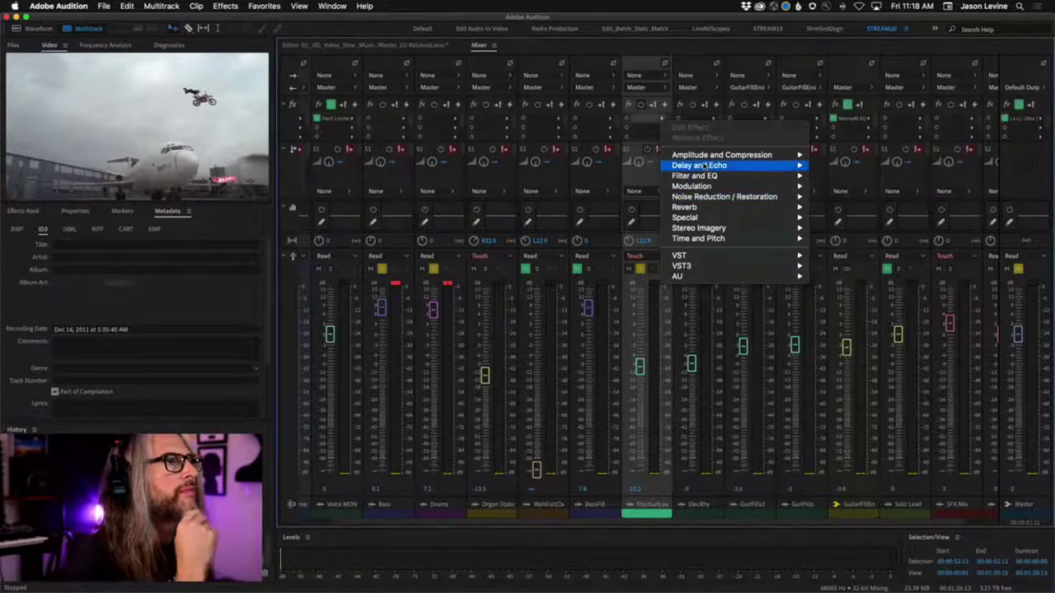
pyautogui.moveTo(703, 166)
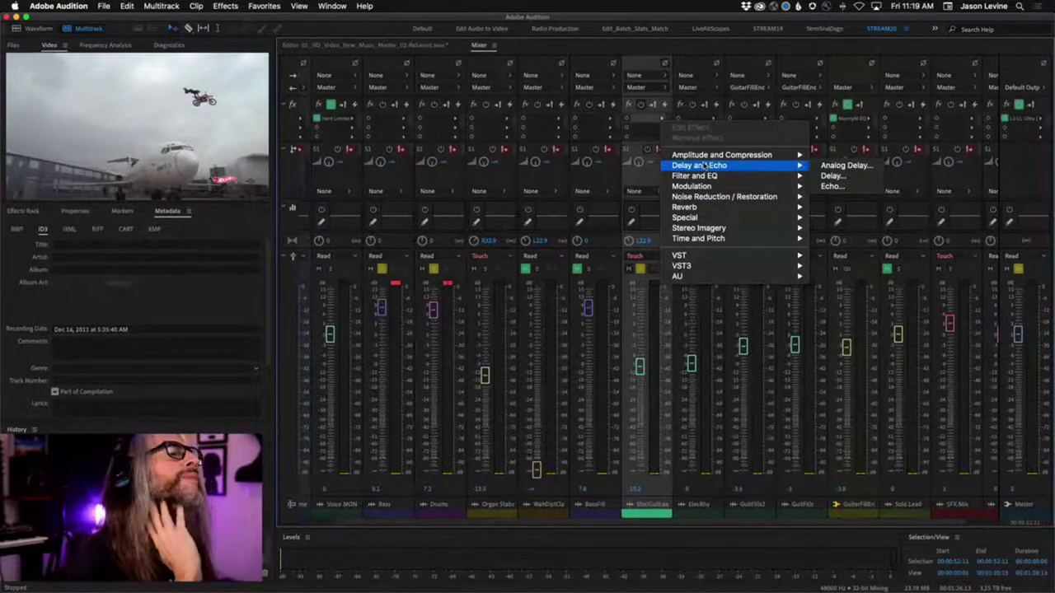
pyautogui.moveTo(723, 208)
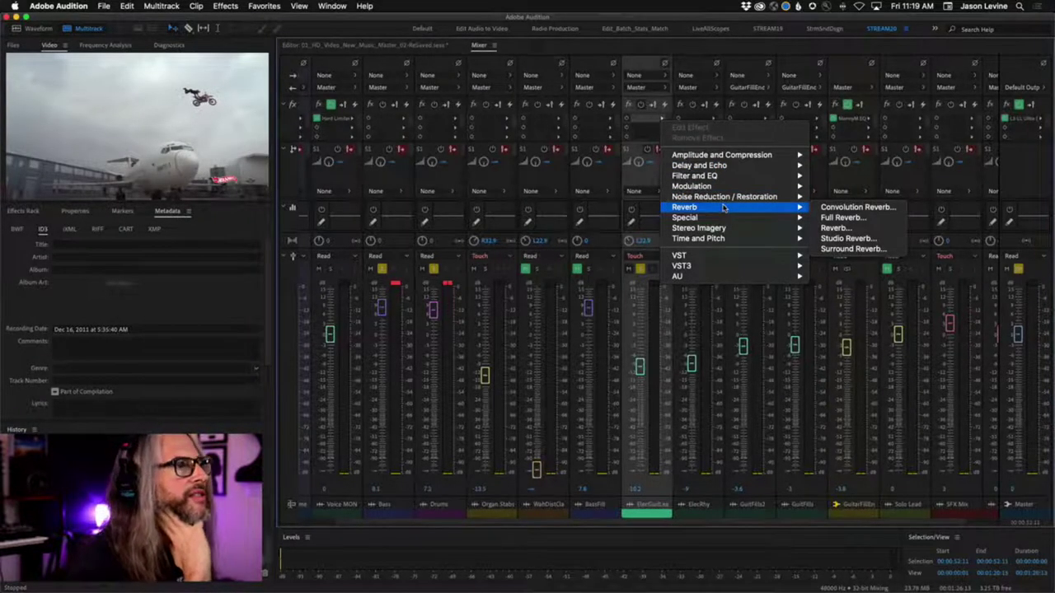
pyautogui.click(842, 239)
pyautogui.moveTo(576, 163); pyautogui.dragTo(375, 46)
pyautogui.click(346, 43)
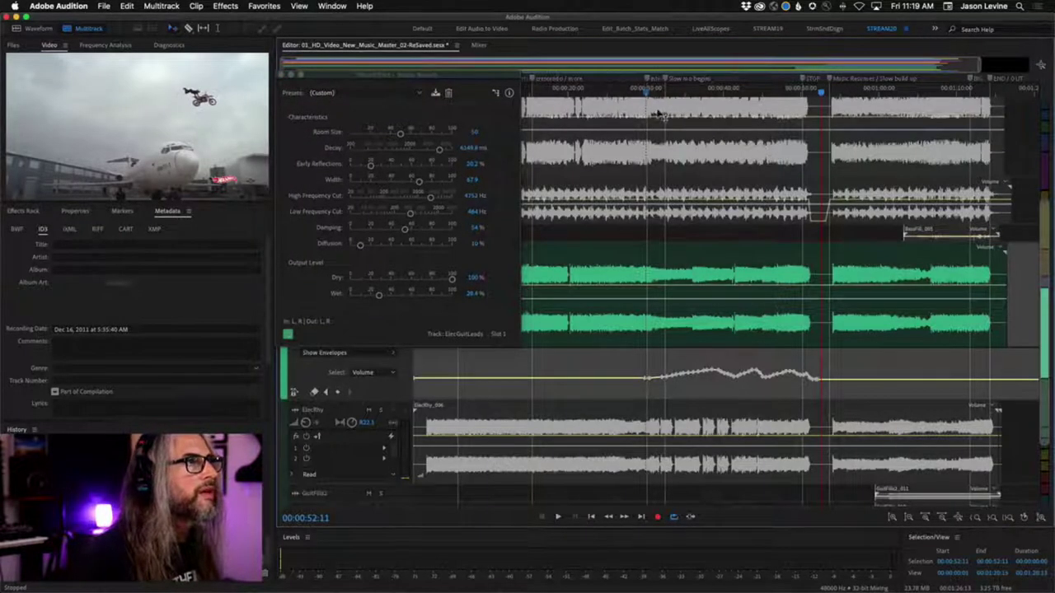
pyautogui.click(478, 45)
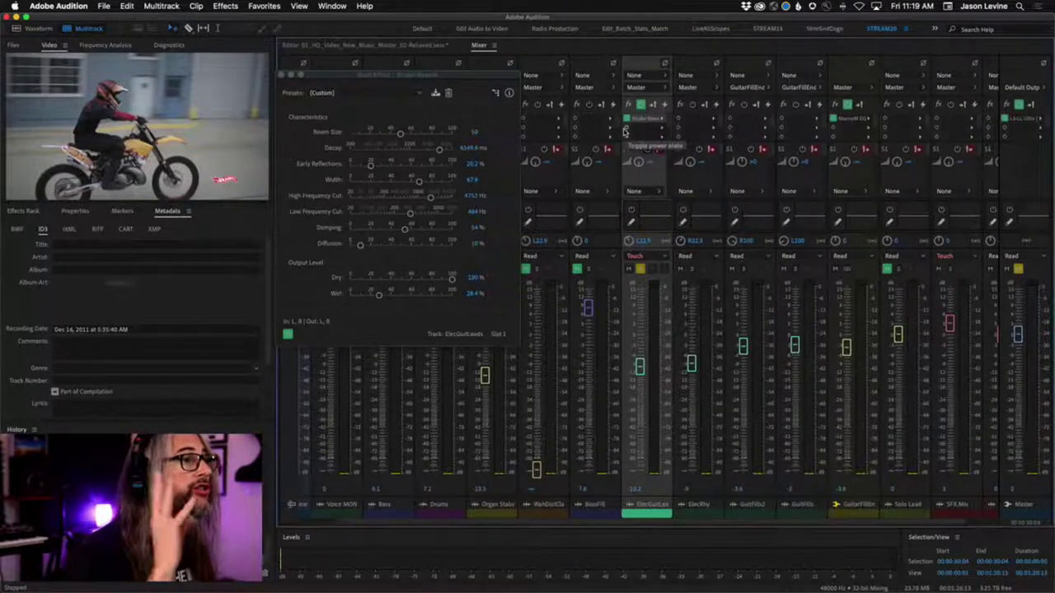
pyautogui.click(387, 46)
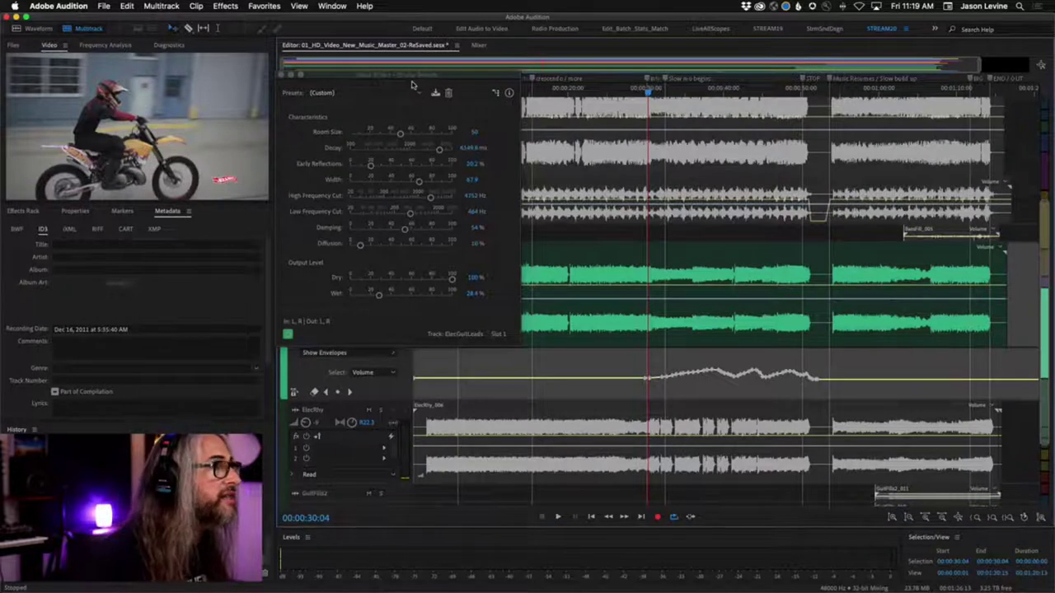
# Set Studio Reverb to room size 74.5, decay 3915.6 ms, early reflections 57.2%, width 54.4, low cut 279 Hz, damping 20.2% and diffusion 61.5%.
pyautogui.moveTo(412, 85); pyautogui.dragTo(466, 75)
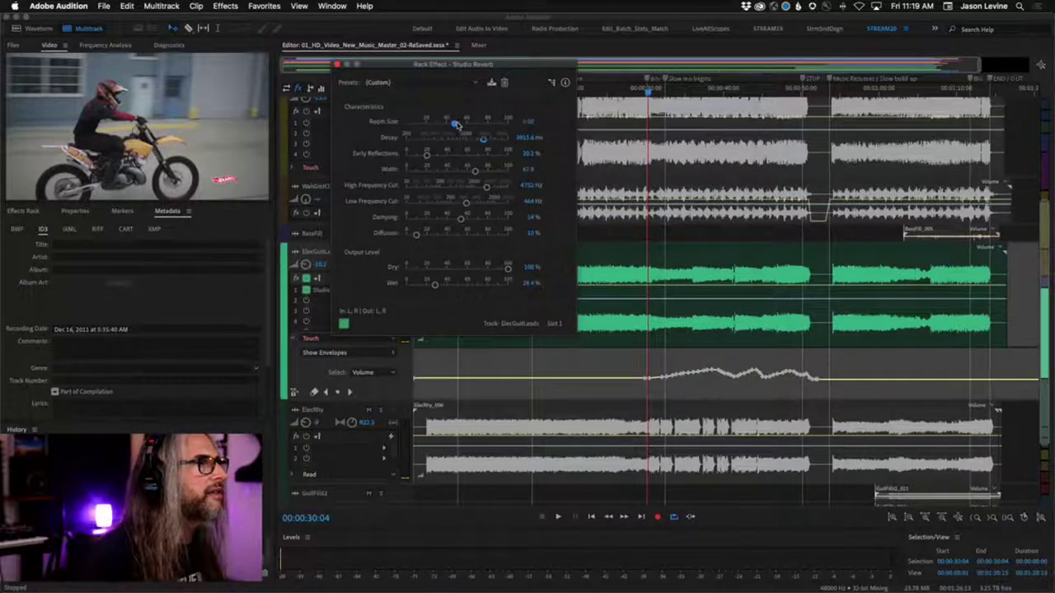
pyautogui.moveTo(473, 123); pyautogui.dragTo(482, 123)
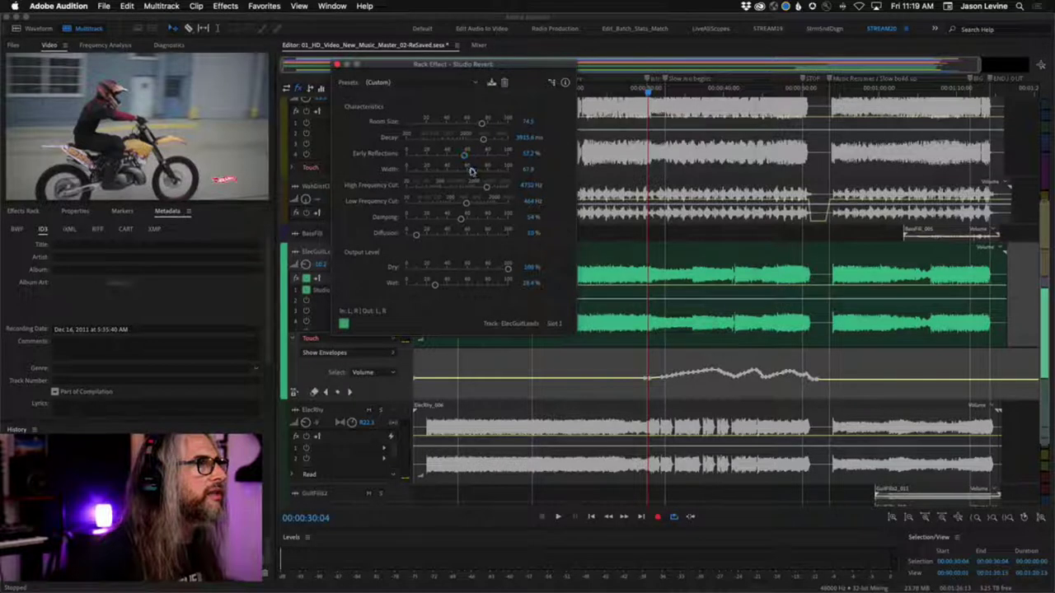
pyautogui.moveTo(463, 171); pyautogui.dragTo(459, 170)
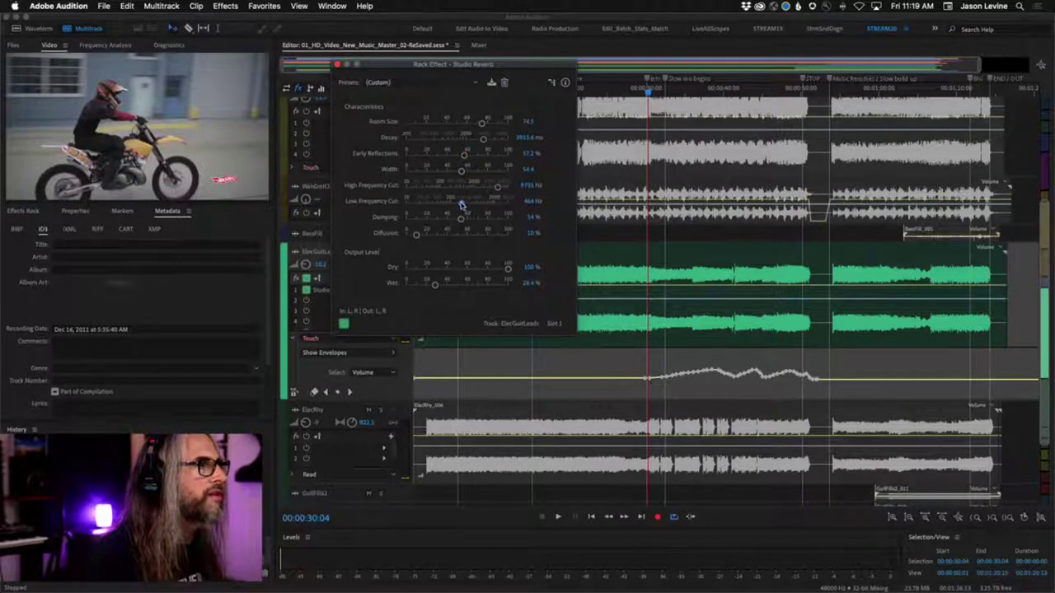
pyautogui.moveTo(458, 203); pyautogui.dragTo(456, 203)
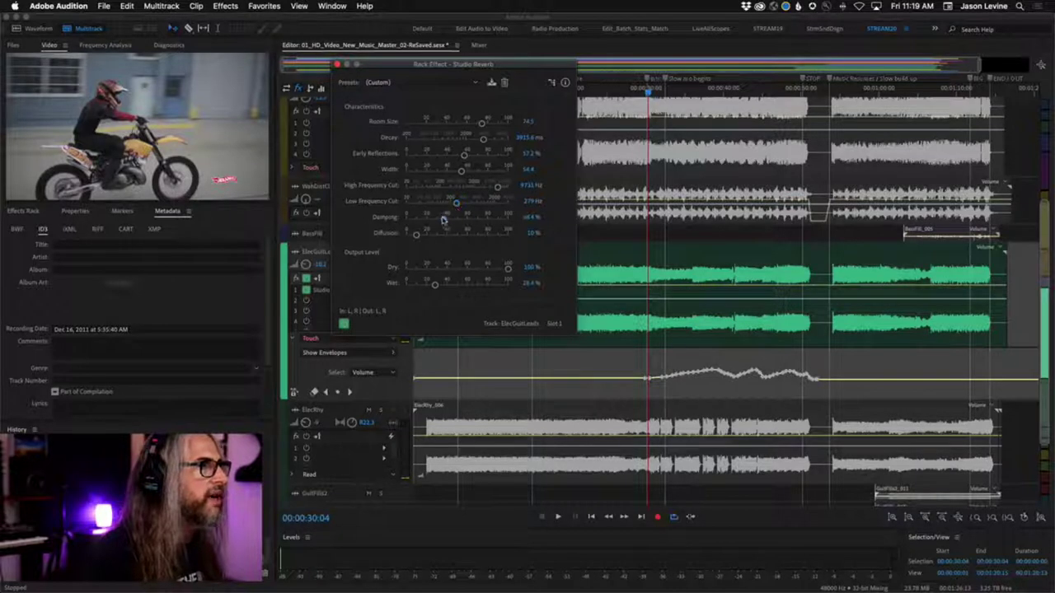
pyautogui.moveTo(417, 237); pyautogui.dragTo(472, 237)
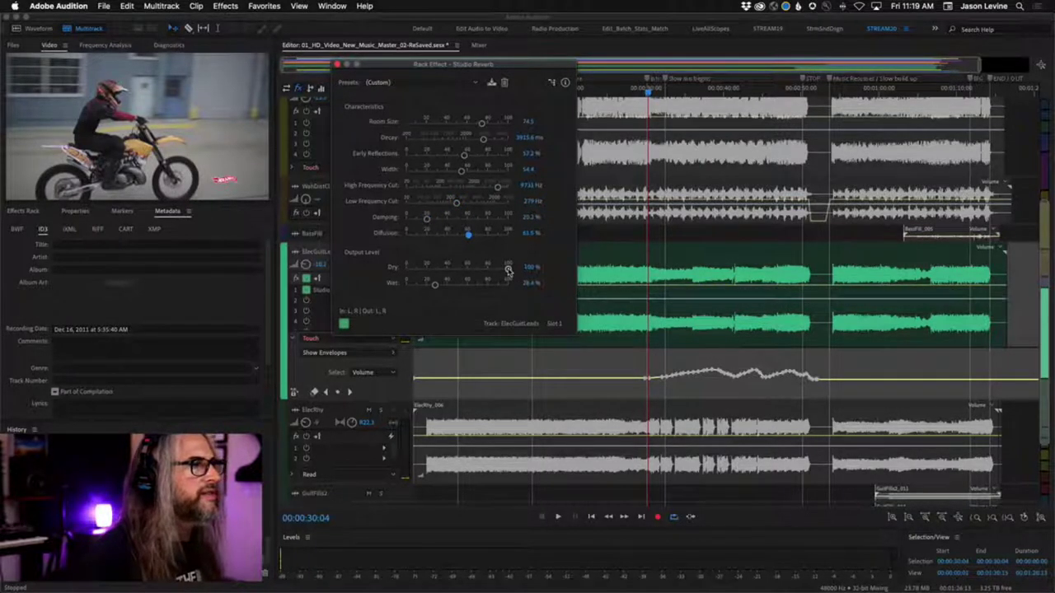
# Play from 00:00:30:04 and record changes to the reverb's wet level in Touch mode, ending at about 43% wet at 00:00:43:05.
pyautogui.press('space')
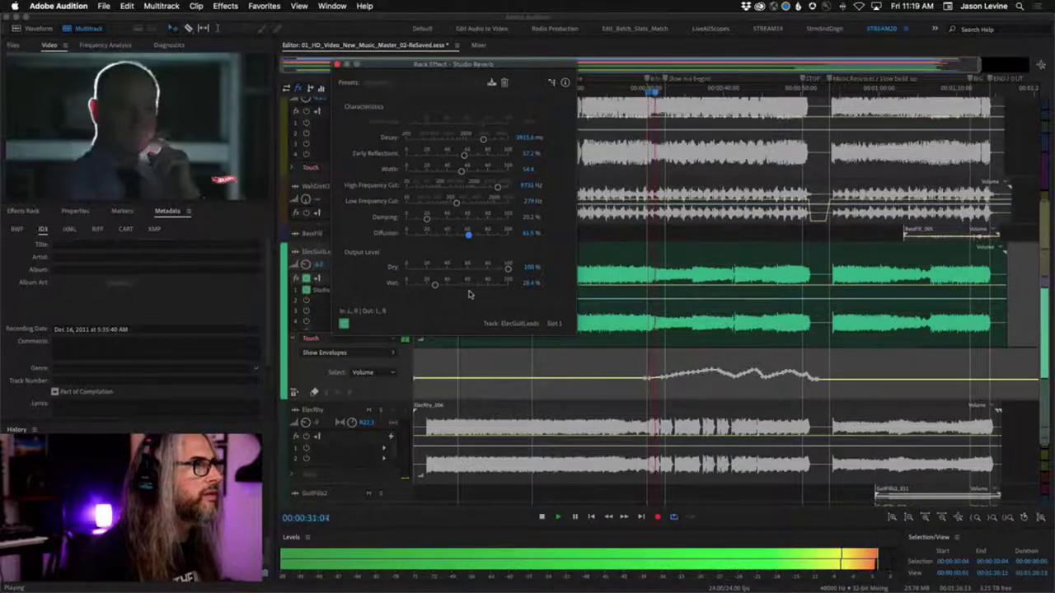
pyautogui.moveTo(462, 64); pyautogui.dragTo(590, 182)
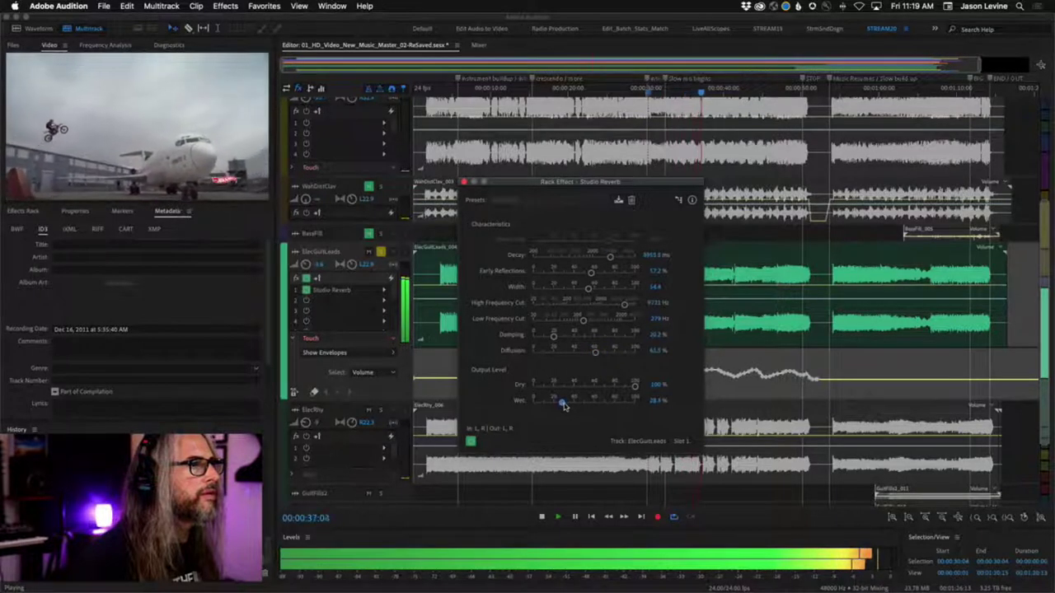
pyautogui.moveTo(564, 404)
pyautogui.mouseDown()
pyautogui.moveTo(590, 406)
pyautogui.moveTo(557, 408)
pyautogui.moveTo(573, 407)
pyautogui.mouseUp()
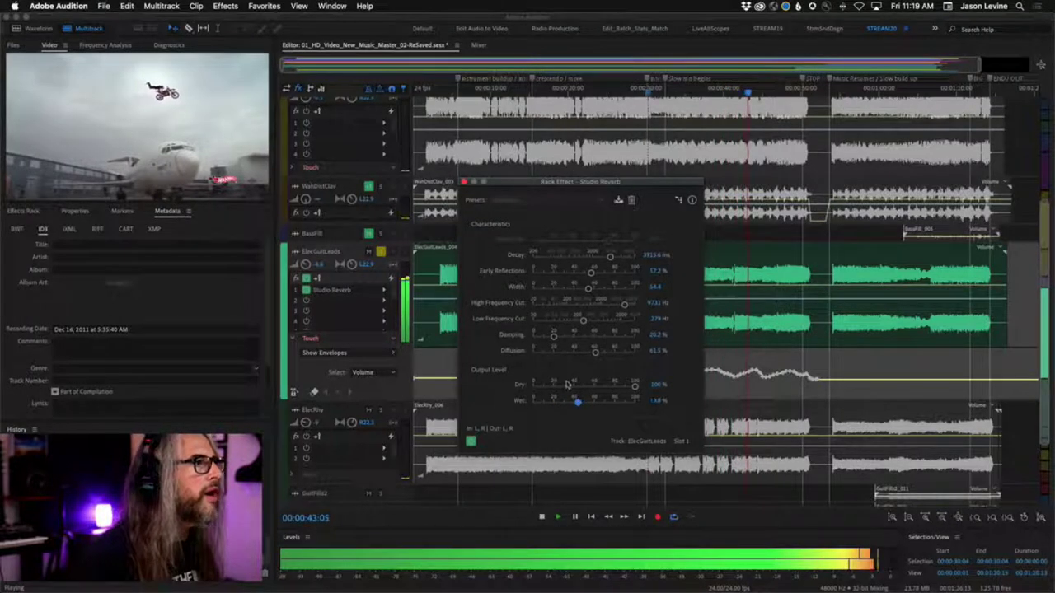
pyautogui.press('space')
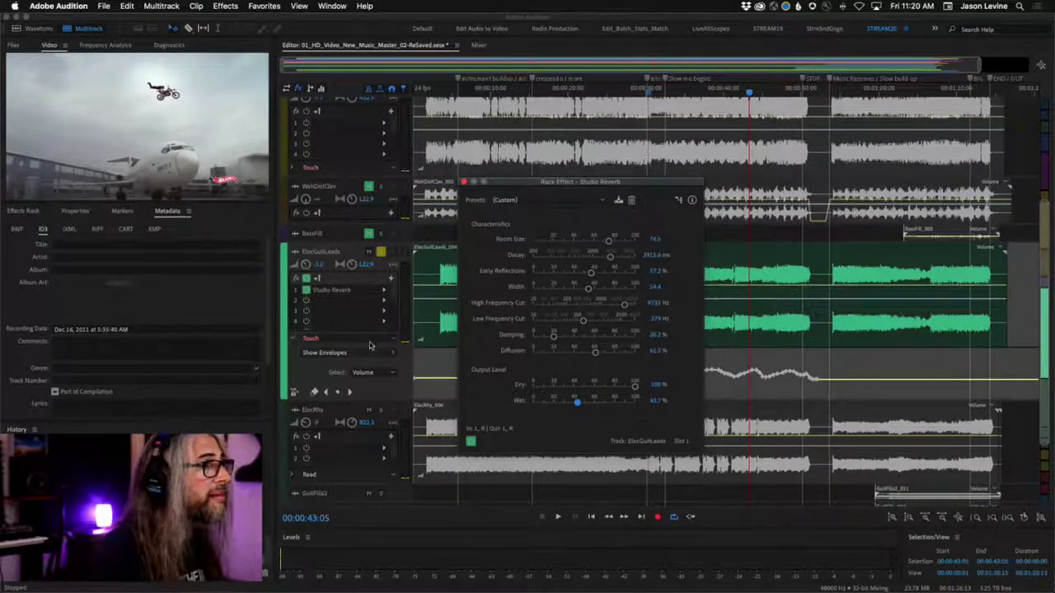
# Reposition the reverb window and show the Studio Reverb Wet Output Level envelope in the ElecGuitLeads automation lane.
pyautogui.moveTo(544, 179); pyautogui.dragTo(499, 57)
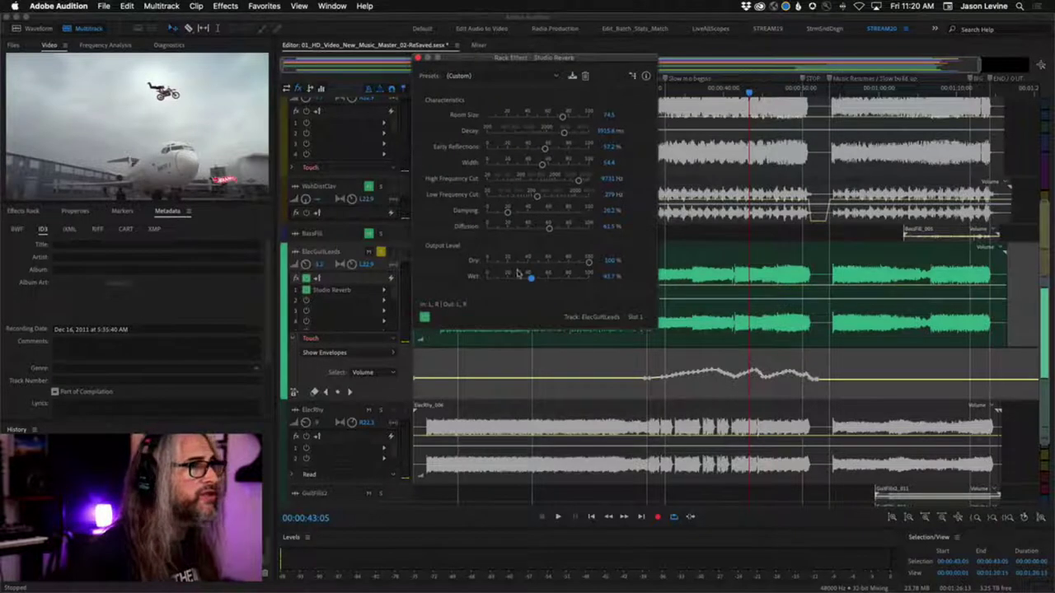
pyautogui.click(368, 372)
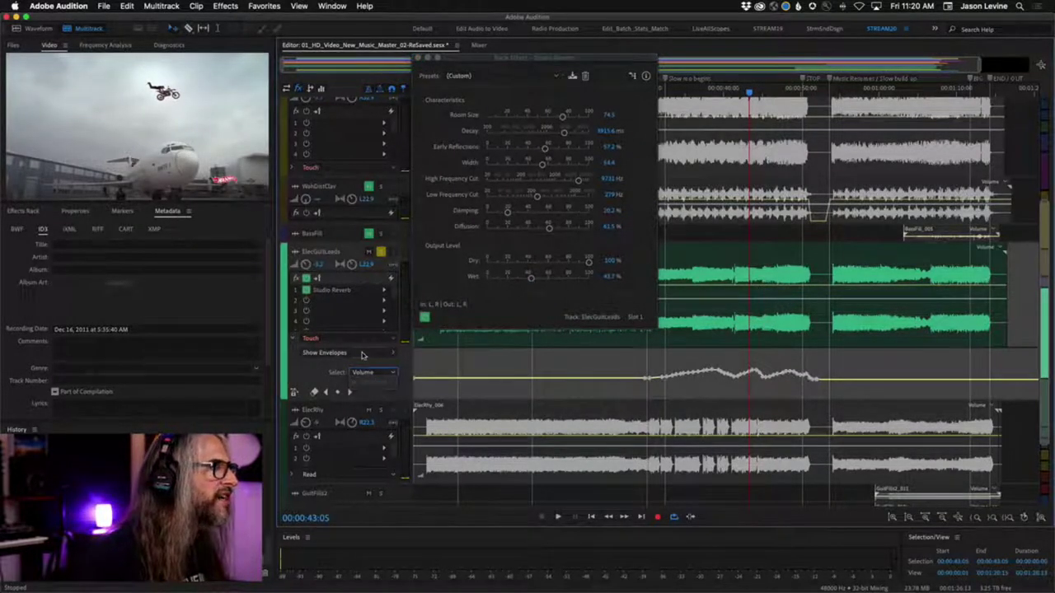
pyautogui.click(361, 353)
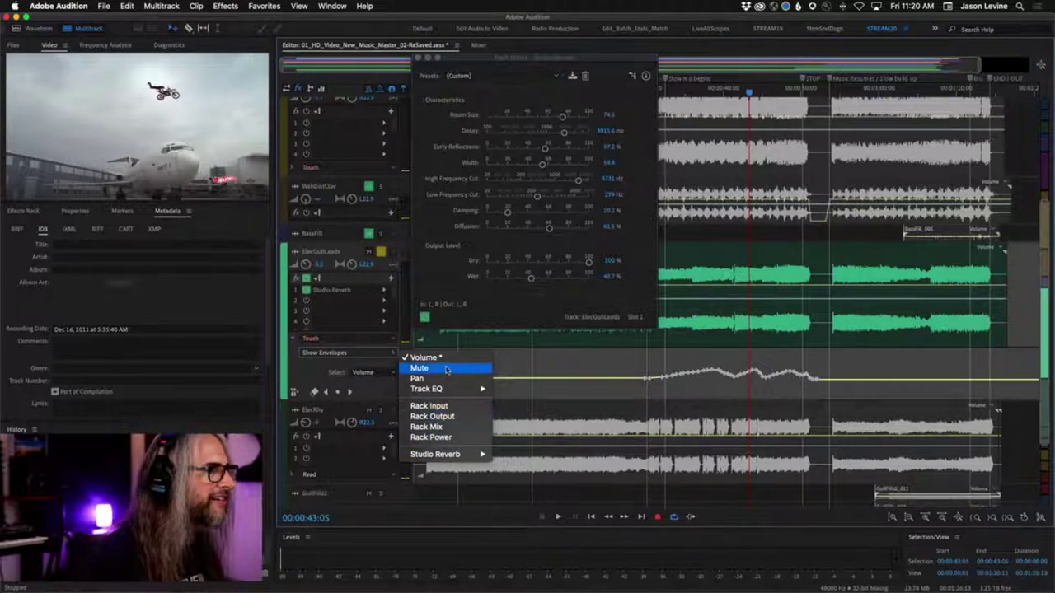
pyautogui.moveTo(452, 455)
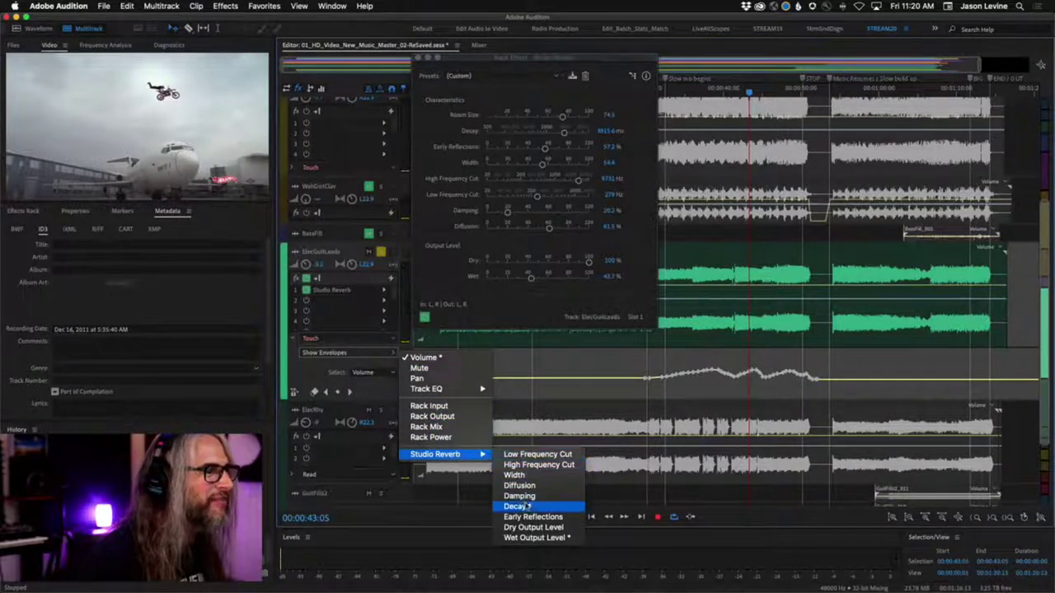
pyautogui.click(560, 538)
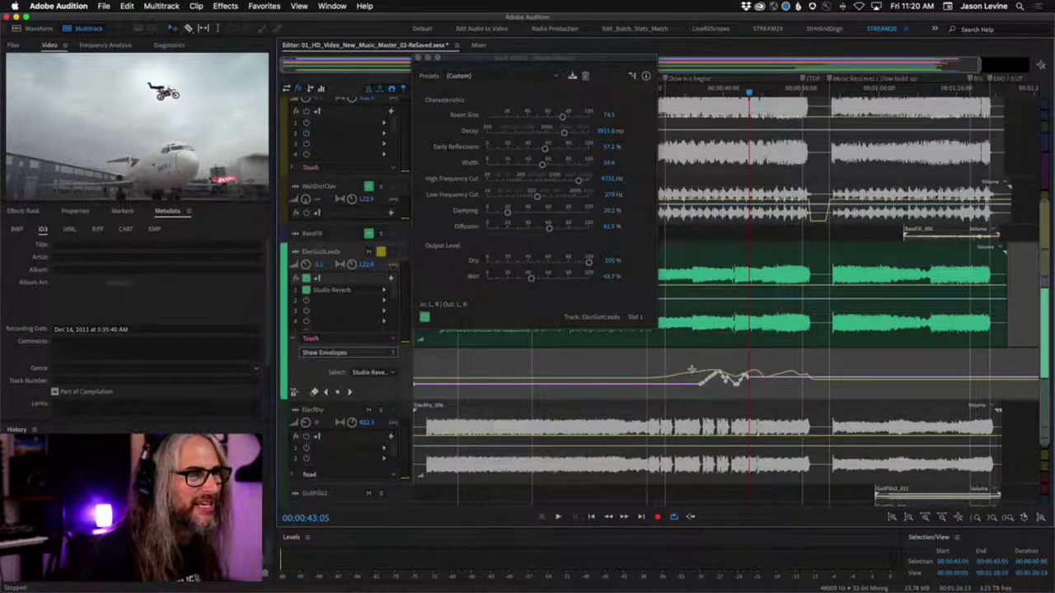
# Delete the selected keyframe at the start of the wet level ramp in the ElecGuitLeads automation lane.
pyautogui.click(692, 362)
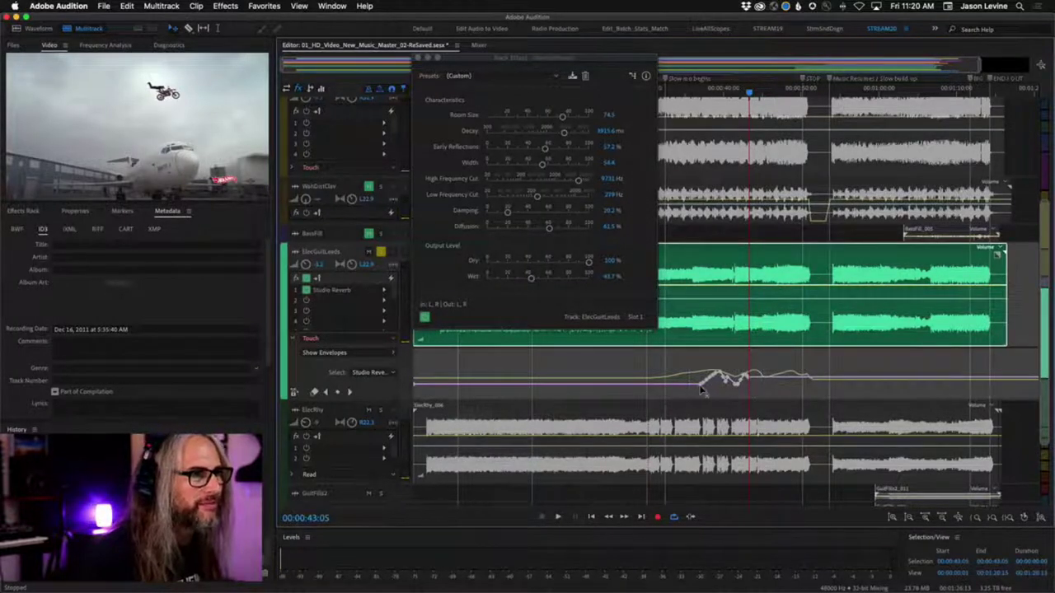
pyautogui.rightClick(702, 391)
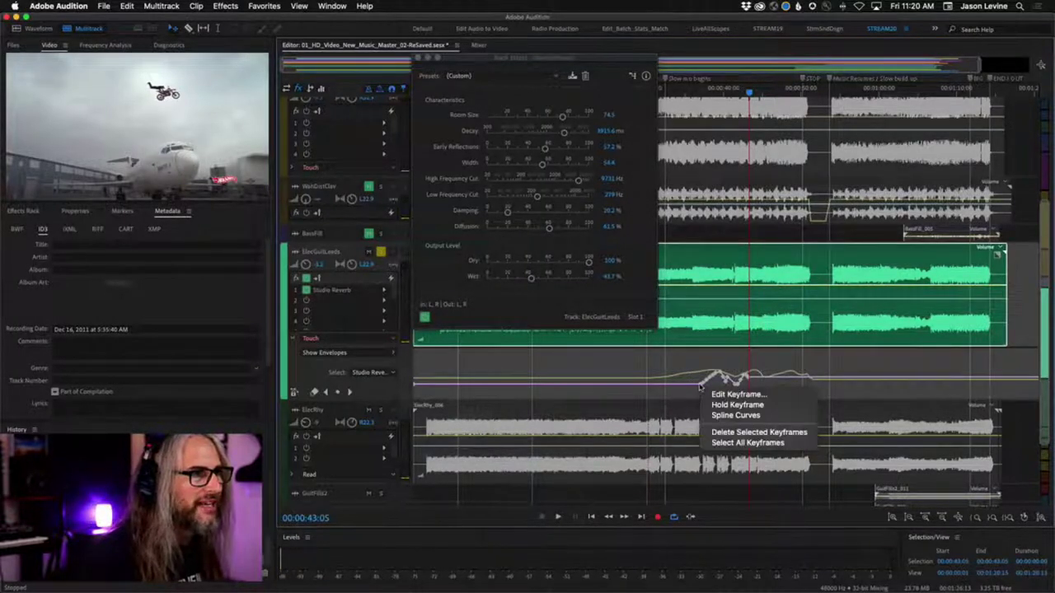
pyautogui.click(735, 433)
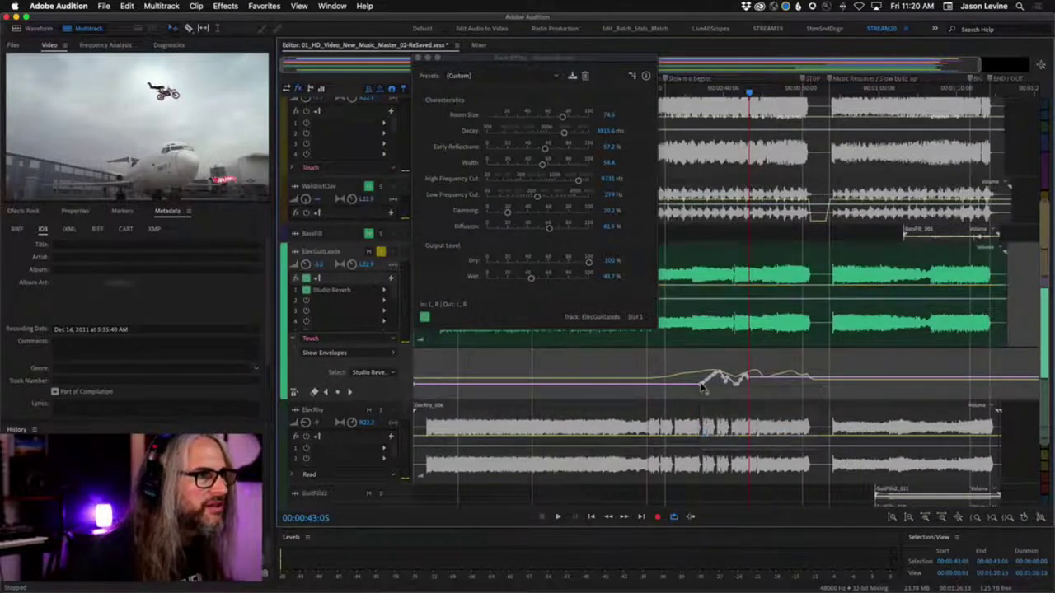
pyautogui.rightClick(702, 389)
pyautogui.click(697, 388)
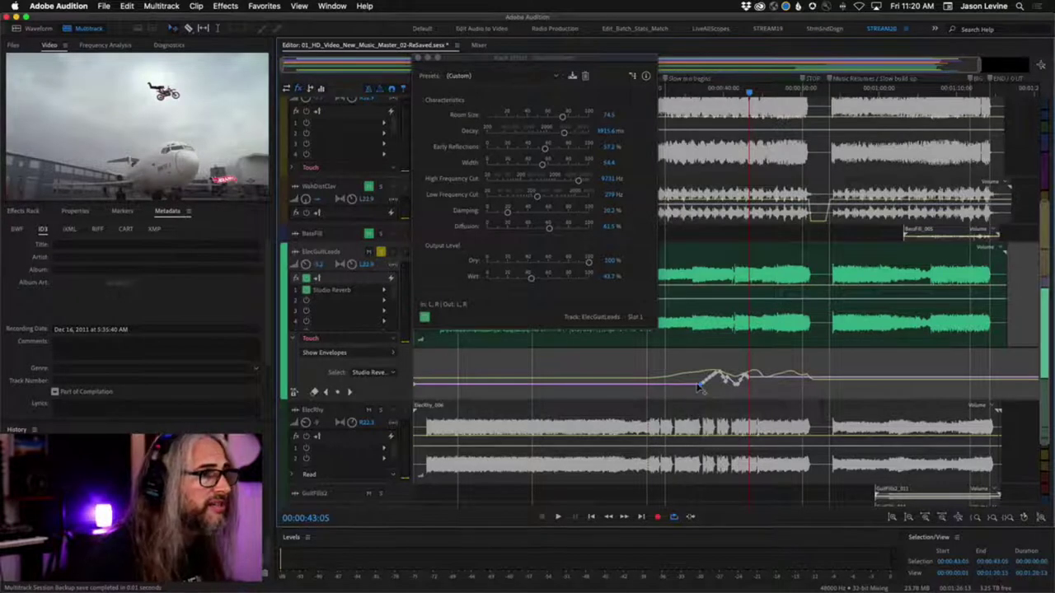
pyautogui.click(698, 372)
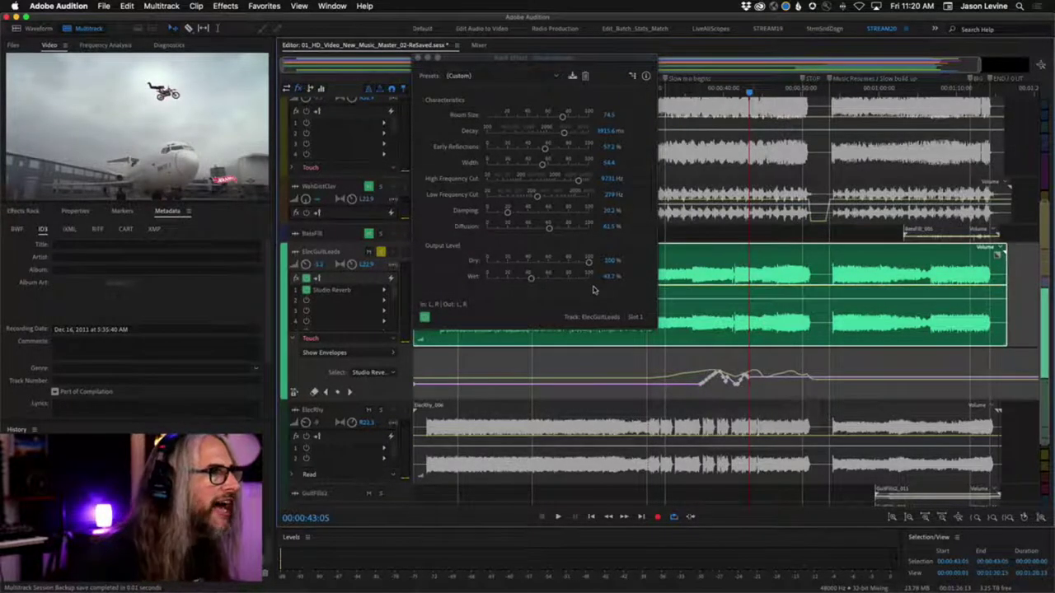
# Scrub the playhead before the reverb automation between 00:00:31:21 and 00:00:35:12, and return it to the session start.
pyautogui.moveTo(749, 93); pyautogui.dragTo(664, 107)
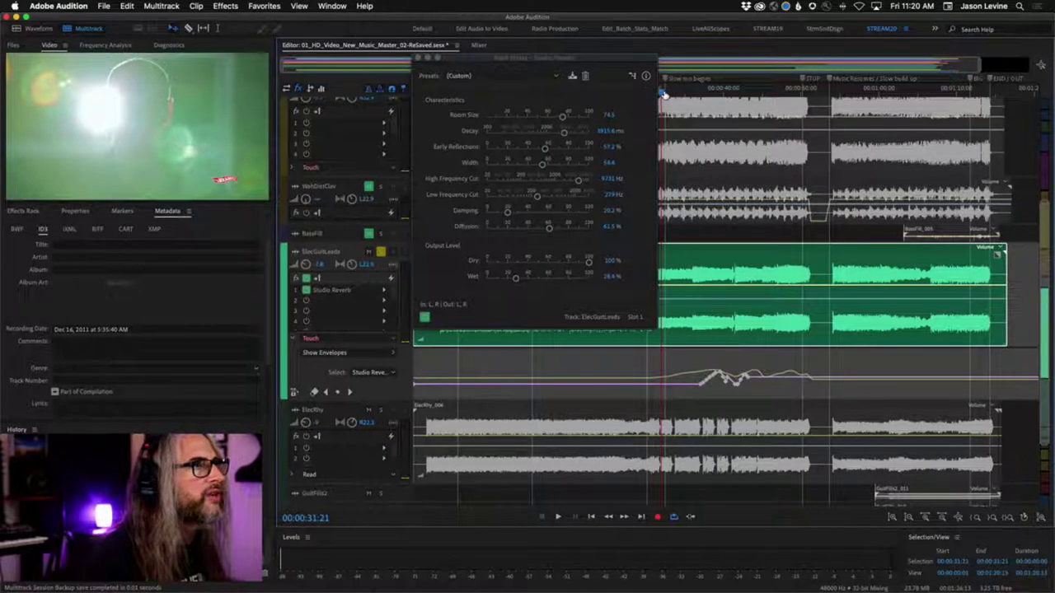
pyautogui.click(688, 92)
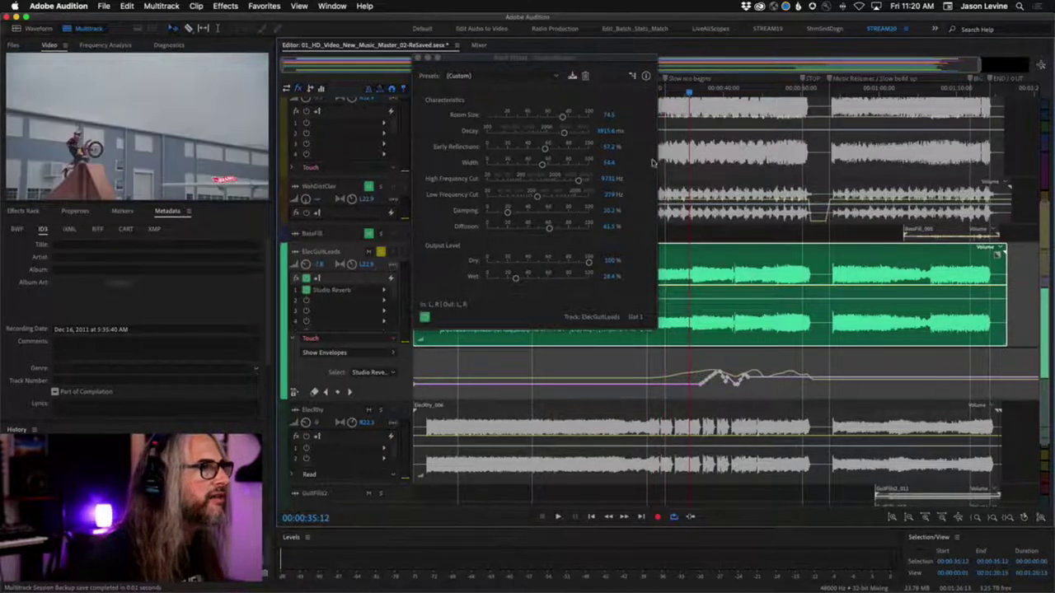
pyautogui.moveTo(690, 93); pyautogui.dragTo(672, 93)
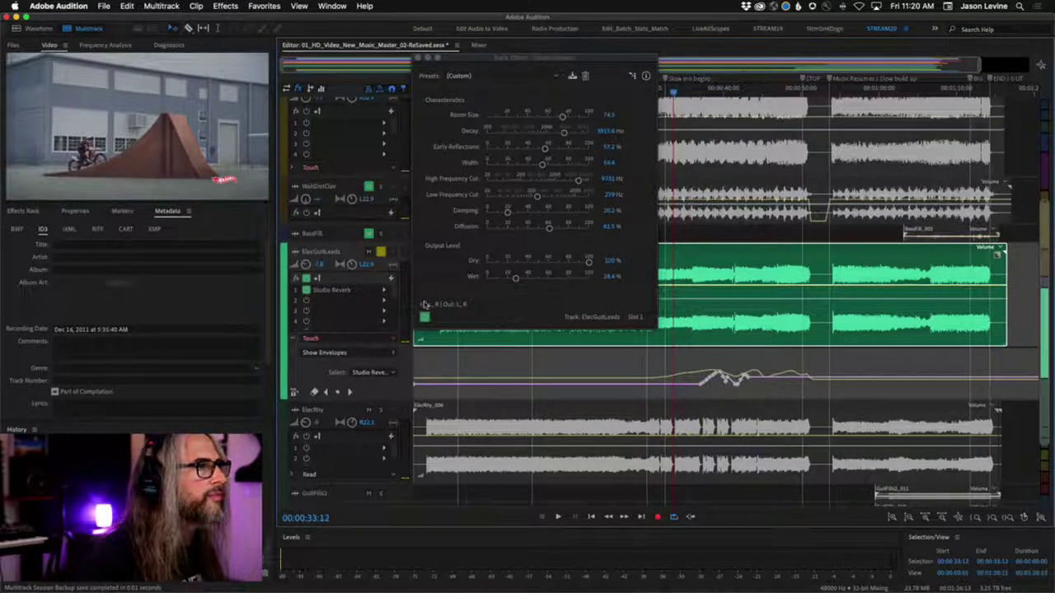
pyautogui.press('Home')
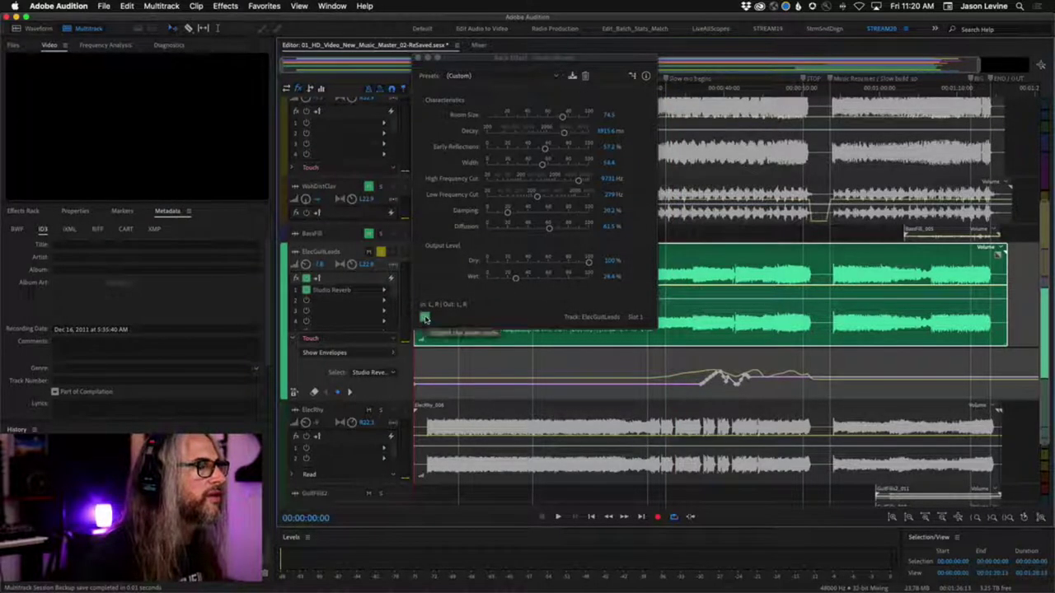
# Play the session opening with the reverb off, then move the reverb window aside and place the playhead near the slow-motion marker.
pyautogui.press('space')
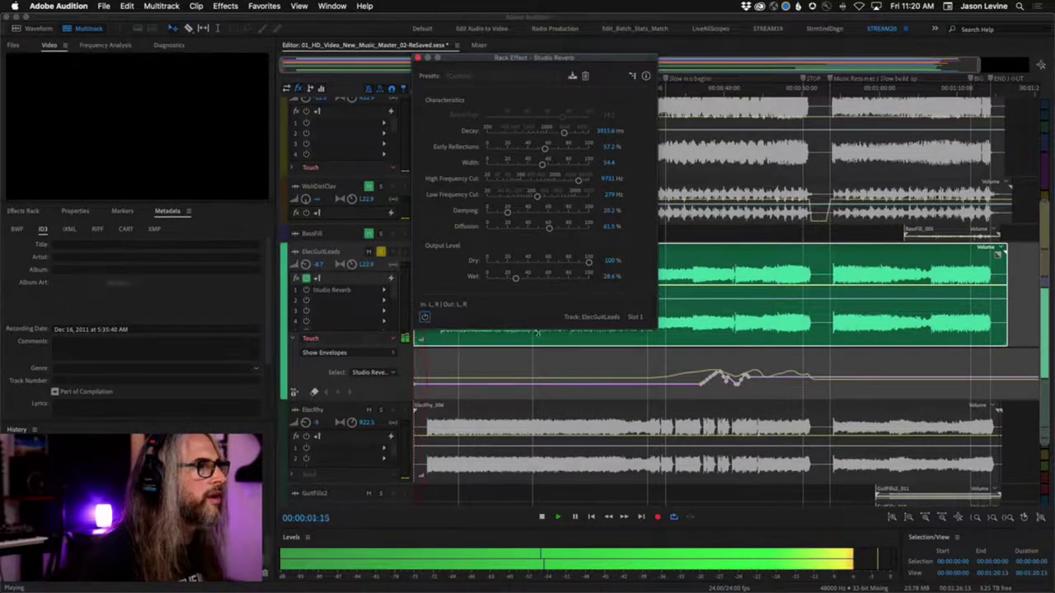
pyautogui.press('space')
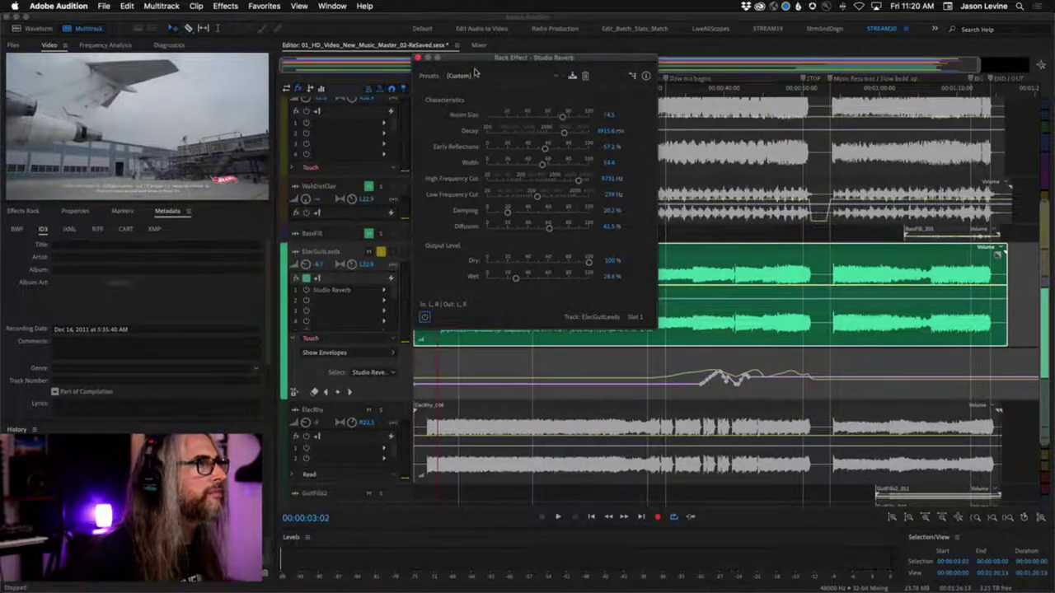
pyautogui.moveTo(475, 73); pyautogui.dragTo(705, 73)
pyautogui.moveTo(440, 92); pyautogui.dragTo(664, 93)
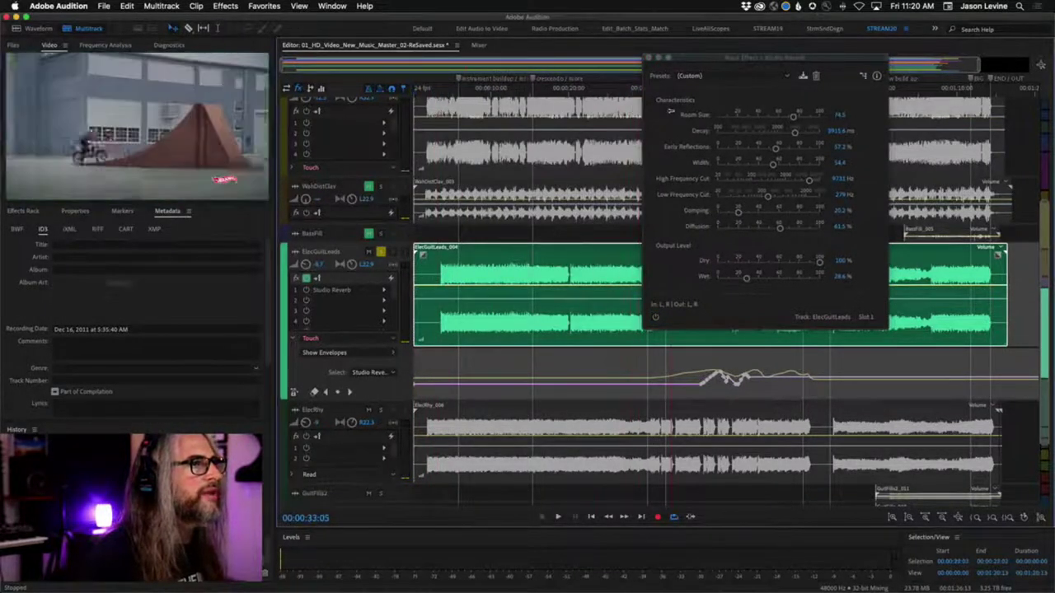
# Turn the reverb on and record its level automation in Touch mode from 00:00:31:10, ending at 43.7% wet and 100% dry.
pyautogui.press('space')
pyautogui.click(655, 318)
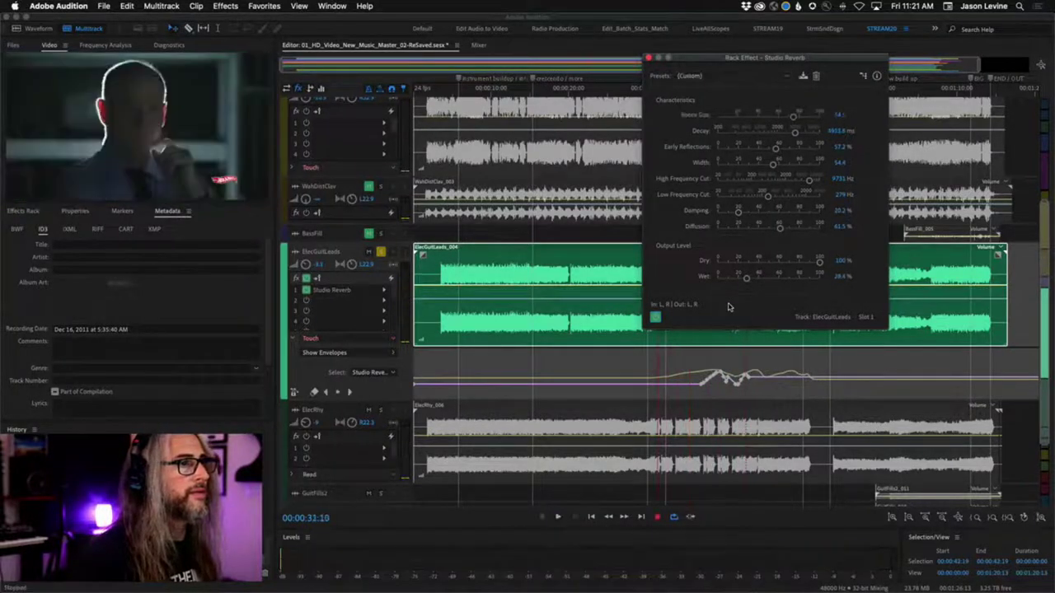
pyautogui.moveTo(739, 284)
pyautogui.mouseDown()
pyautogui.moveTo(816, 282)
pyautogui.moveTo(757, 284)
pyautogui.mouseUp()
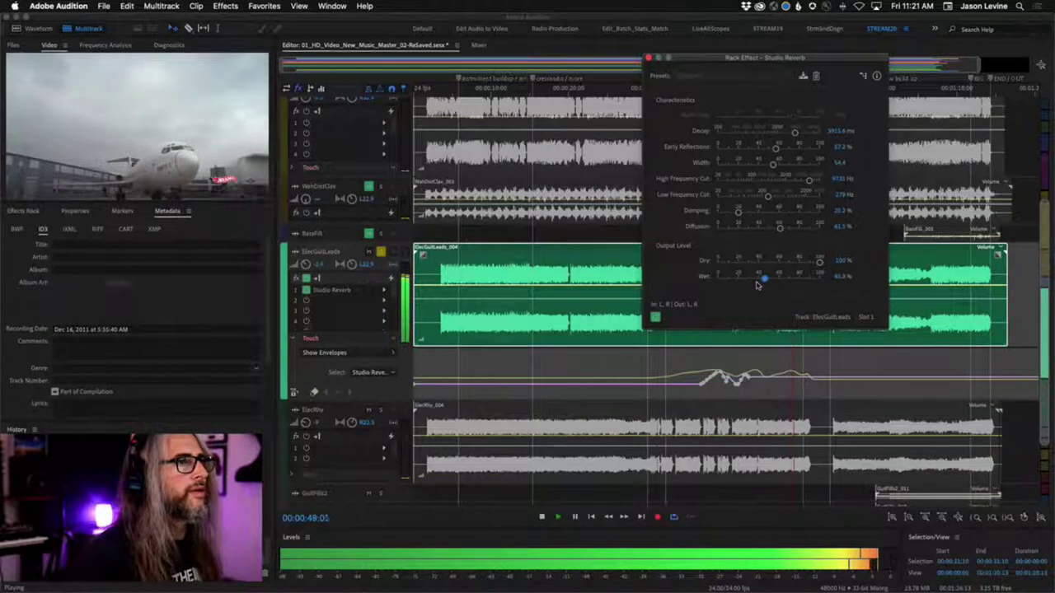
pyautogui.click(735, 262)
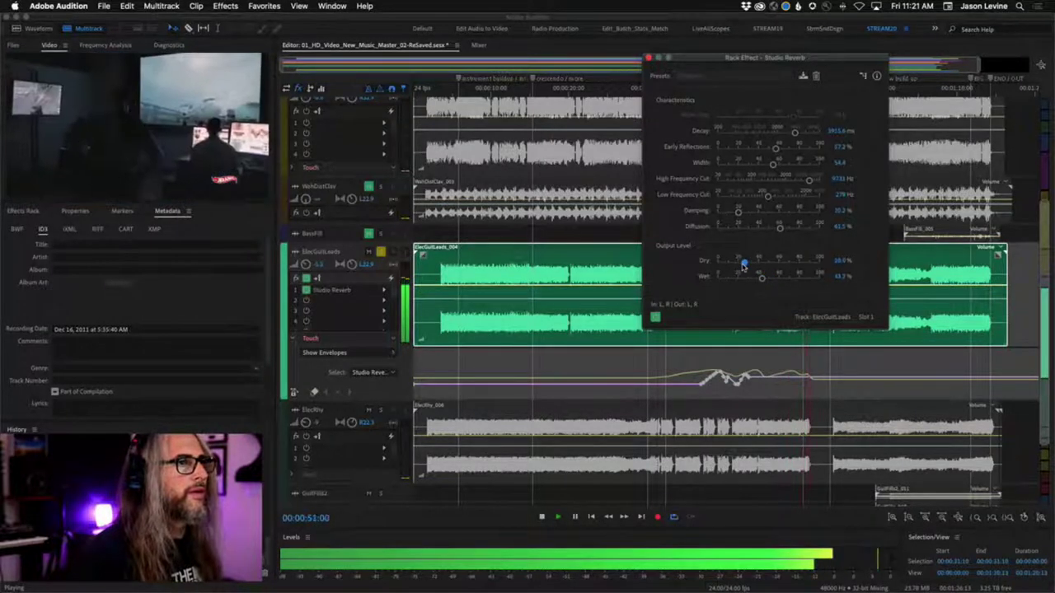
pyautogui.moveTo(735, 262); pyautogui.dragTo(820, 261)
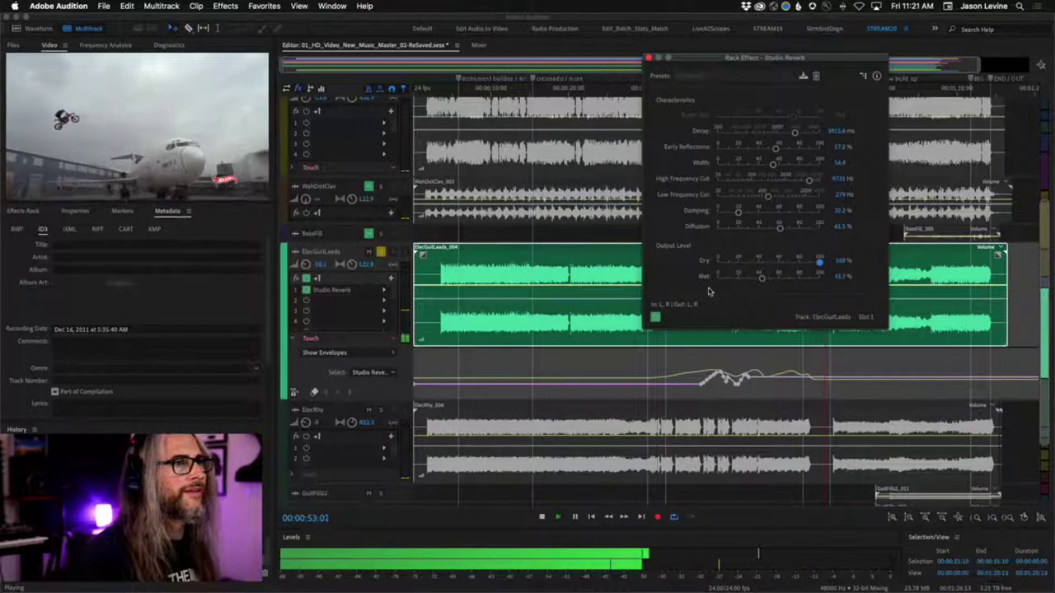
pyautogui.press('space')
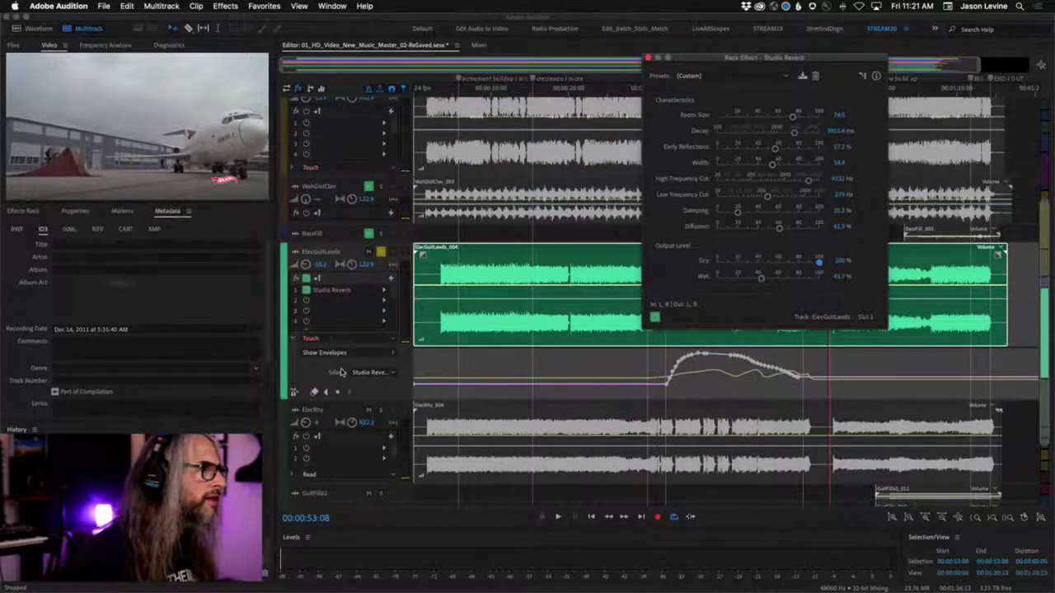
# Show the Rack Power envelope in the ElecGuitLeads automation lane.
pyautogui.click(369, 373)
pyautogui.click(357, 360)
pyautogui.click(356, 356)
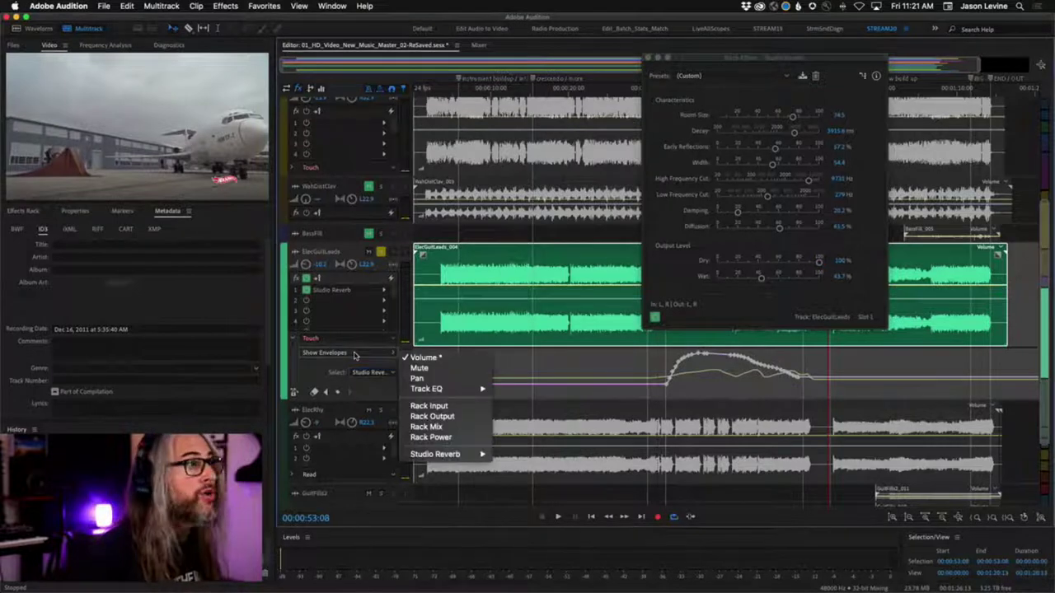
pyautogui.click(462, 439)
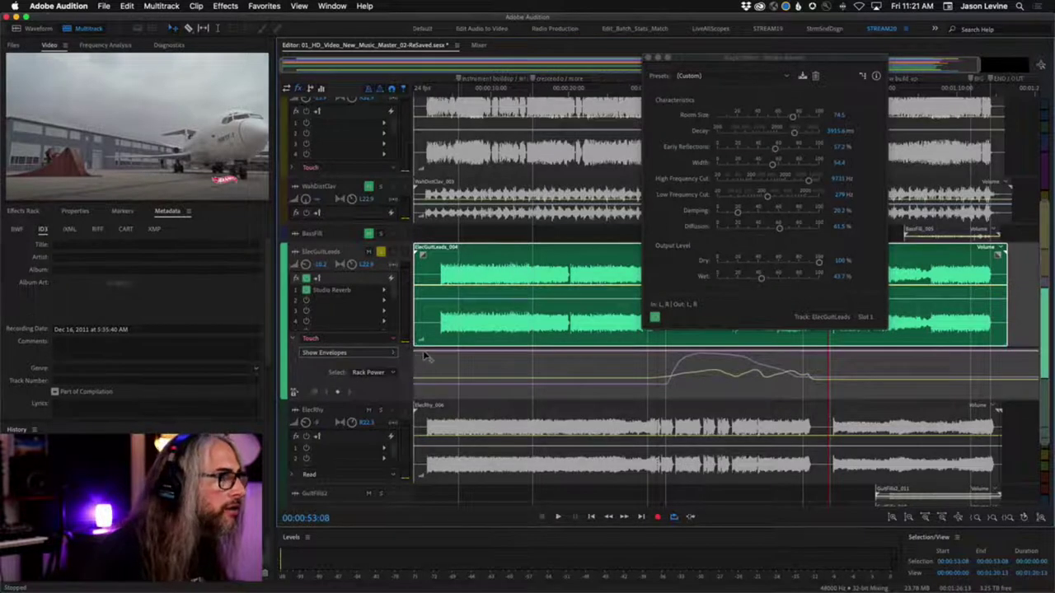
# Keyframe the ElecGuitLeads Rack Power envelope off from the start and on just before the wet level ramp.
pyautogui.click(669, 356)
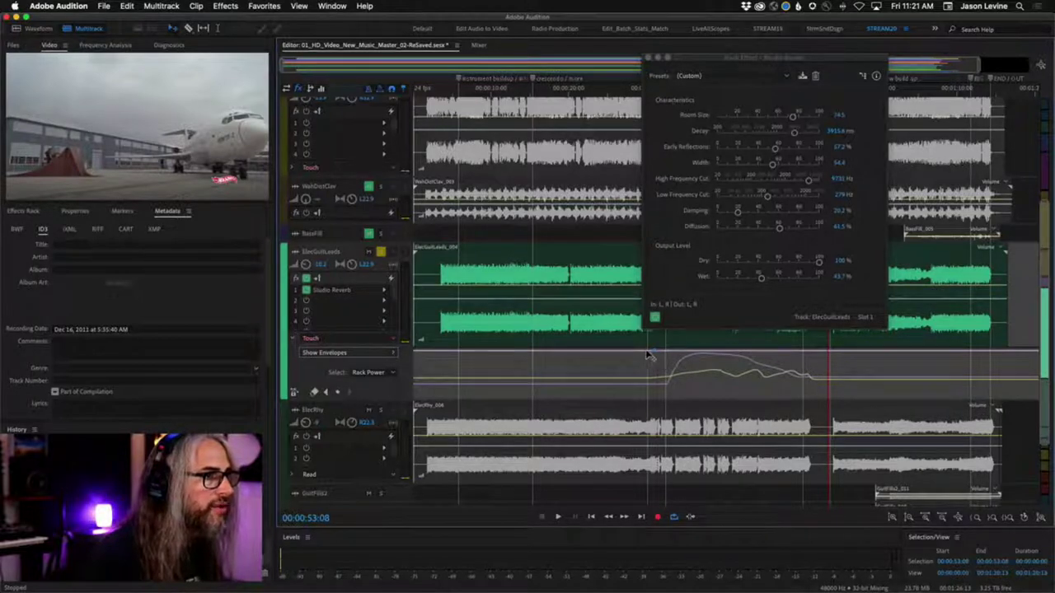
pyautogui.moveTo(647, 356); pyautogui.dragTo(654, 409)
pyautogui.click(651, 74)
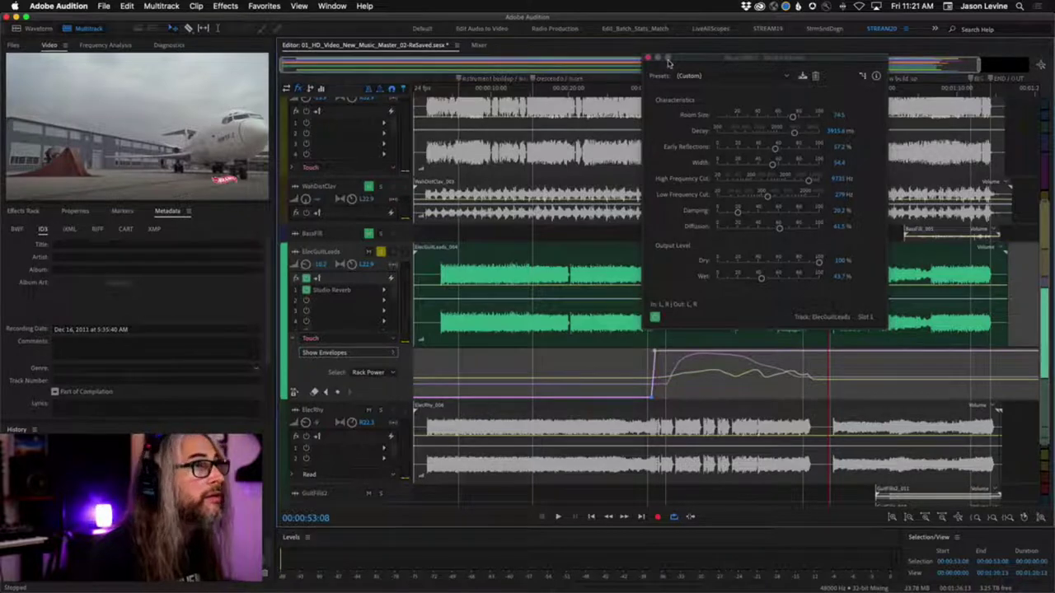
# Play from 00:00:24:07 to 00:00:39:17 to check the Rack Power automation, closing the Studio Reverb window during playback.
pyautogui.click(603, 94)
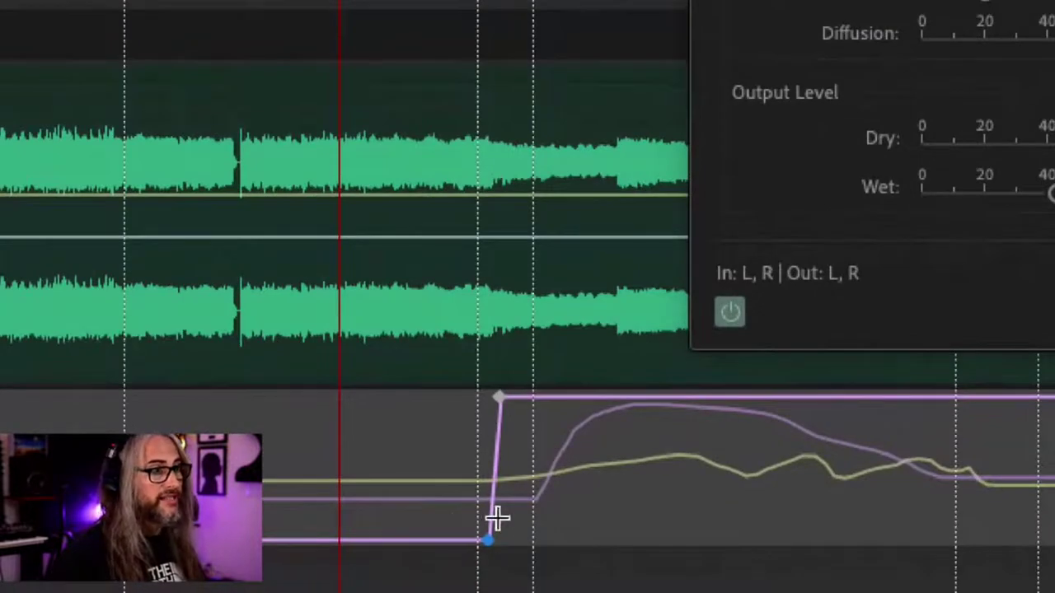
pyautogui.press('space')
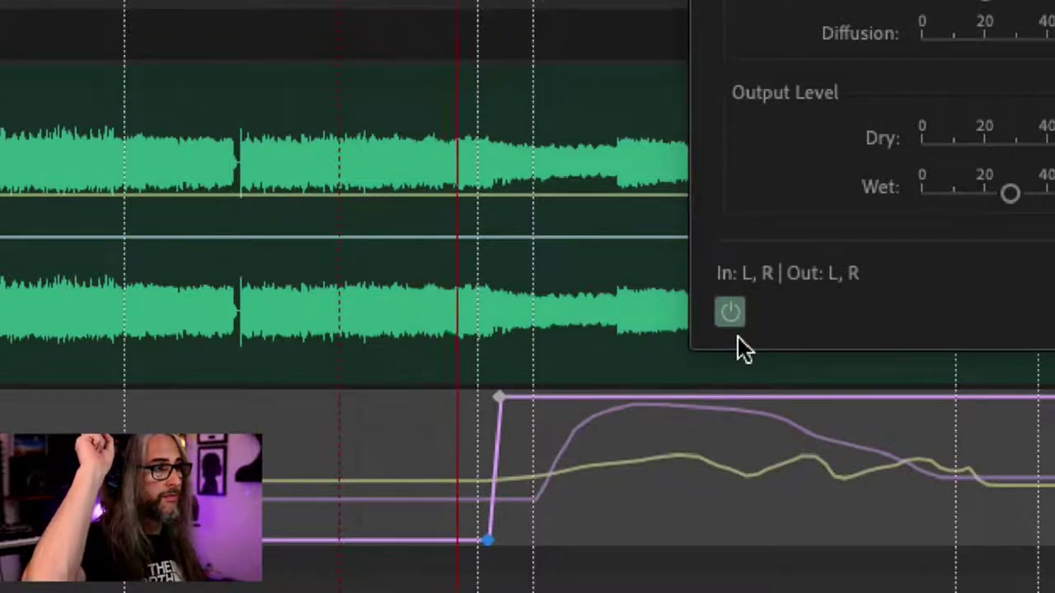
pyautogui.click(737, 337)
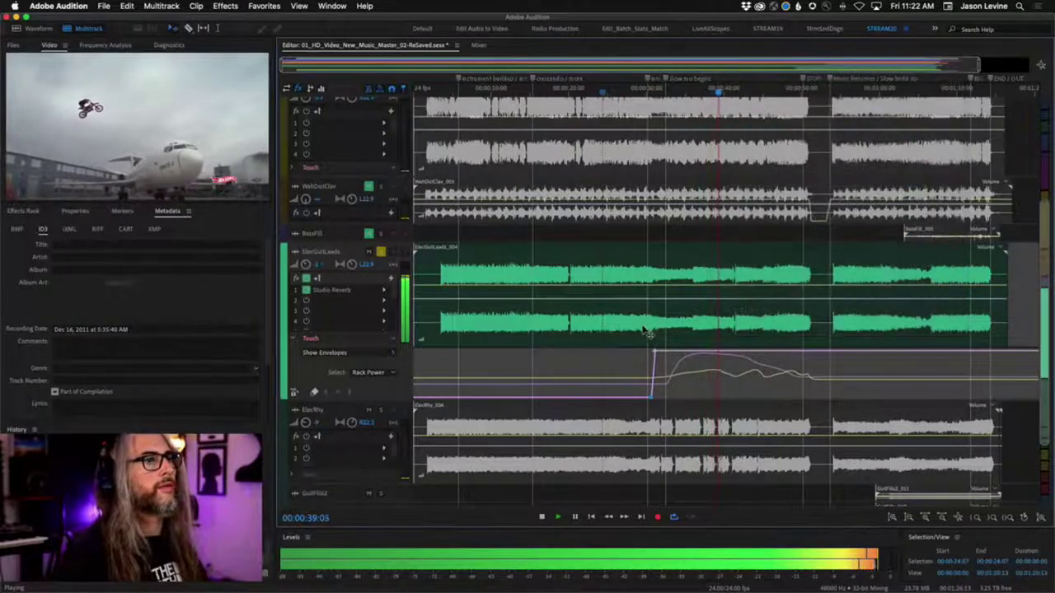
pyautogui.press('space')
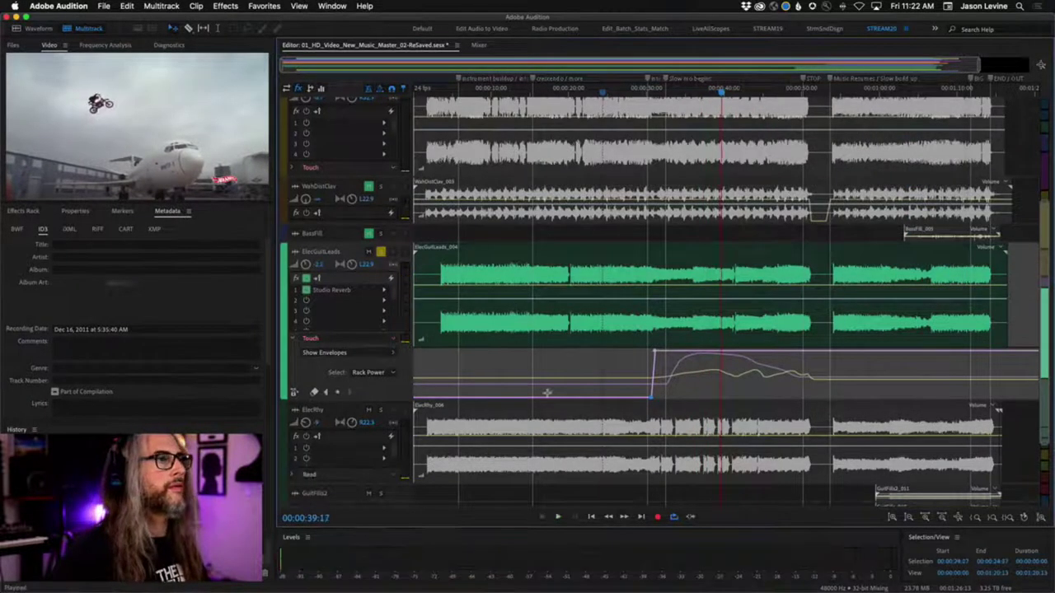
# Turn off solo on the ElecGuitLeads, Drums and Bass tracks and reset the Drums clip indicator.
pyautogui.click(381, 253)
pyautogui.scroll(4, 672, 304)
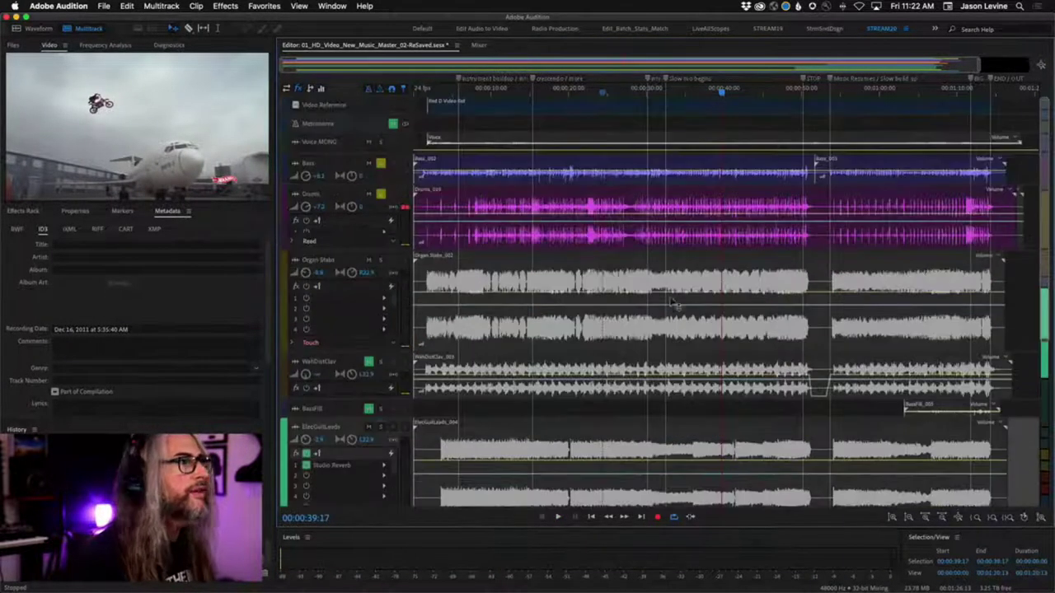
pyautogui.click(382, 173)
pyautogui.press('super+a')
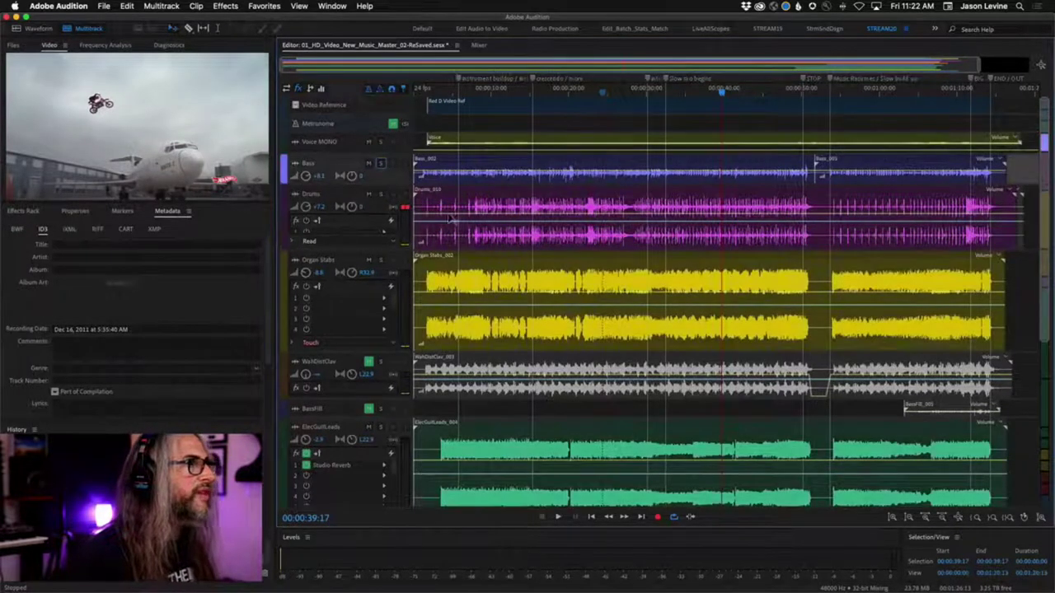
pyautogui.click(403, 209)
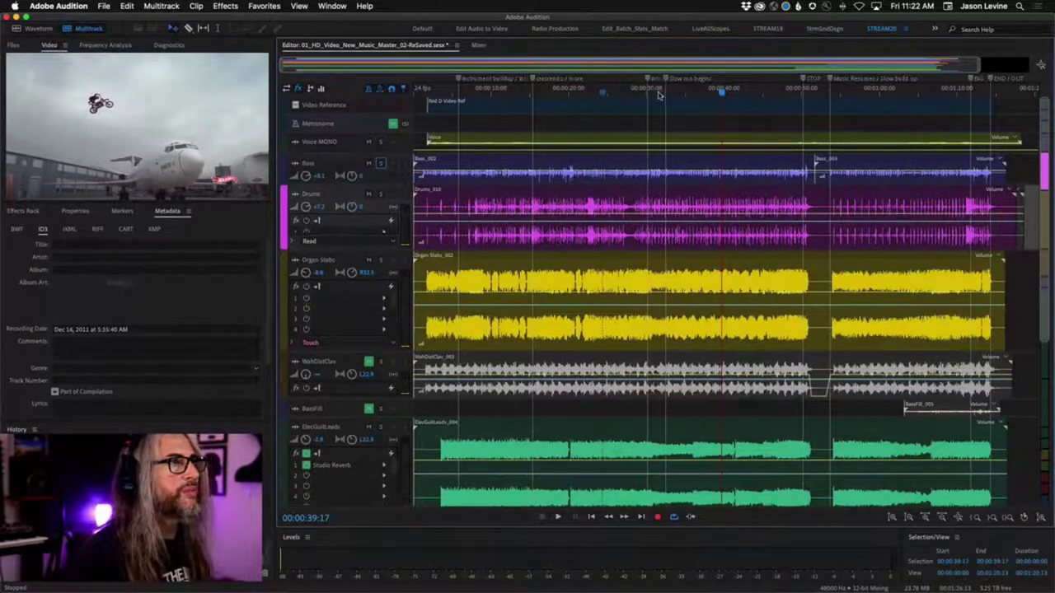
# Play the full mix from 00:00:09:13 and lower the Drums track volume during playback.
pyautogui.click(488, 92)
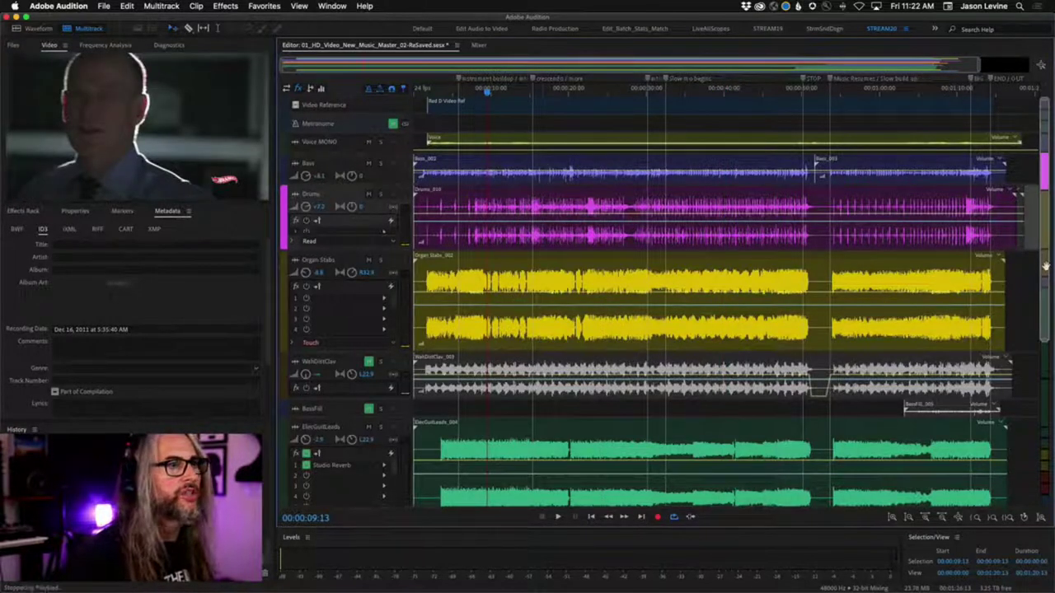
pyautogui.press('space')
pyautogui.scroll(-3, 1049, 352)
pyautogui.scroll(-3, 1049, 352)
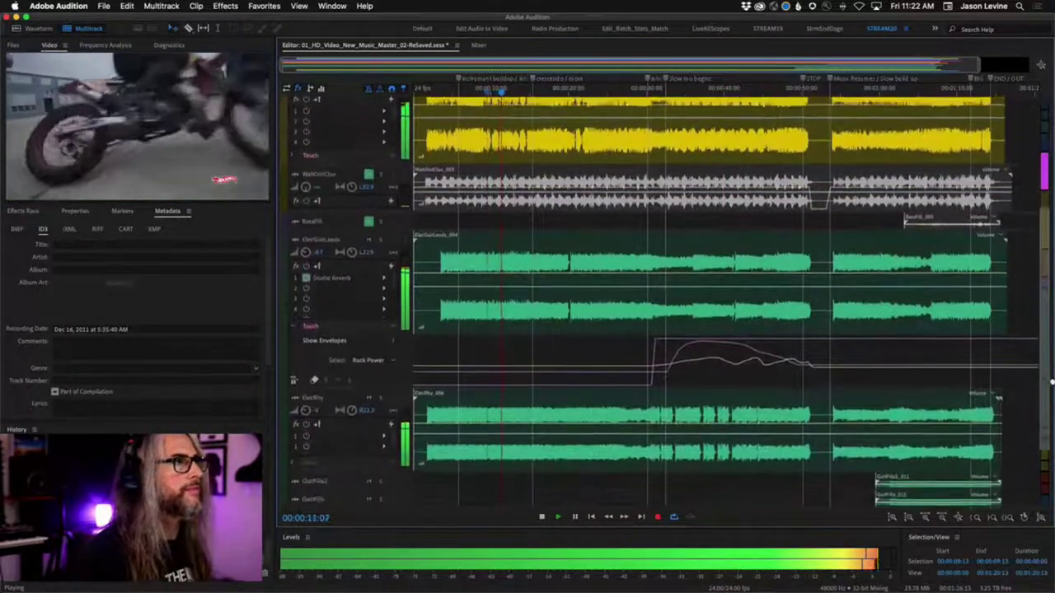
pyautogui.scroll(6, 288, 113)
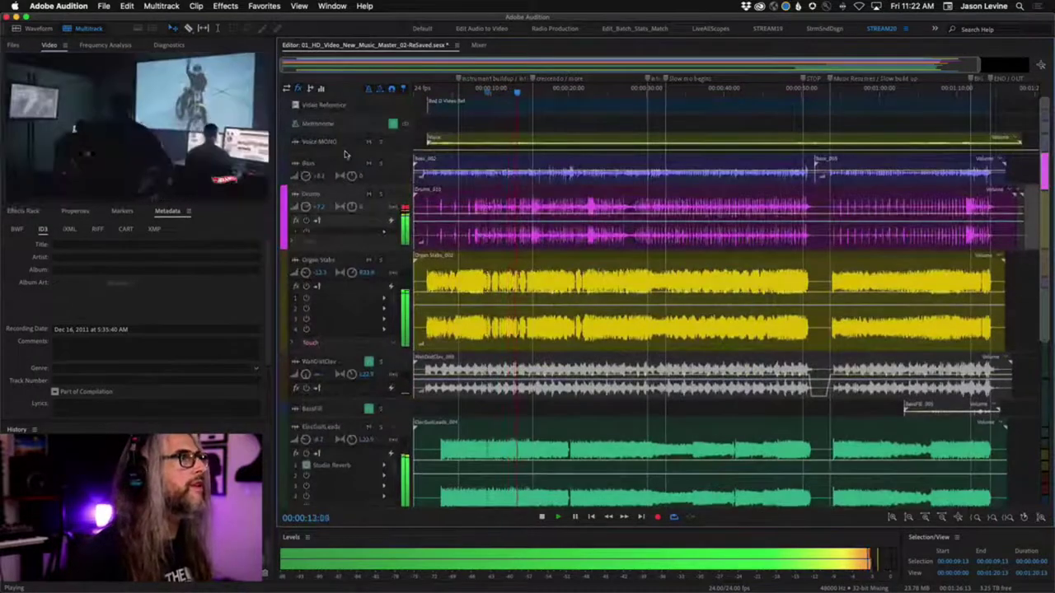
pyautogui.scroll(1, 321, 218)
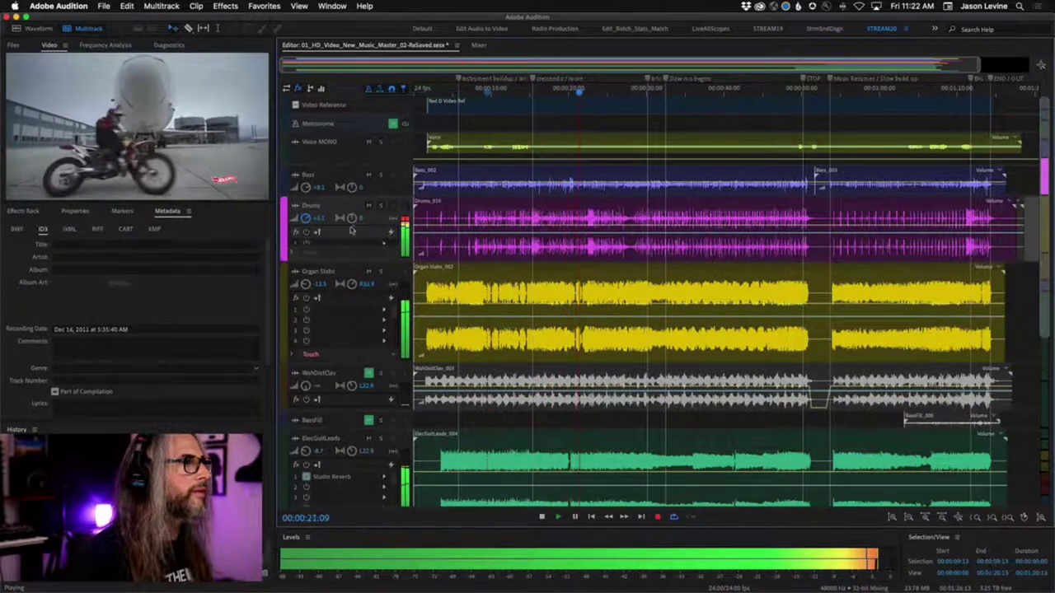
pyautogui.click(306, 187)
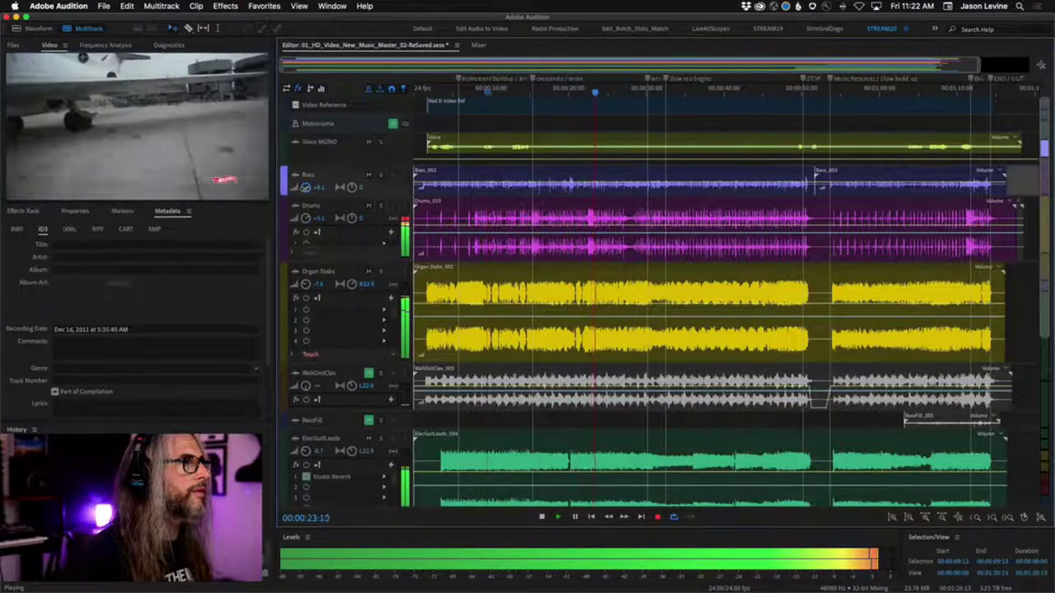
# Enlarge the SFX Mix track and raise its volume while the mix plays.
pyautogui.scroll(-6, 1040, 302)
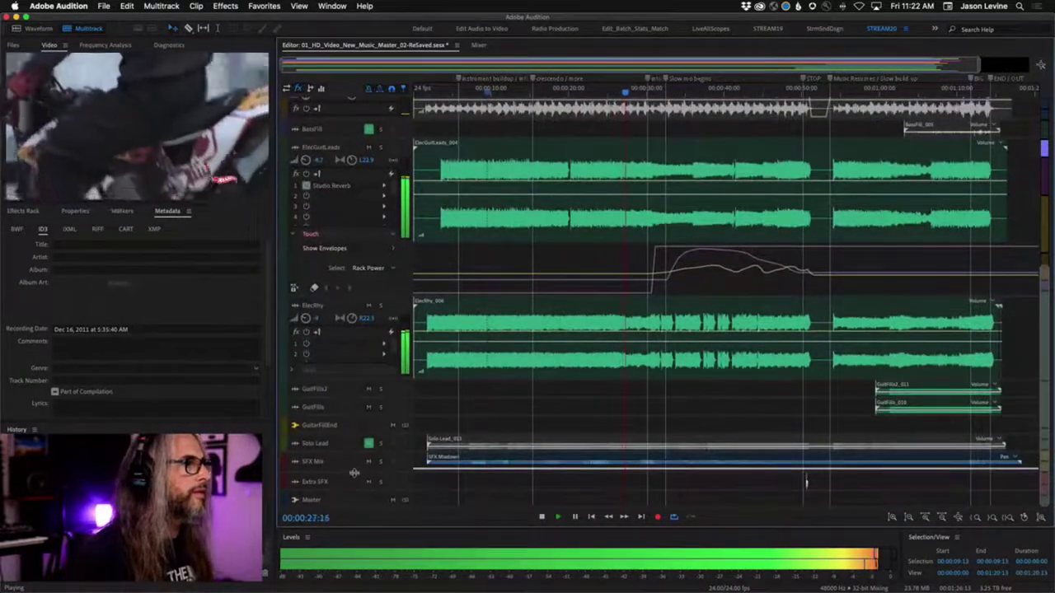
pyautogui.moveTo(354, 471); pyautogui.dragTo(354, 513)
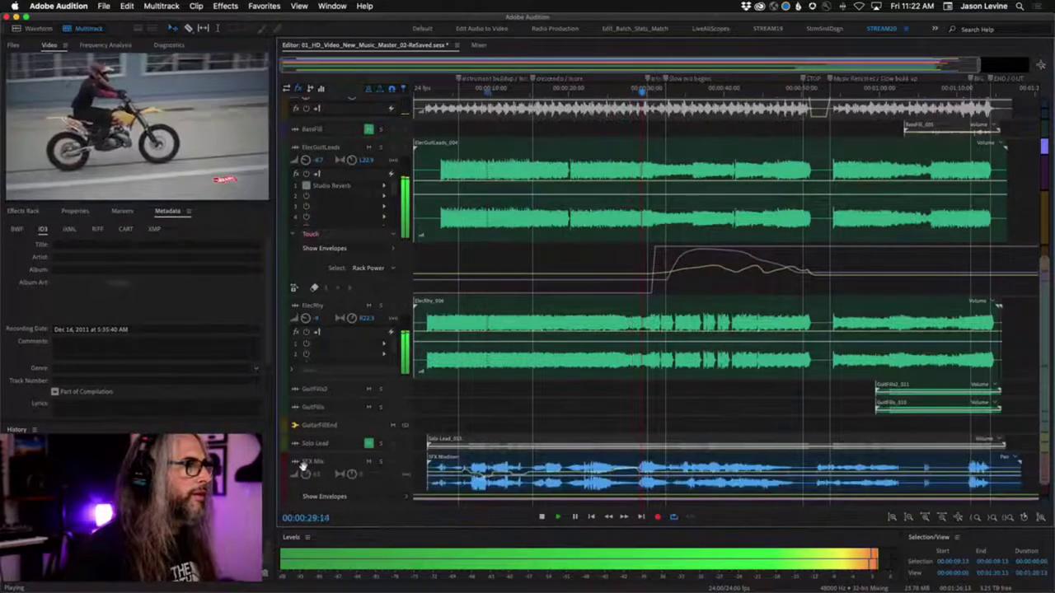
pyautogui.click(303, 478)
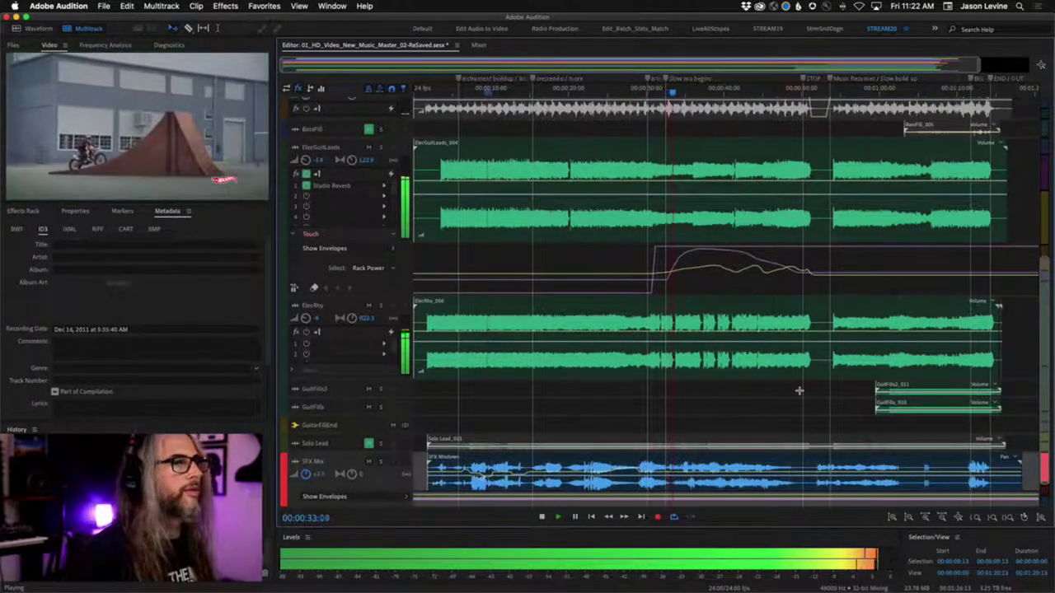
# Enlarge the Voice MONO track and set its Hard Limiter's maximum amplitude to about -5 dB, closing the limiter window.
pyautogui.scroll(-5, 1045, 258)
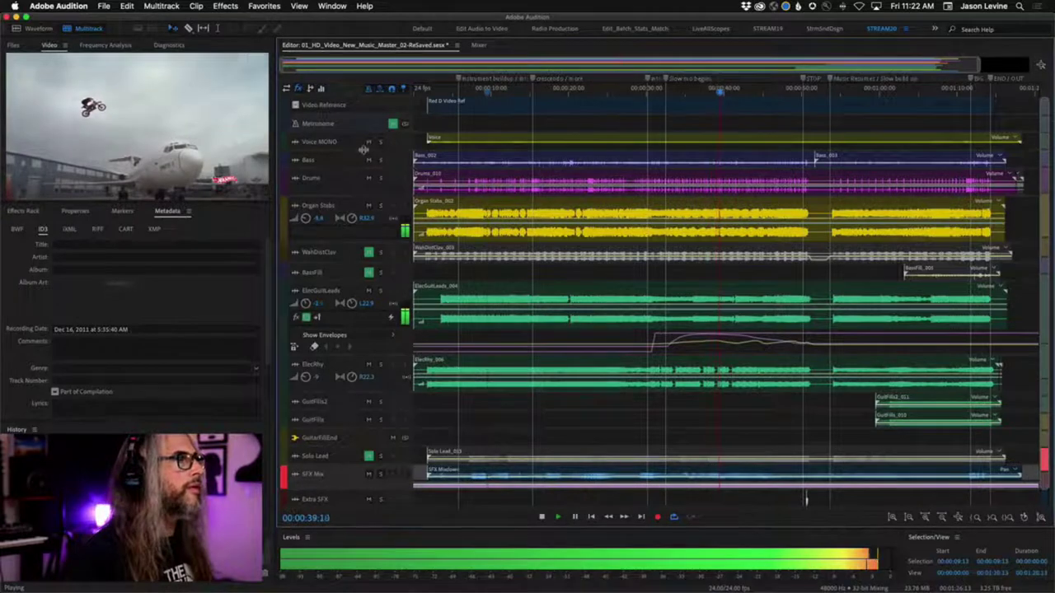
pyautogui.moveTo(364, 151); pyautogui.dragTo(375, 277)
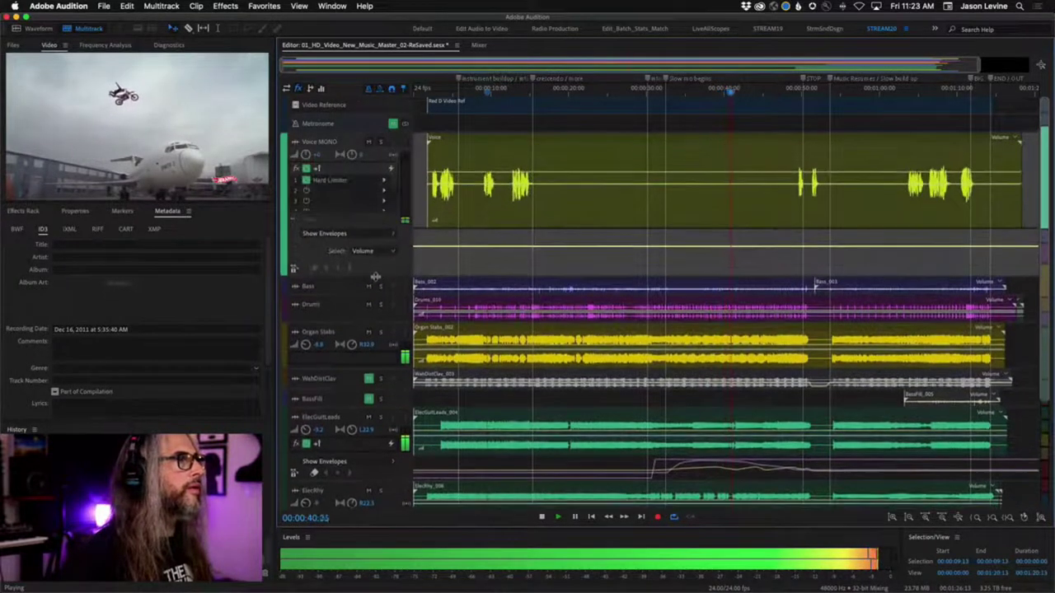
pyautogui.doubleClick(362, 180)
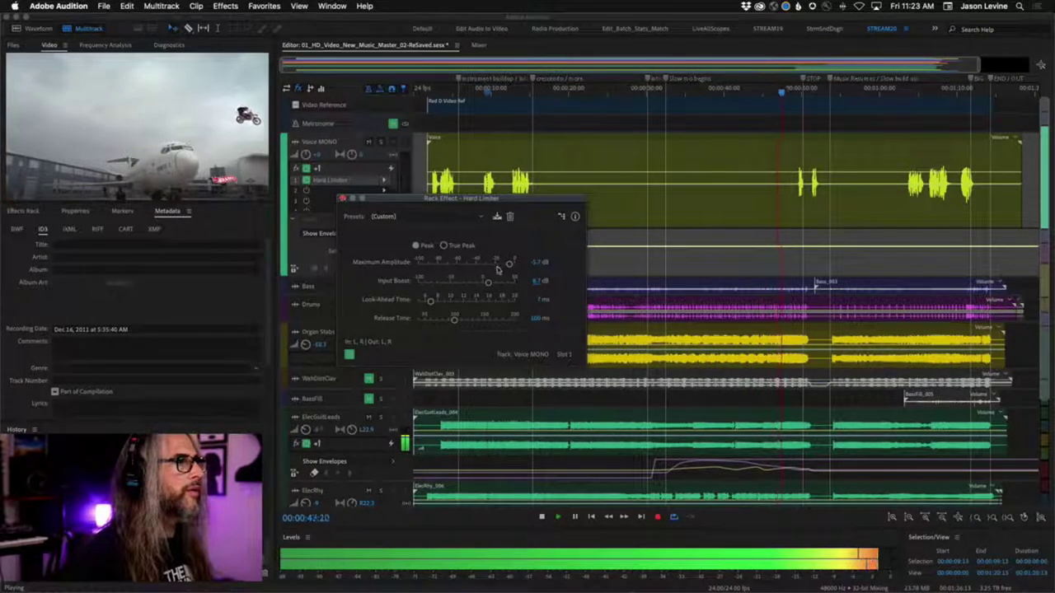
pyautogui.moveTo(507, 264); pyautogui.dragTo(509, 268)
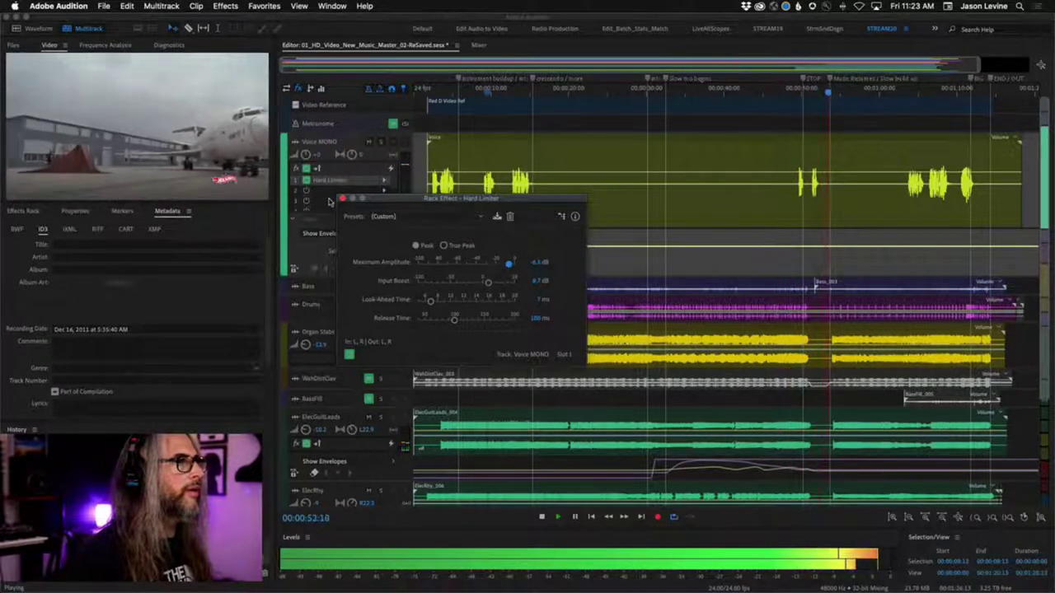
pyautogui.click(531, 262)
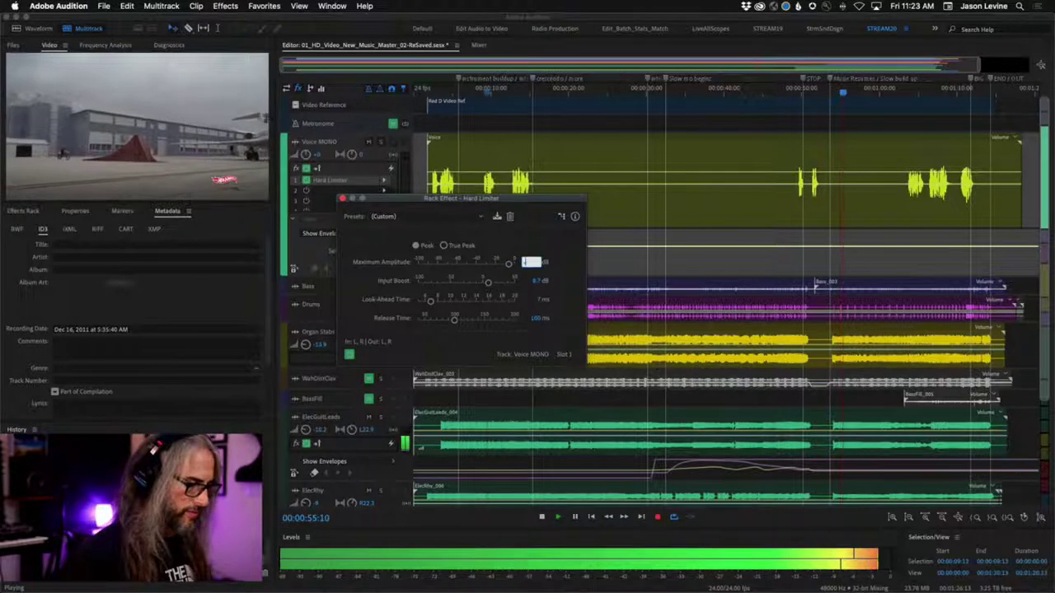
pyautogui.press('Return')
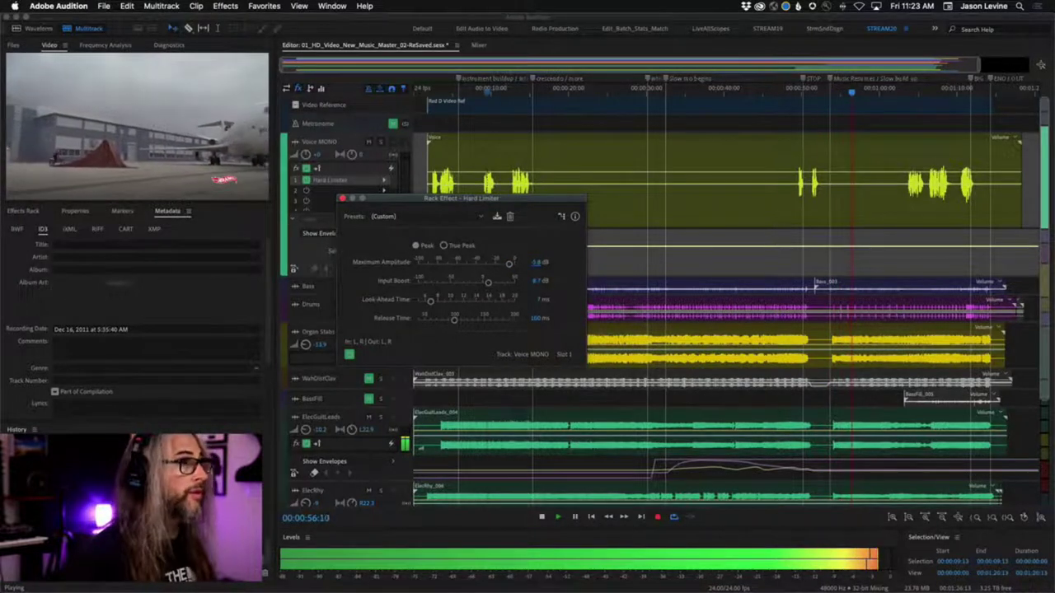
pyautogui.click(343, 200)
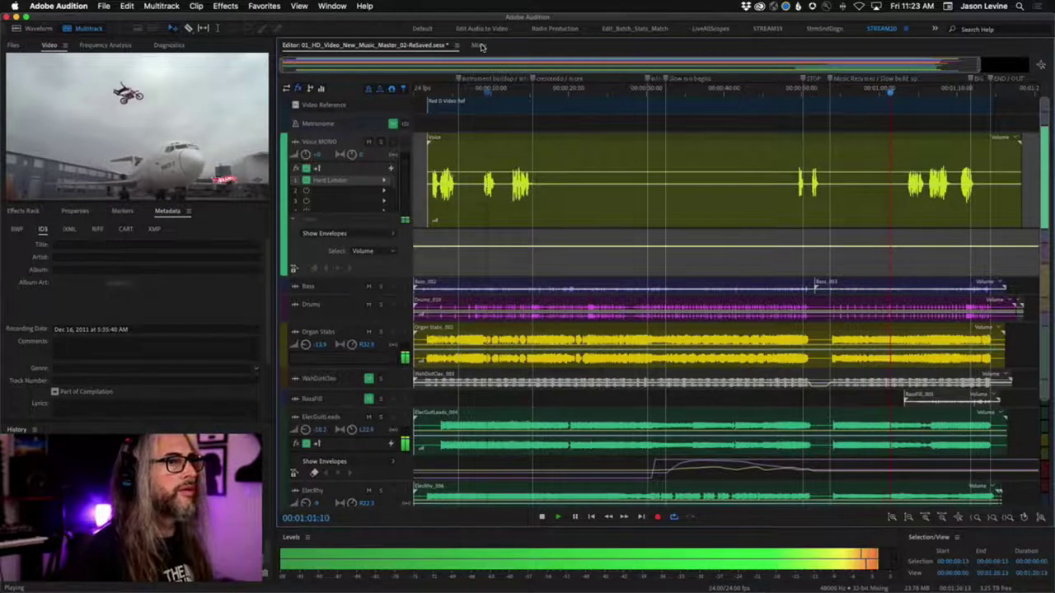
# Unmute the BassFill track.
pyautogui.click(368, 401)
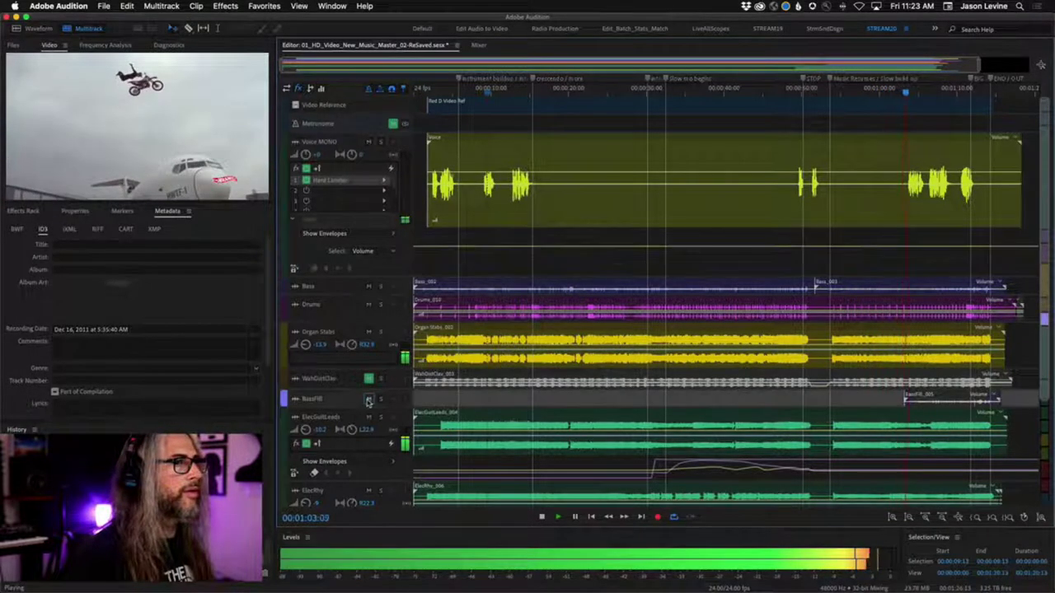
# Compare the playing mix with and without the BassFill track, leaving BassFill muted.
pyautogui.click(369, 399)
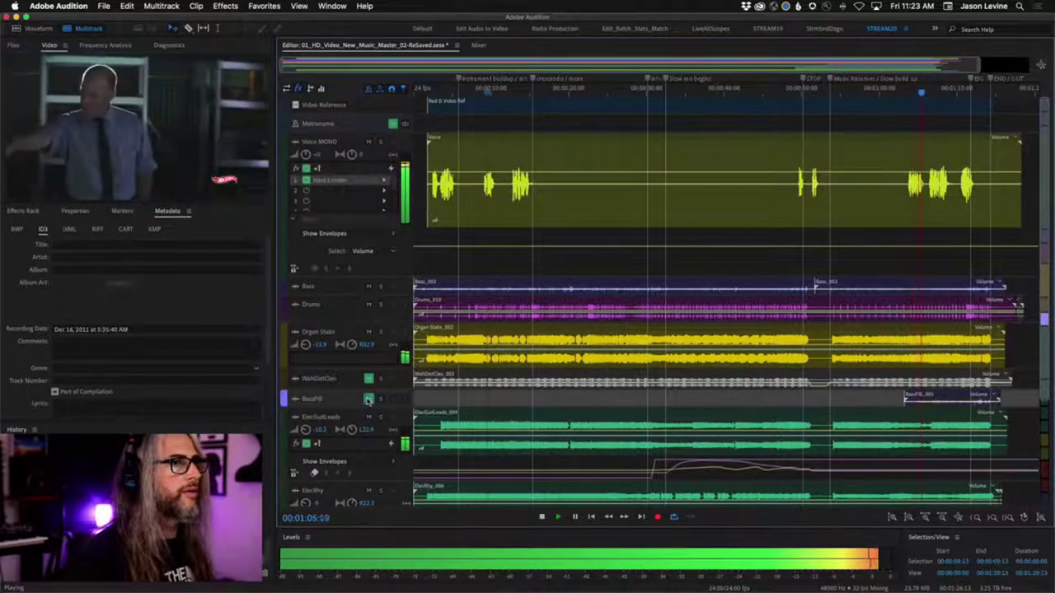
pyautogui.click(370, 400)
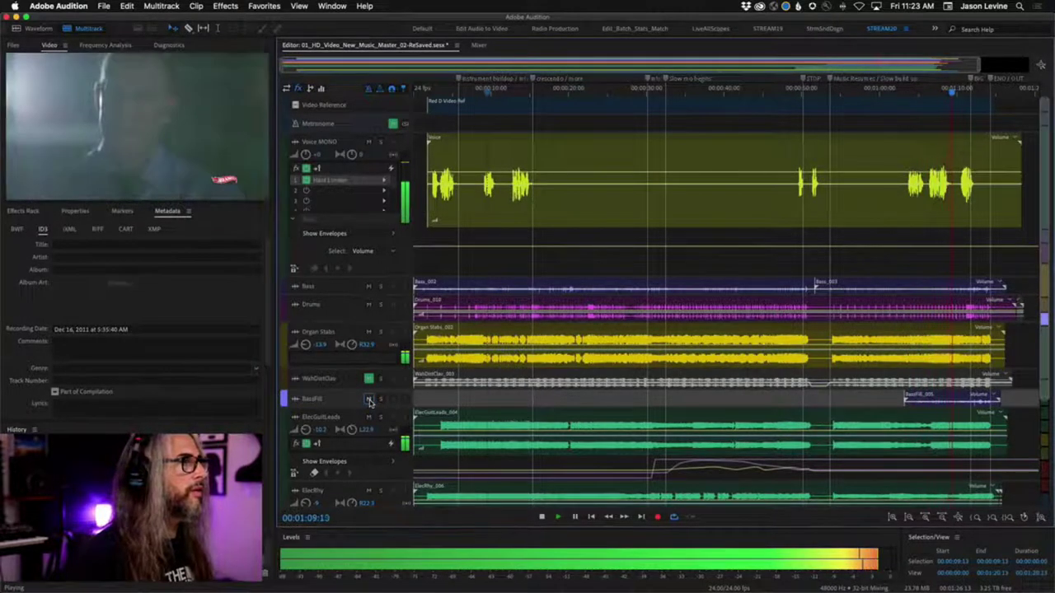
pyautogui.click(369, 401)
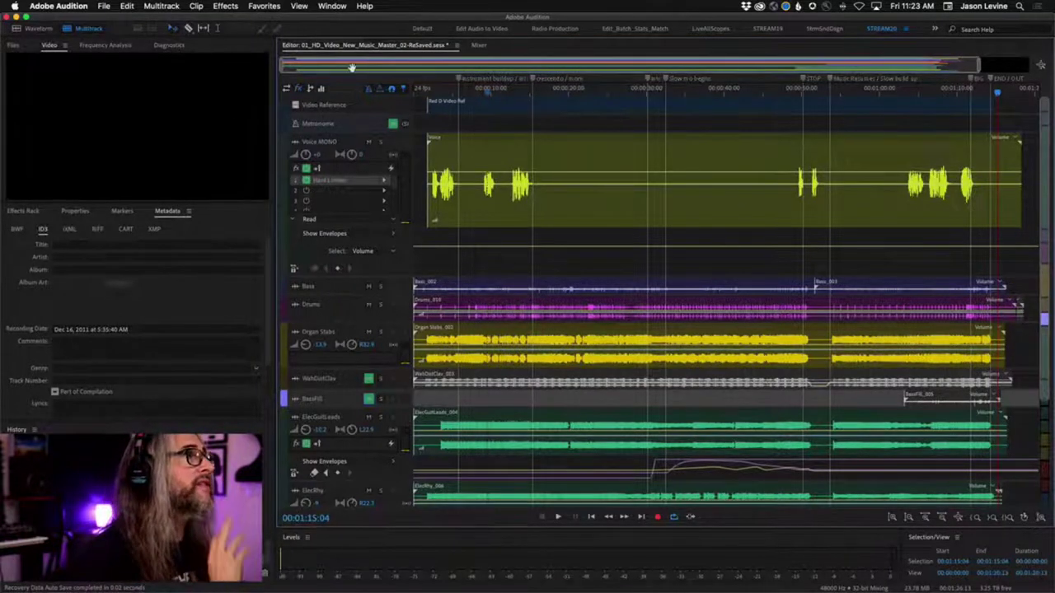
# Open the L3-LL Ultra effect on the Master track in the mixer and set its profile to Loud and Proud.
pyautogui.click(478, 45)
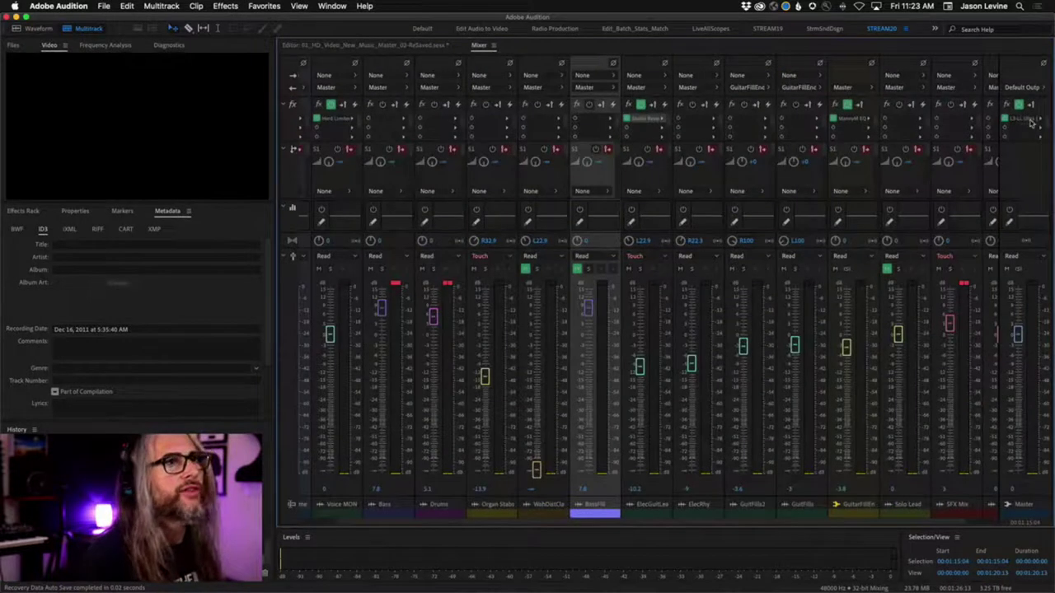
pyautogui.doubleClick(1025, 118)
pyautogui.click(640, 259)
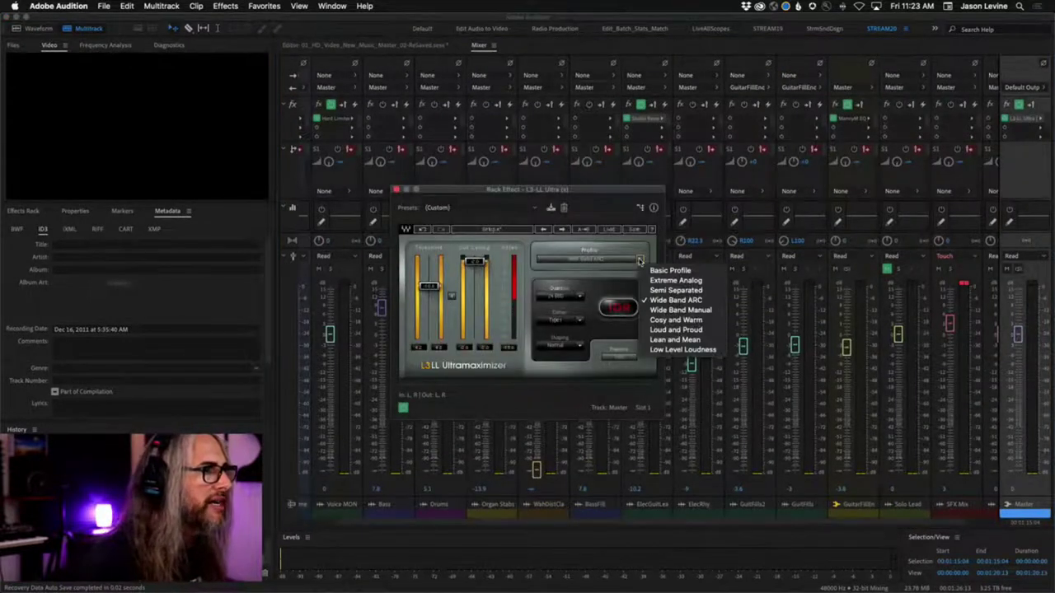
pyautogui.click(674, 330)
# Audition the limited mix in the editor from 00:01:01:22 through the ending and close the L3-LL Ultra effect window.
pyautogui.click(368, 45)
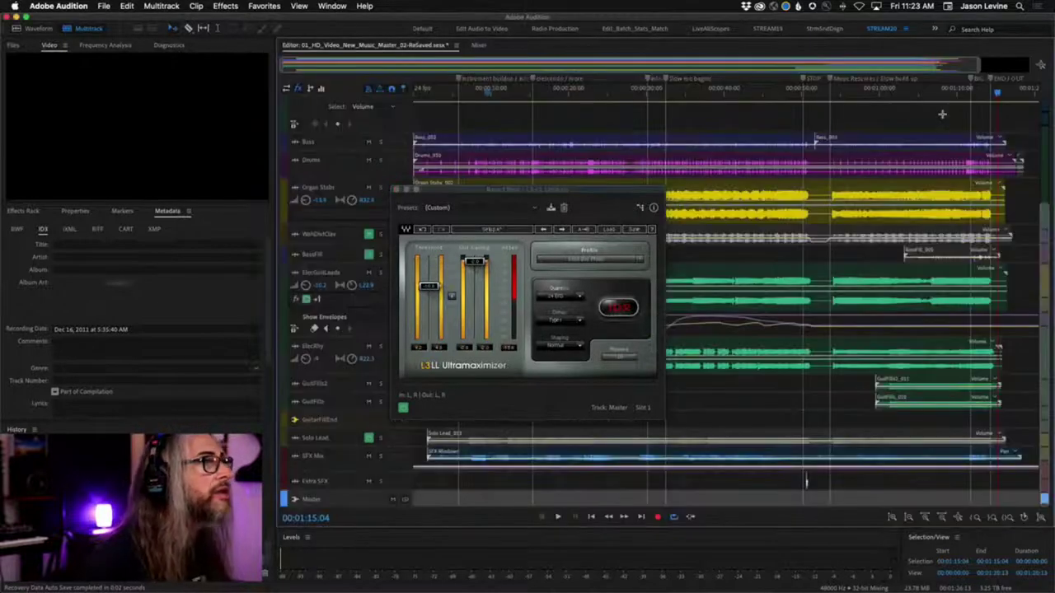
pyautogui.moveTo(998, 97); pyautogui.dragTo(897, 97)
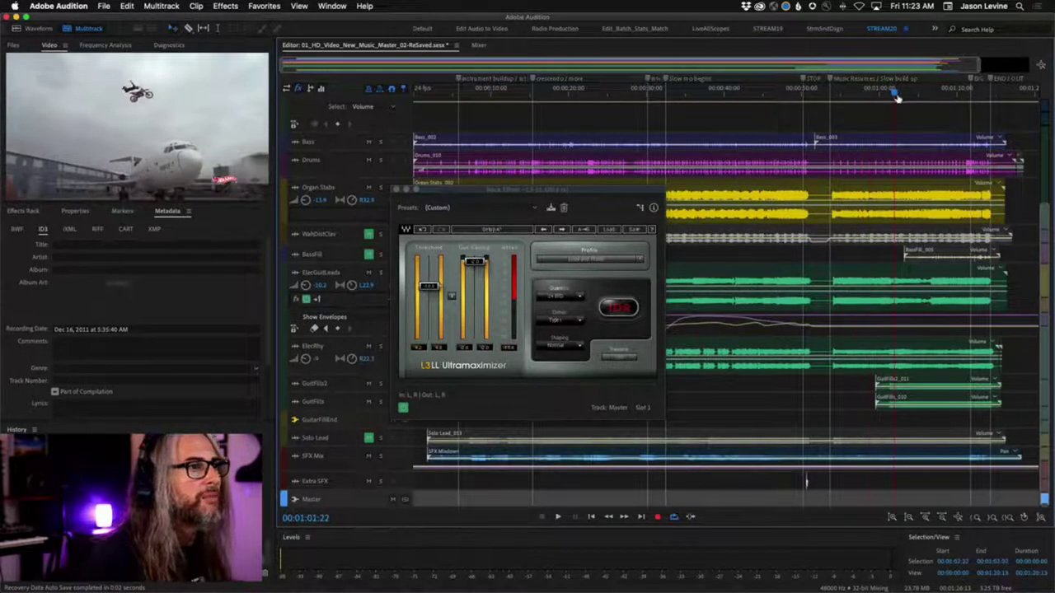
pyautogui.press('space')
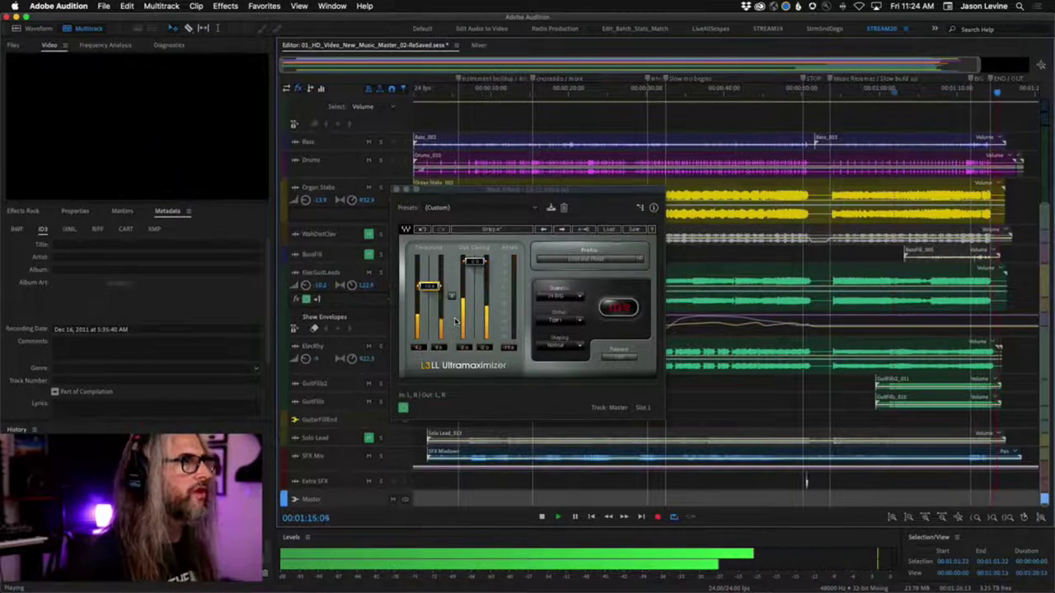
pyautogui.click(395, 190)
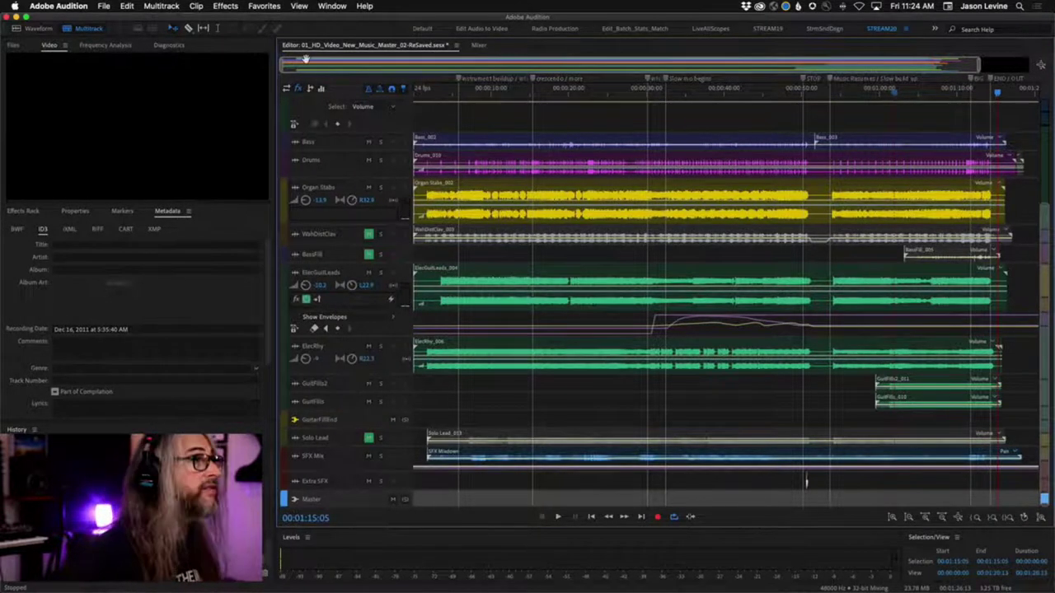
# Save a copy of the session as 01_HD_Video_New_Music_Master_02-ReSaved1.sesx in the AU_HotWheels_NewMusicProject folder.
pyautogui.click(109, 5)
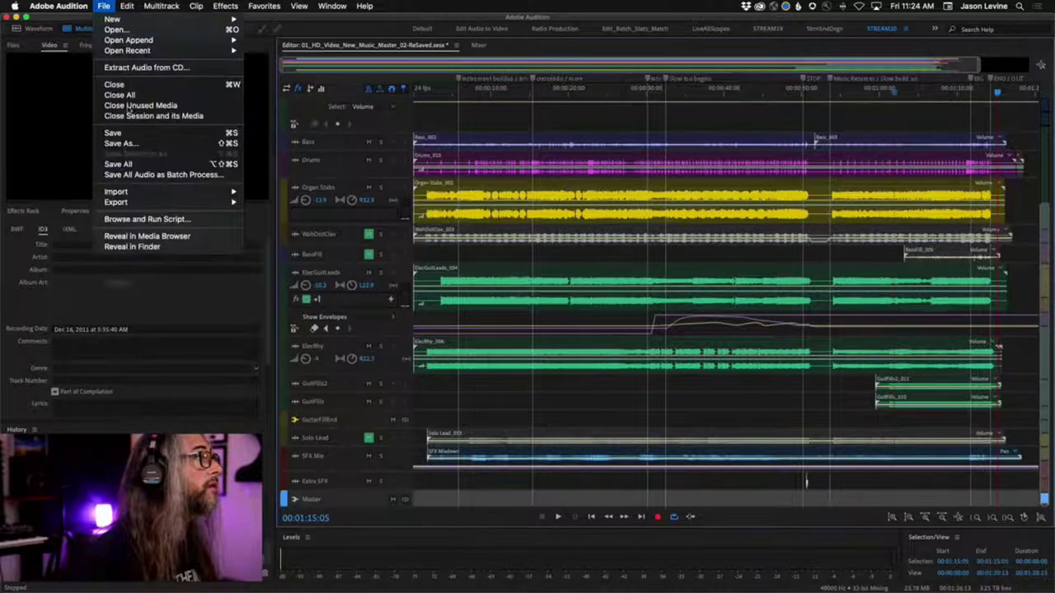
pyautogui.click(144, 144)
pyautogui.press('Right')
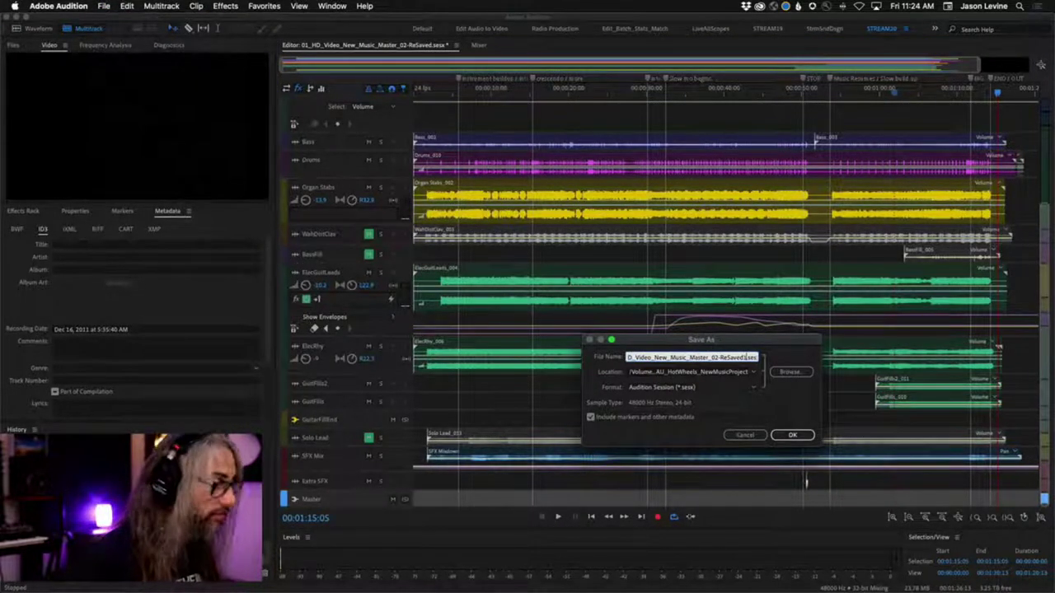
pyautogui.click(791, 434)
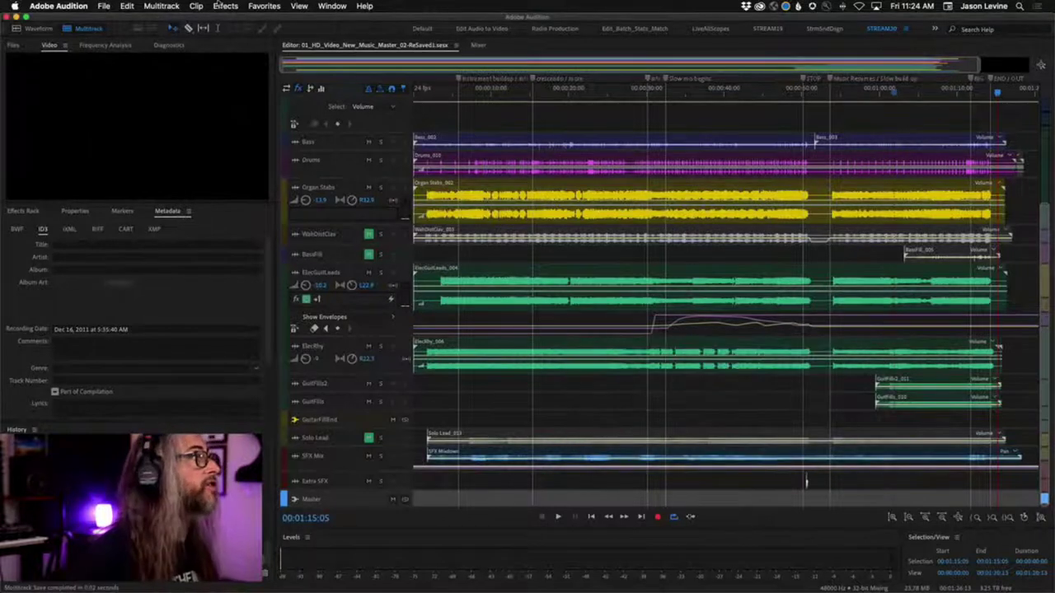
# Switch to Premiere Pro and return the playhead to the start of the HW_720pCut sequence.
pyautogui.click(152, 6)
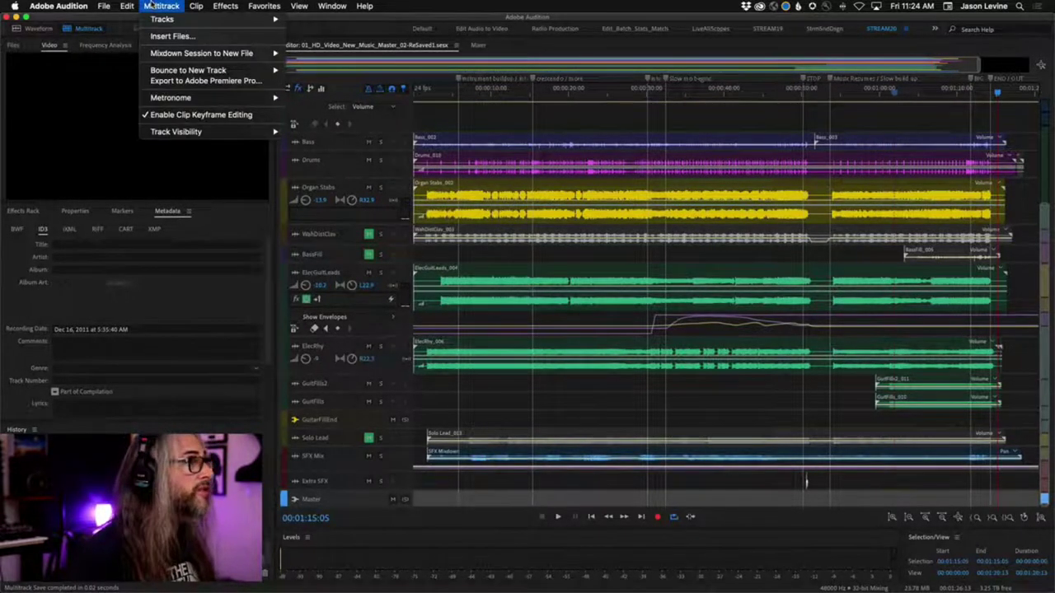
pyautogui.click(159, 6)
pyautogui.press('super+Tab')
pyautogui.press('super+Tab')
pyautogui.press('super+Tab')
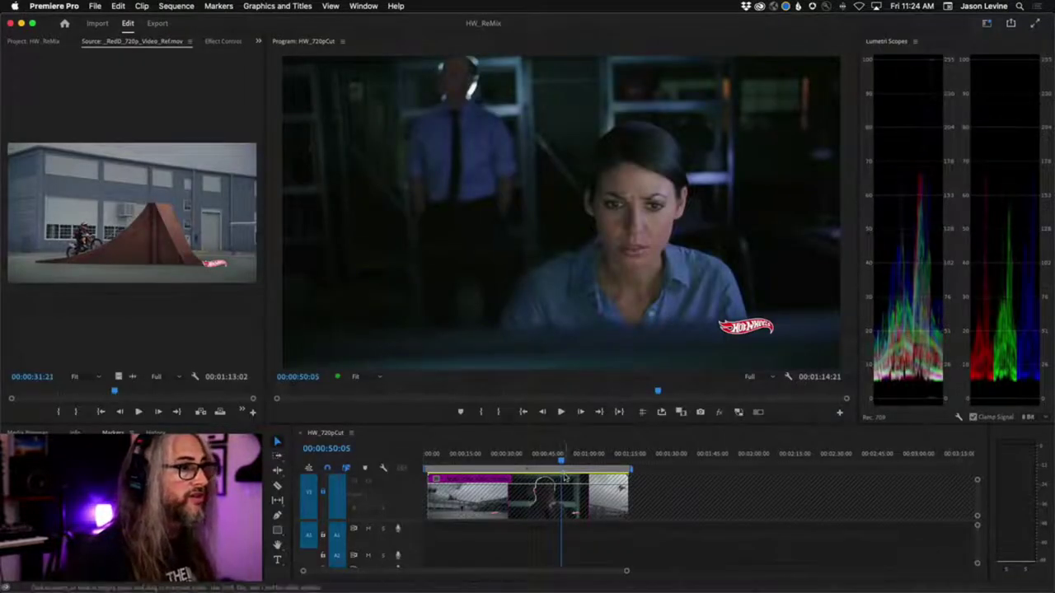
pyautogui.click(492, 460)
pyautogui.moveTo(493, 464); pyautogui.dragTo(385, 462)
# Switch back to Audition and export each track as a stem to Premiere Pro in AUCS6_Demo_Assets, copying to a new audio track.
pyautogui.press('super+Tab')
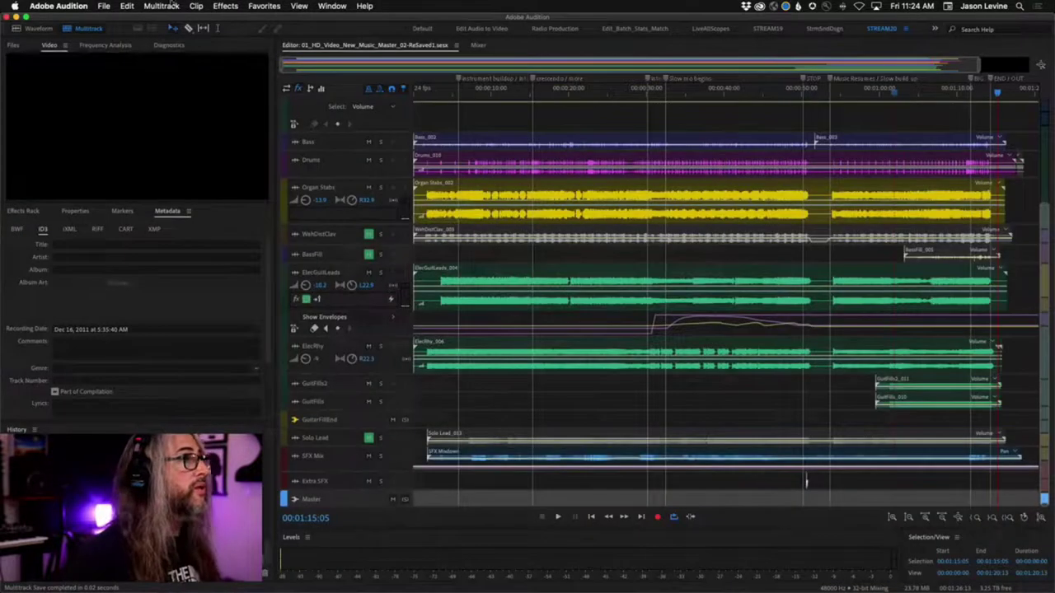
pyautogui.click(156, 6)
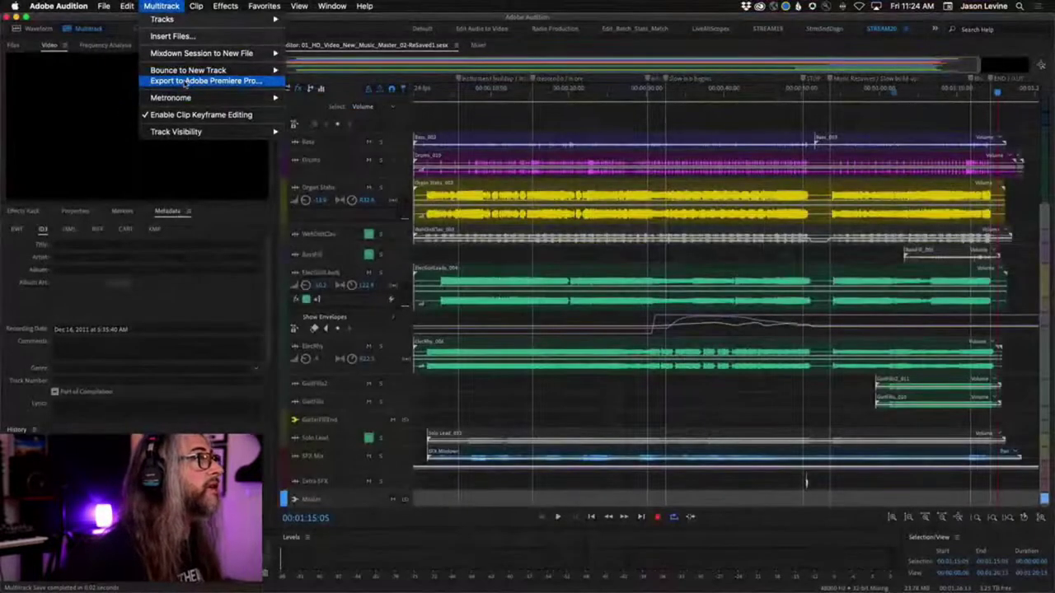
pyautogui.click(185, 81)
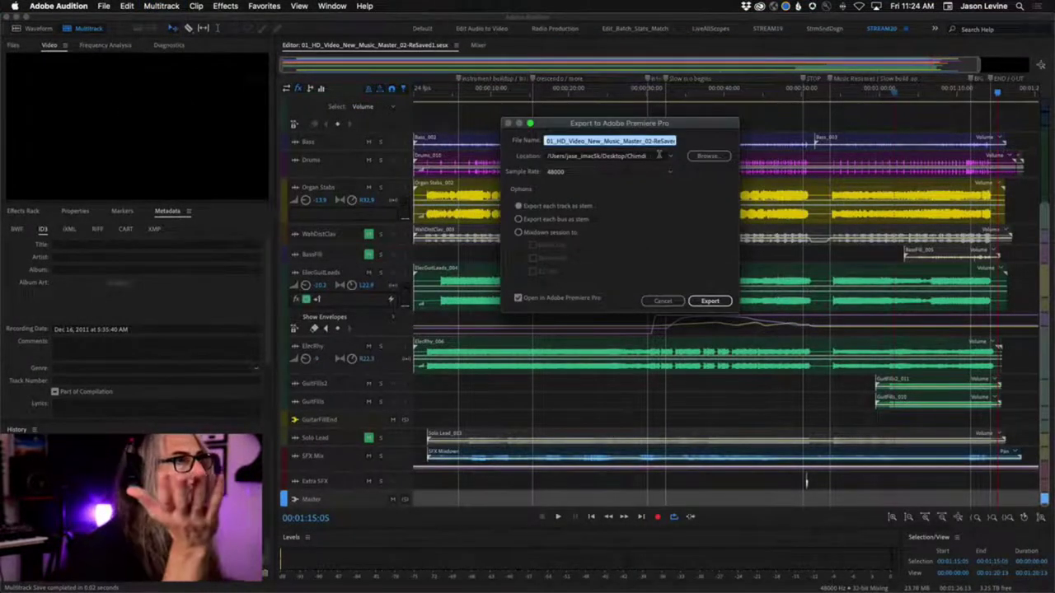
pyautogui.click(671, 156)
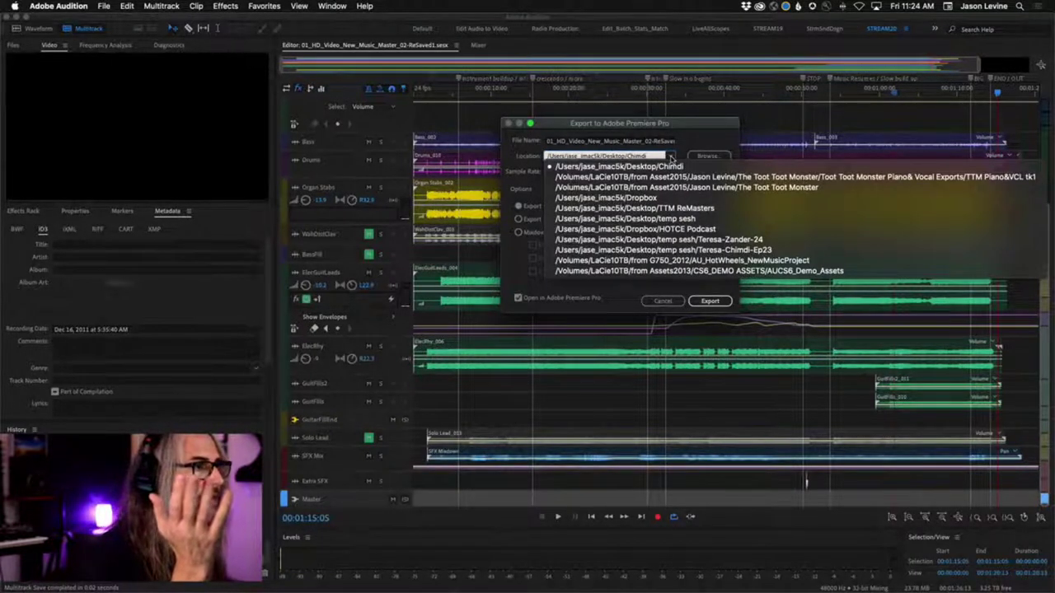
pyautogui.click(730, 272)
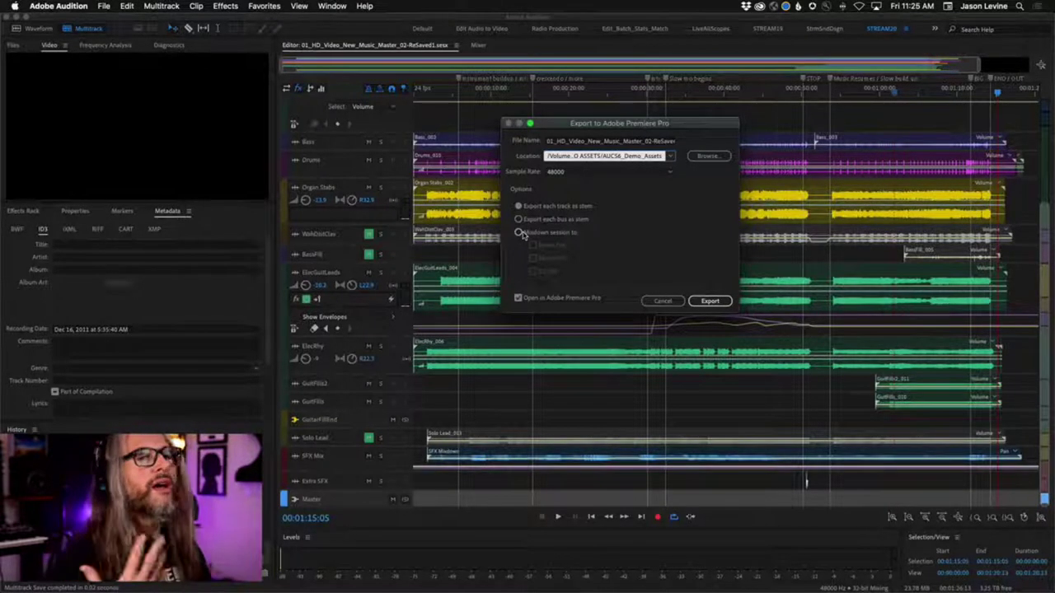
pyautogui.click(711, 302)
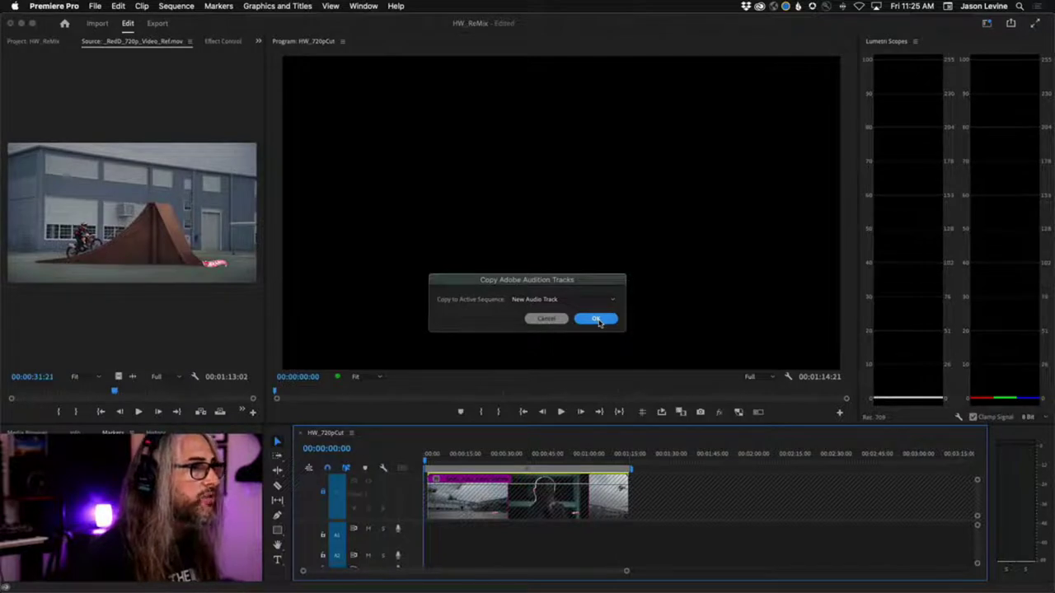
pyautogui.click(597, 319)
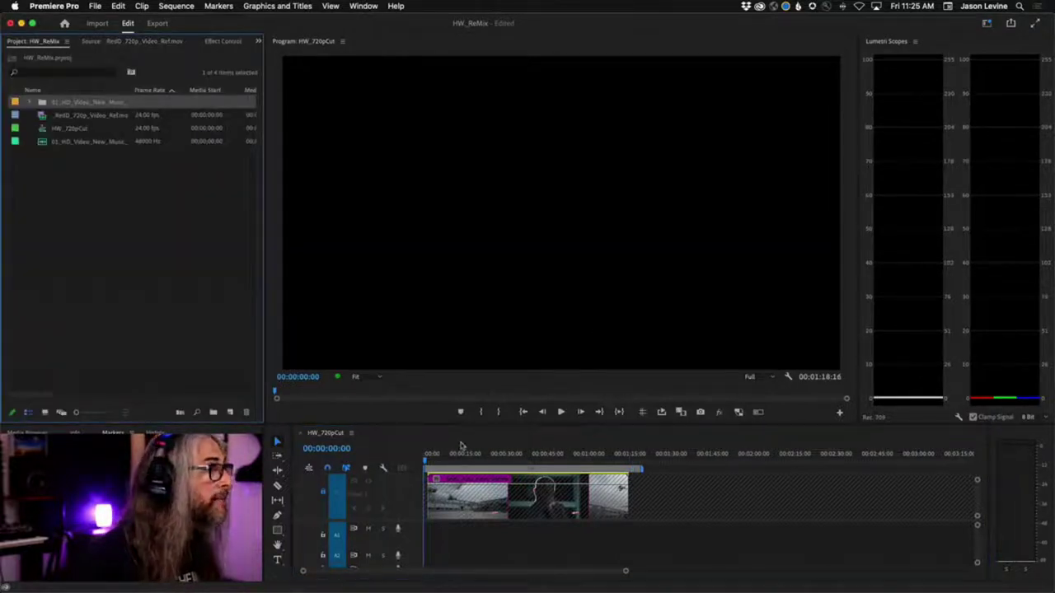
# Fit the HW_720pCut sequence in the timeline and play it from the start with the program monitor maximized.
pyautogui.hscroll(2, 494, 519)
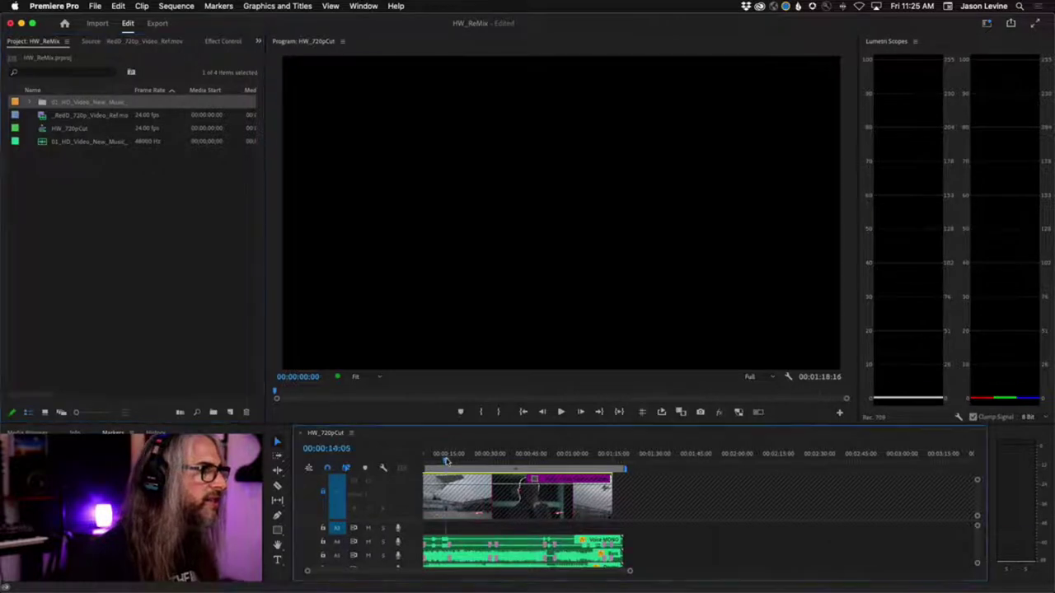
pyautogui.press('super+z')
pyautogui.press('\\')
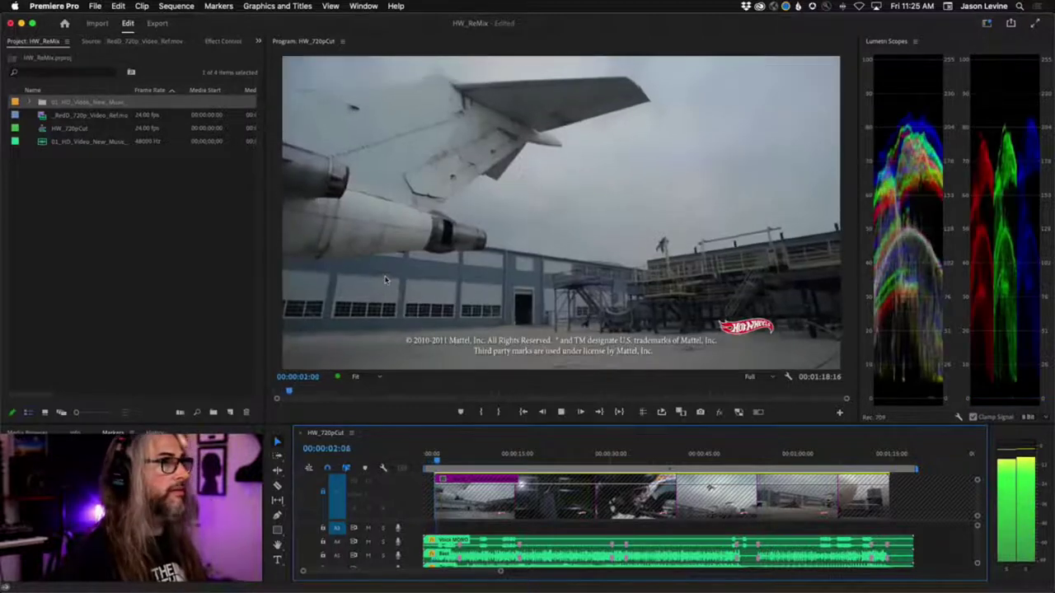
pyautogui.press('`')
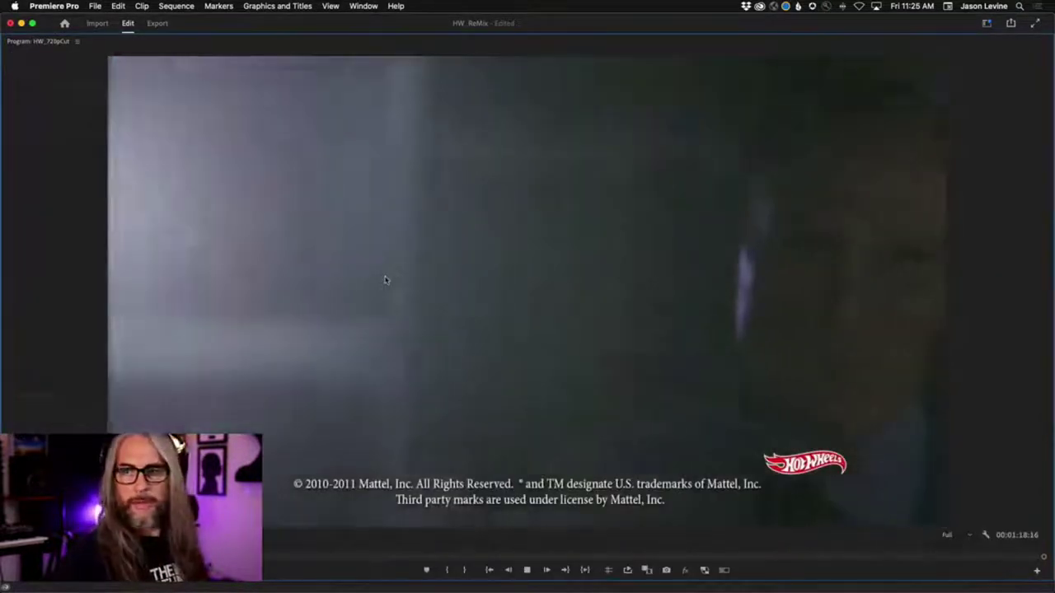